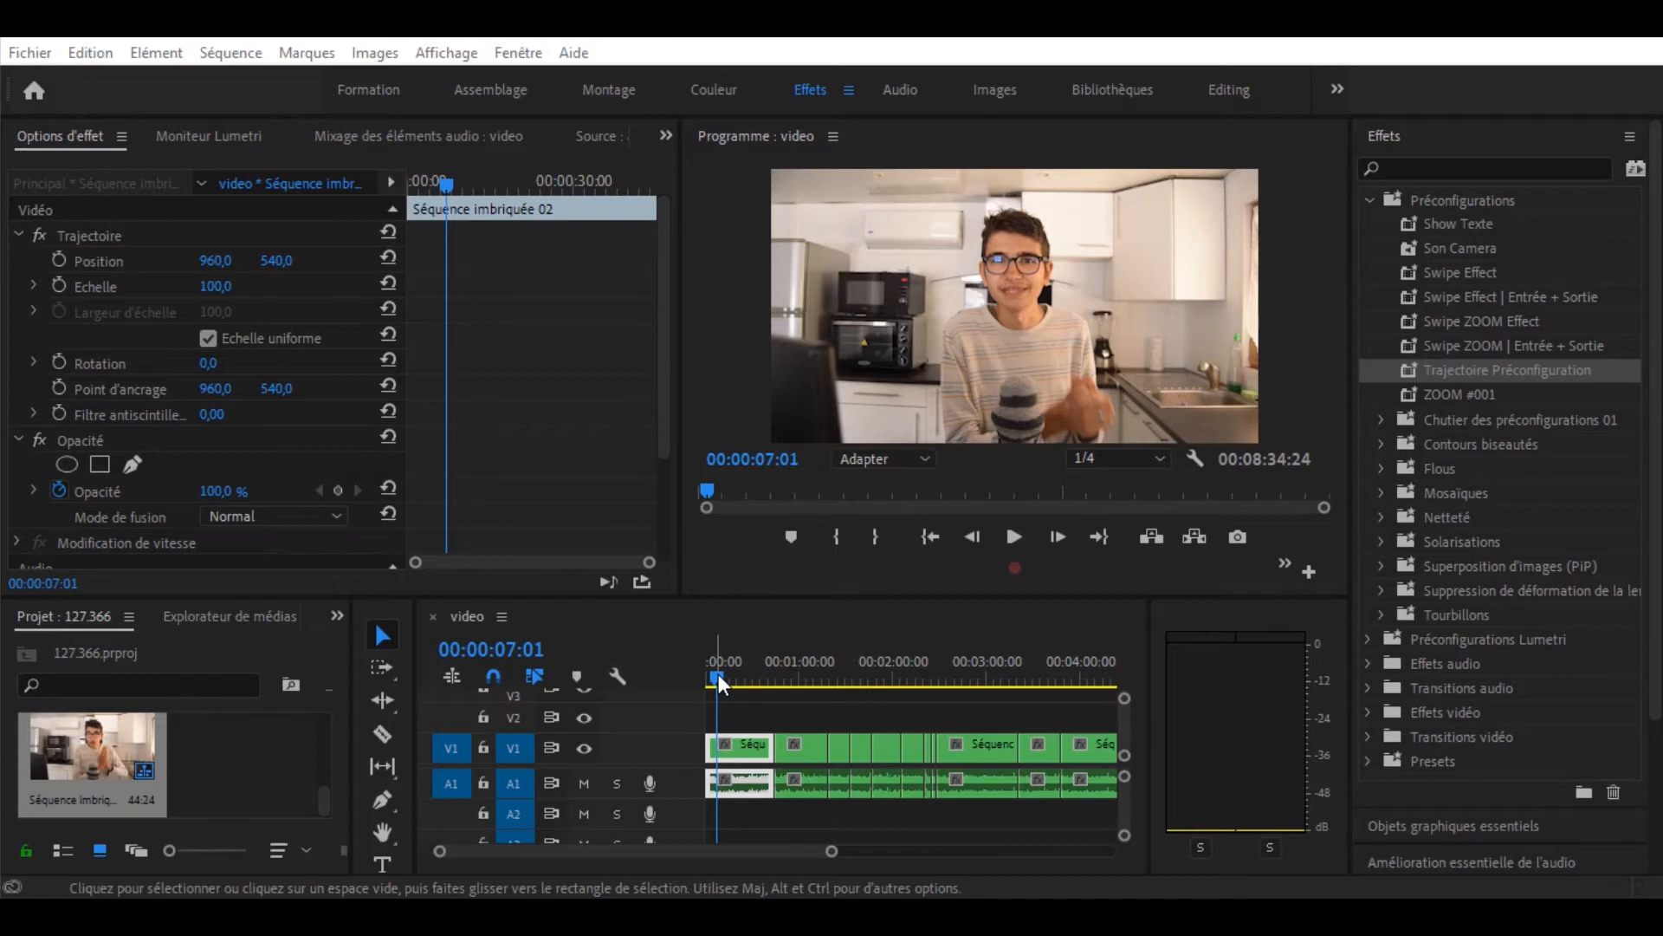
Browse the Effets vidéo folder, examining the Bruit et grain, Canal and Netteté categories, and highlight the Flou gaussien effect.
click(1370, 201)
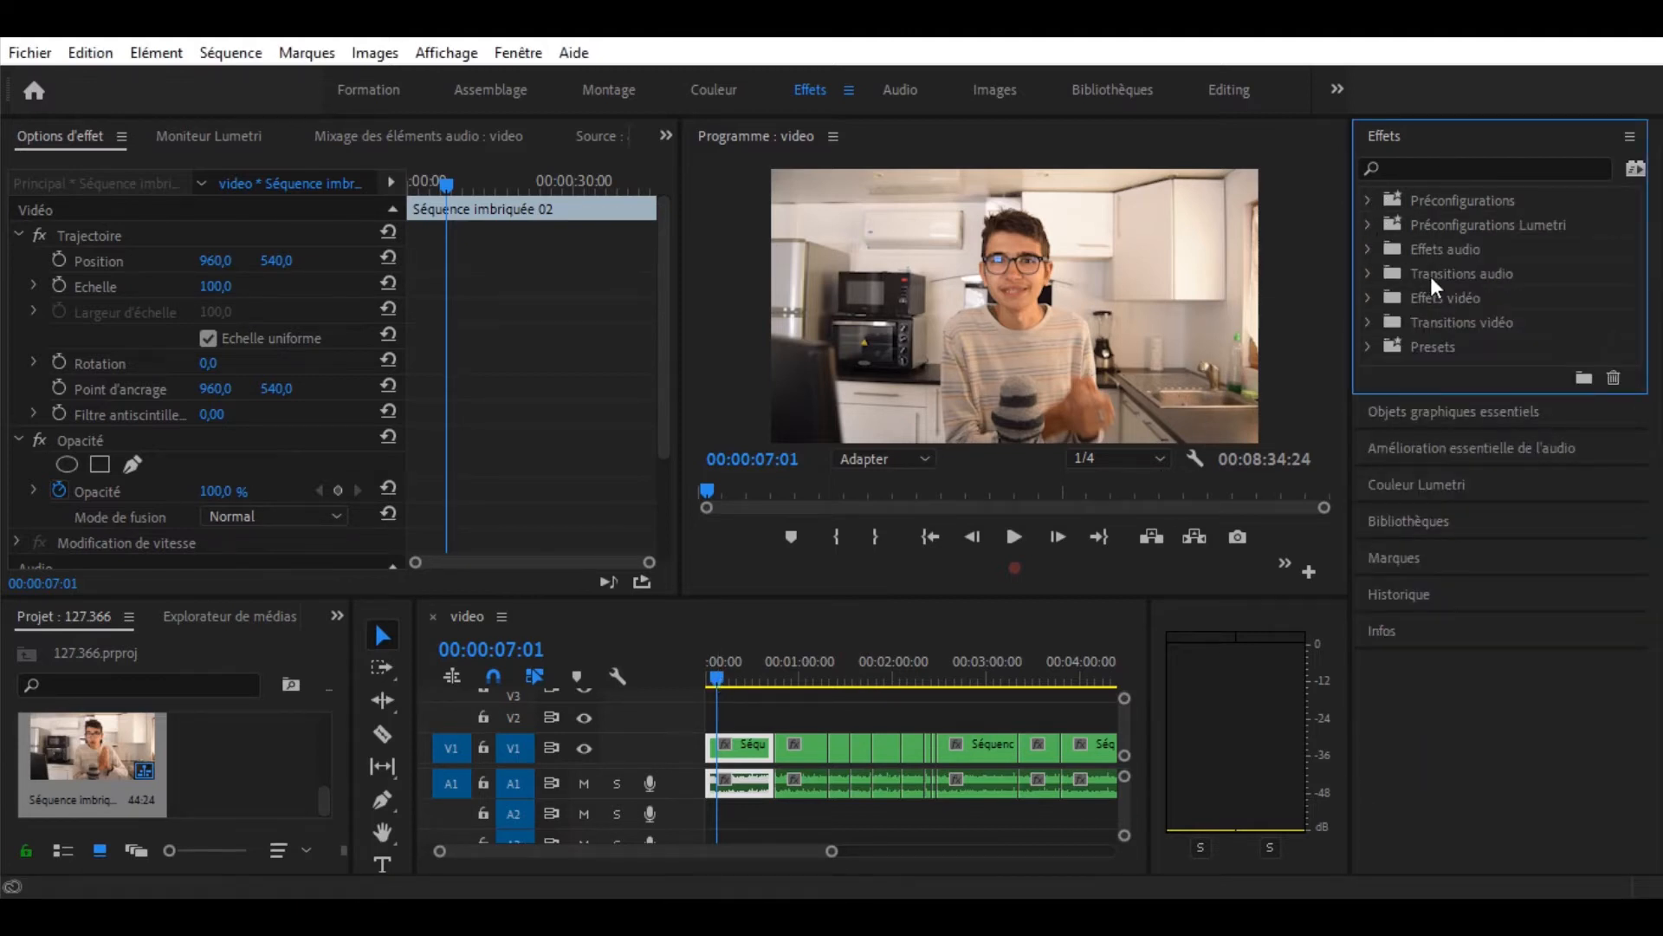
click(1369, 298)
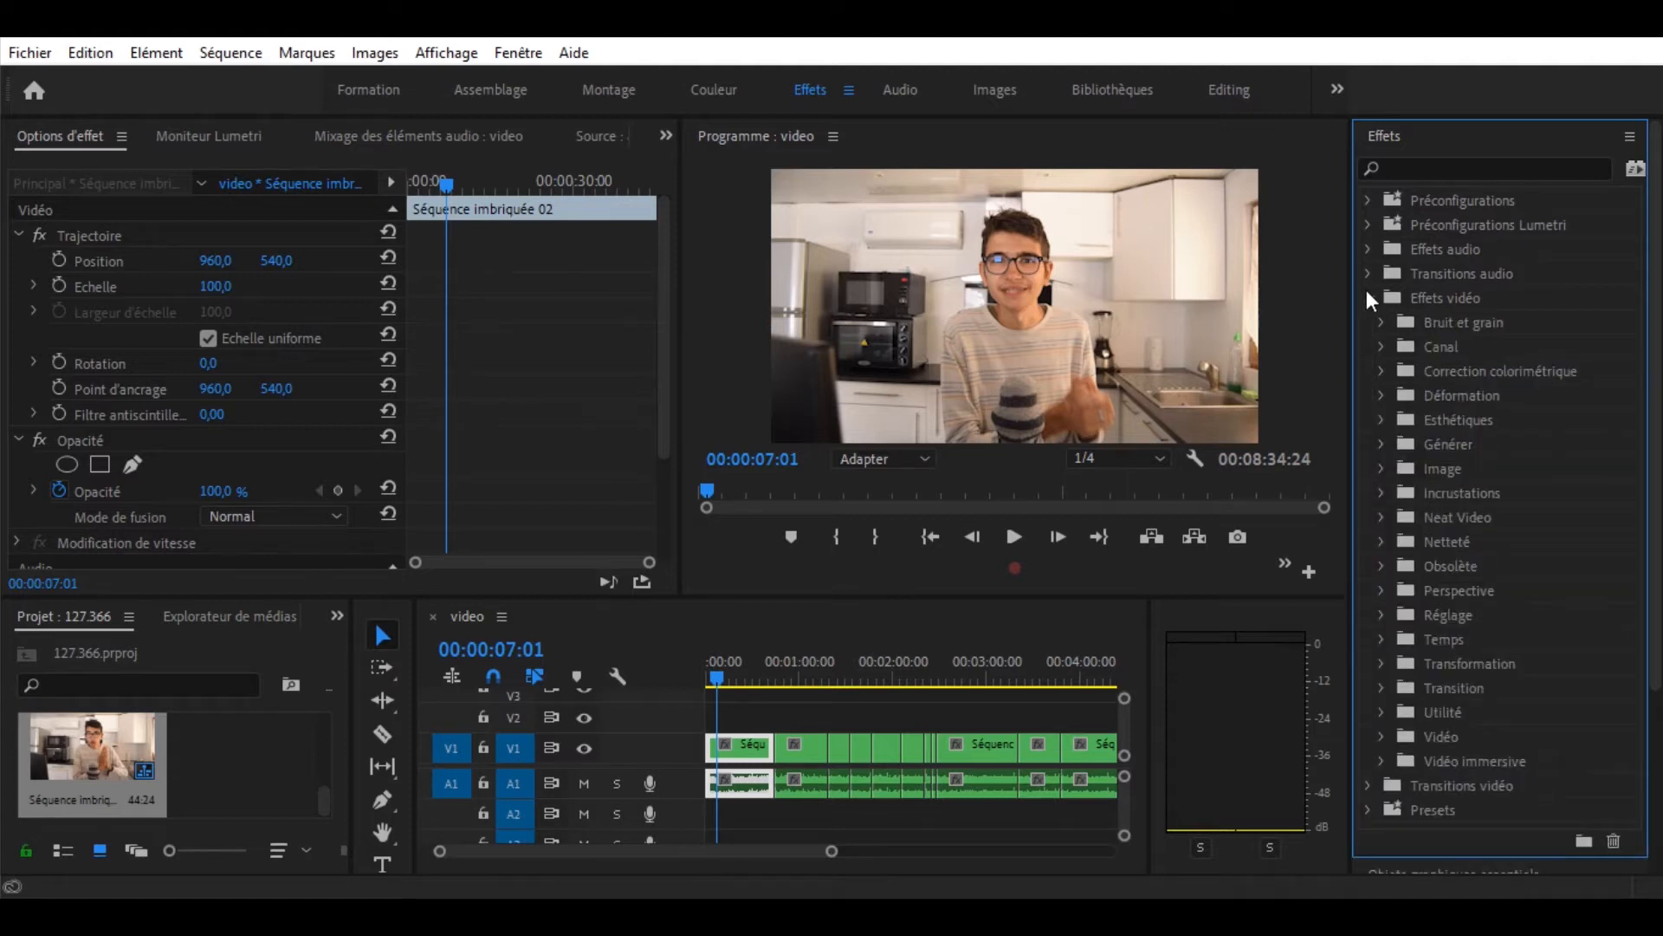
click(1382, 322)
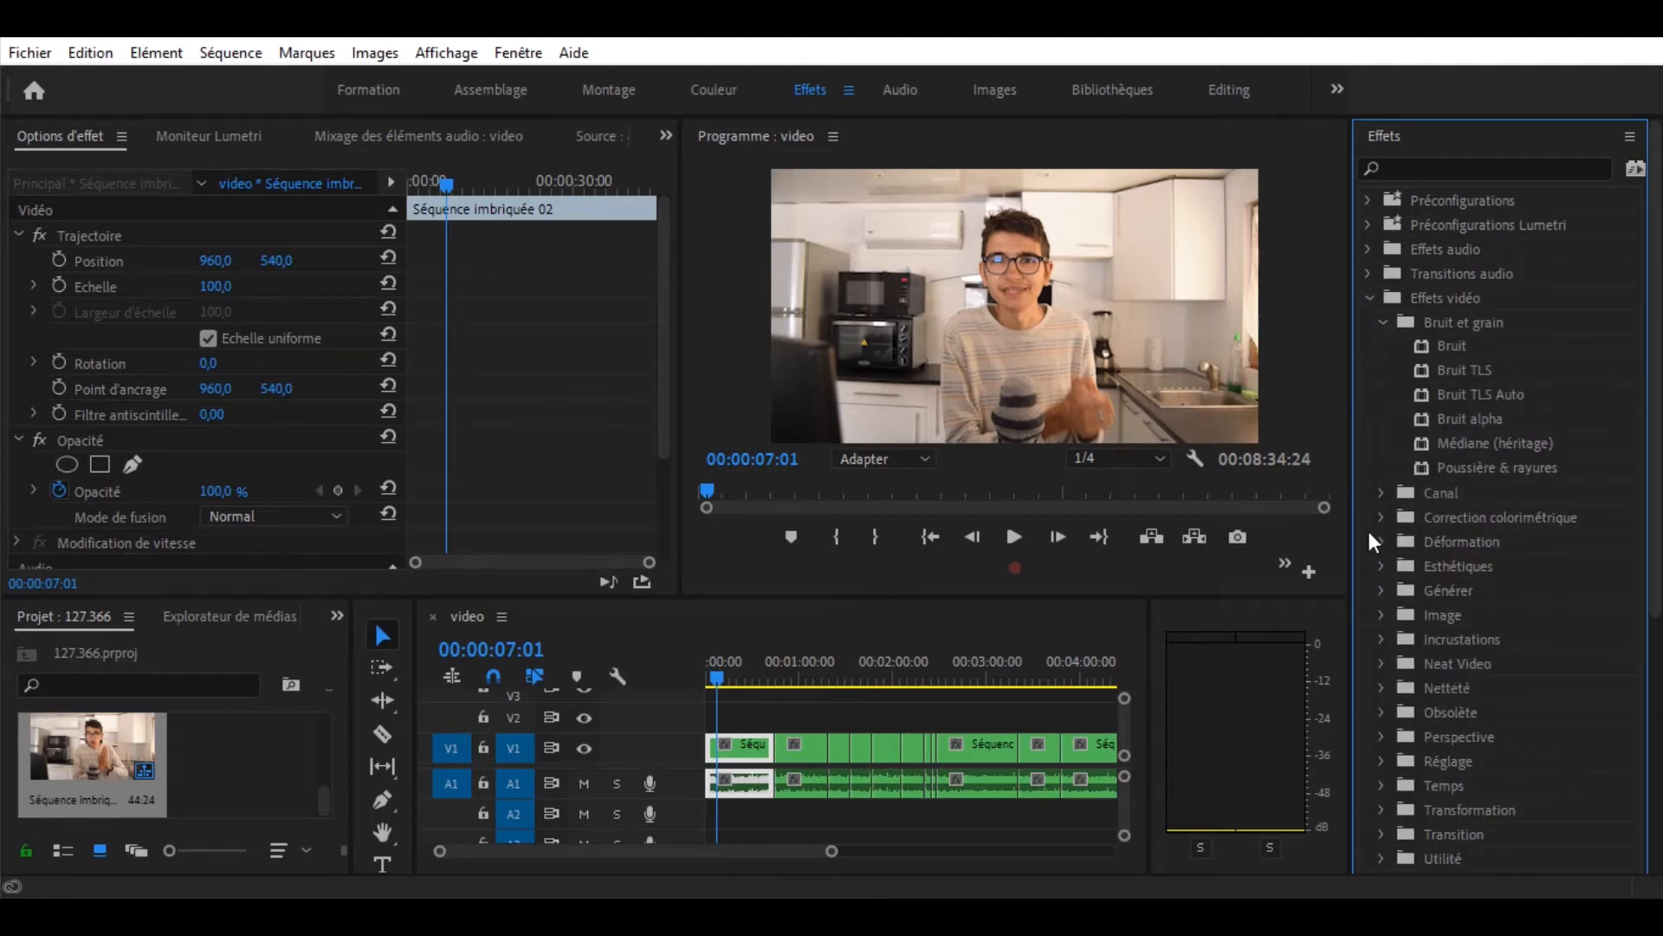
click(1383, 491)
scroll(1455, 542, down, 5)
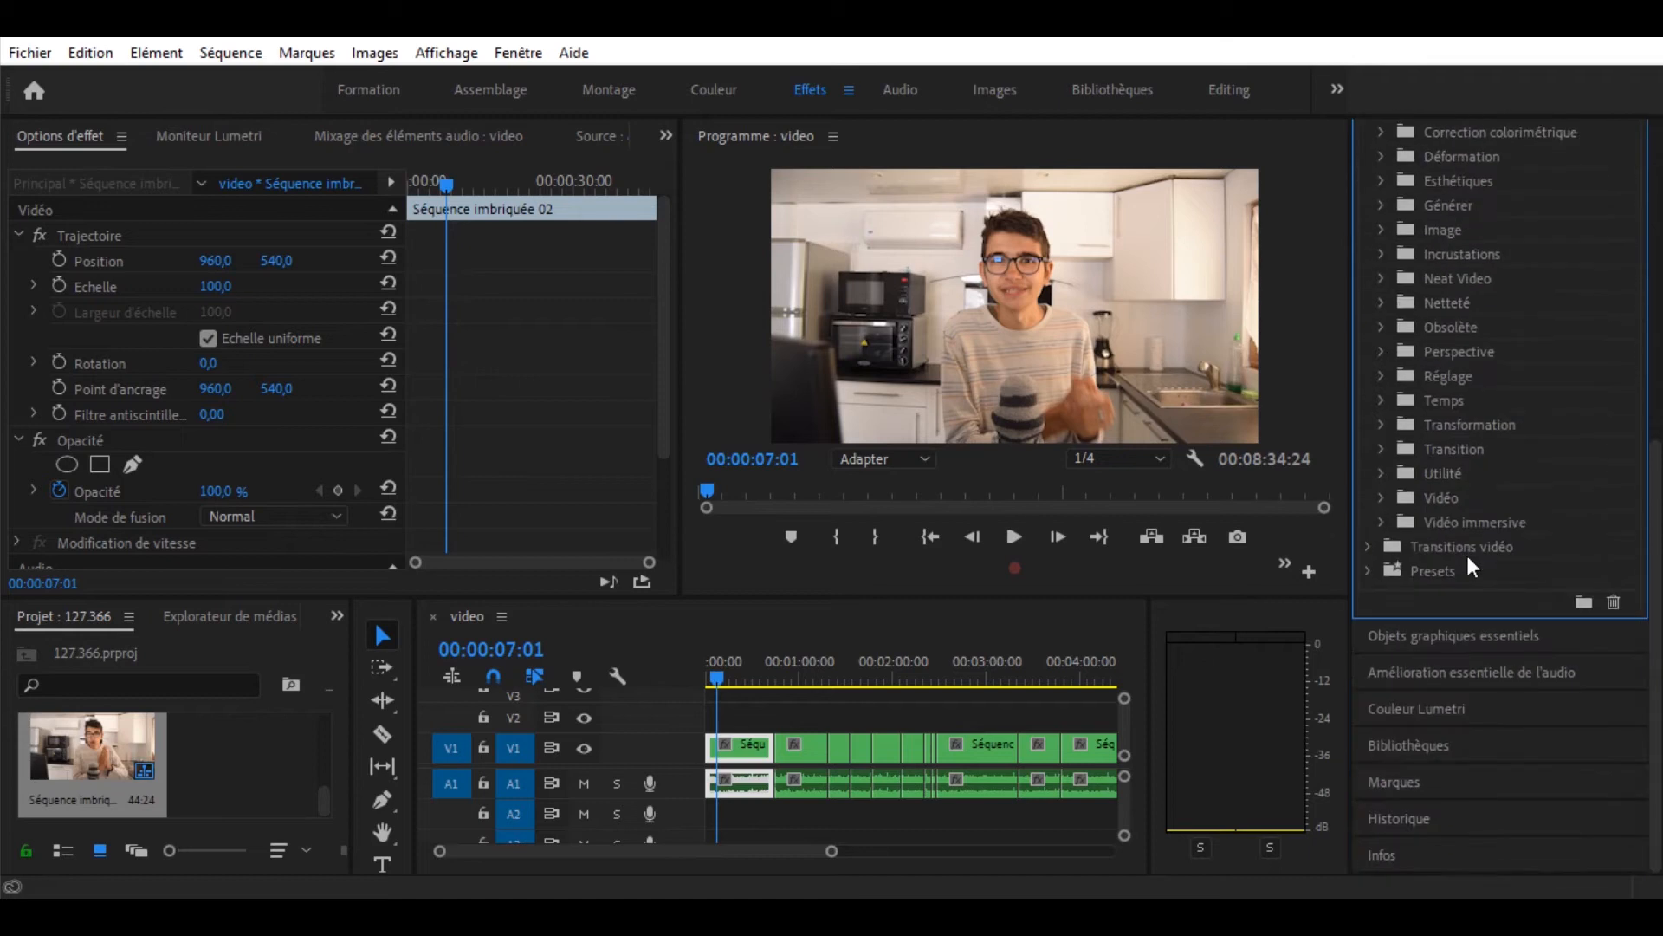
scroll(1393, 450, up, 3)
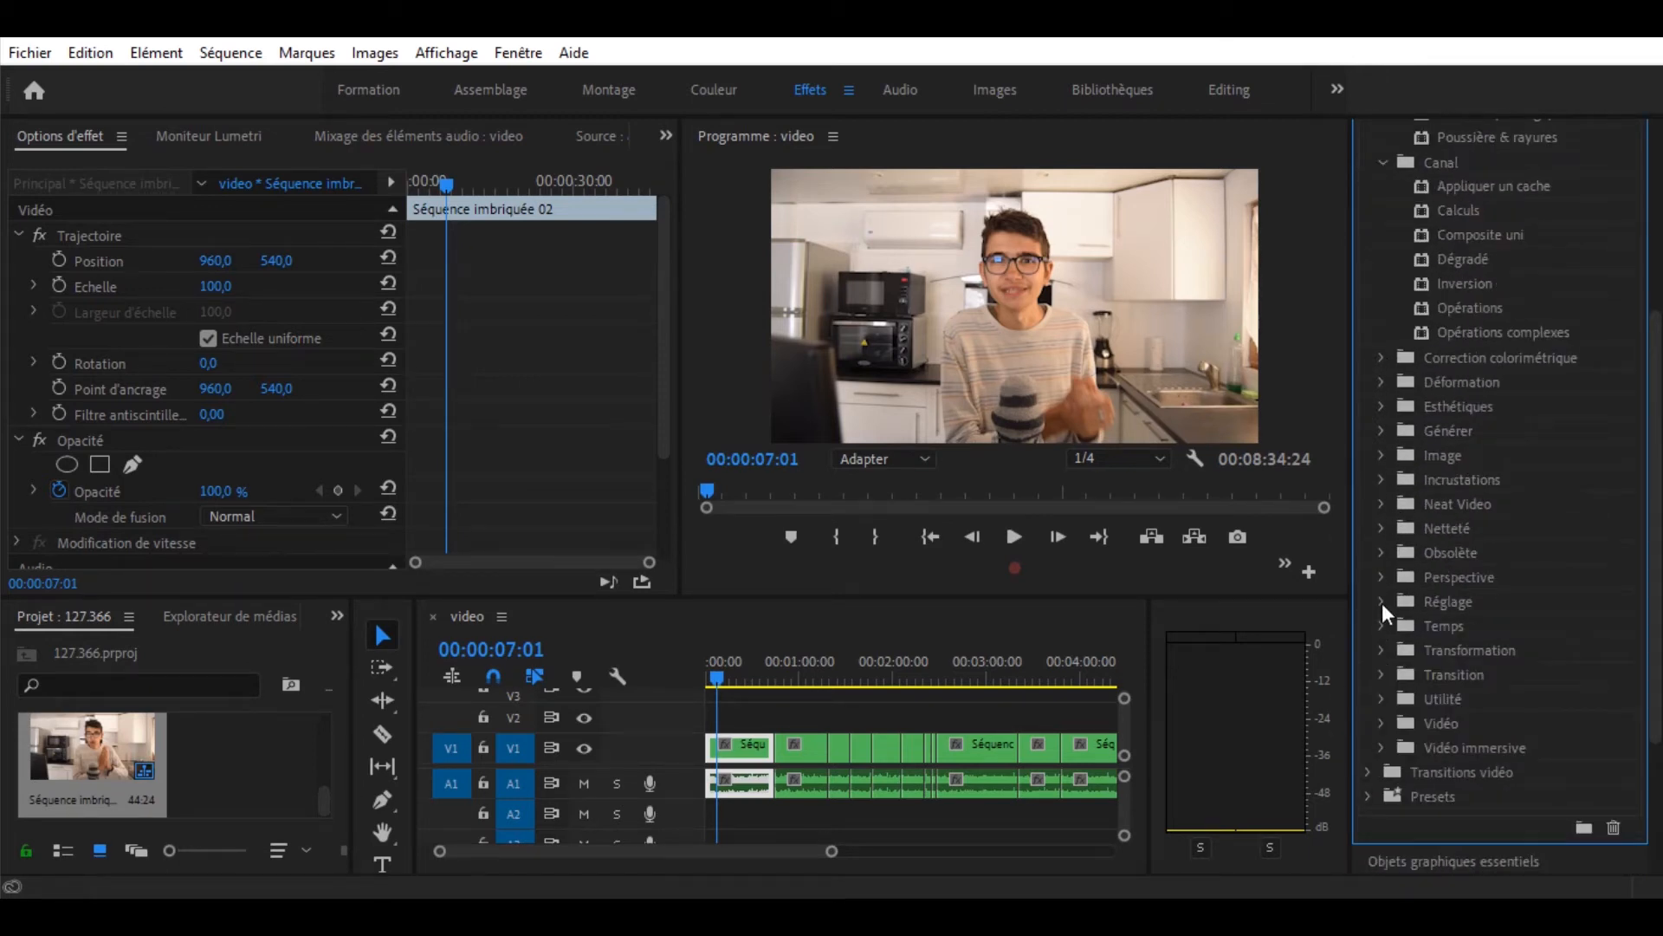
click(1381, 527)
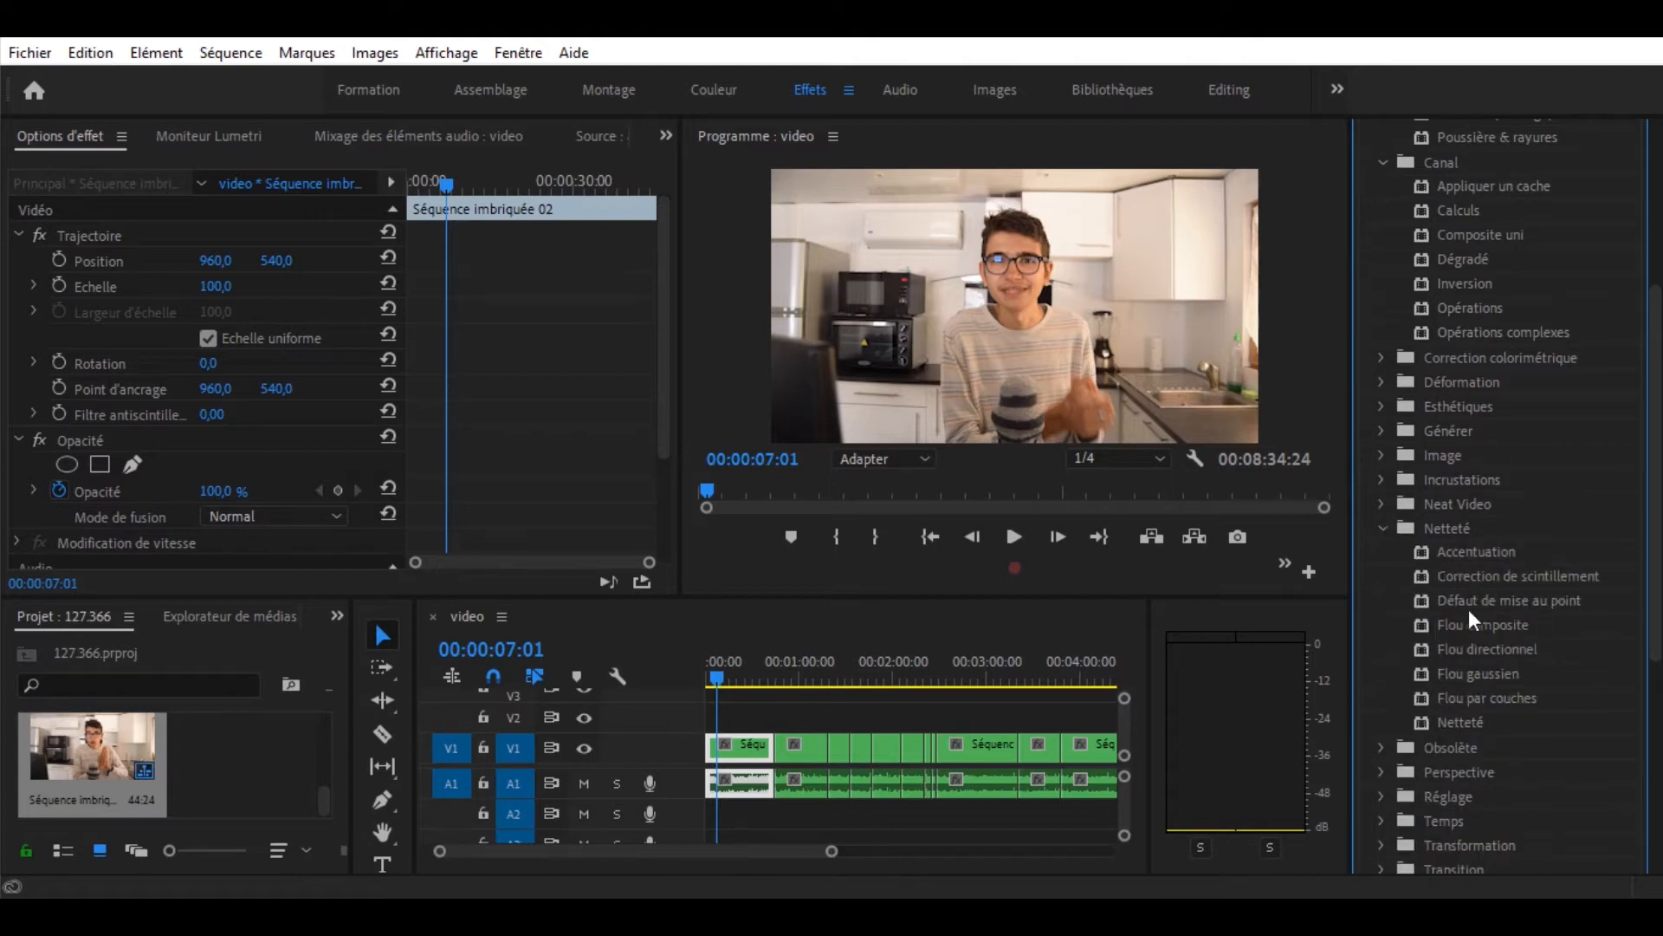
click(1480, 672)
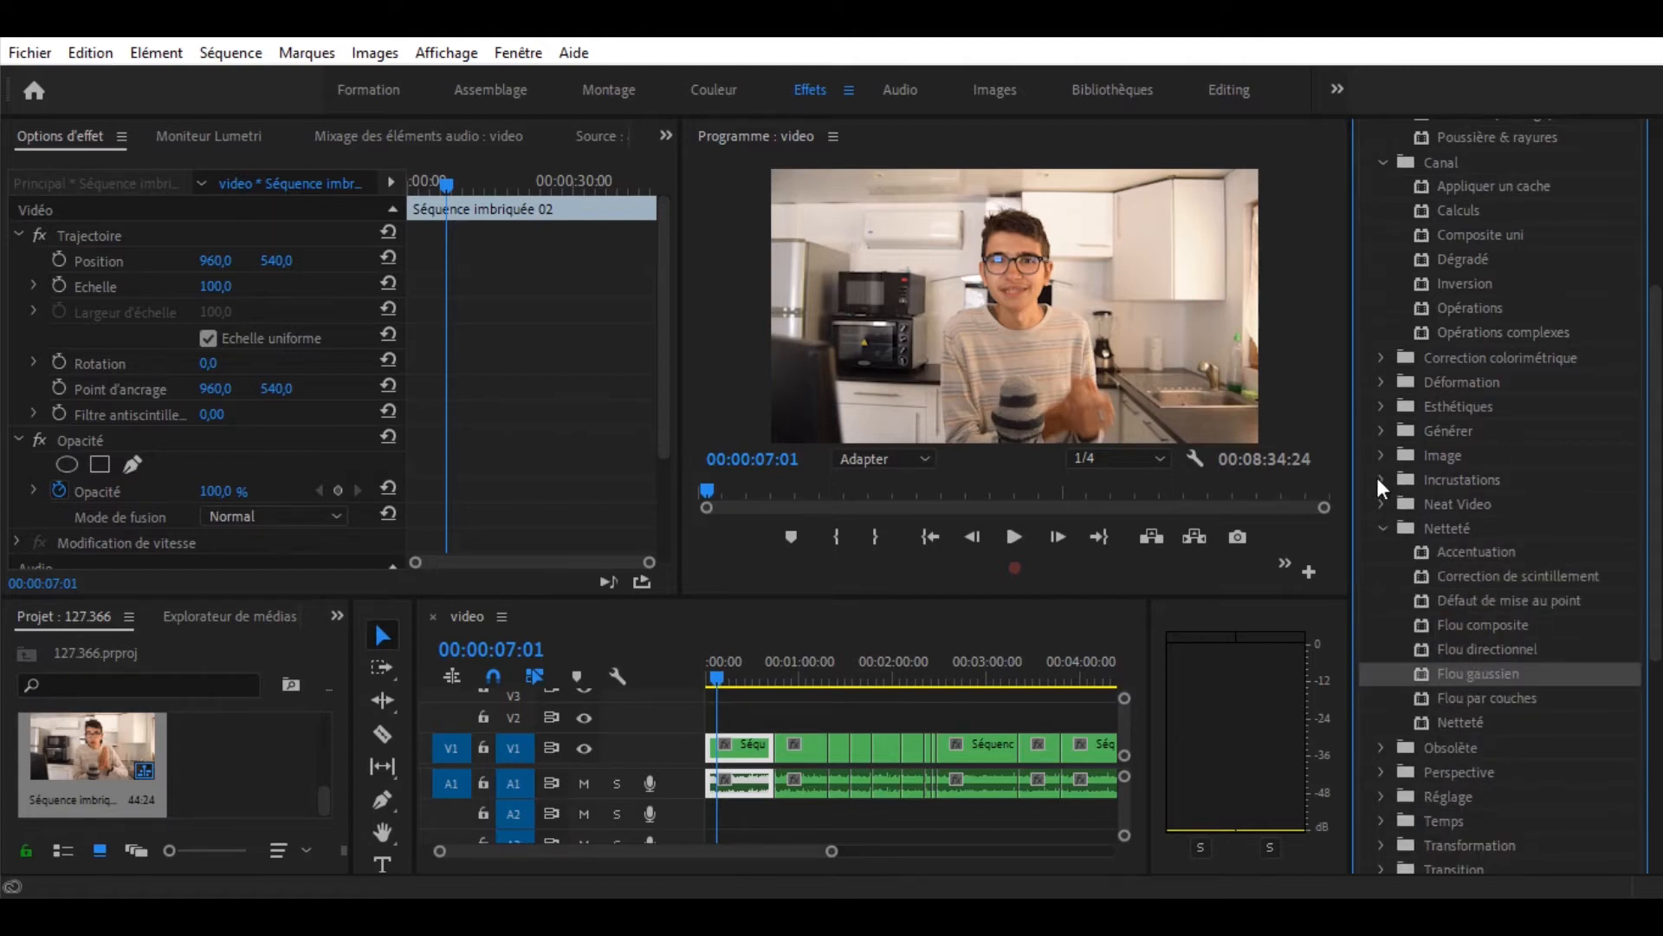
Collapse the opened effect categories and the Effets vidéo folder in the effects list.
scroll(1383, 468, up, 5)
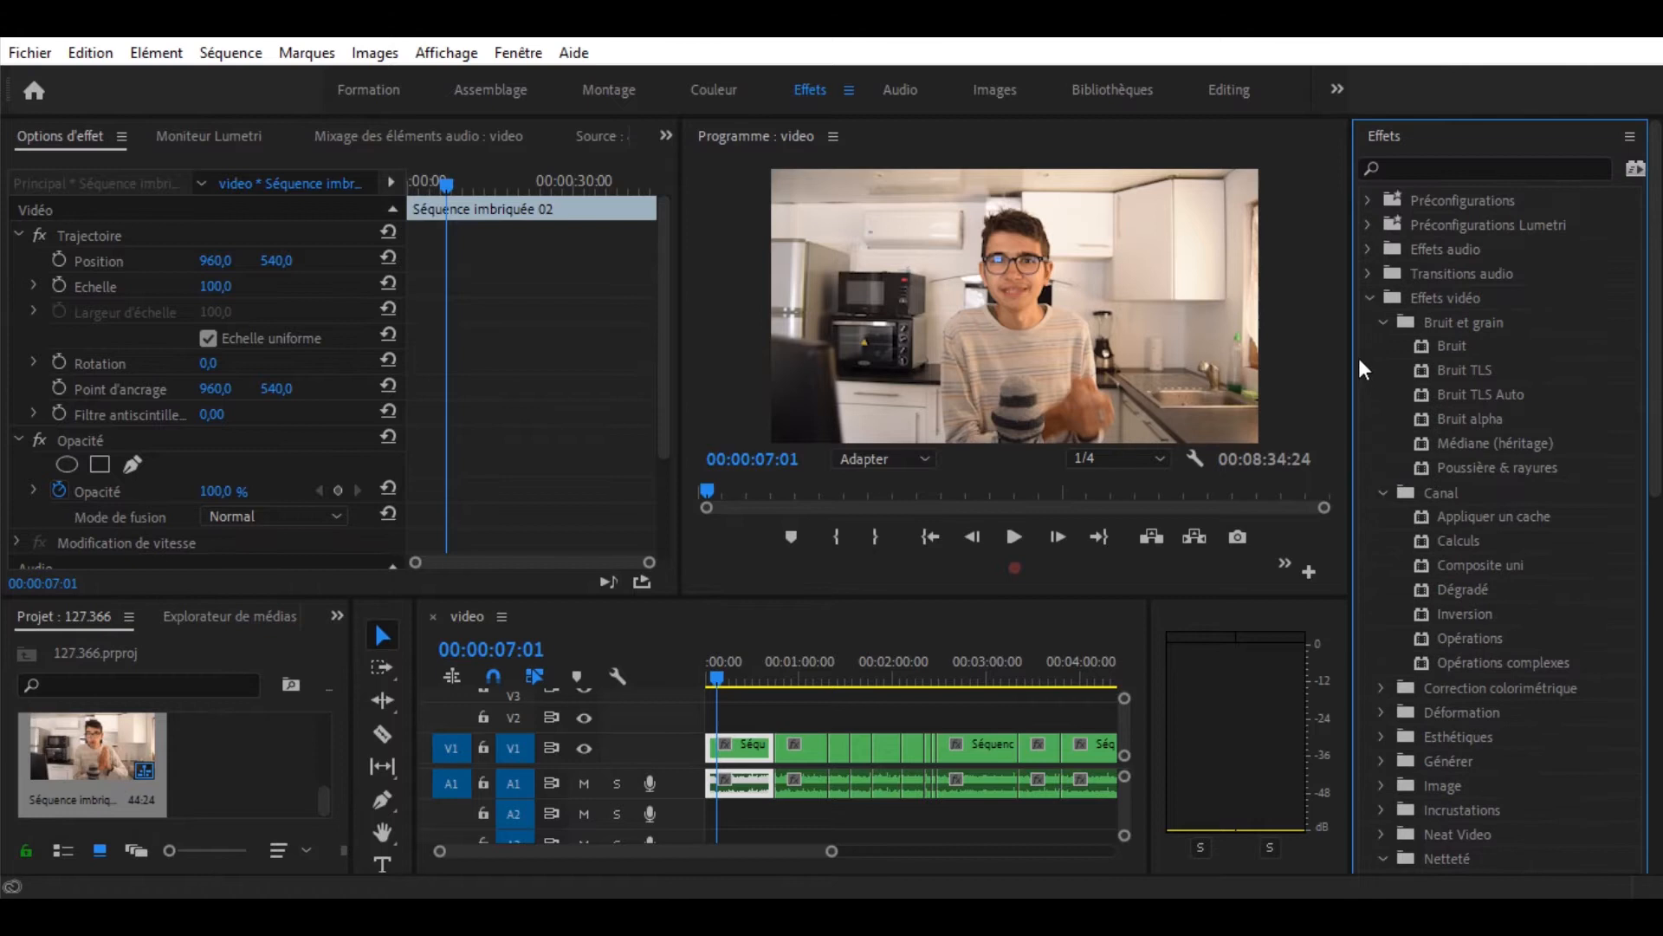
click(1381, 322)
click(1383, 346)
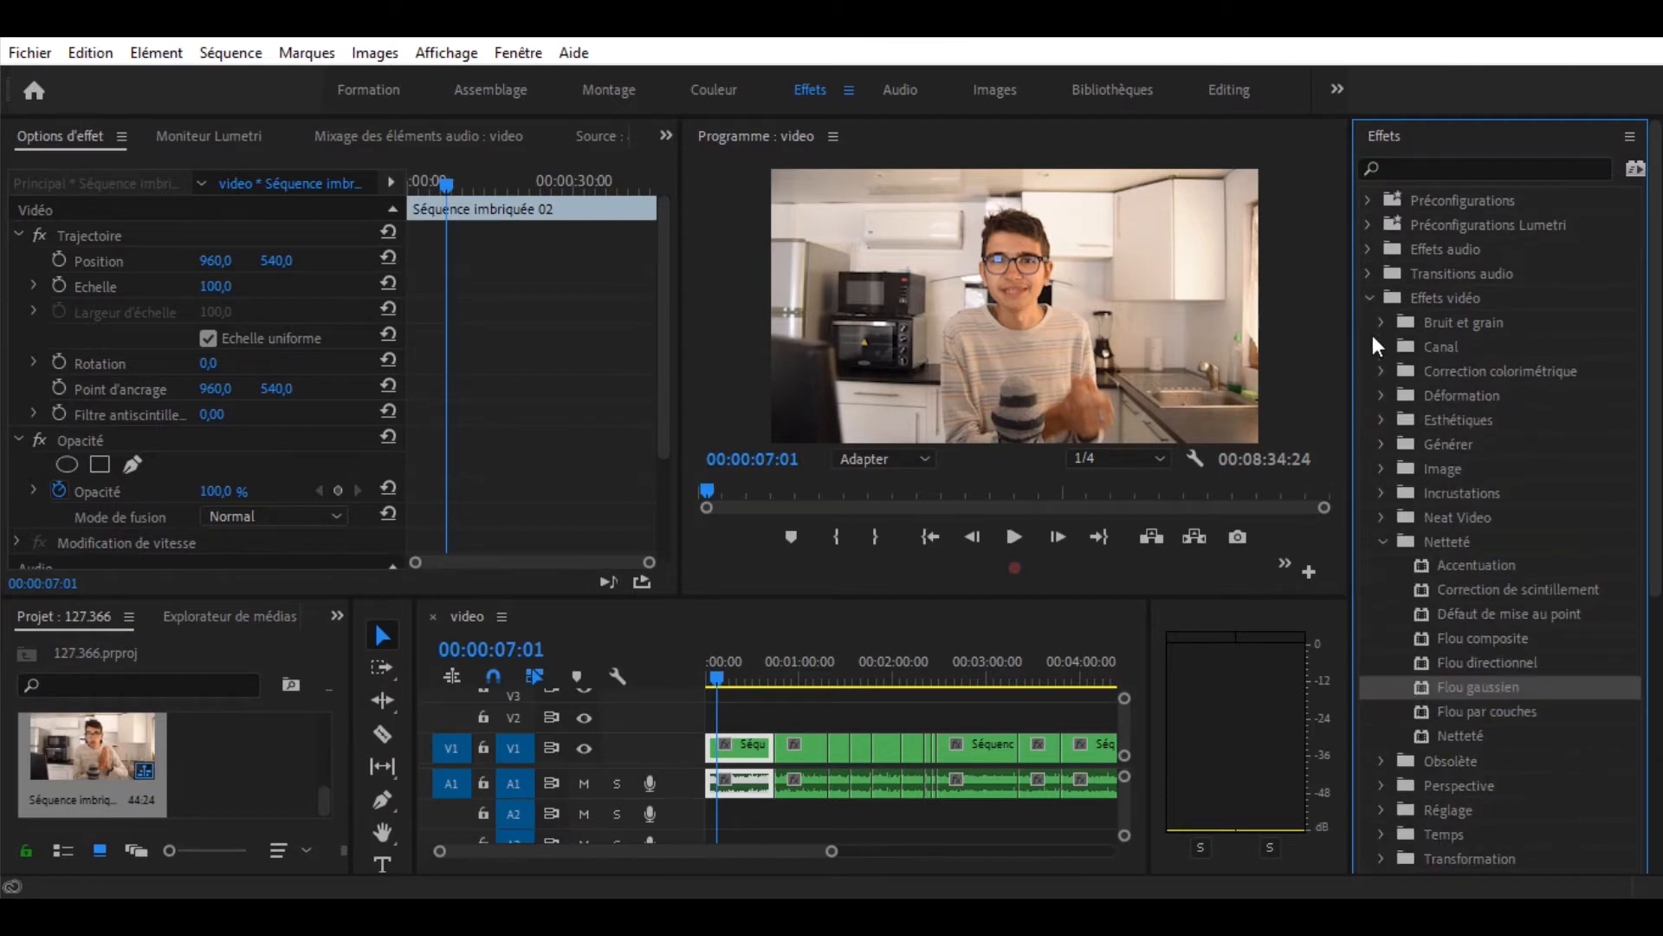
click(1385, 541)
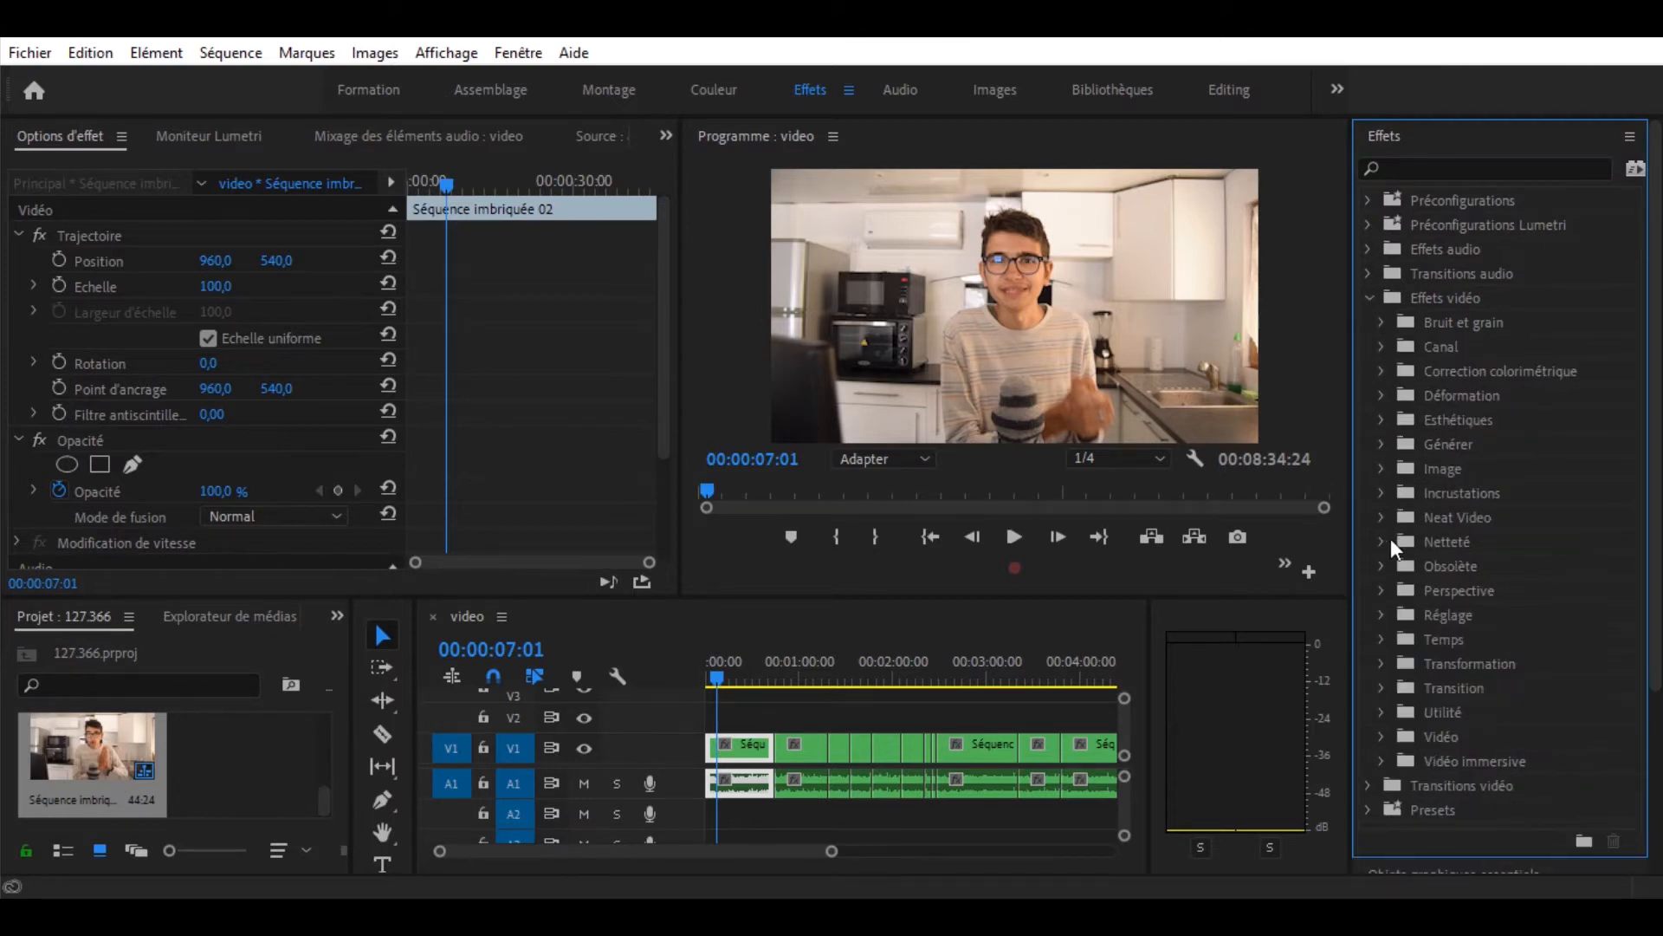
click(1369, 298)
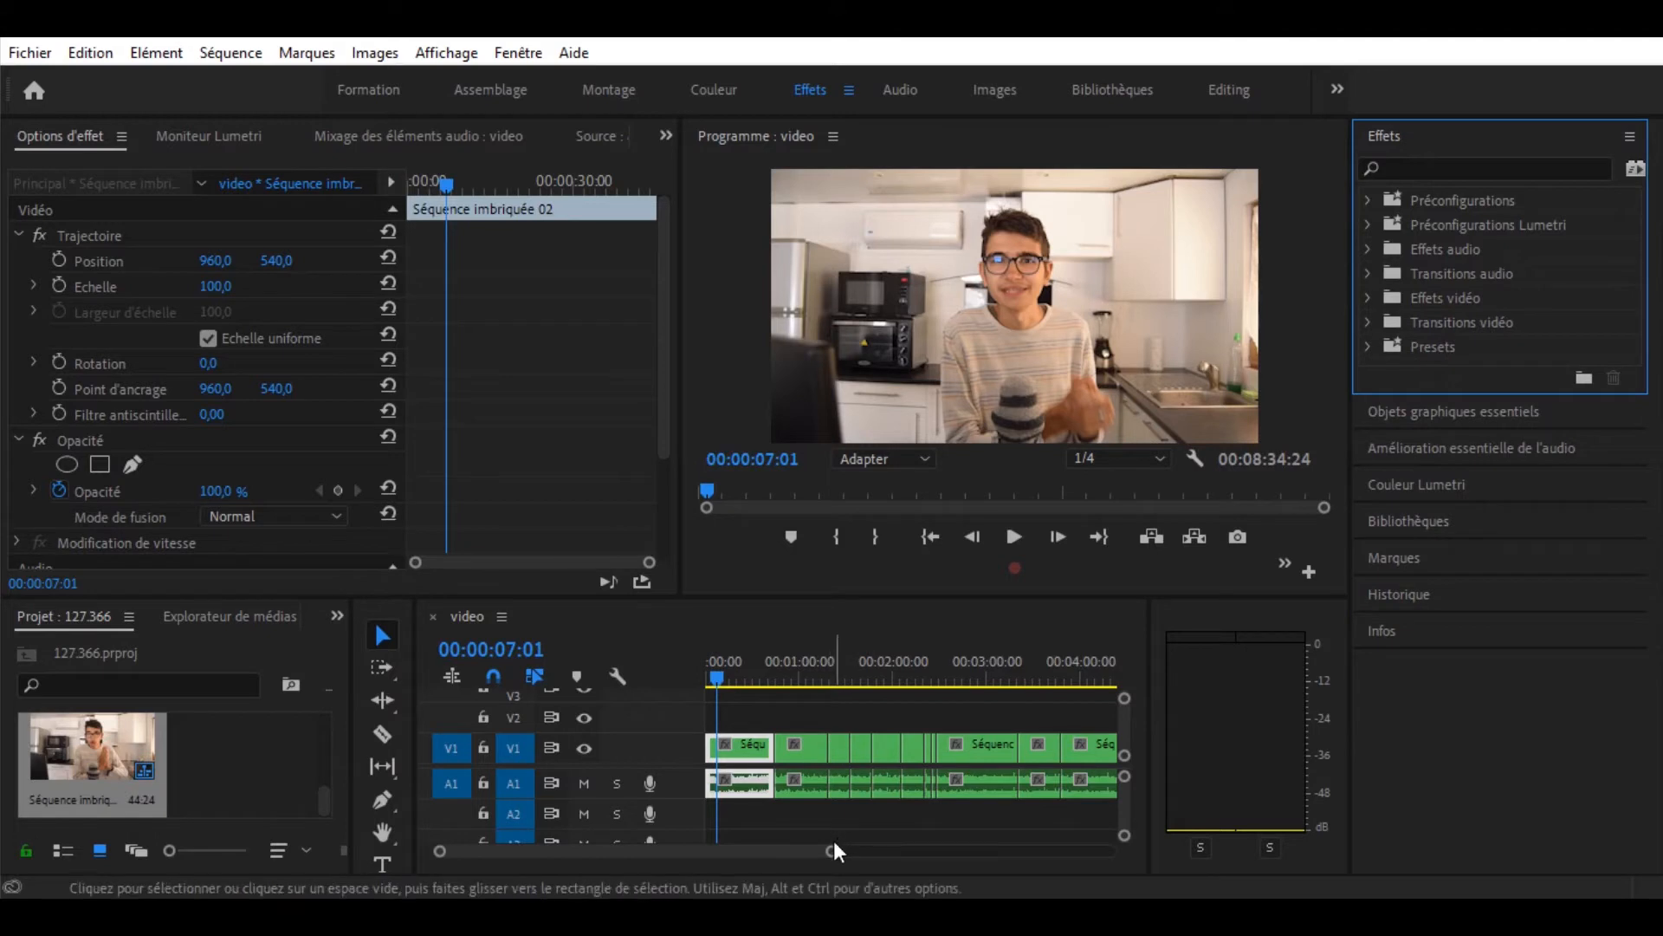
Zoom in on the timeline, return to its start and set the first clip's scale to 132.
mouse_move(833, 849)
mouse_down()
mouse_move(728, 860)
mouse_move(824, 830)
mouse_up()
drag(739, 677, 667, 774)
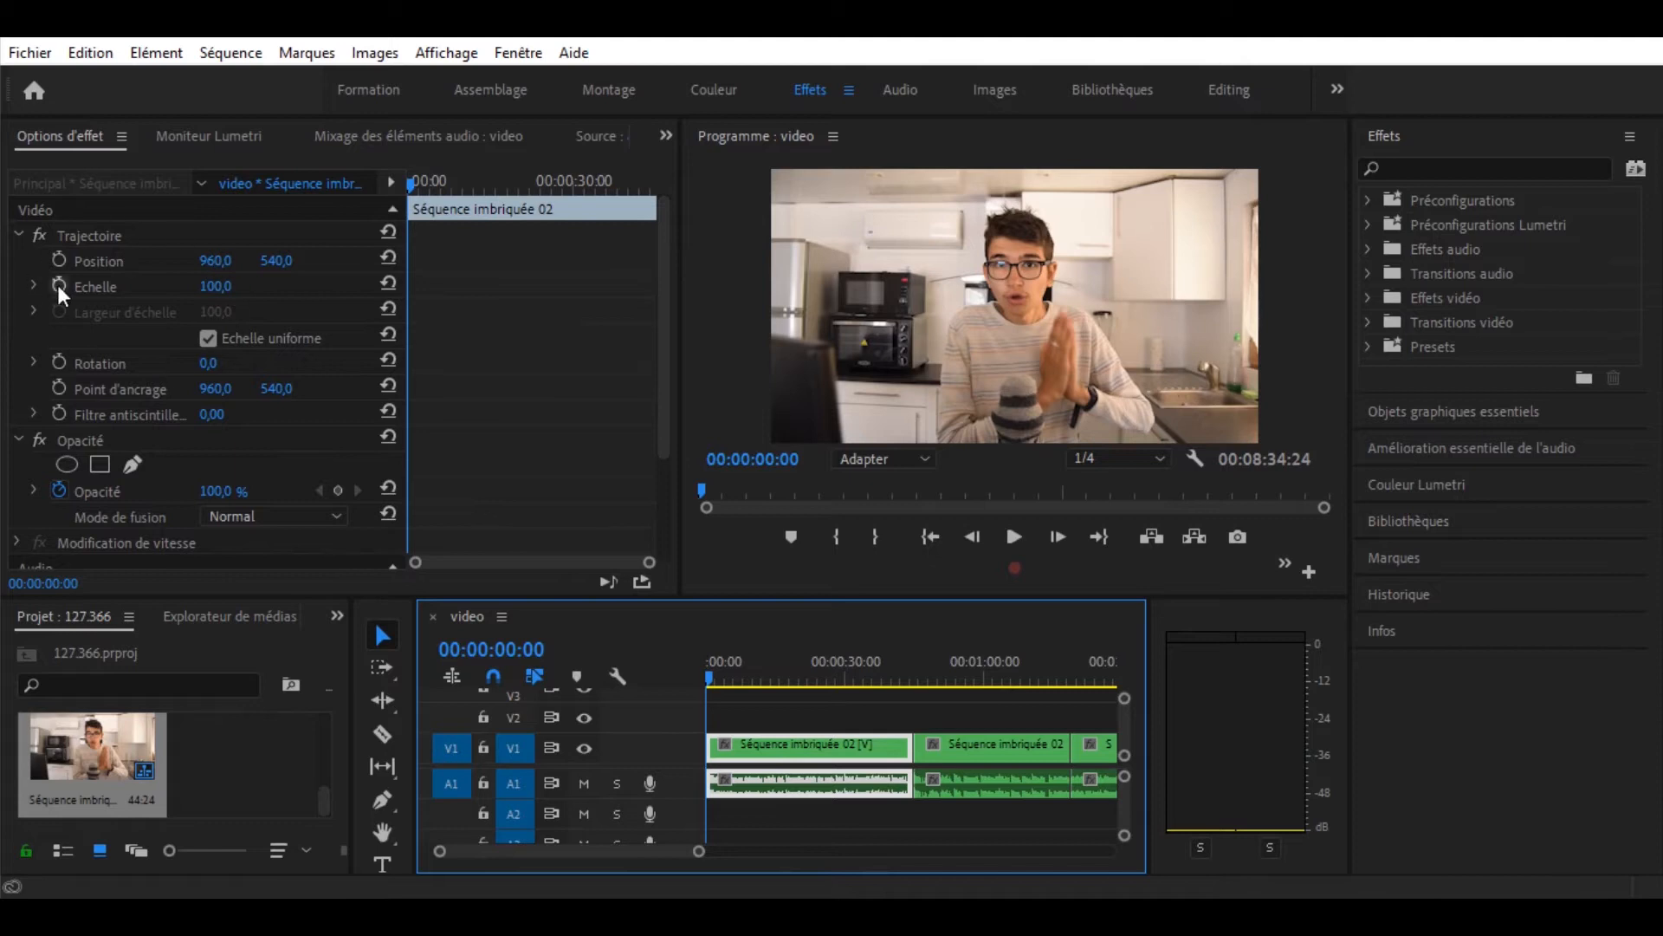
drag(208, 286, 981, 540)
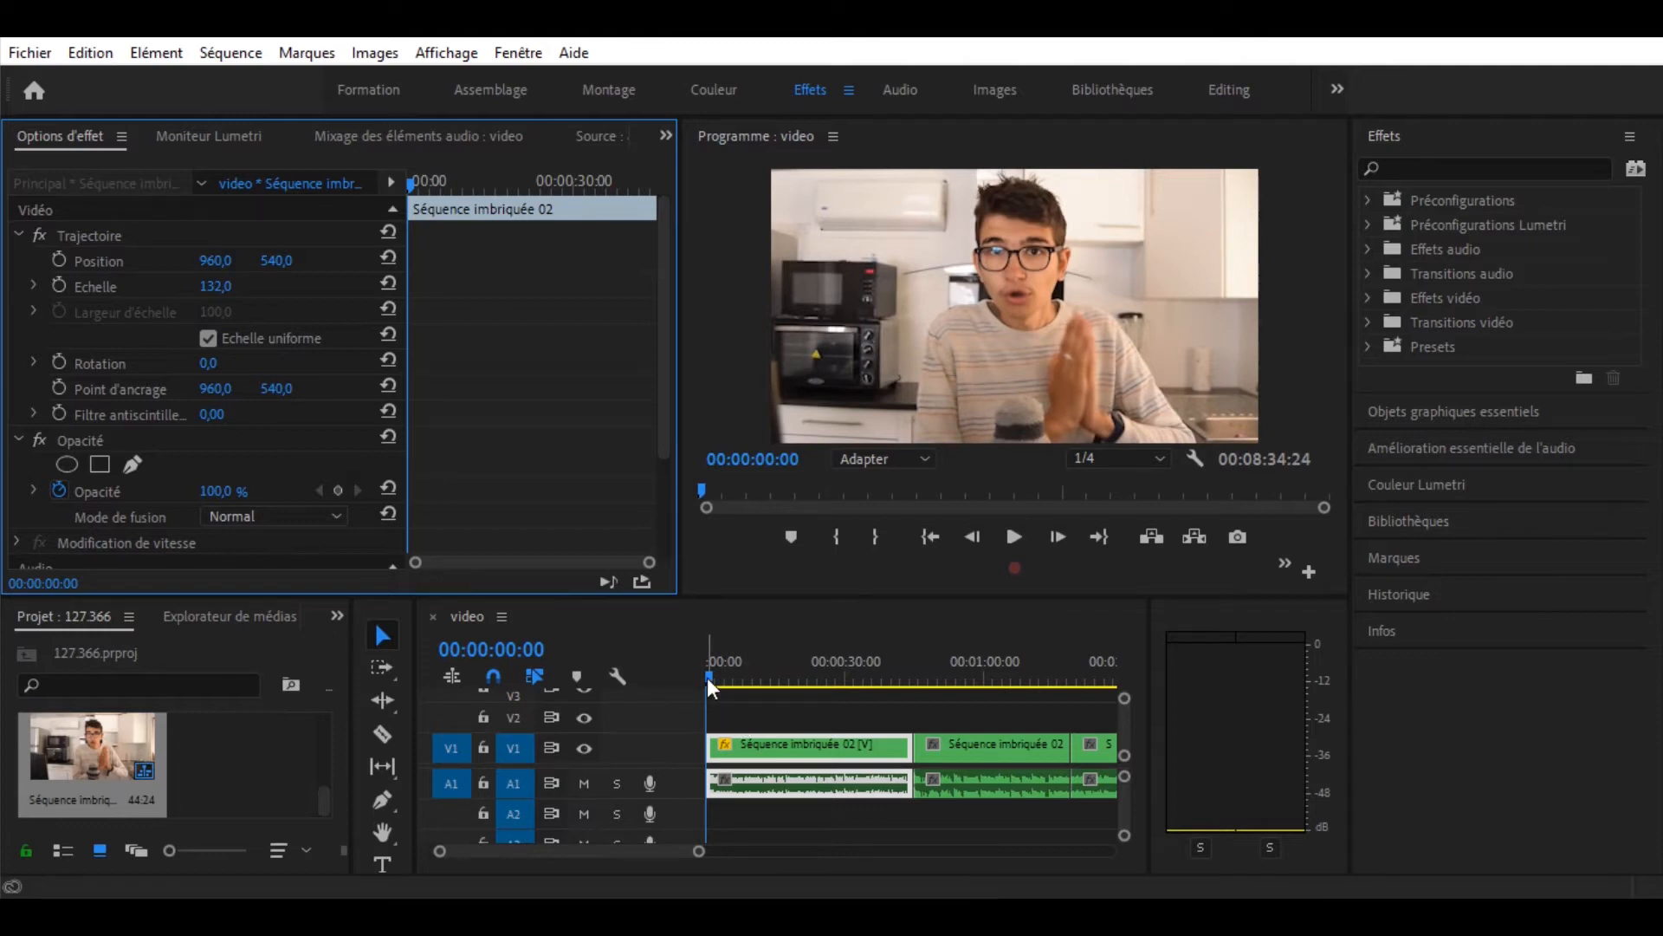
Enlarge the second clip in the timeline and set the third clip's scale to 157.
drag(707, 677, 958, 719)
drag(215, 286, 272, 281)
drag(923, 691, 1095, 688)
drag(216, 286, 276, 286)
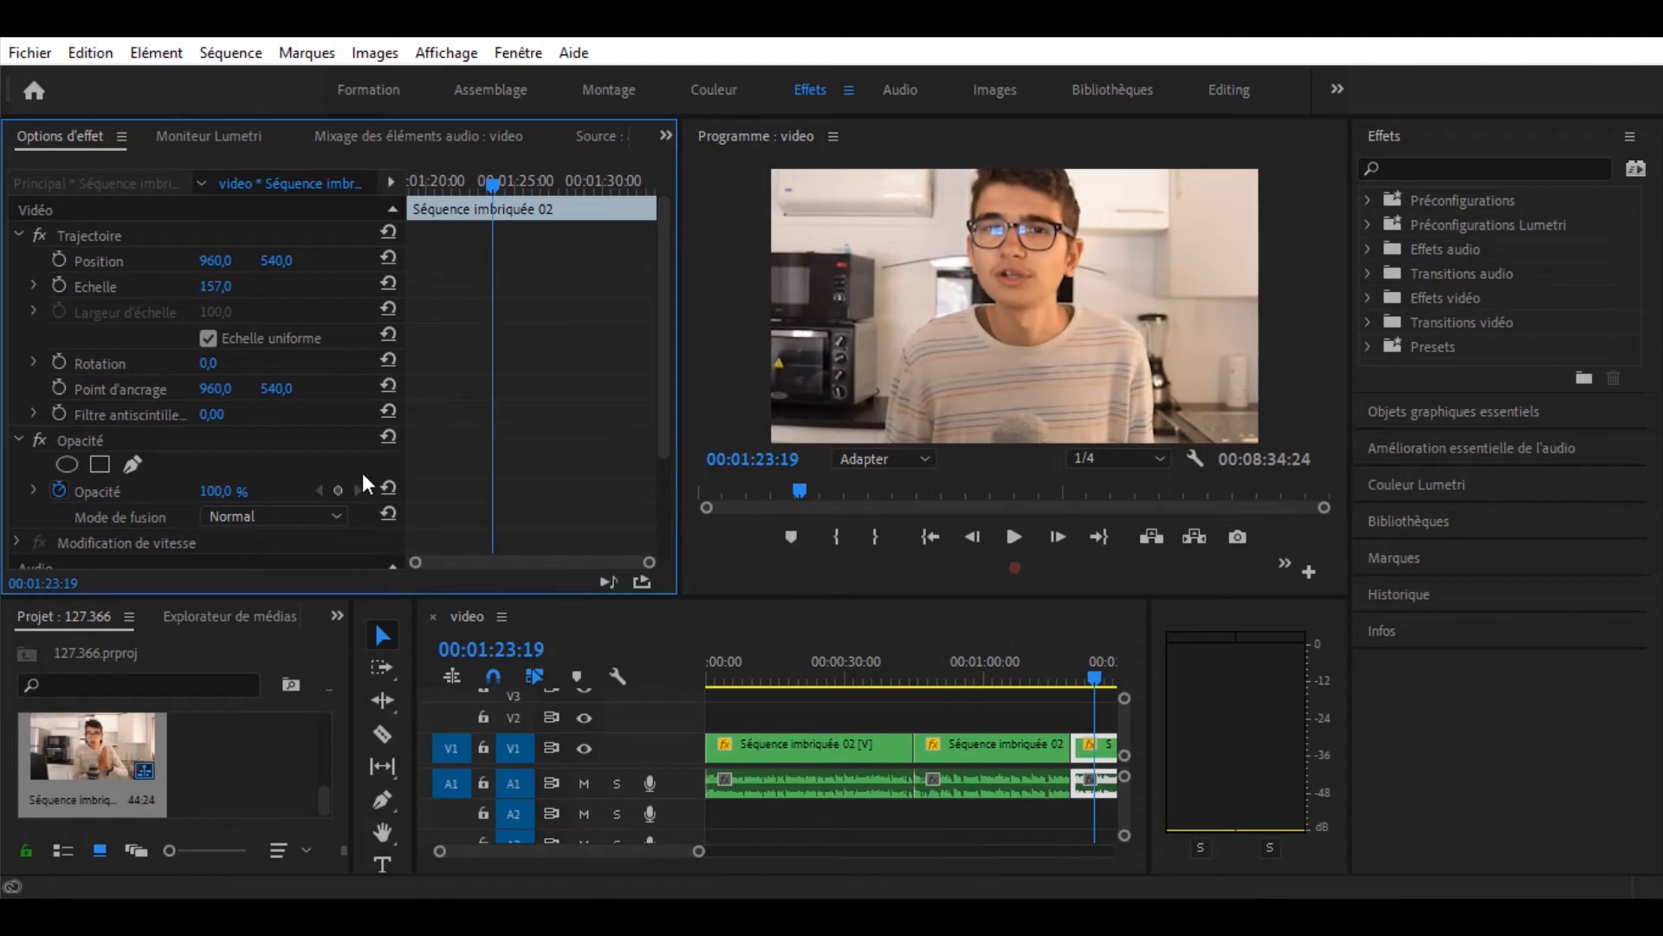
Undo the scale changes on the three clips and return to the start of the sequence.
key(ctrl+z)
key(ctrl+z)
key(ctrl+z)
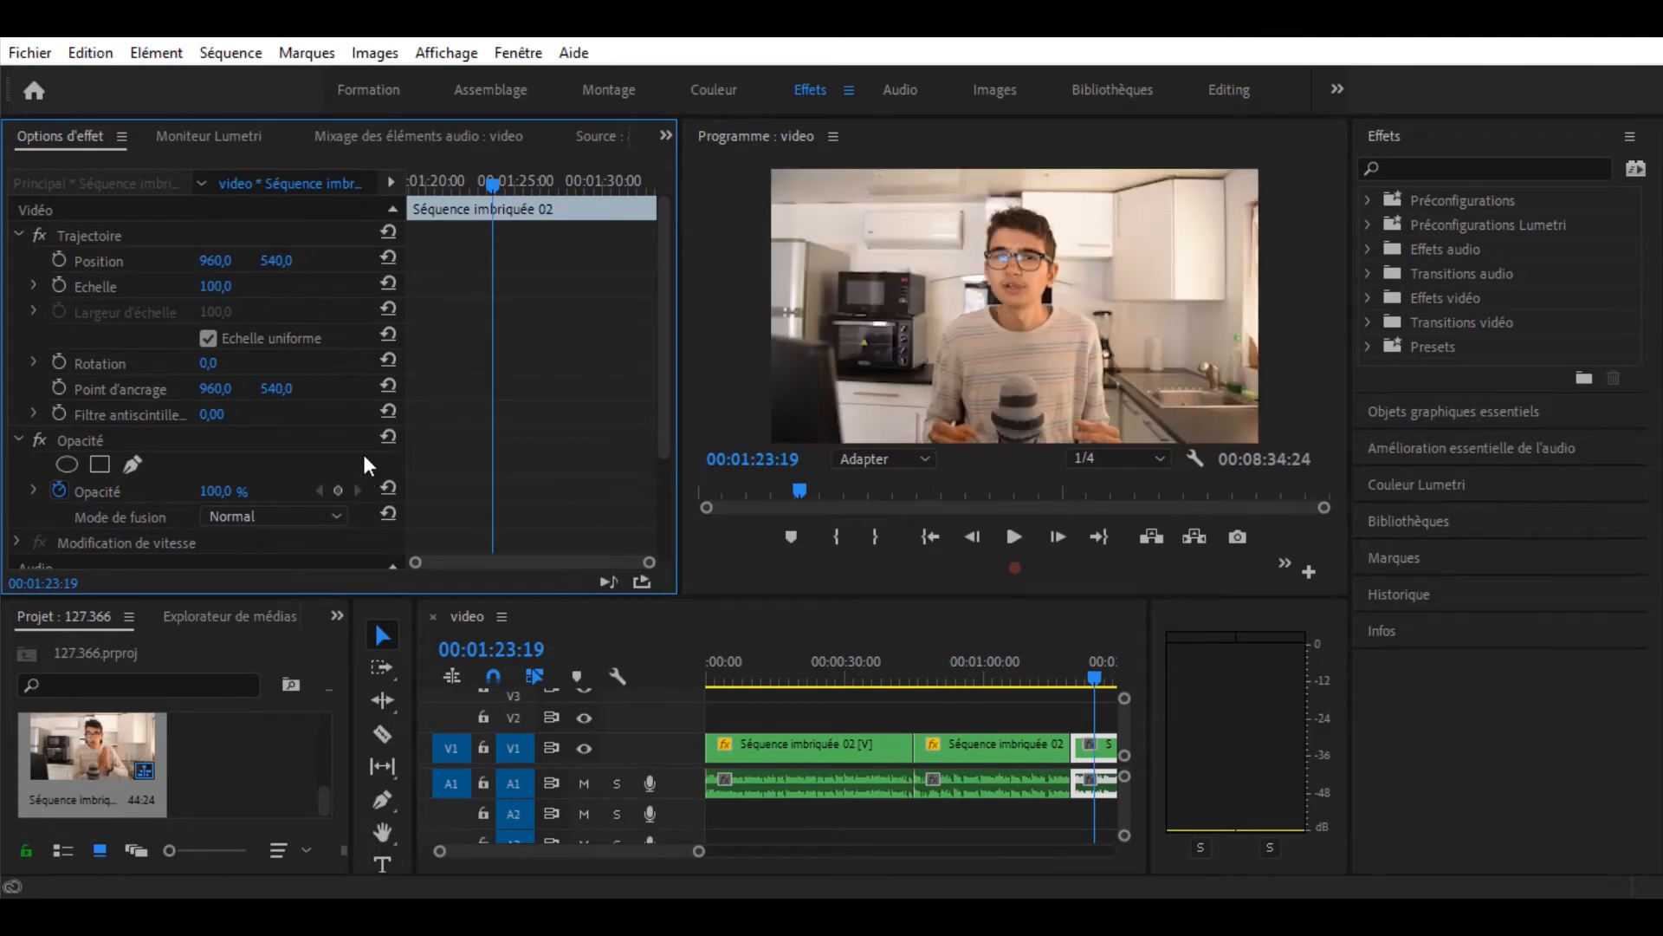
drag(1088, 673, 632, 598)
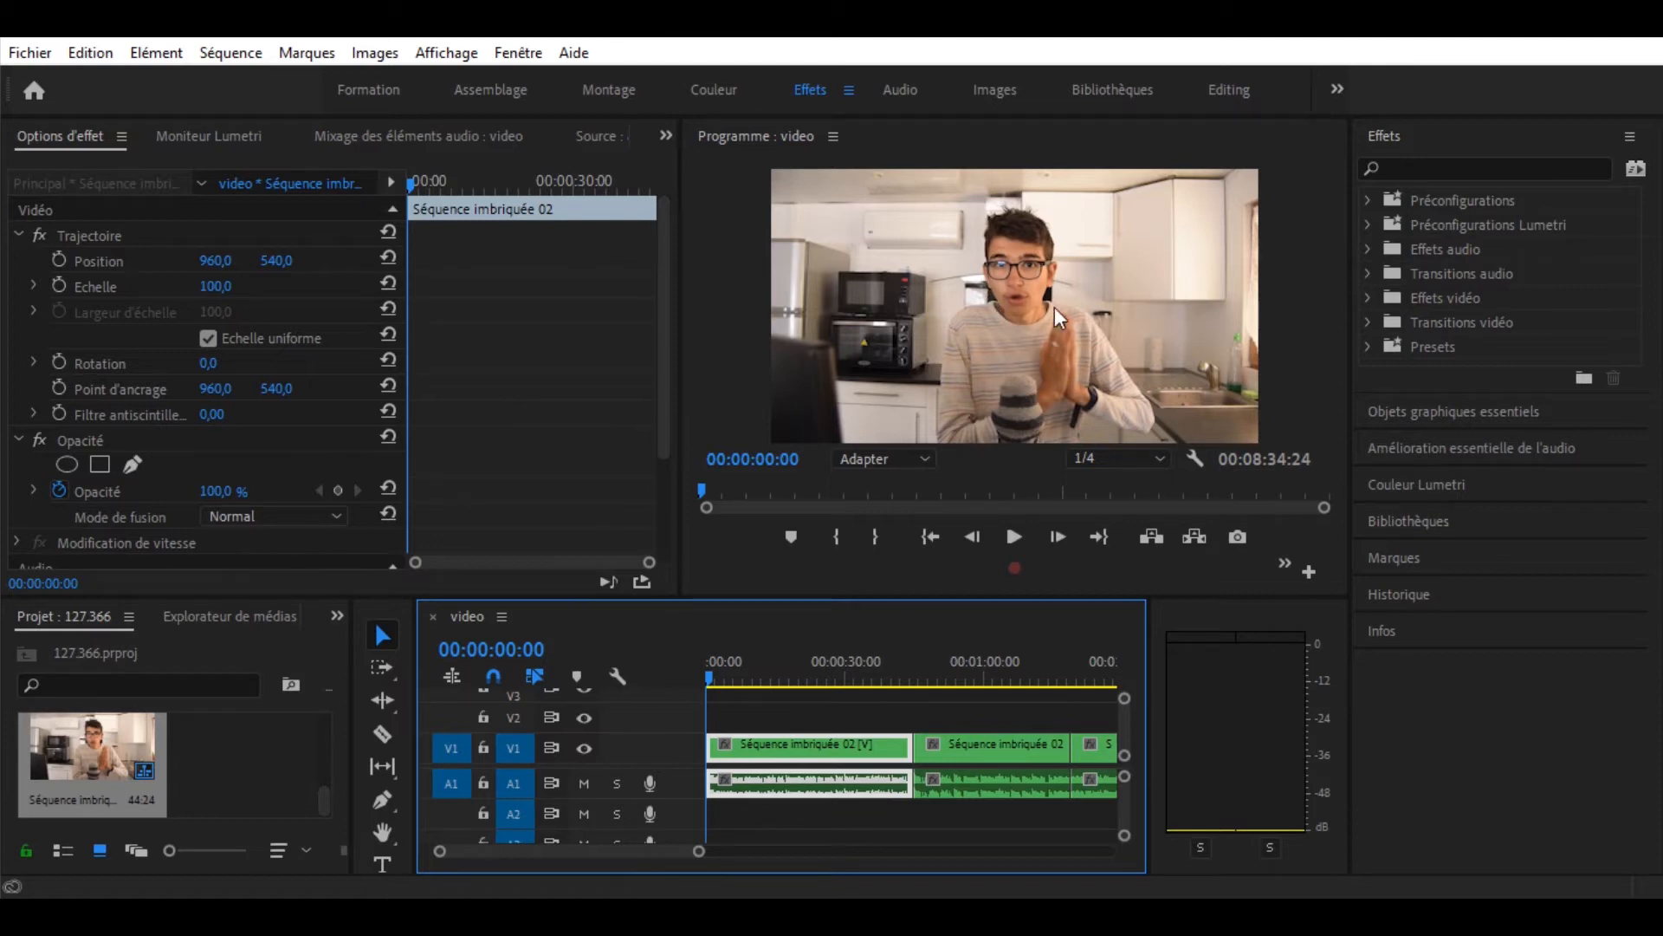
Apply the Swipe Effect preset to the second clip on track V1.
drag(719, 671, 880, 714)
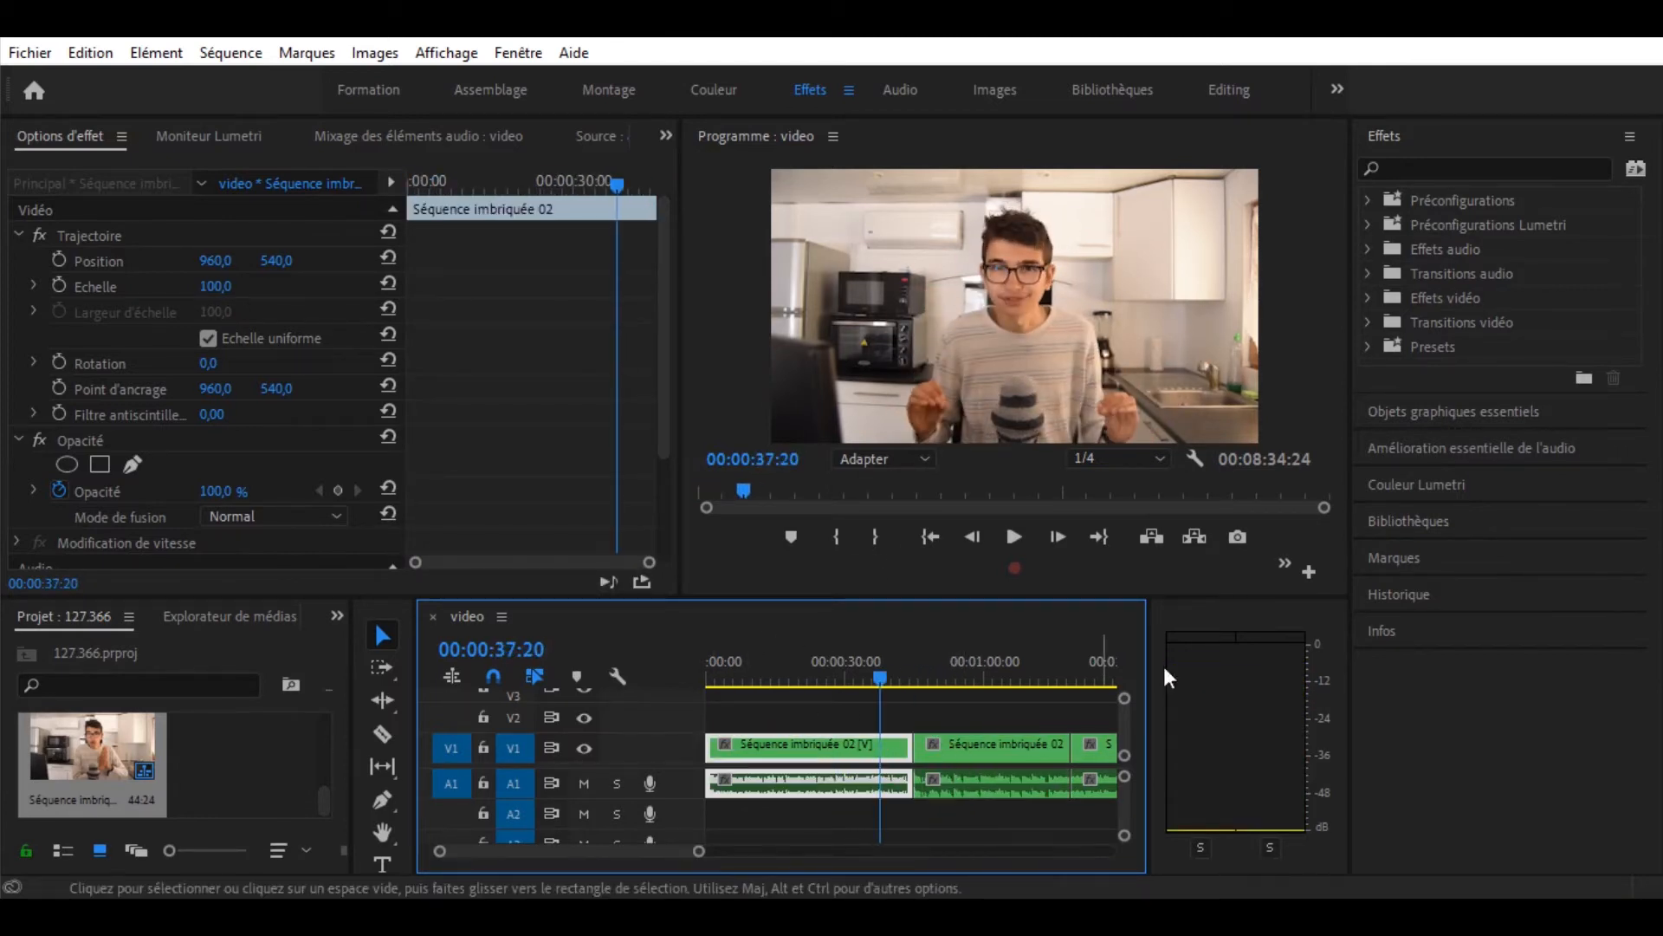
click(1369, 201)
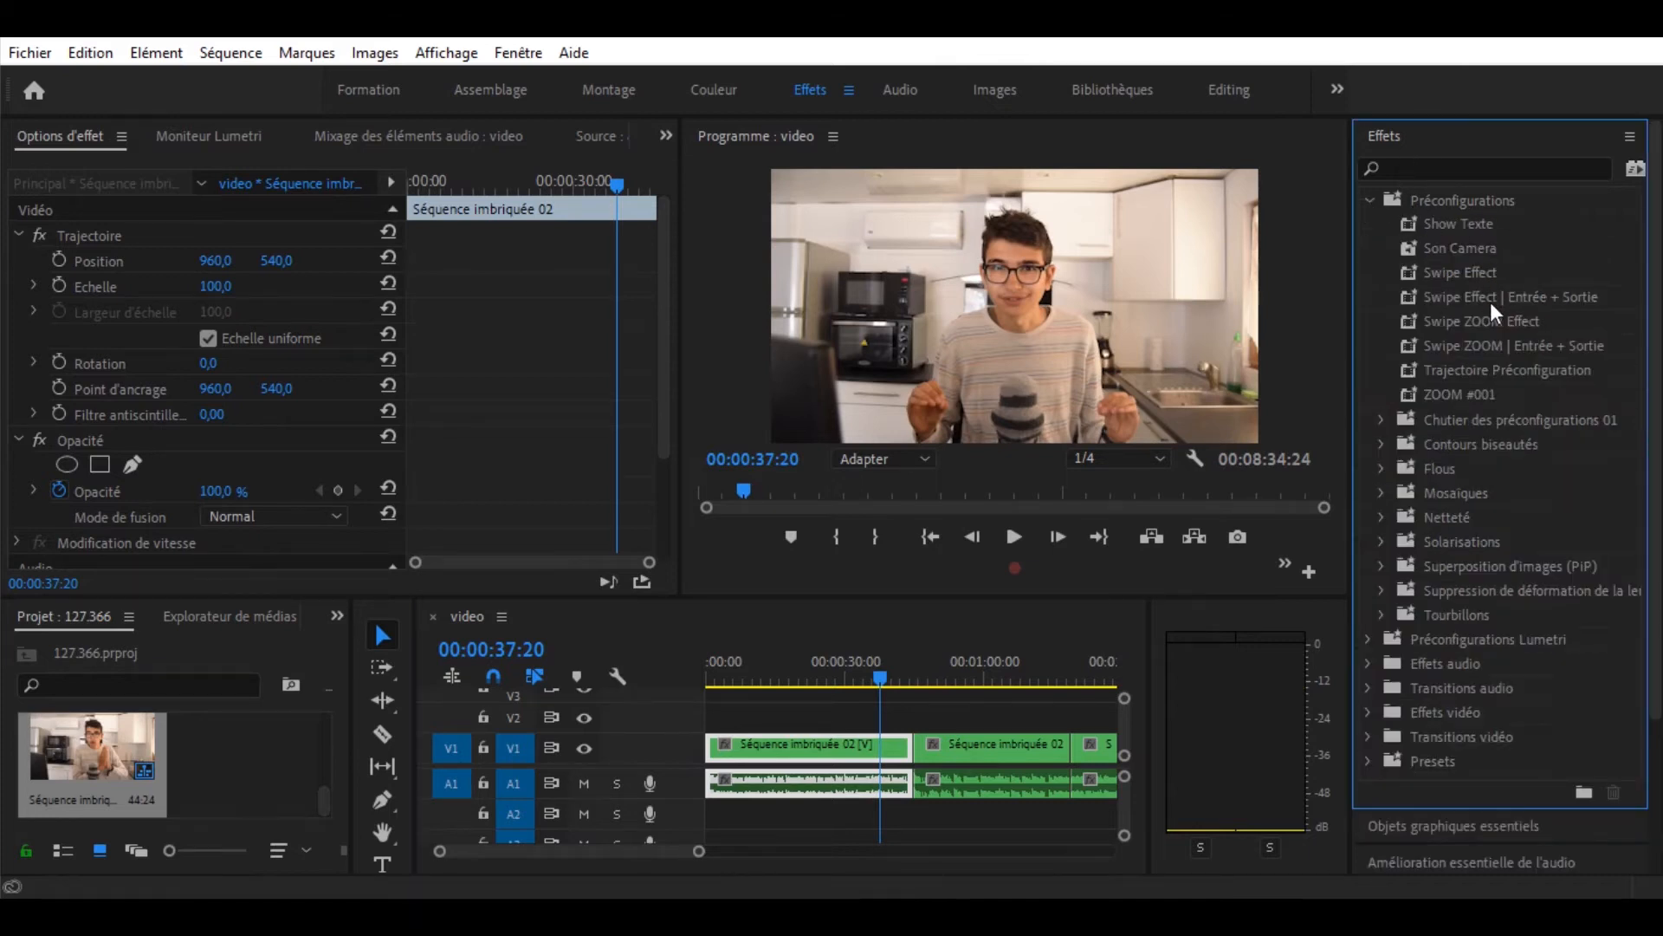
drag(1459, 274, 1016, 746)
Play back the cut between the first and second clips to preview the Swipe Effect.
drag(868, 678, 908, 678)
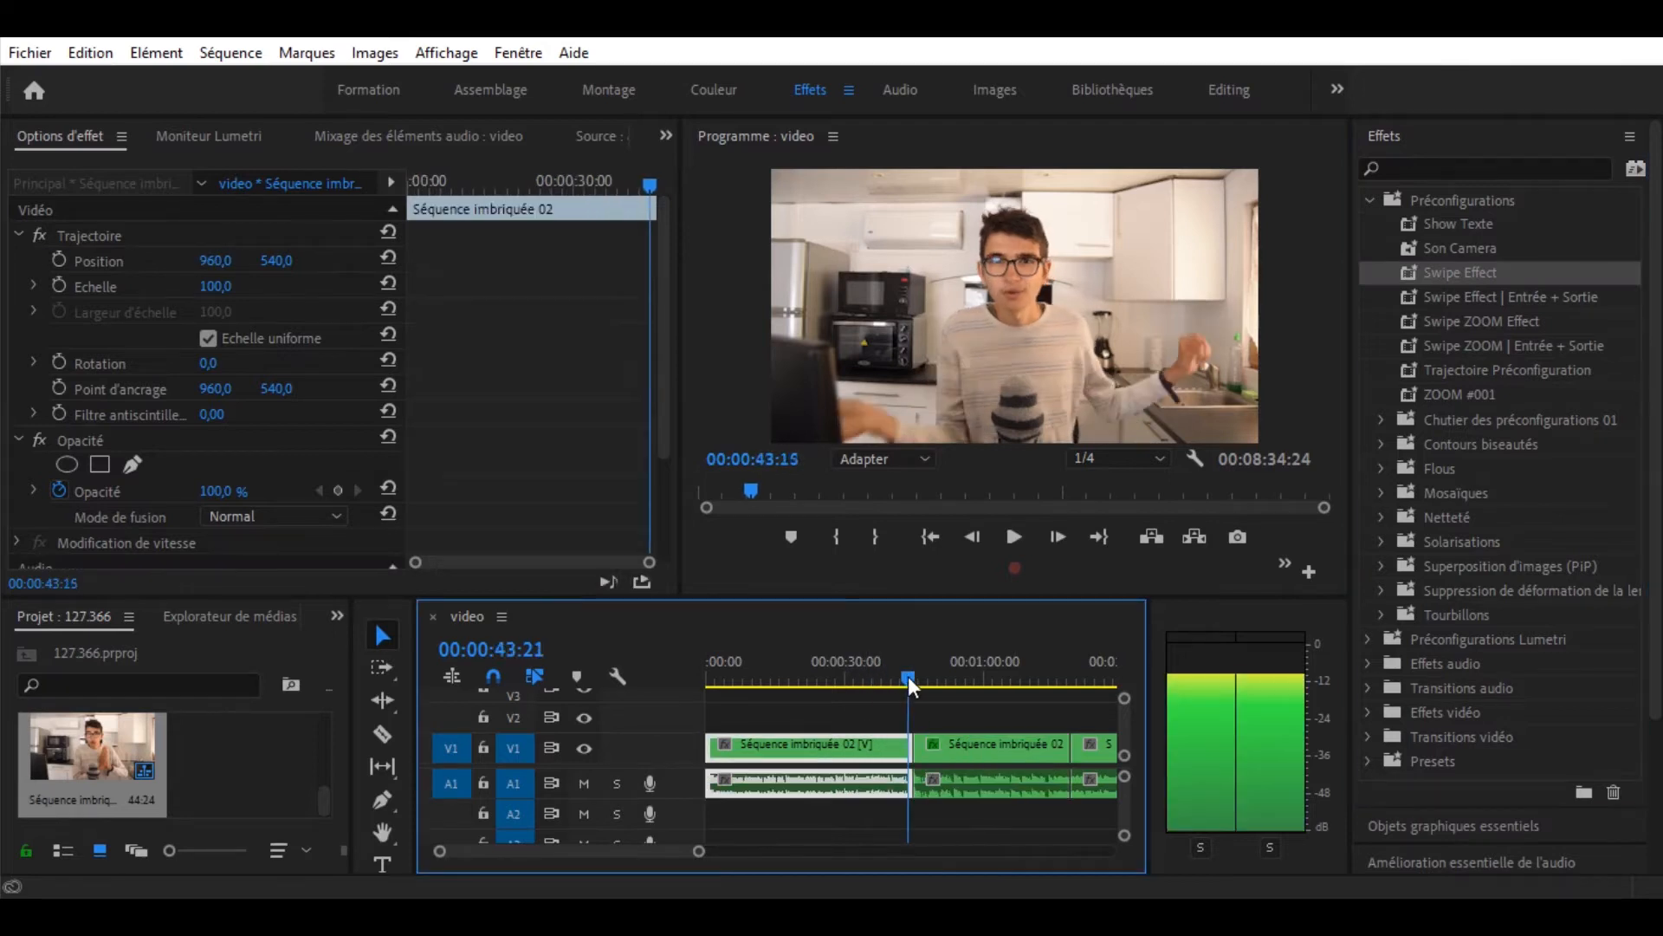
click(1011, 537)
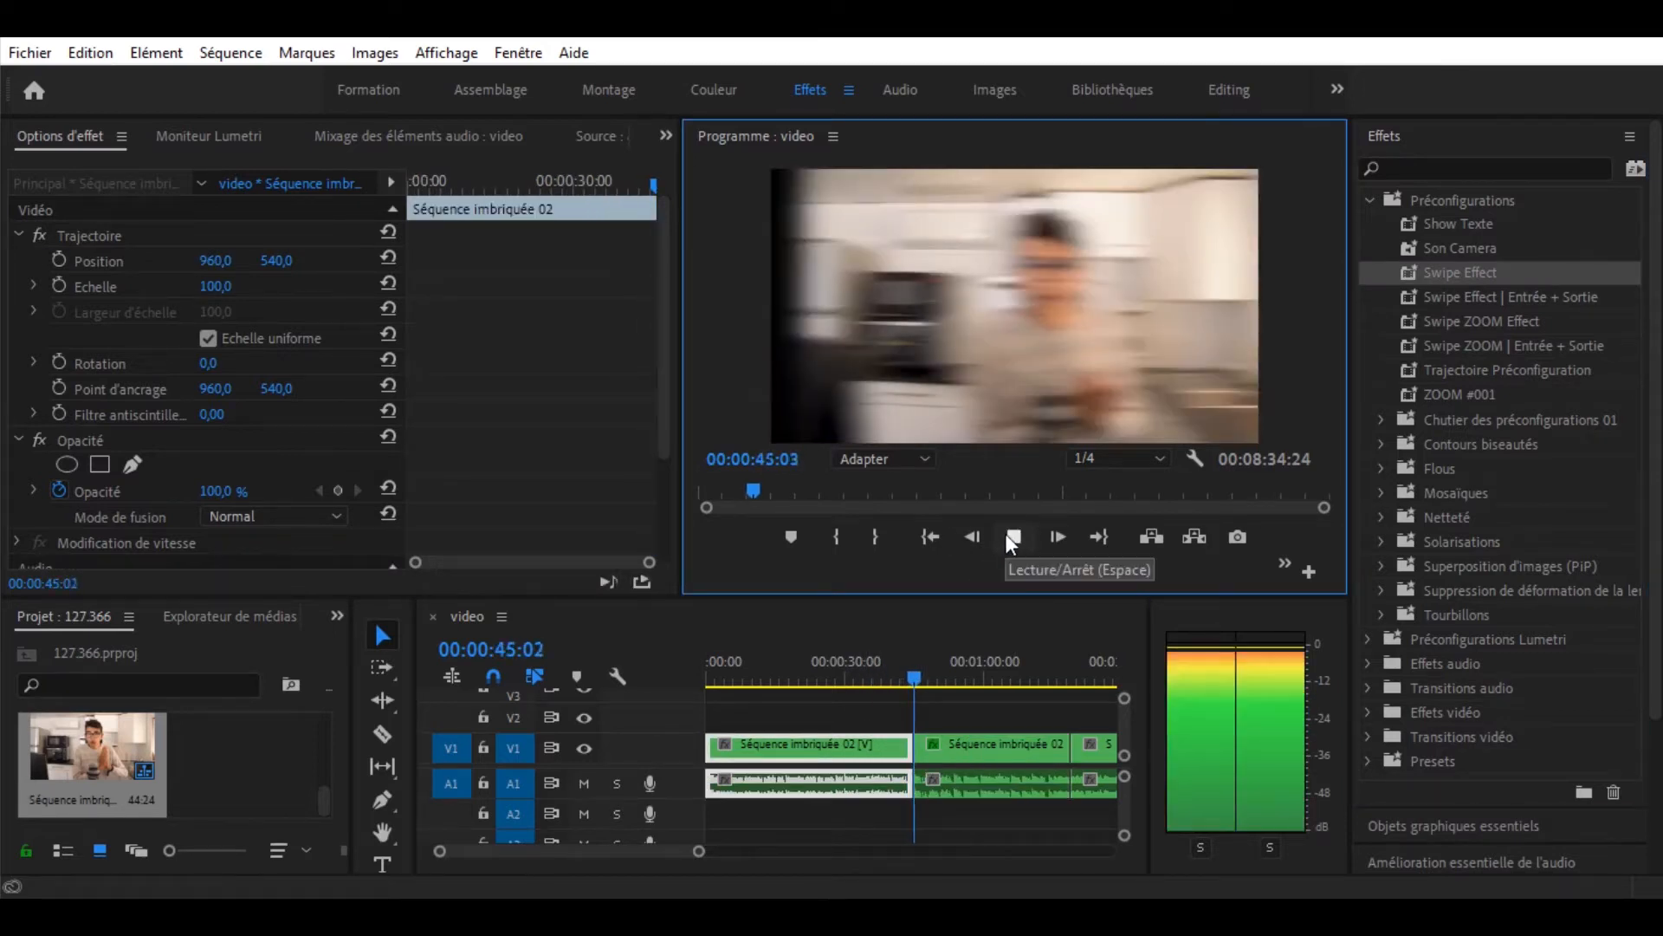
click(1012, 537)
drag(916, 675, 920, 679)
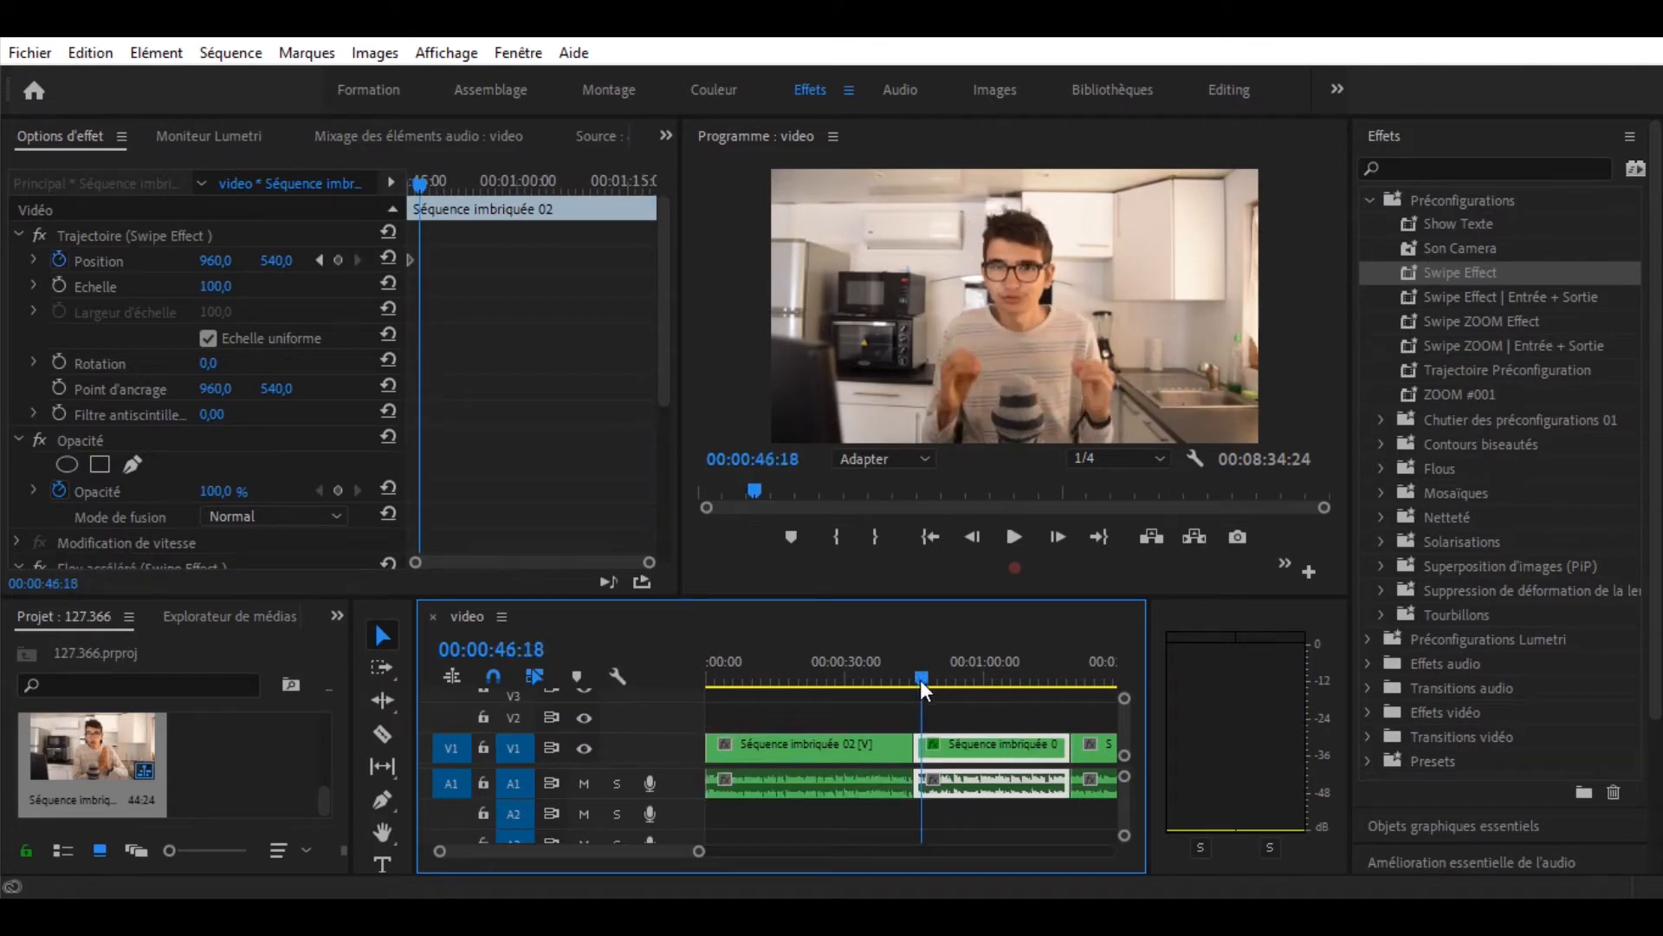
Review the Swipe Effect's motion and blur settings on the second clip, and undo the preset.
scroll(262, 454, down, 5)
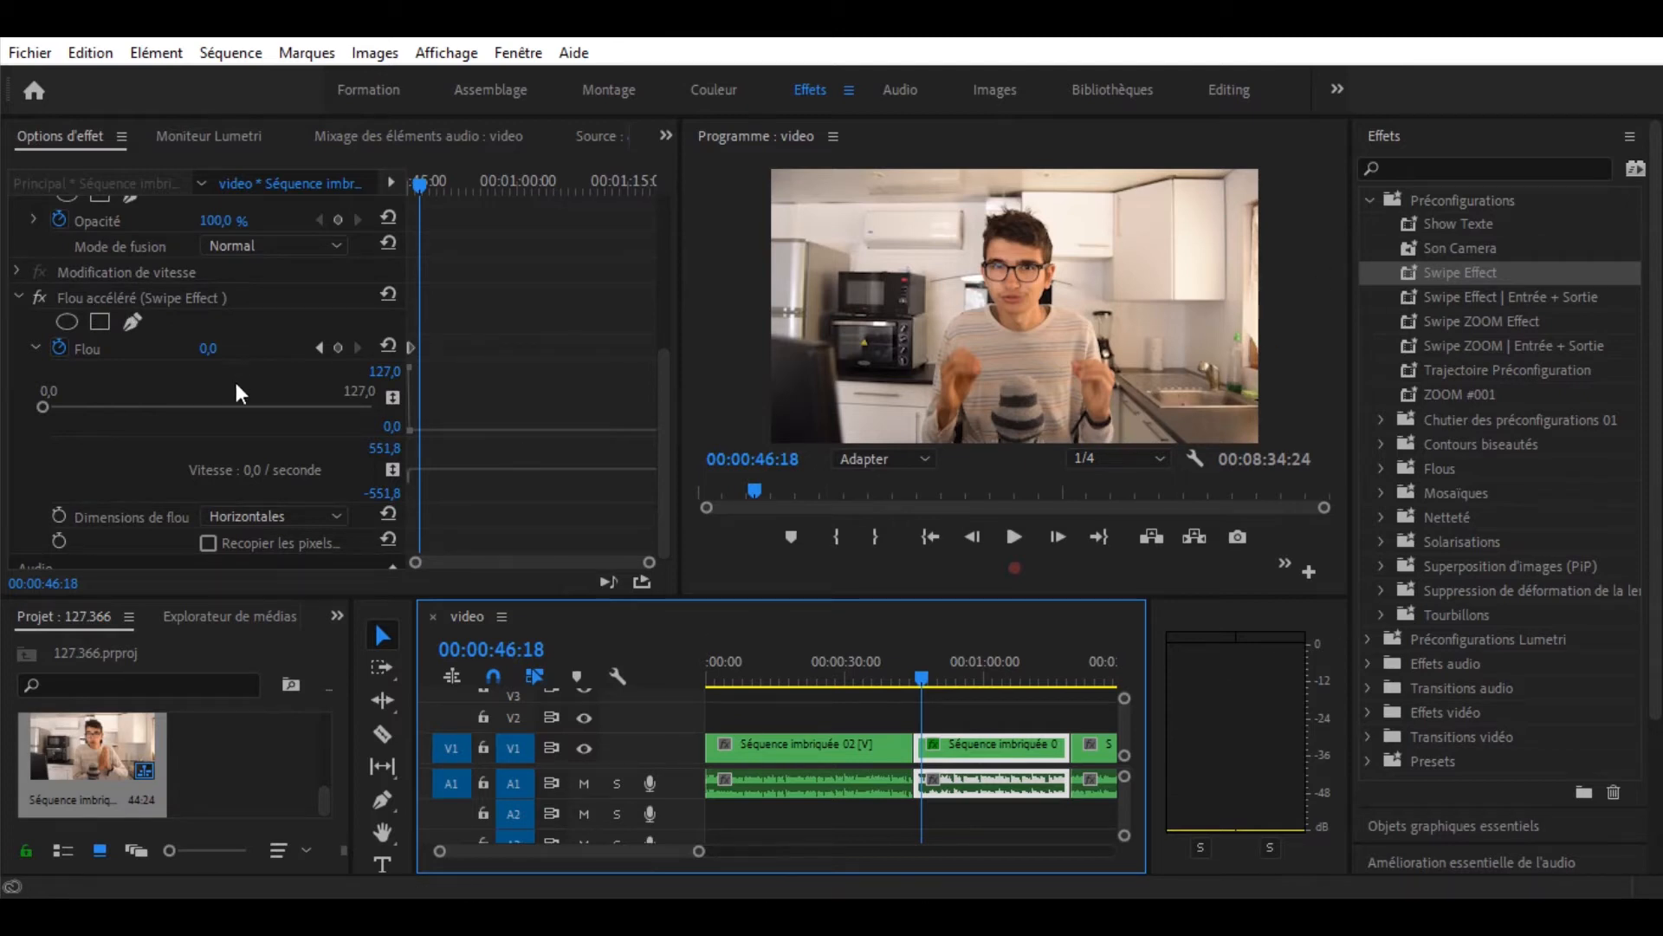
scroll(240, 393, up, 5)
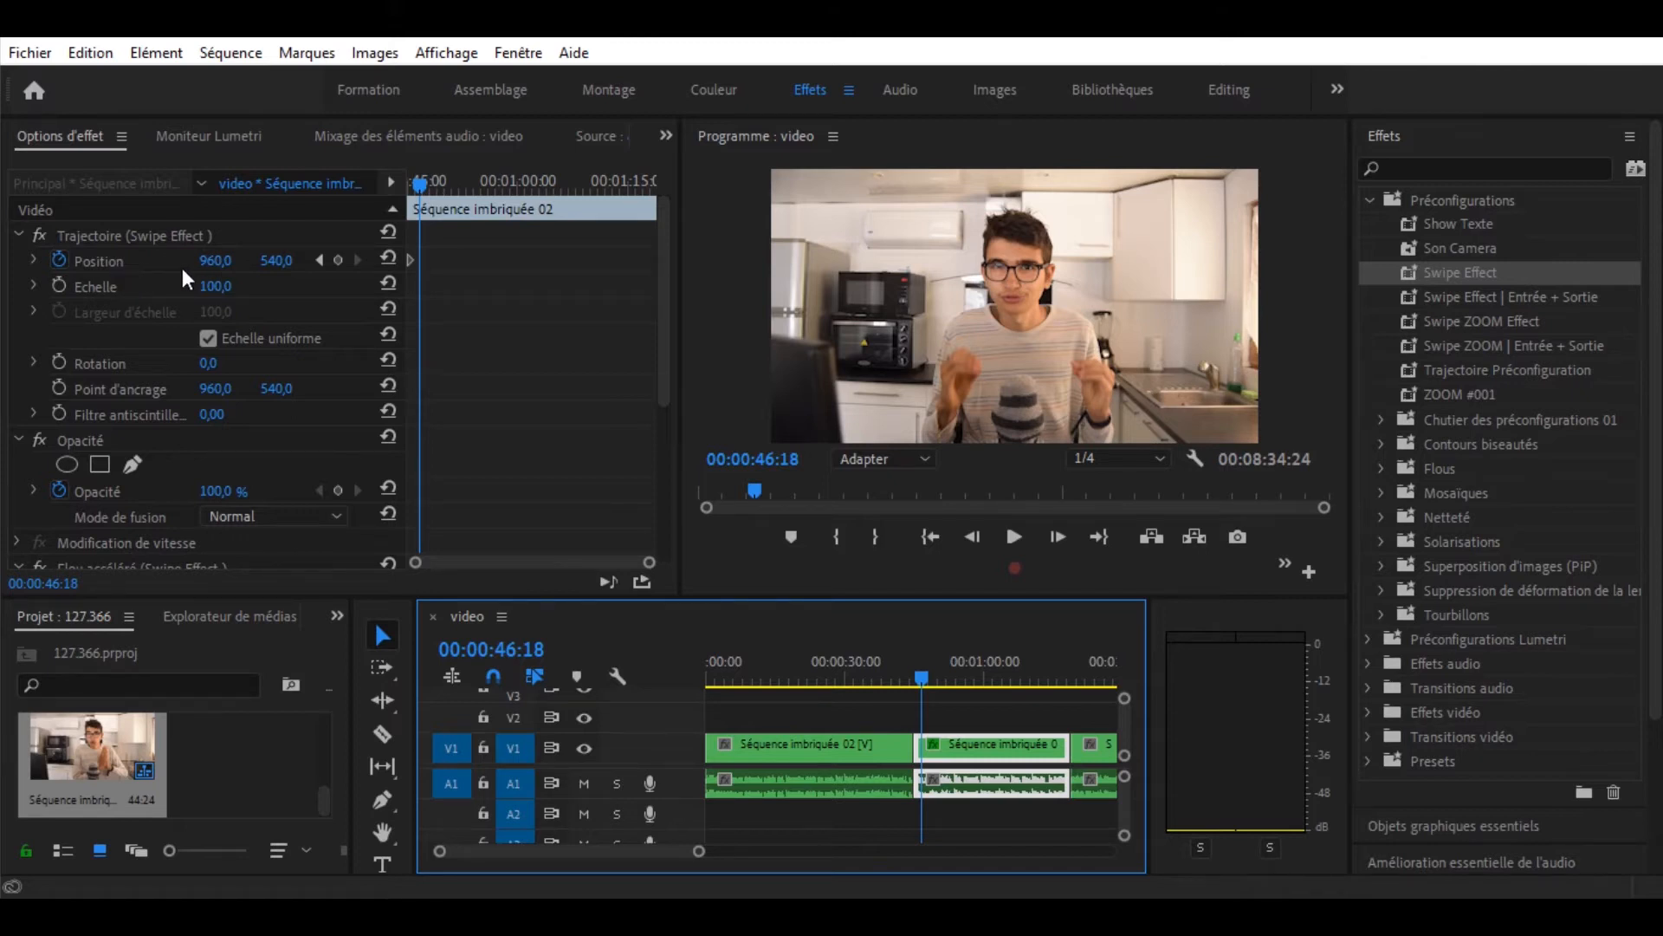
drag(413, 180, 418, 182)
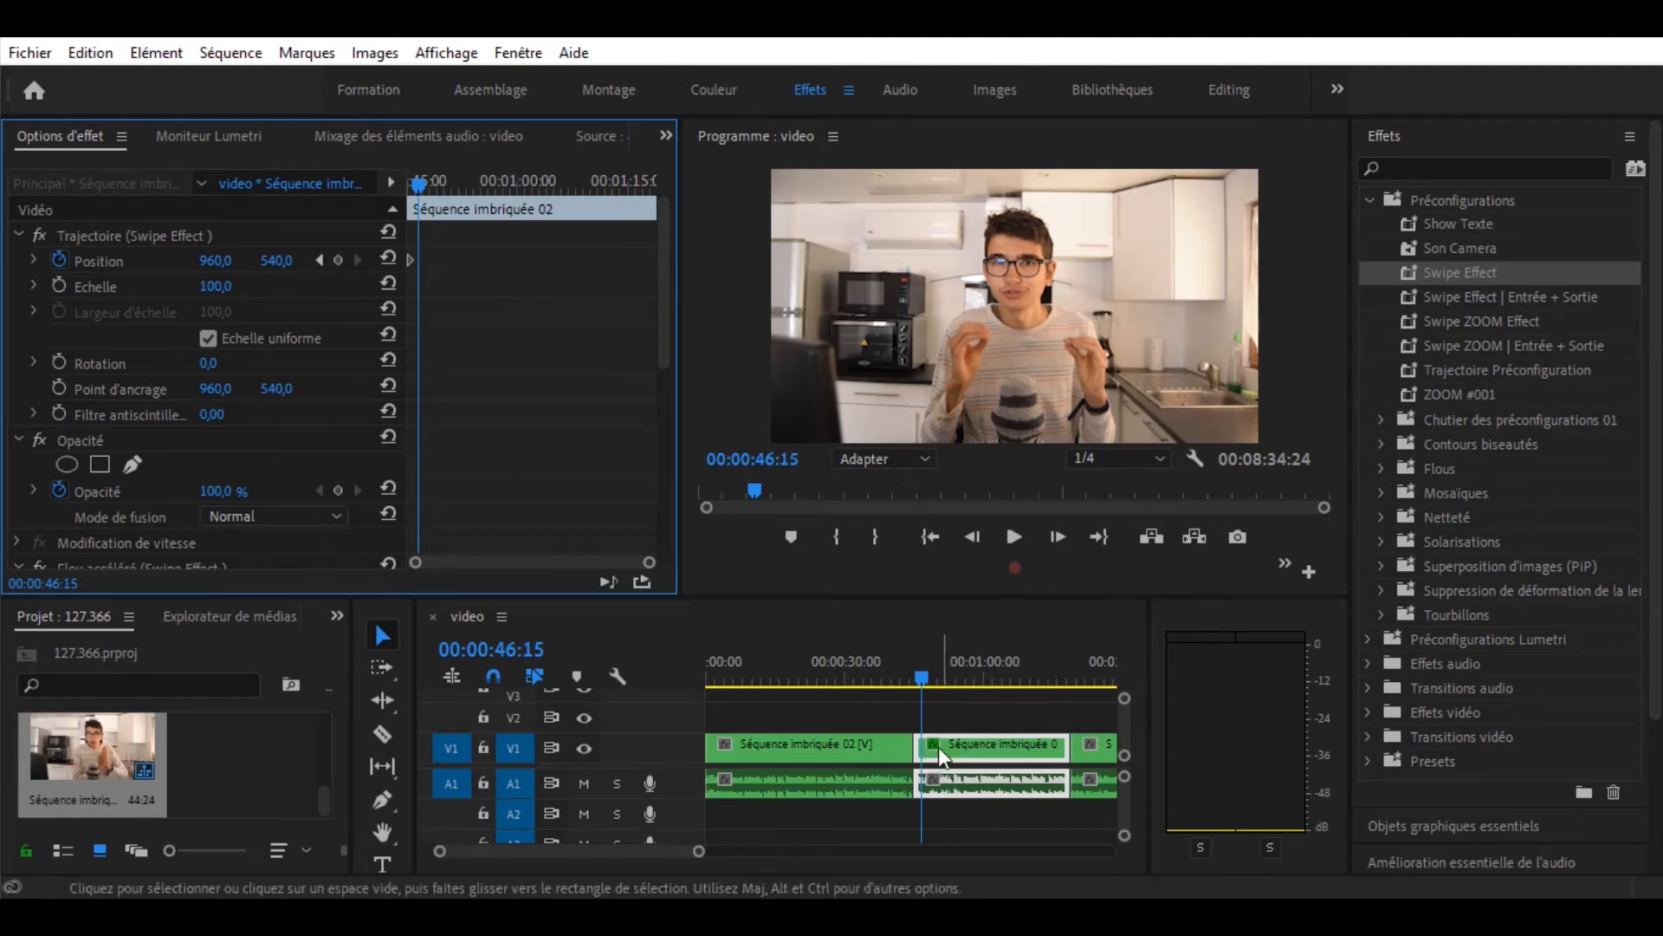
key(ctrl+z)
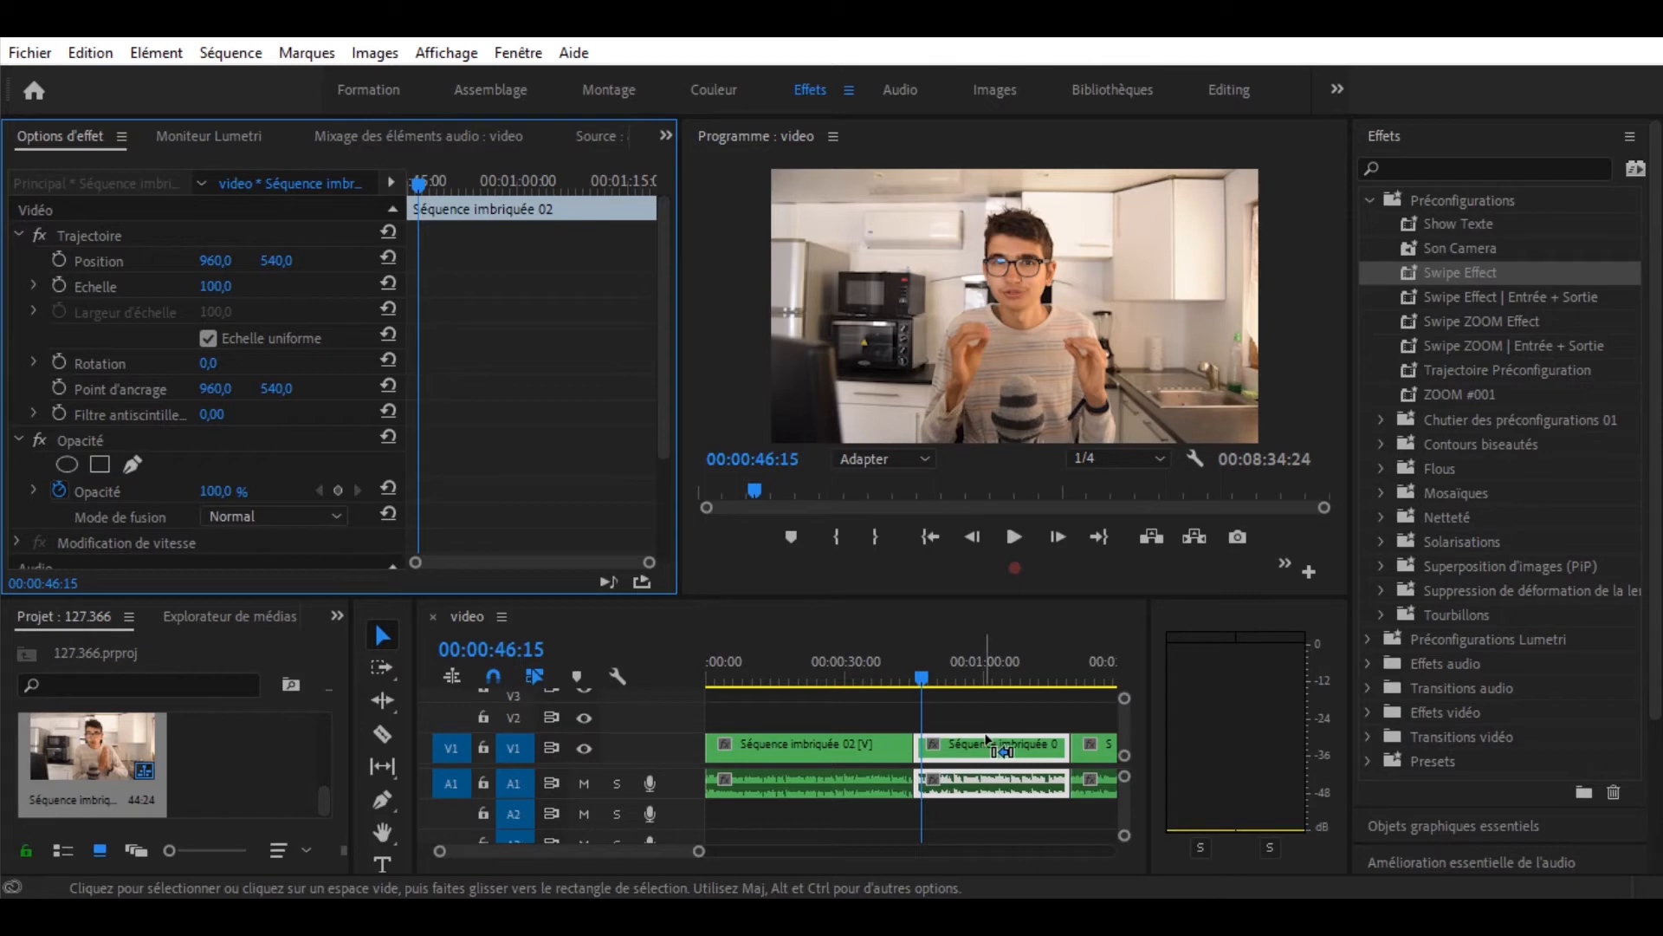
Search the effects for "flou", apply Flou gaussien to the second clip and set its blur to 55.
click(1442, 171)
text(flou)
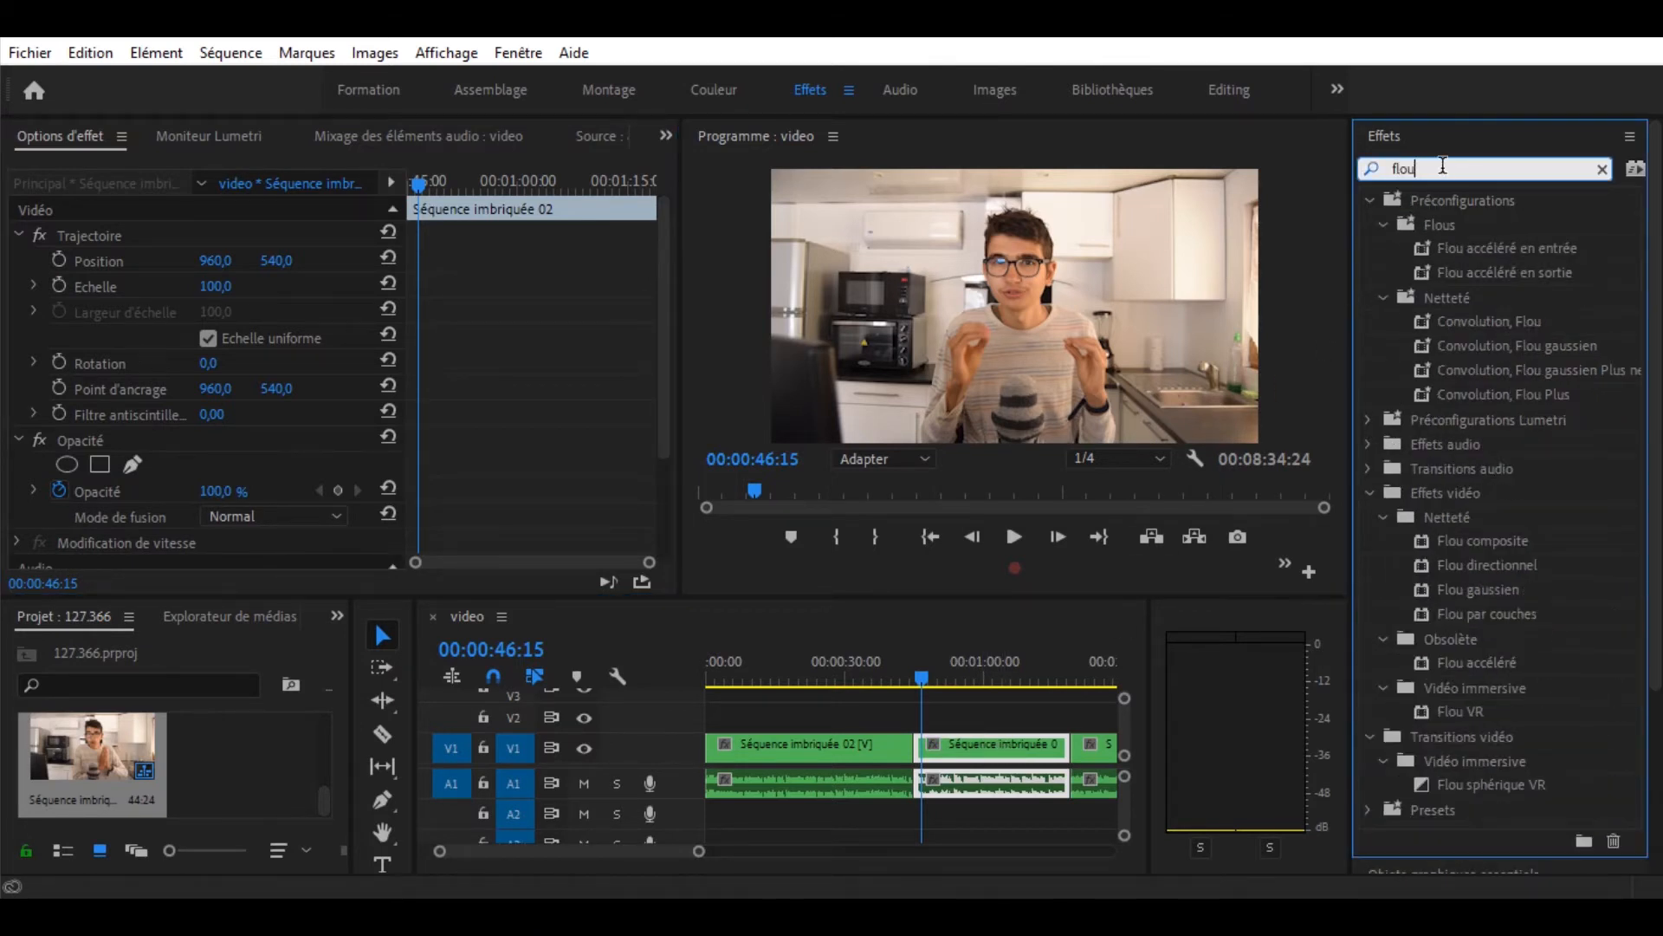
drag(1474, 589, 944, 763)
drag(1420, 594, 1014, 757)
scroll(315, 450, down, 3)
scroll(314, 445, down, 2)
drag(208, 374, 233, 375)
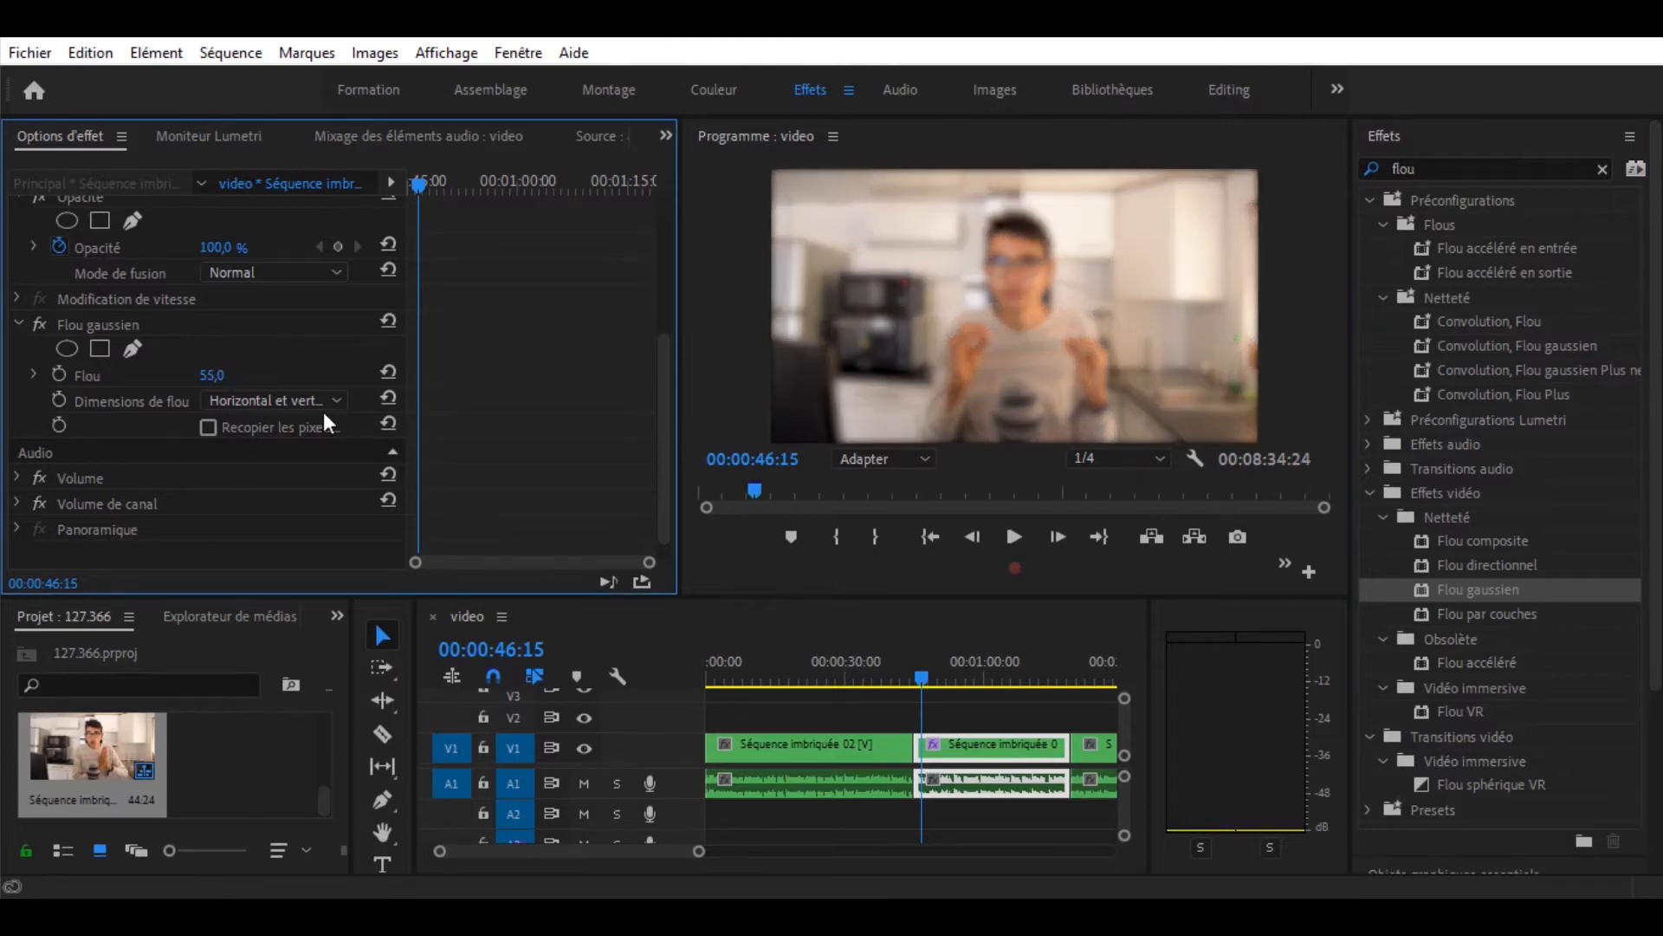
Apply Flou gaussien to the first clip, undo the blur effects and return to the start of the sequence.
click(917, 685)
drag(920, 686, 888, 684)
drag(1457, 587, 847, 752)
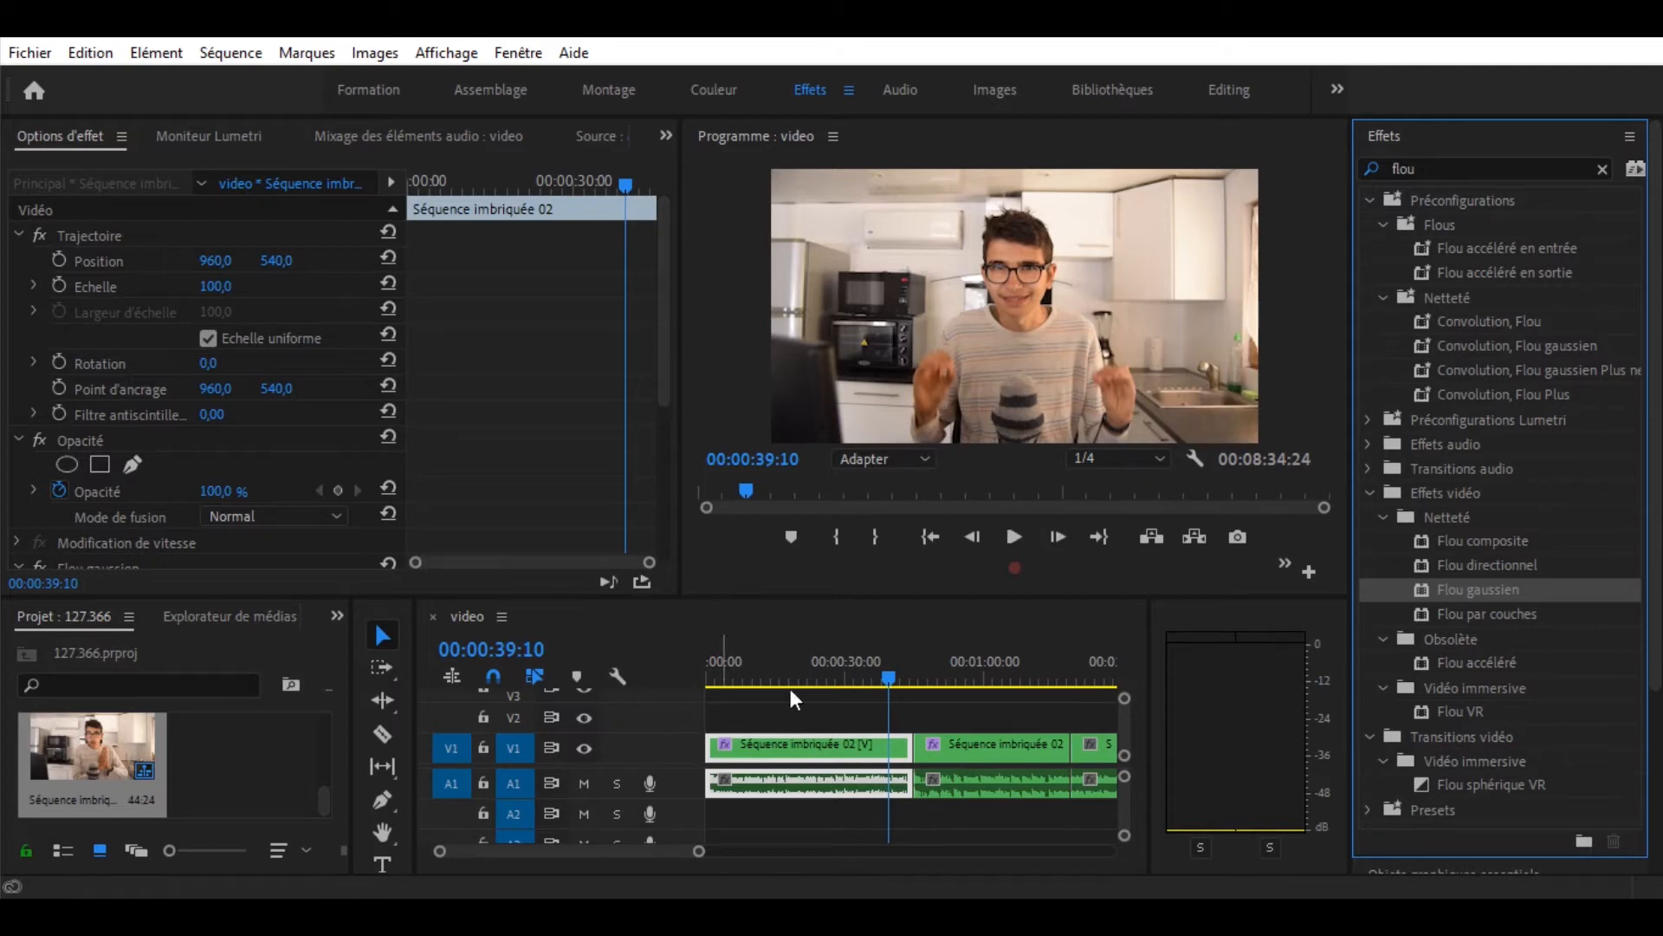
key(ctrl+z)
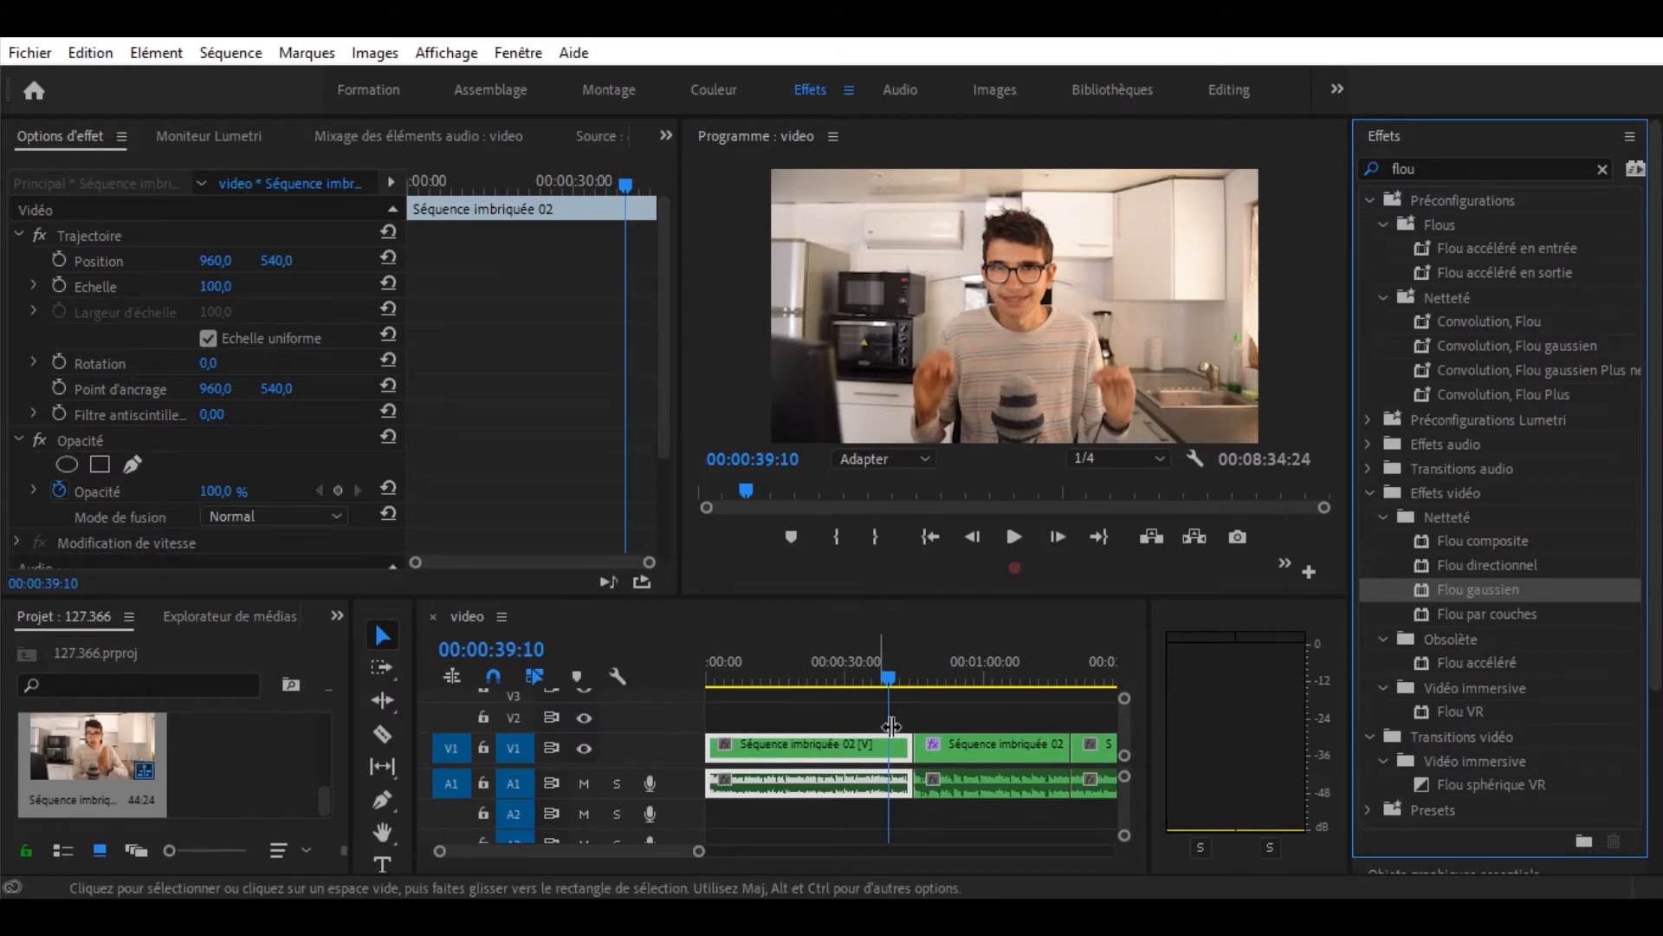
drag(897, 669, 668, 676)
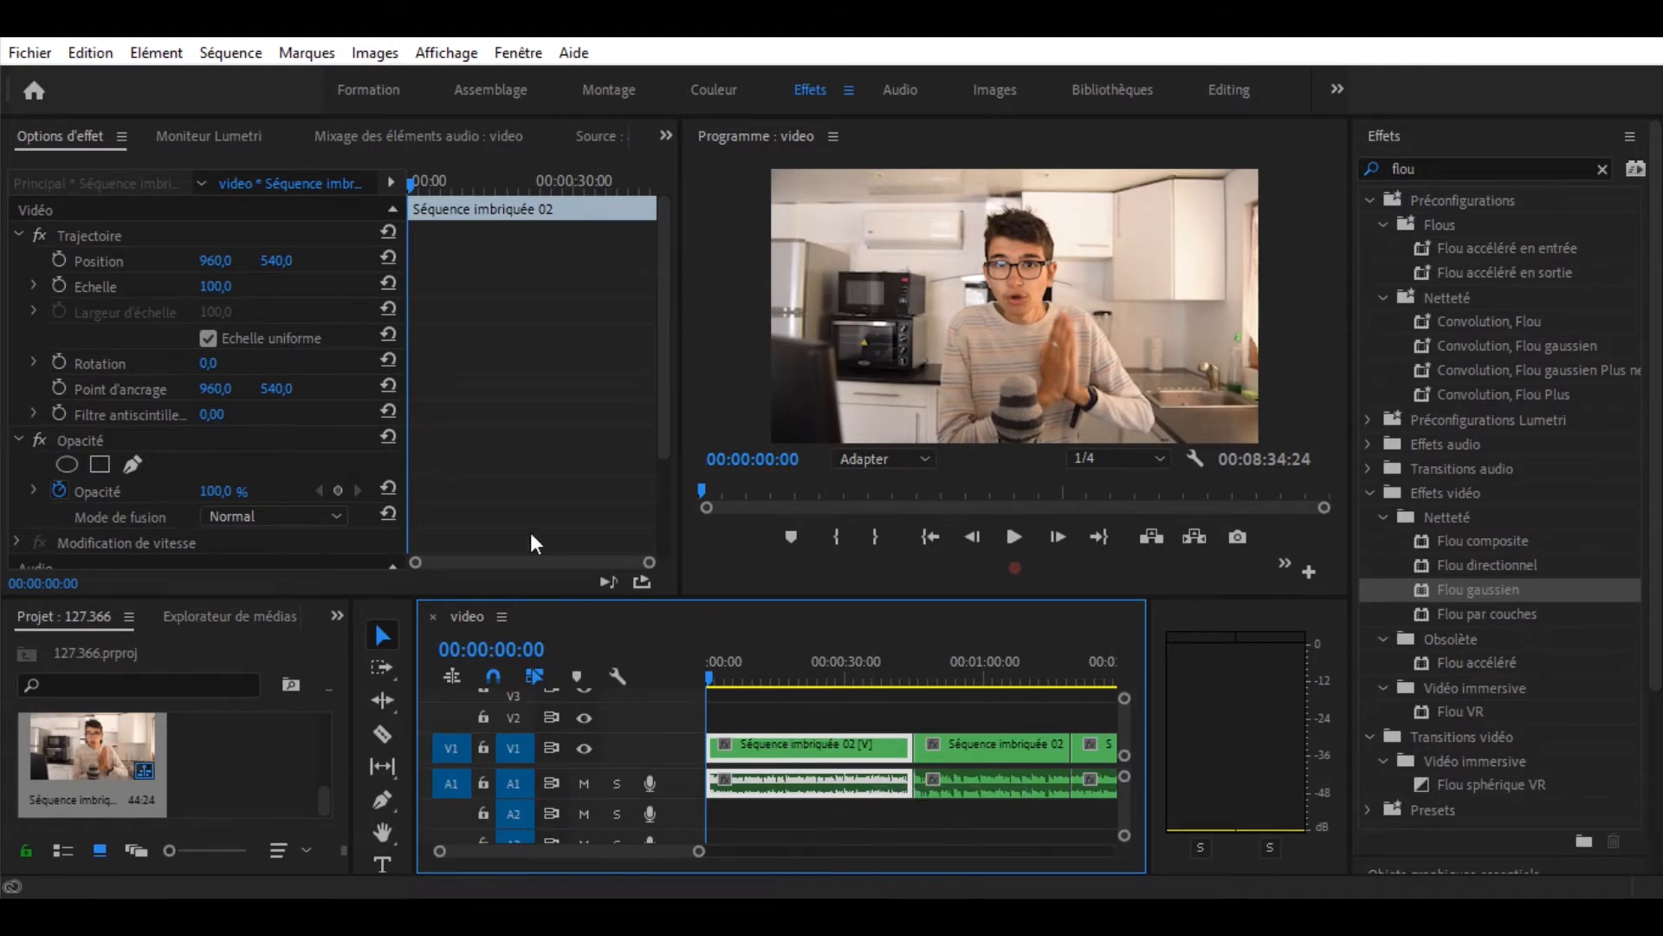
Look over the first clip's effect settings, play part of the clip and return to the sequence start.
click(18, 234)
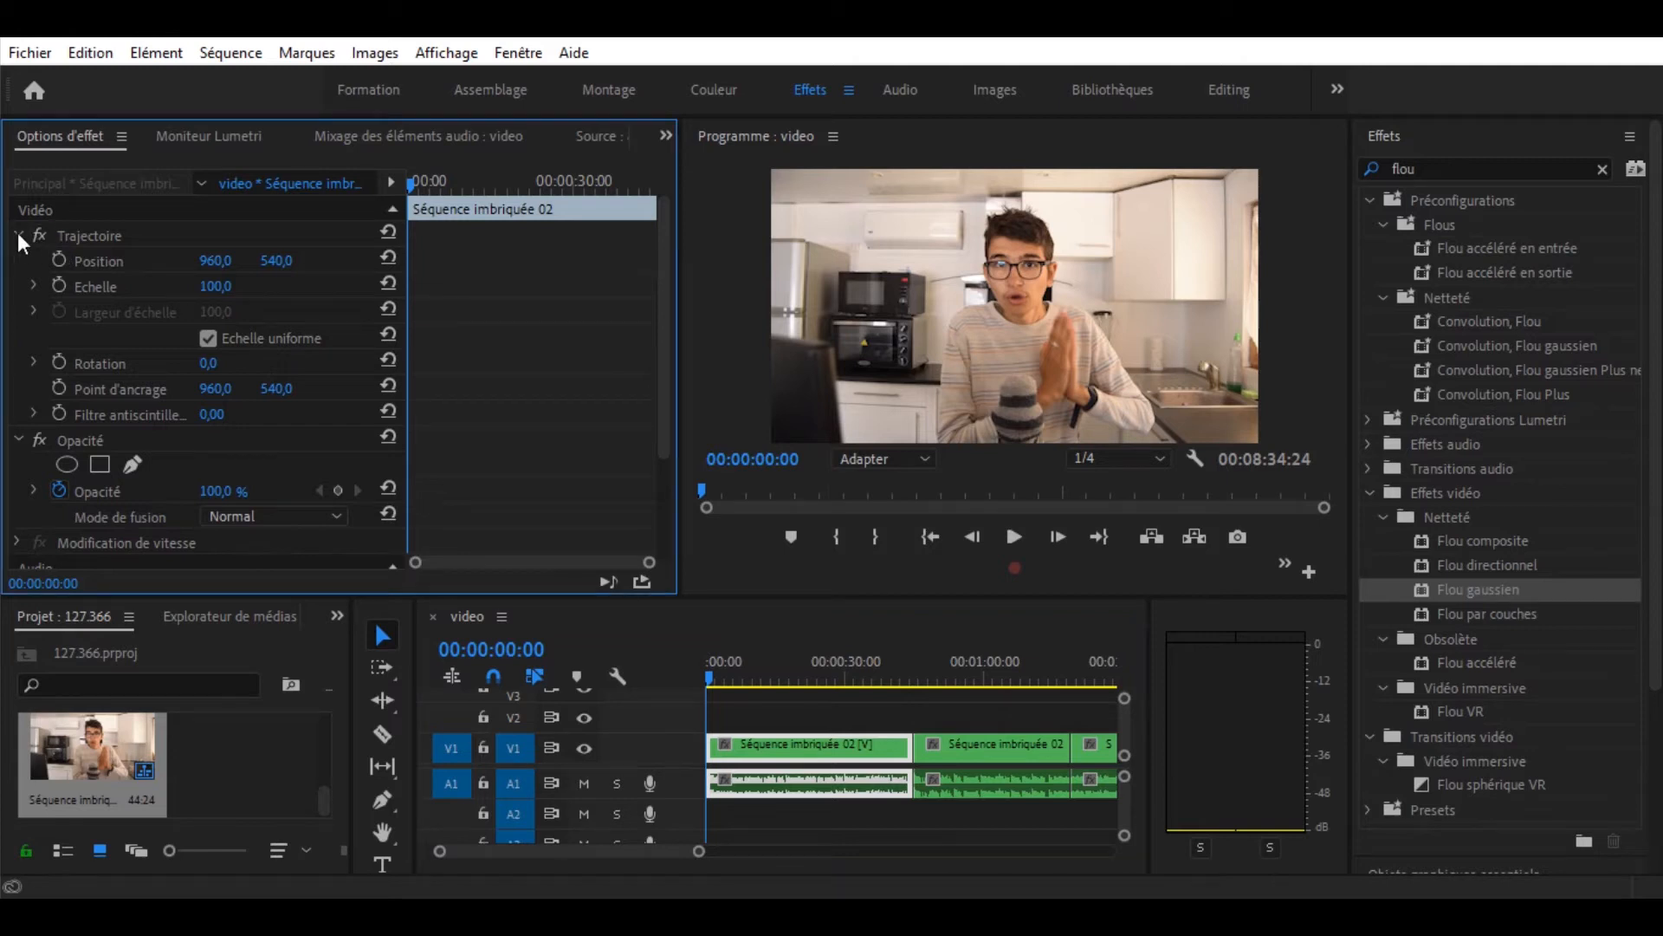
click(18, 234)
scroll(156, 486, down, 3)
scroll(156, 487, up, 3)
click(752, 679)
key(space)
drag(715, 686, 693, 693)
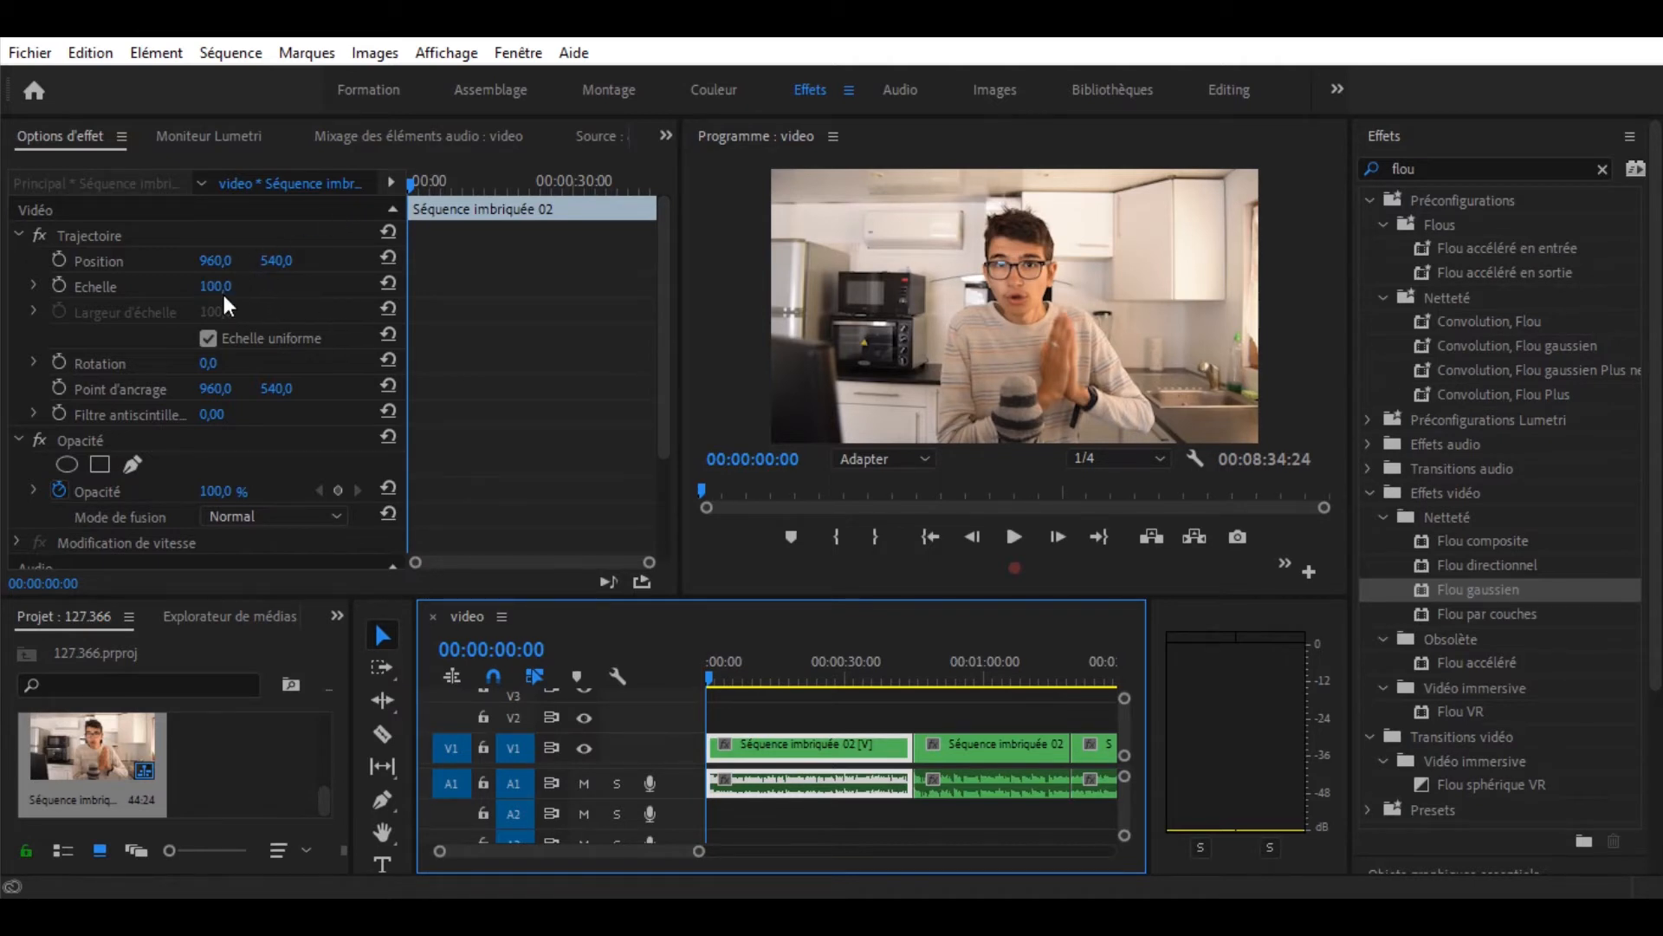
Set the first clip's Echelle to 131 and select its Trajectoire effect as the one to save.
drag(216, 286, 243, 286)
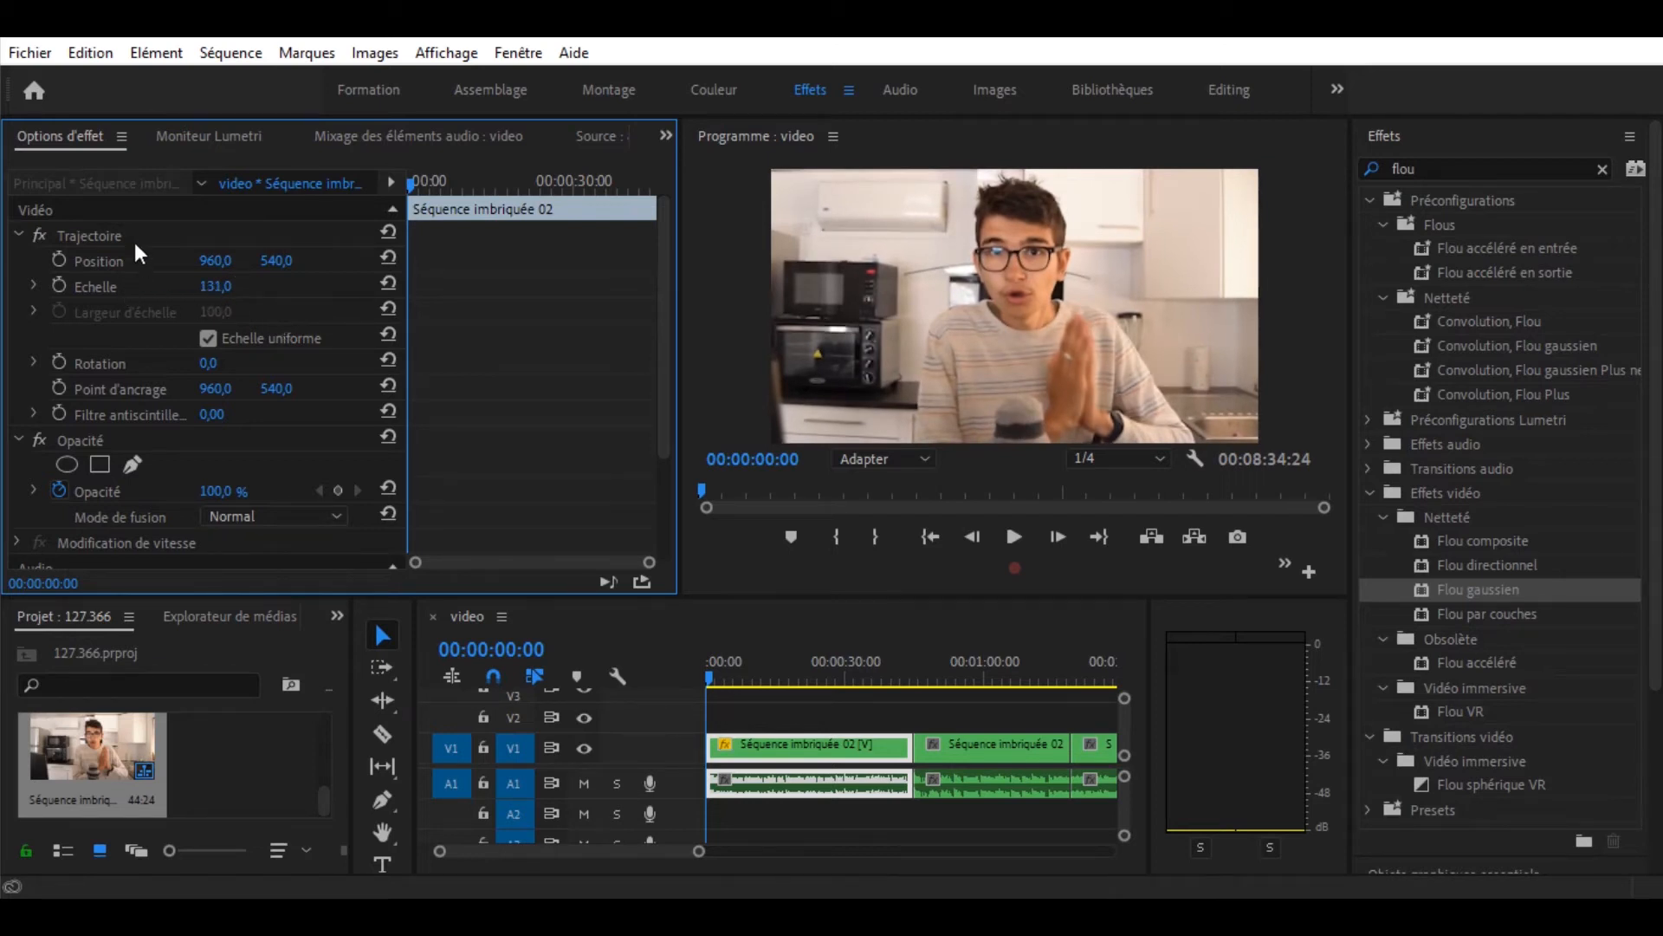
click(122, 137)
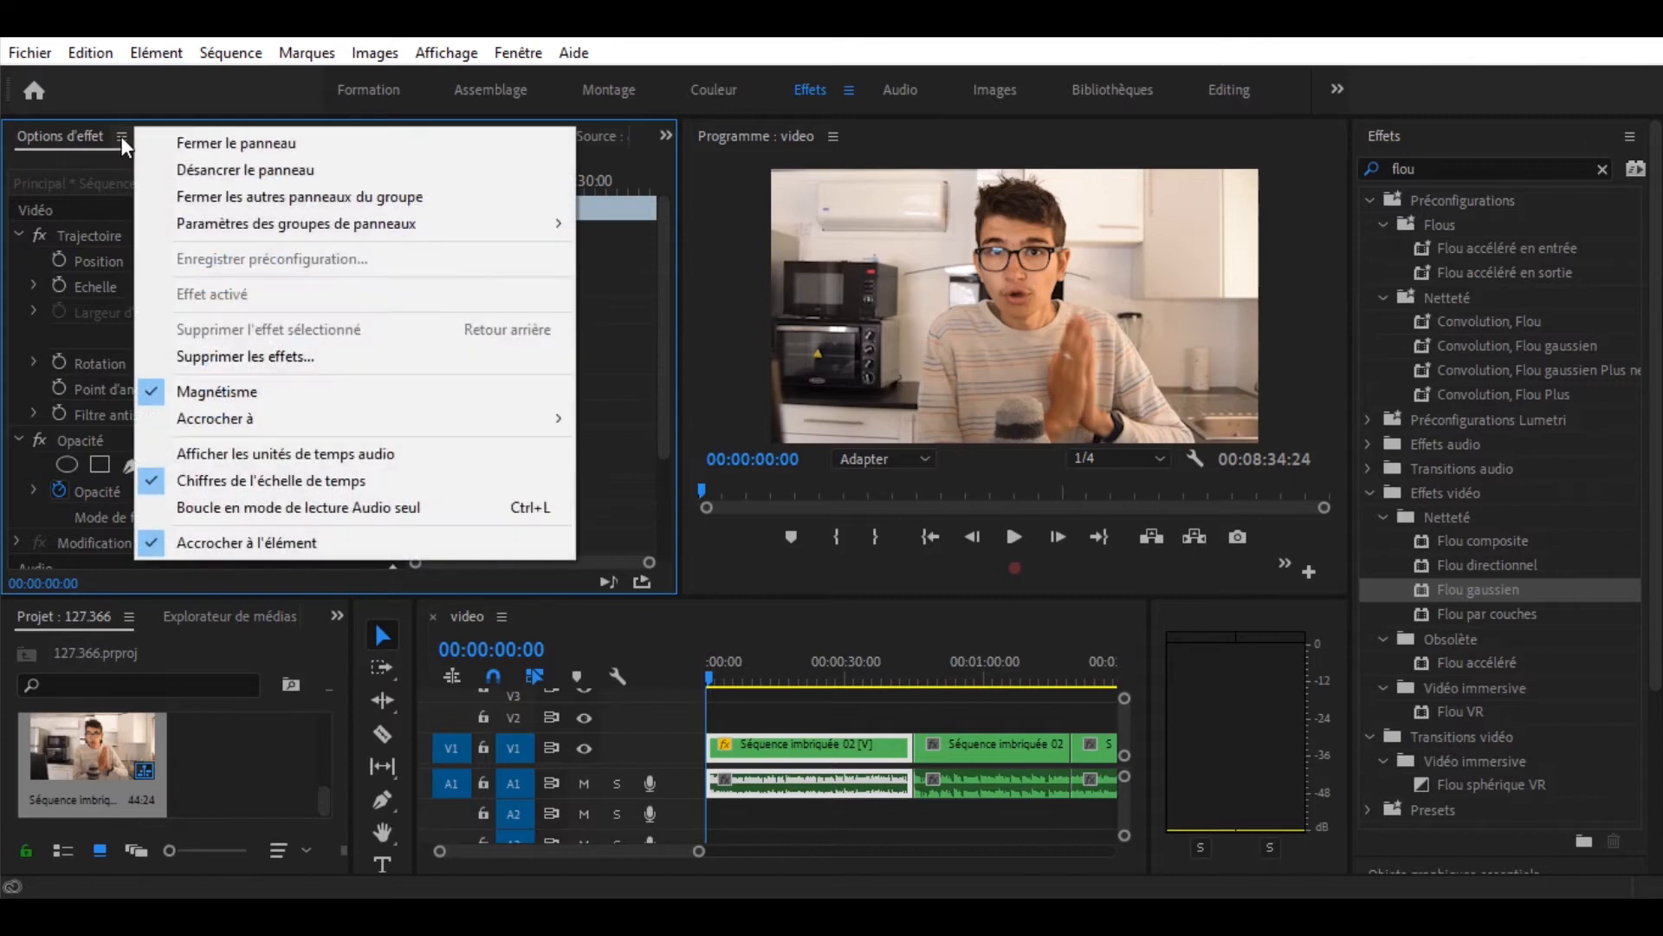
click(59, 220)
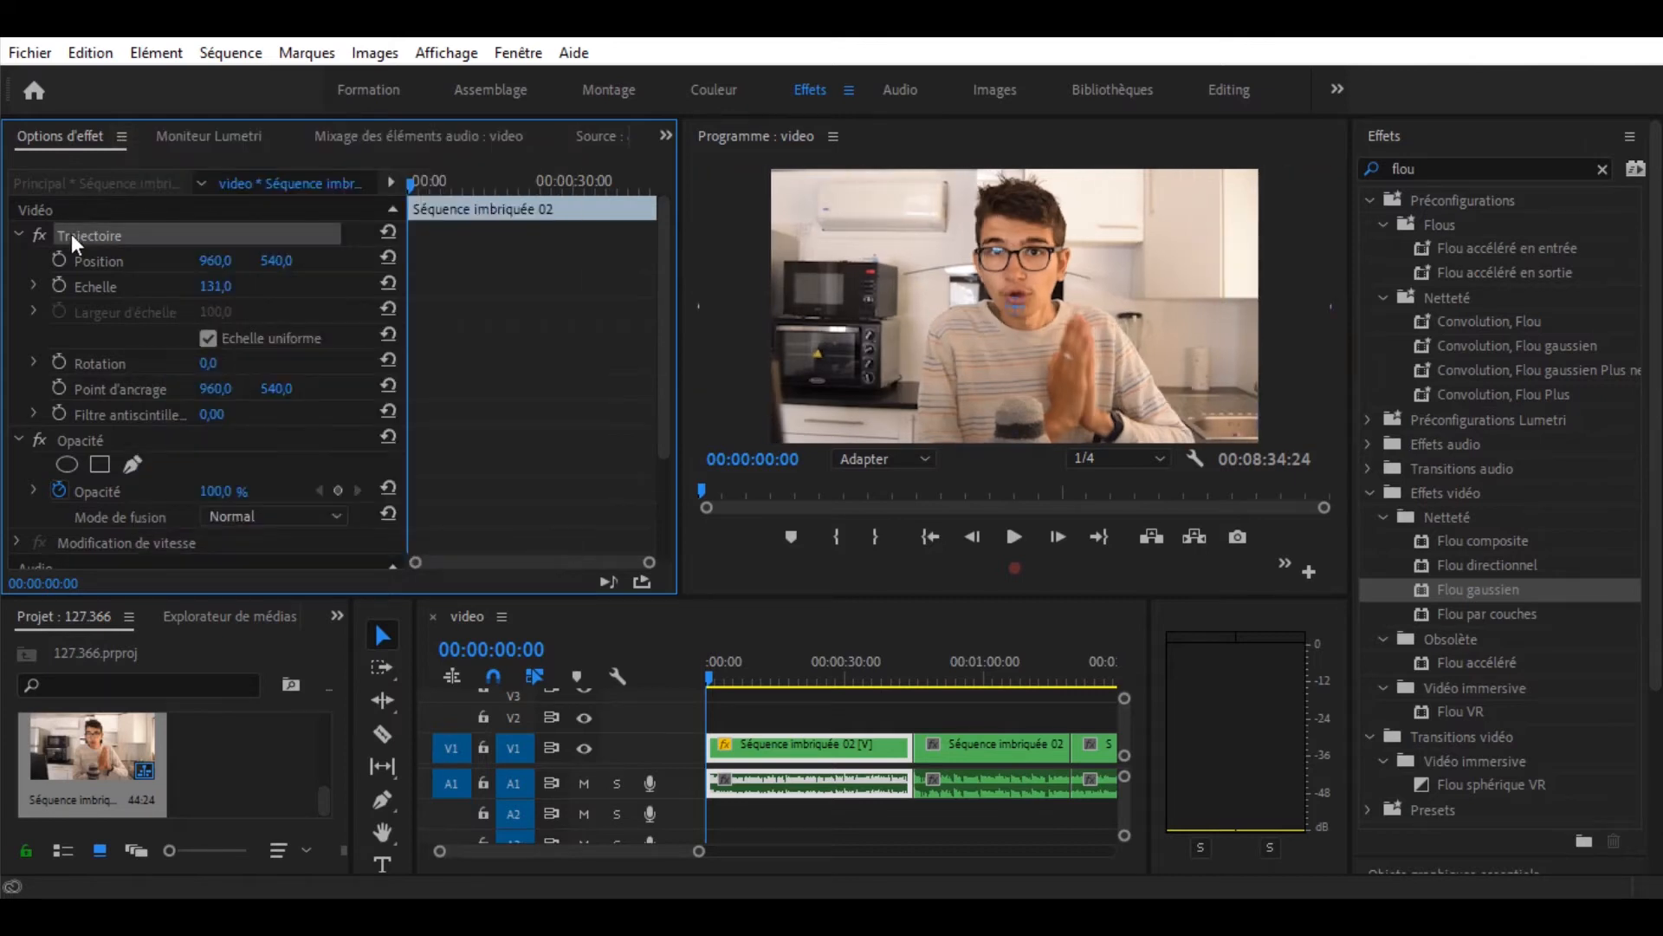
click(22, 235)
Apply Flou gaussien to the first clip and check the preset-saving option with that effect selected.
drag(1485, 591, 810, 747)
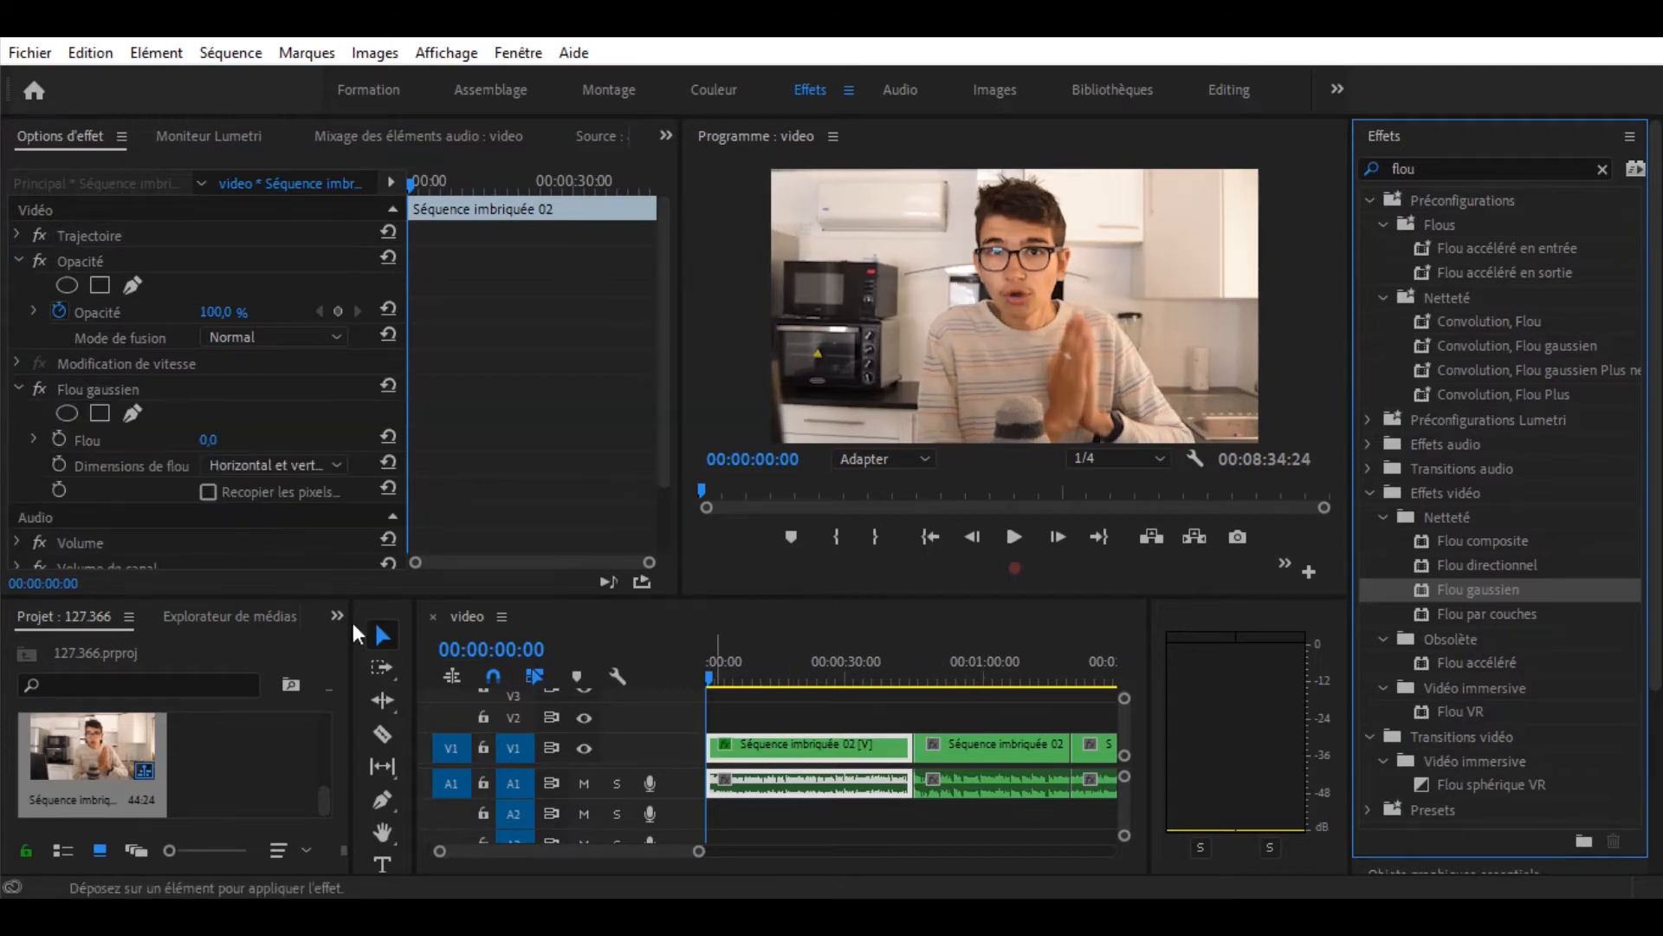
click(18, 390)
click(18, 390)
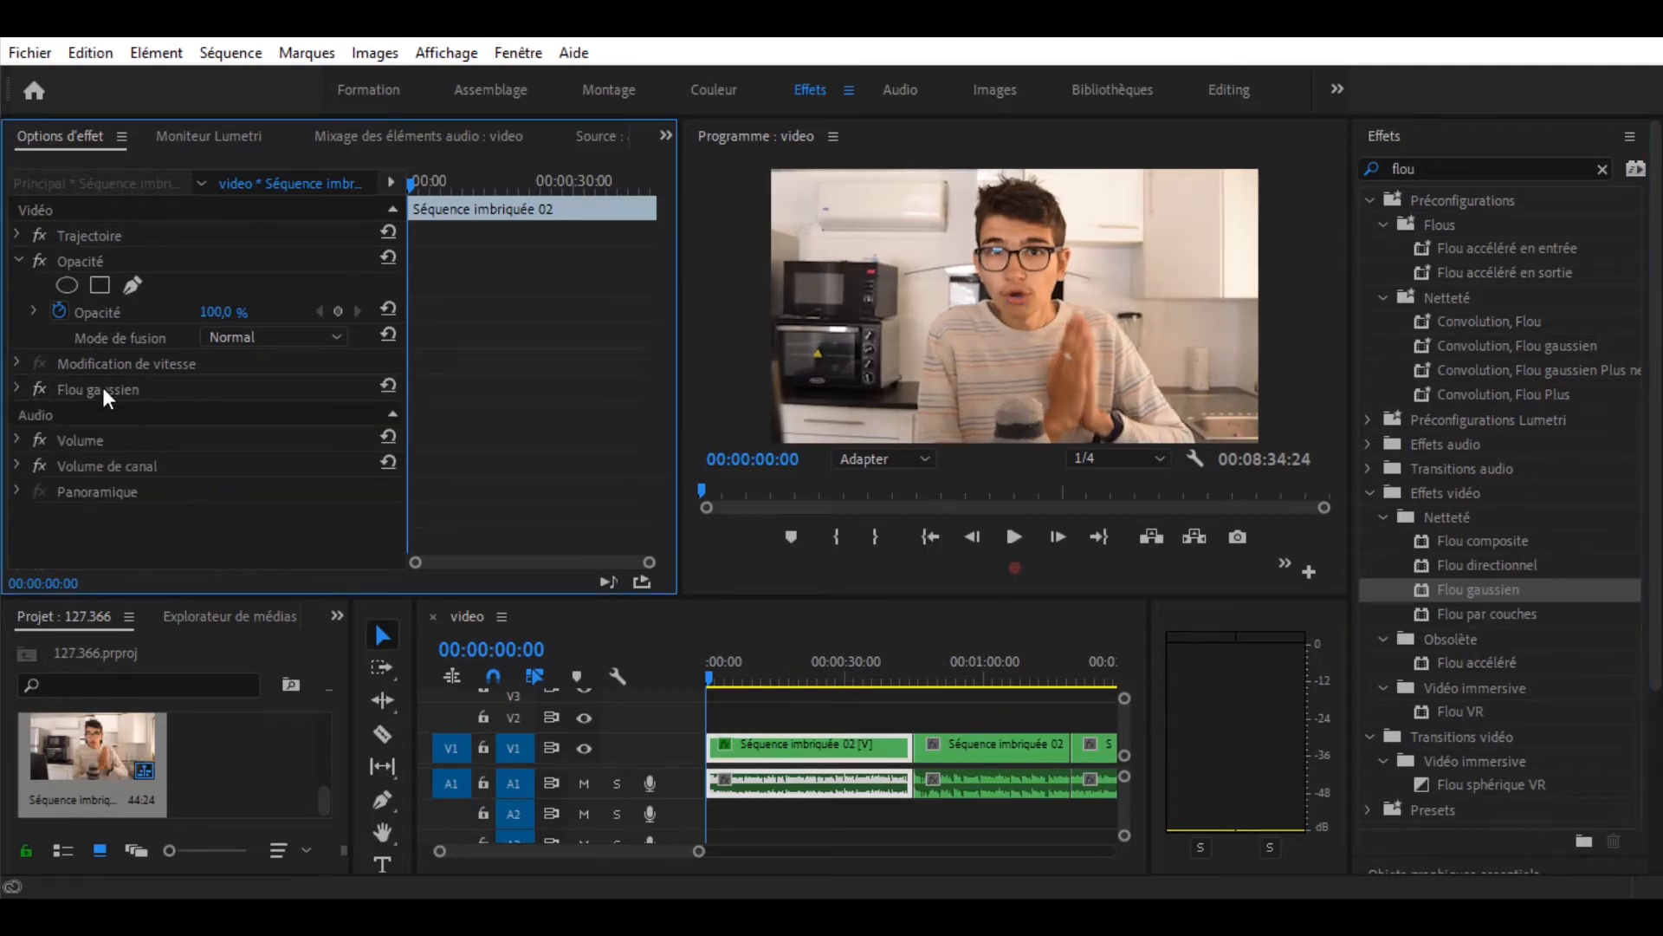
click(105, 387)
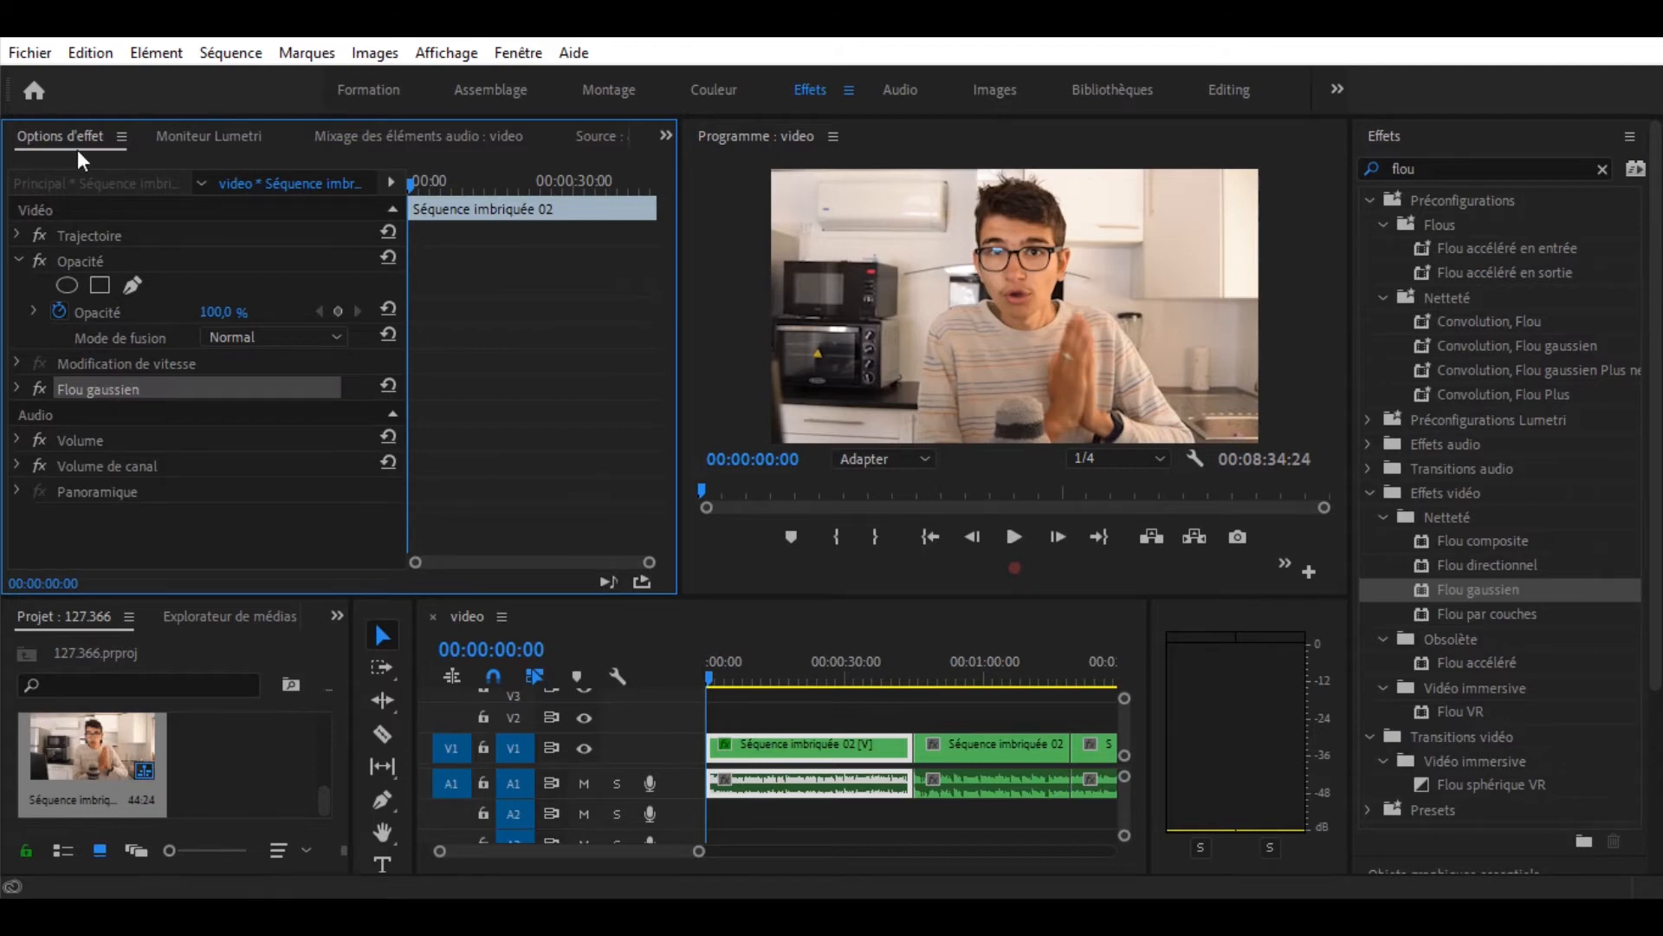
click(118, 135)
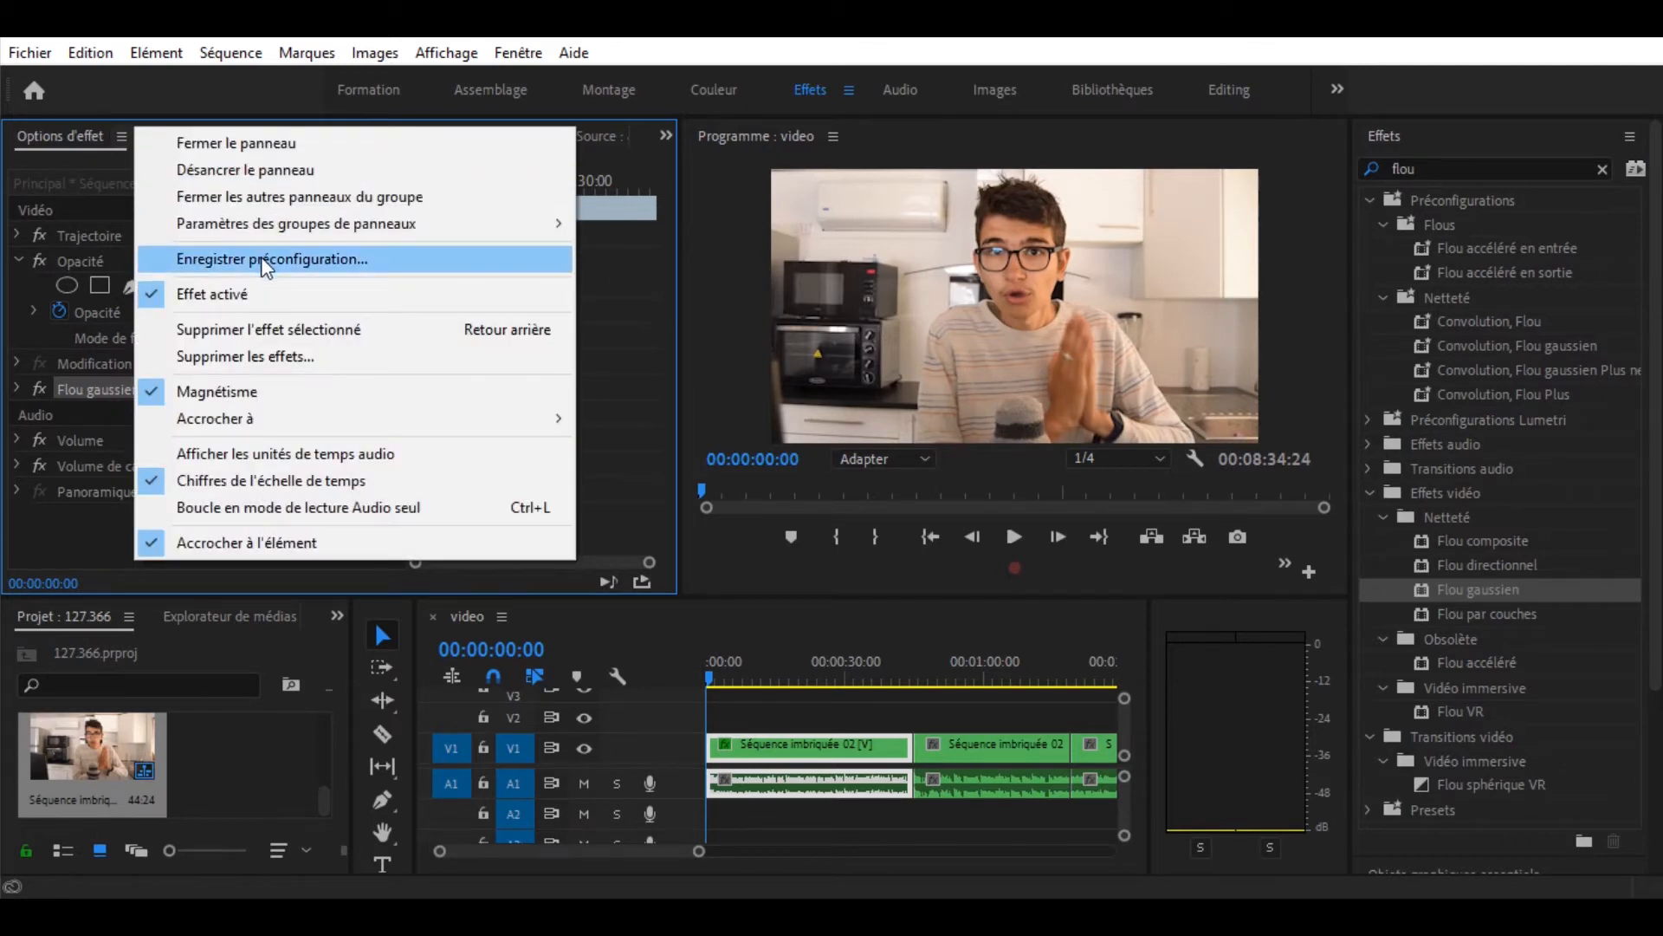
click(71, 165)
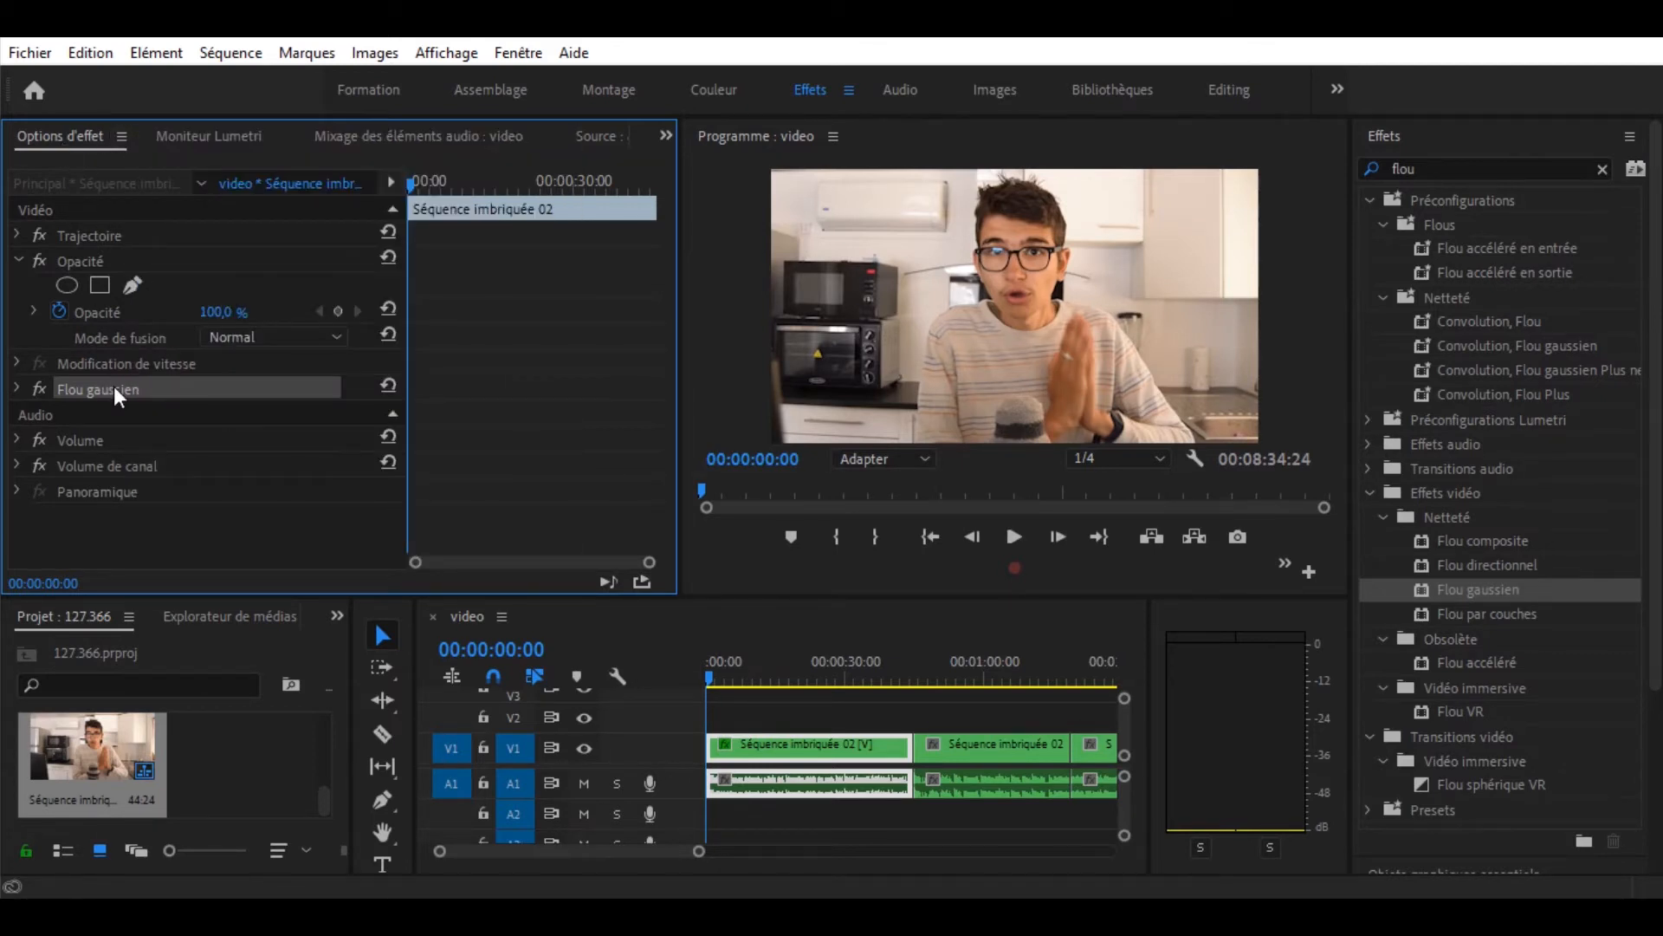
Compare the preset-saving option with Flou gaussien and Trajectoire both selected and with no effect selected.
click(83, 233)
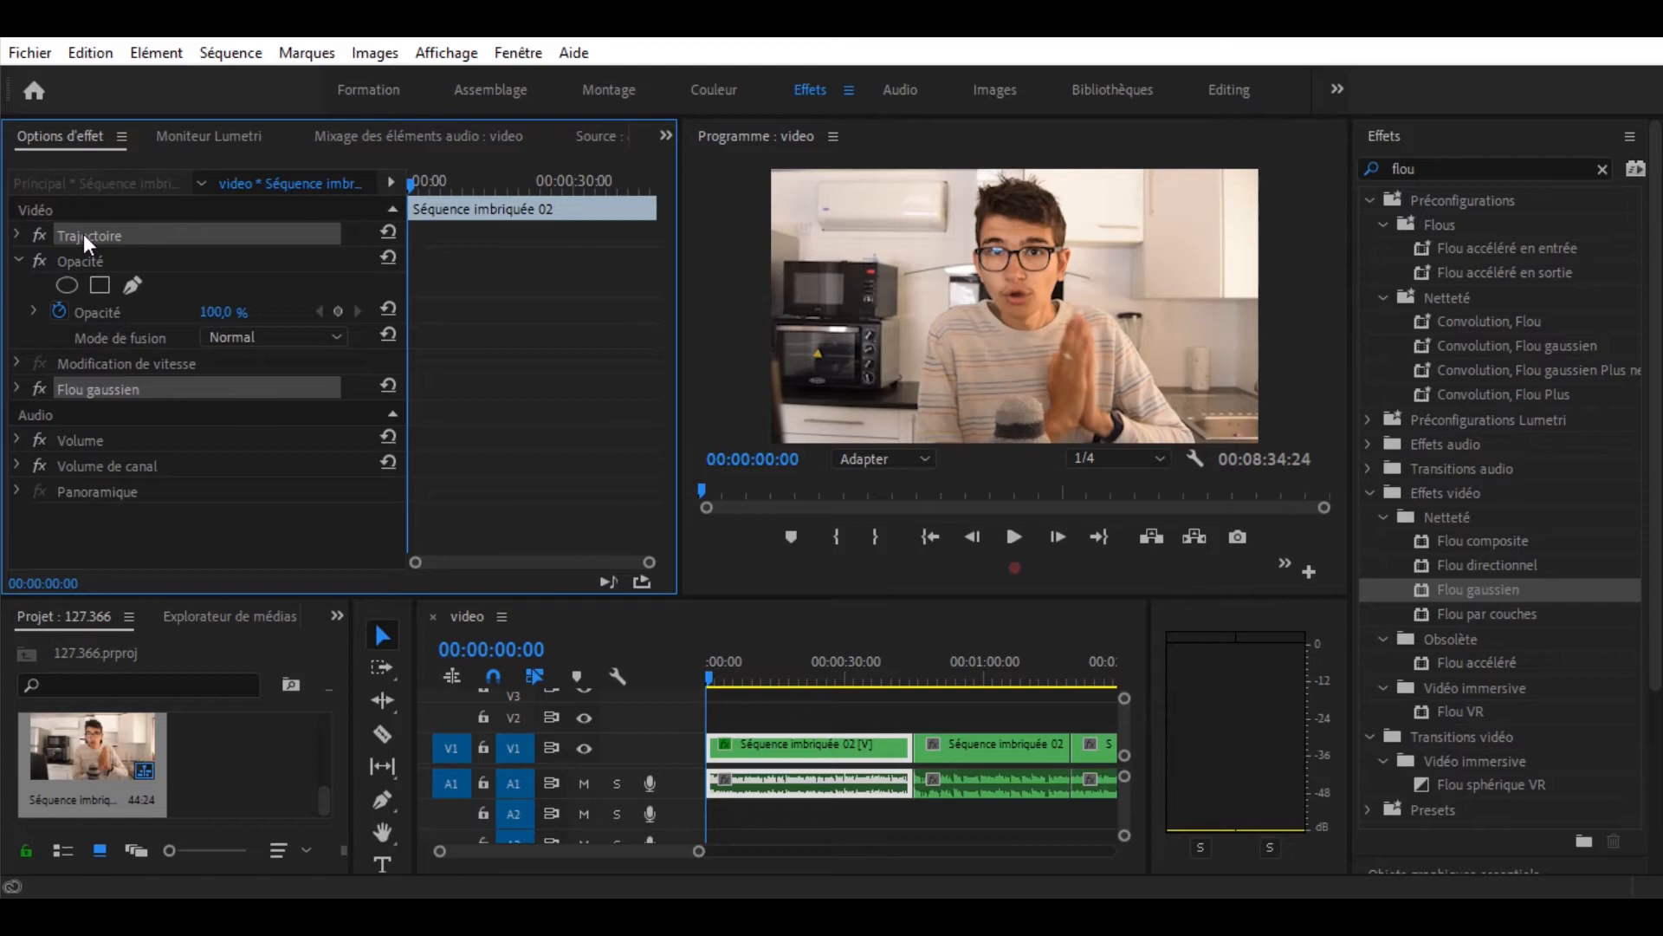
click(121, 137)
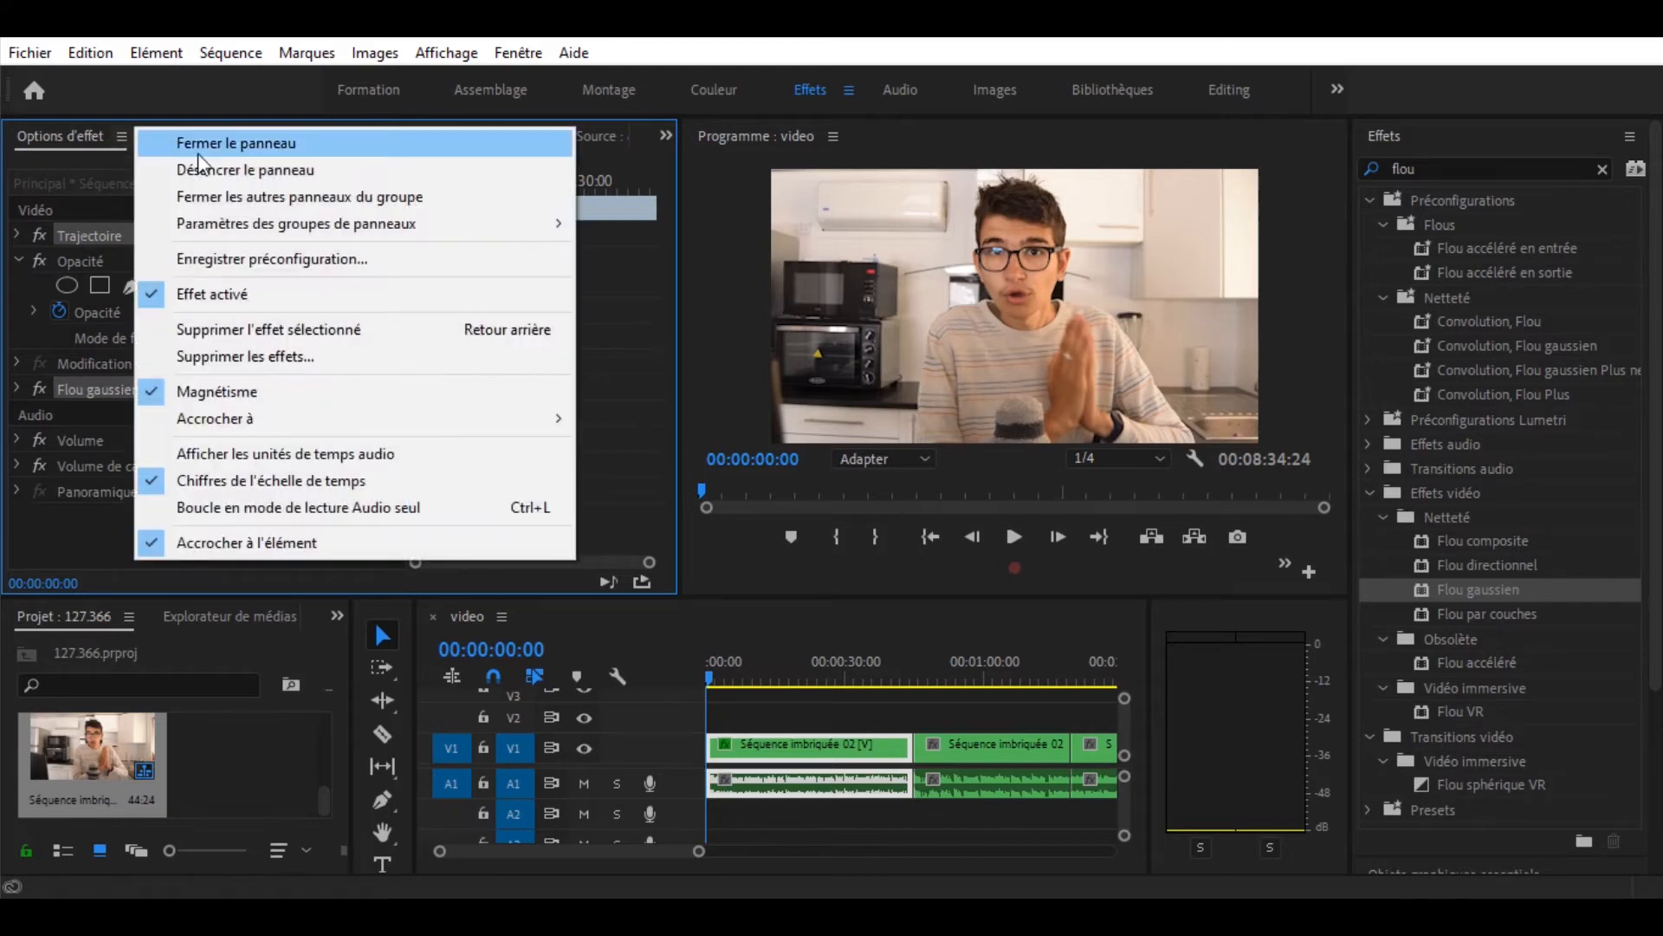
click(80, 201)
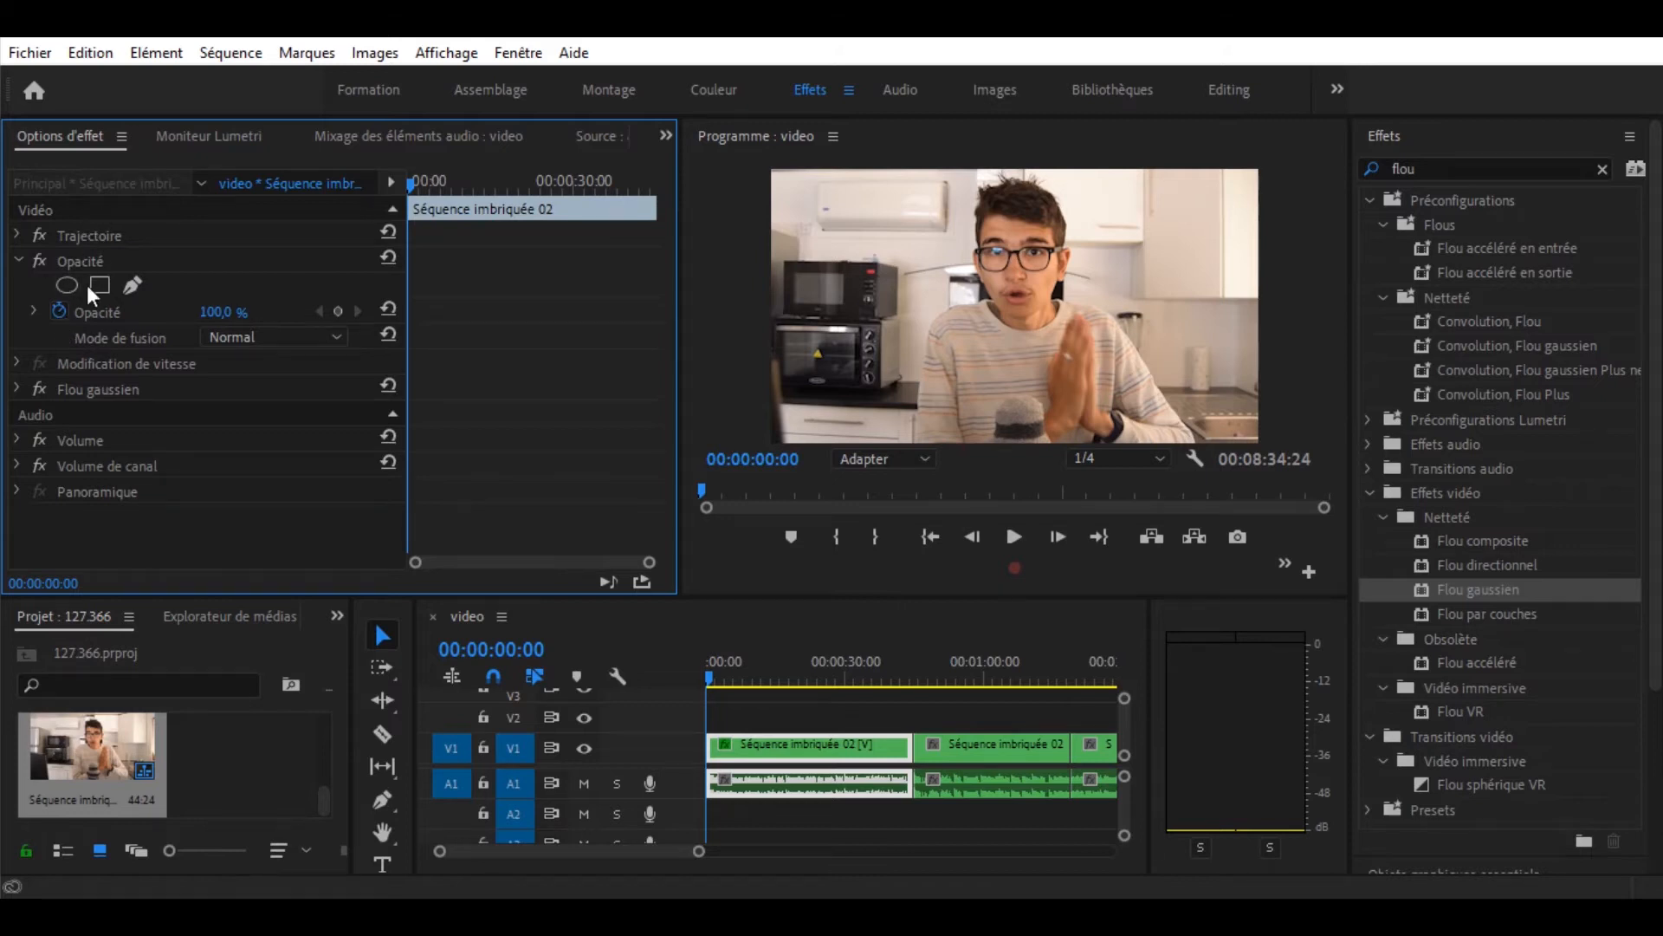
click(121, 137)
click(122, 141)
click(121, 140)
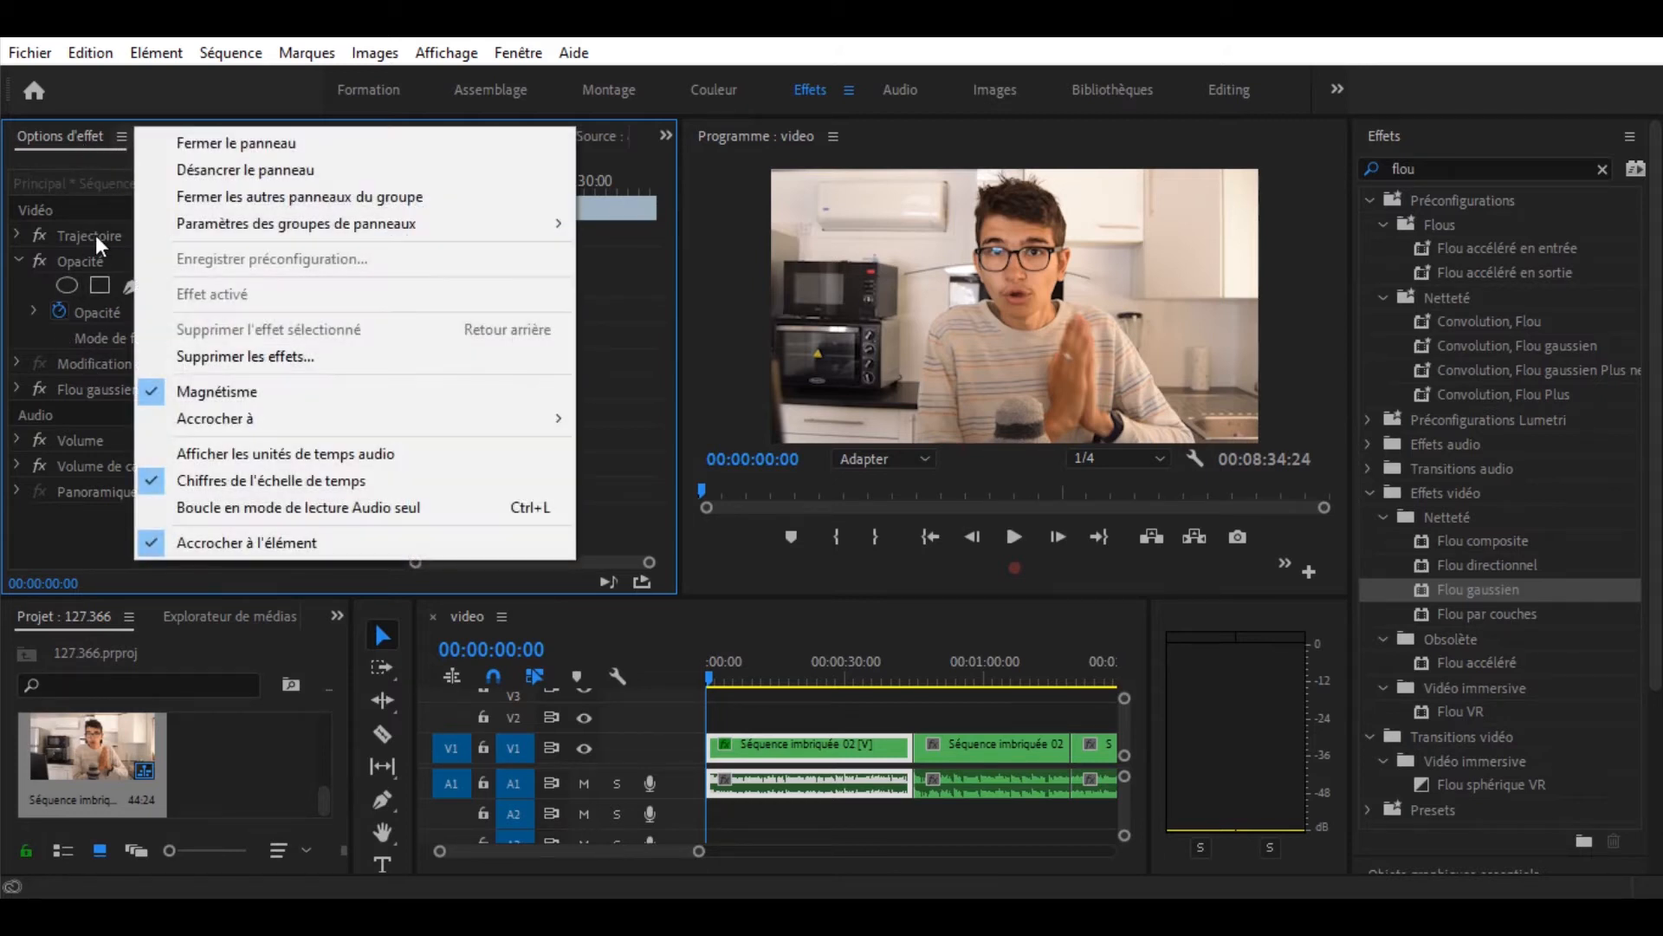
Delete the Flou gaussien effect from the first clip.
click(92, 232)
click(101, 386)
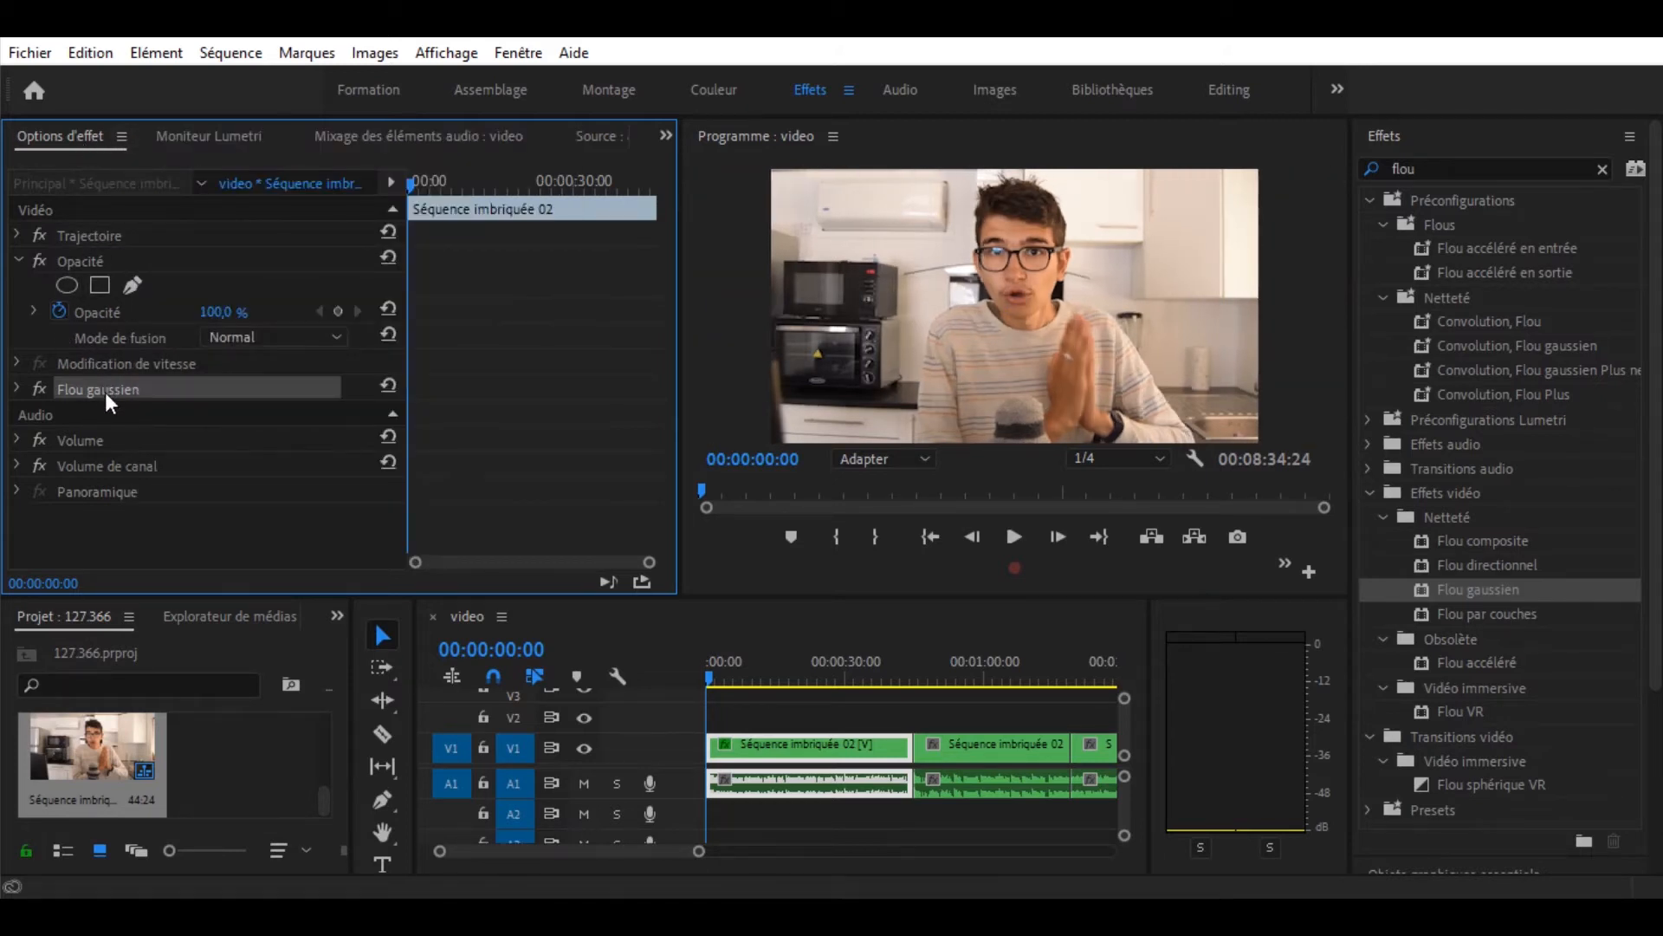
key(Delete)
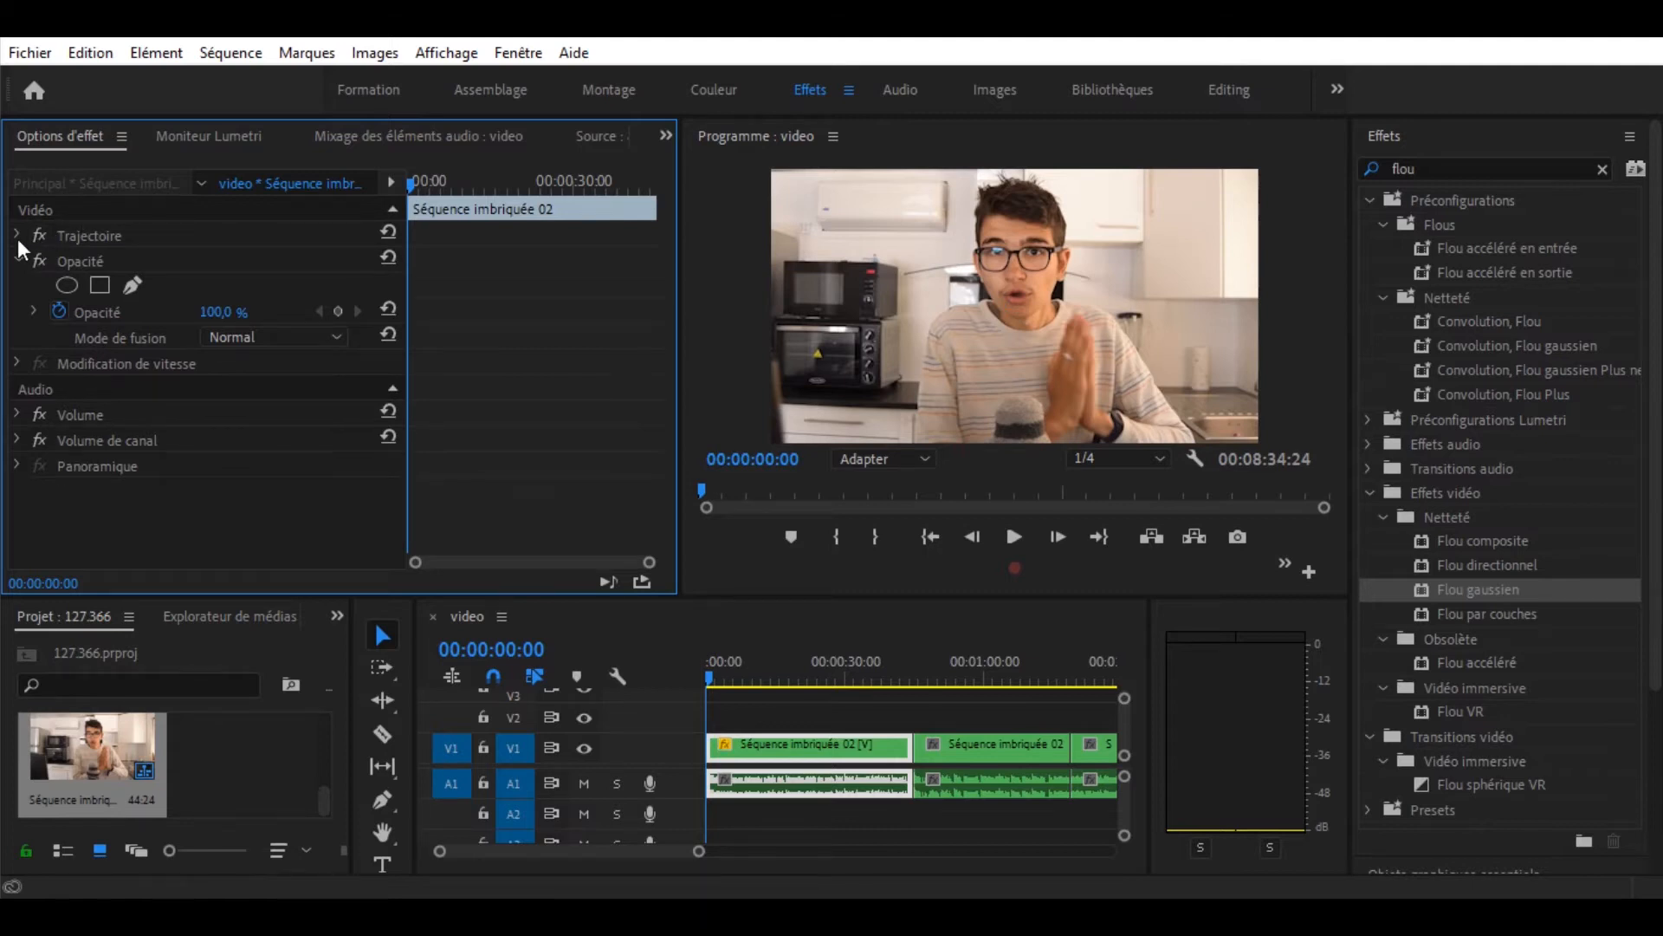
Try to save only the Echelle property of the first clip's Trajectoire as a preset.
click(18, 235)
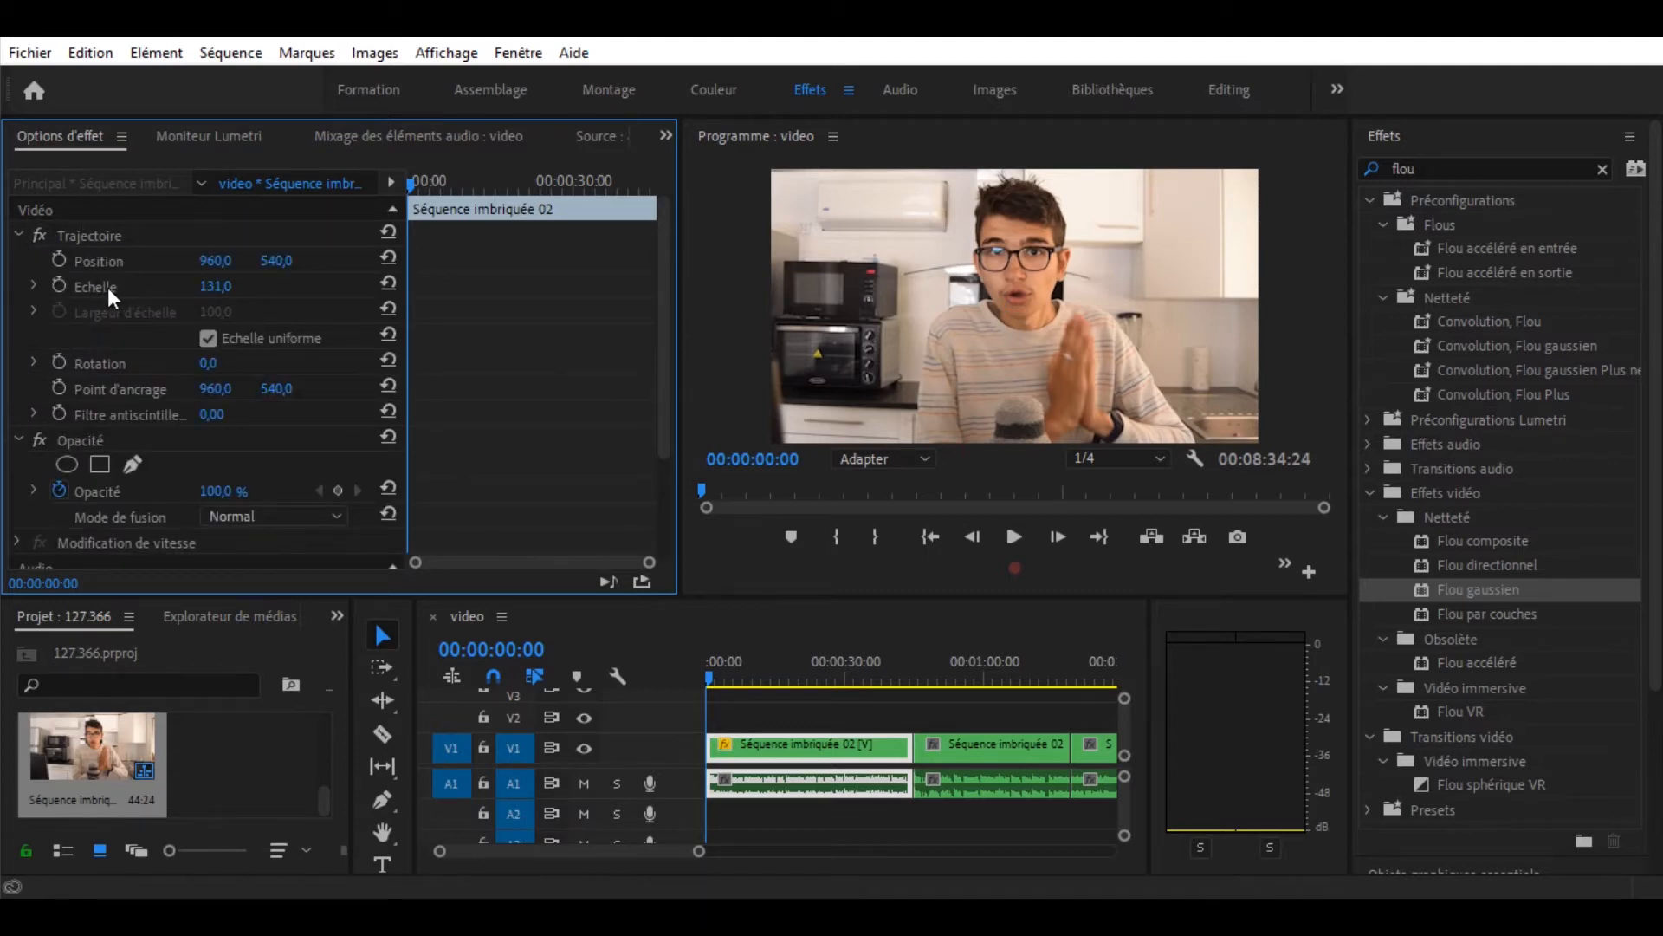
click(104, 287)
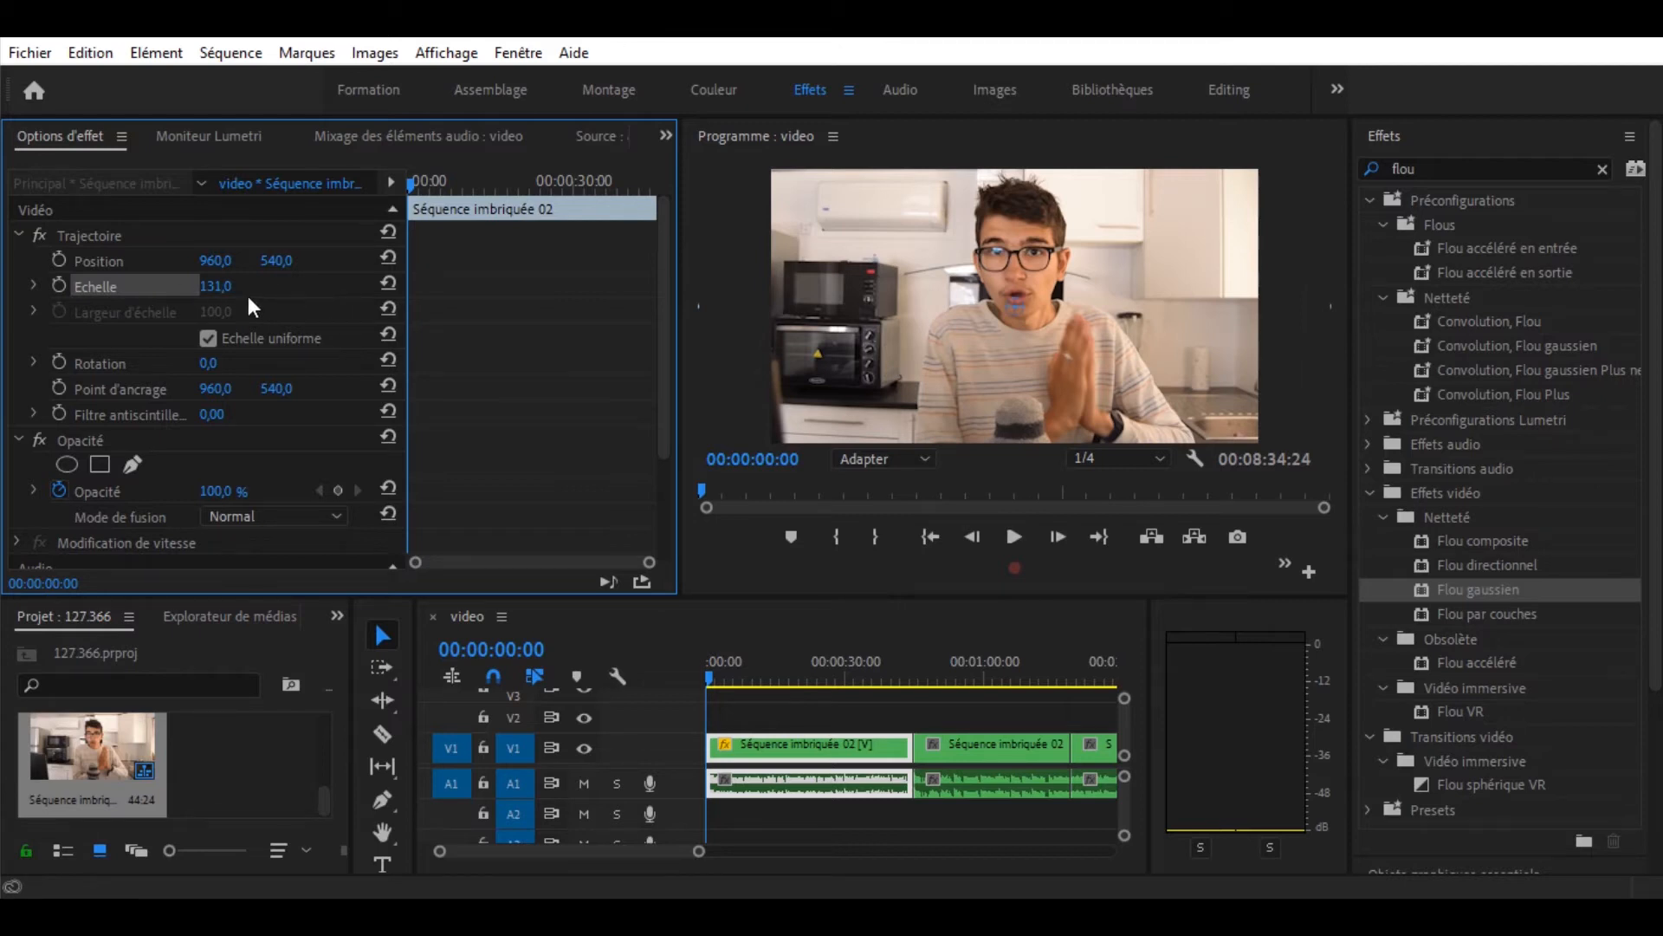
click(121, 137)
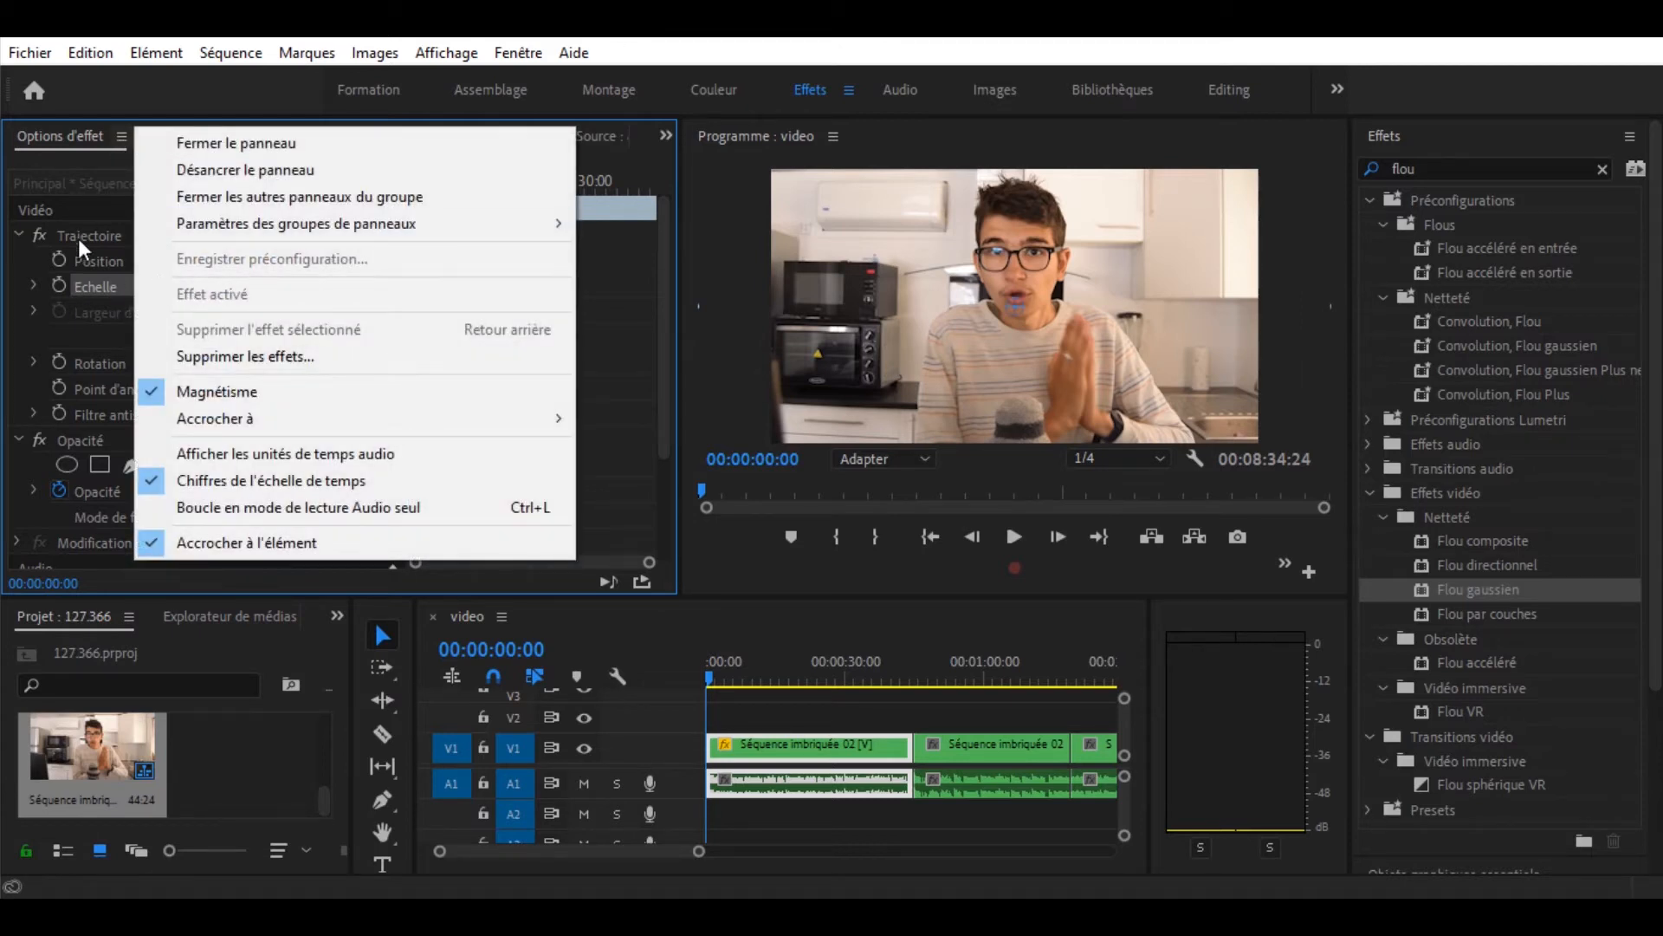
Save the first clip's Trajectoire effect as a preset named Zoom Moyen with type Echelle and no description.
click(101, 235)
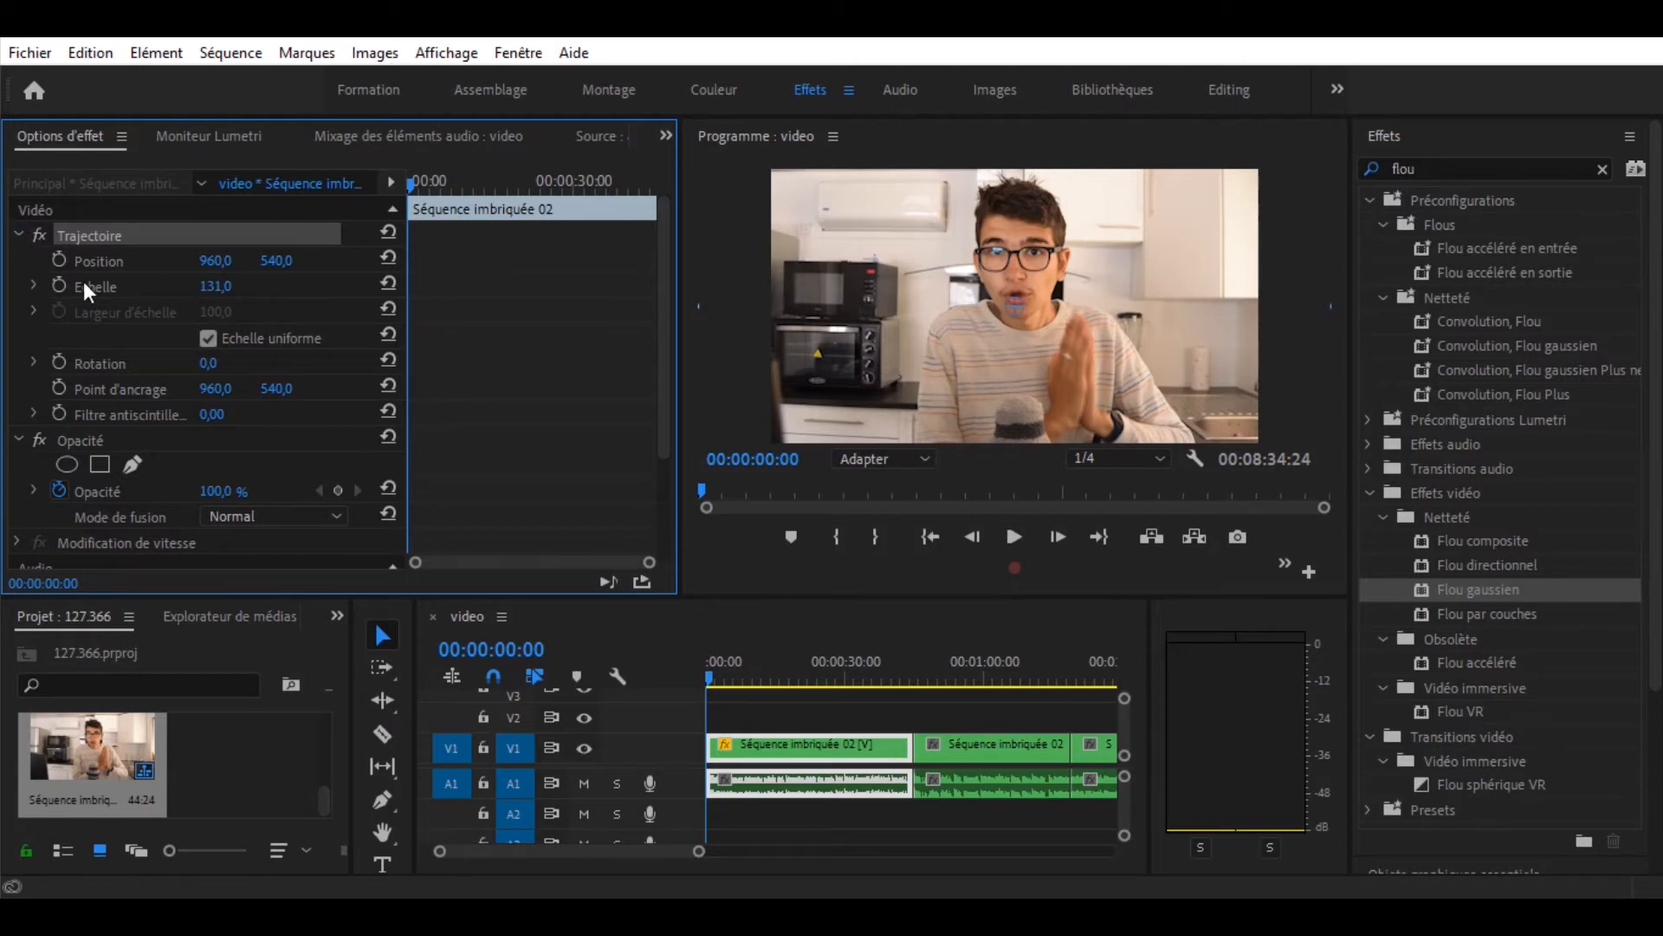
drag(217, 287, 217, 287)
click(121, 136)
click(258, 264)
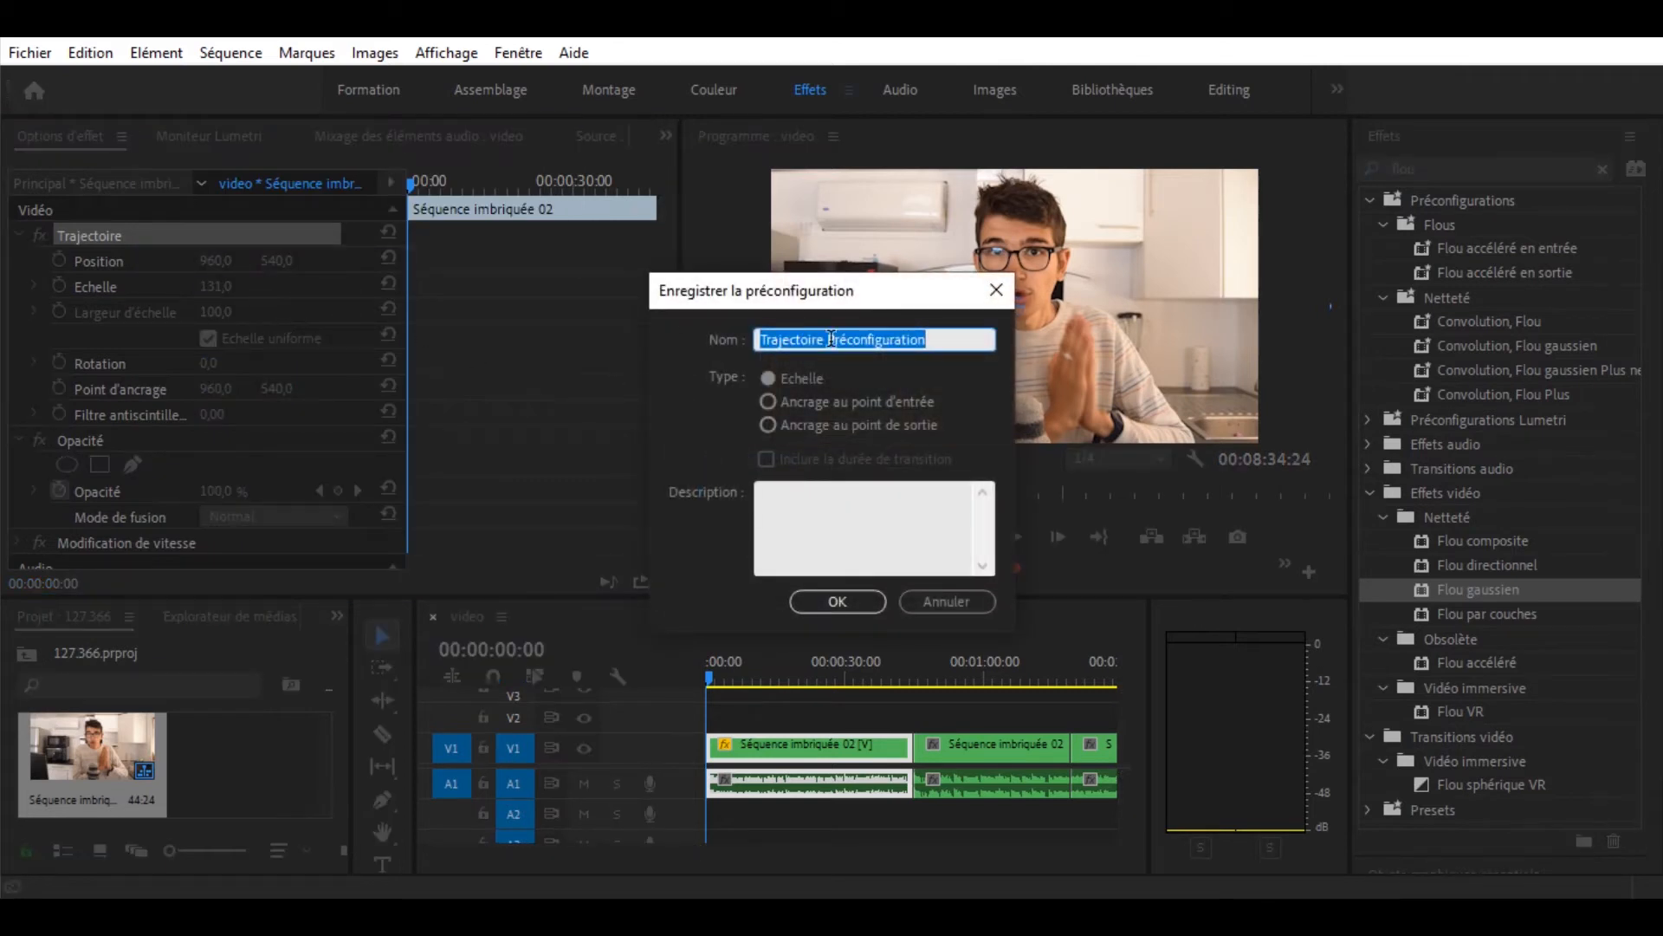
text(Zoom)
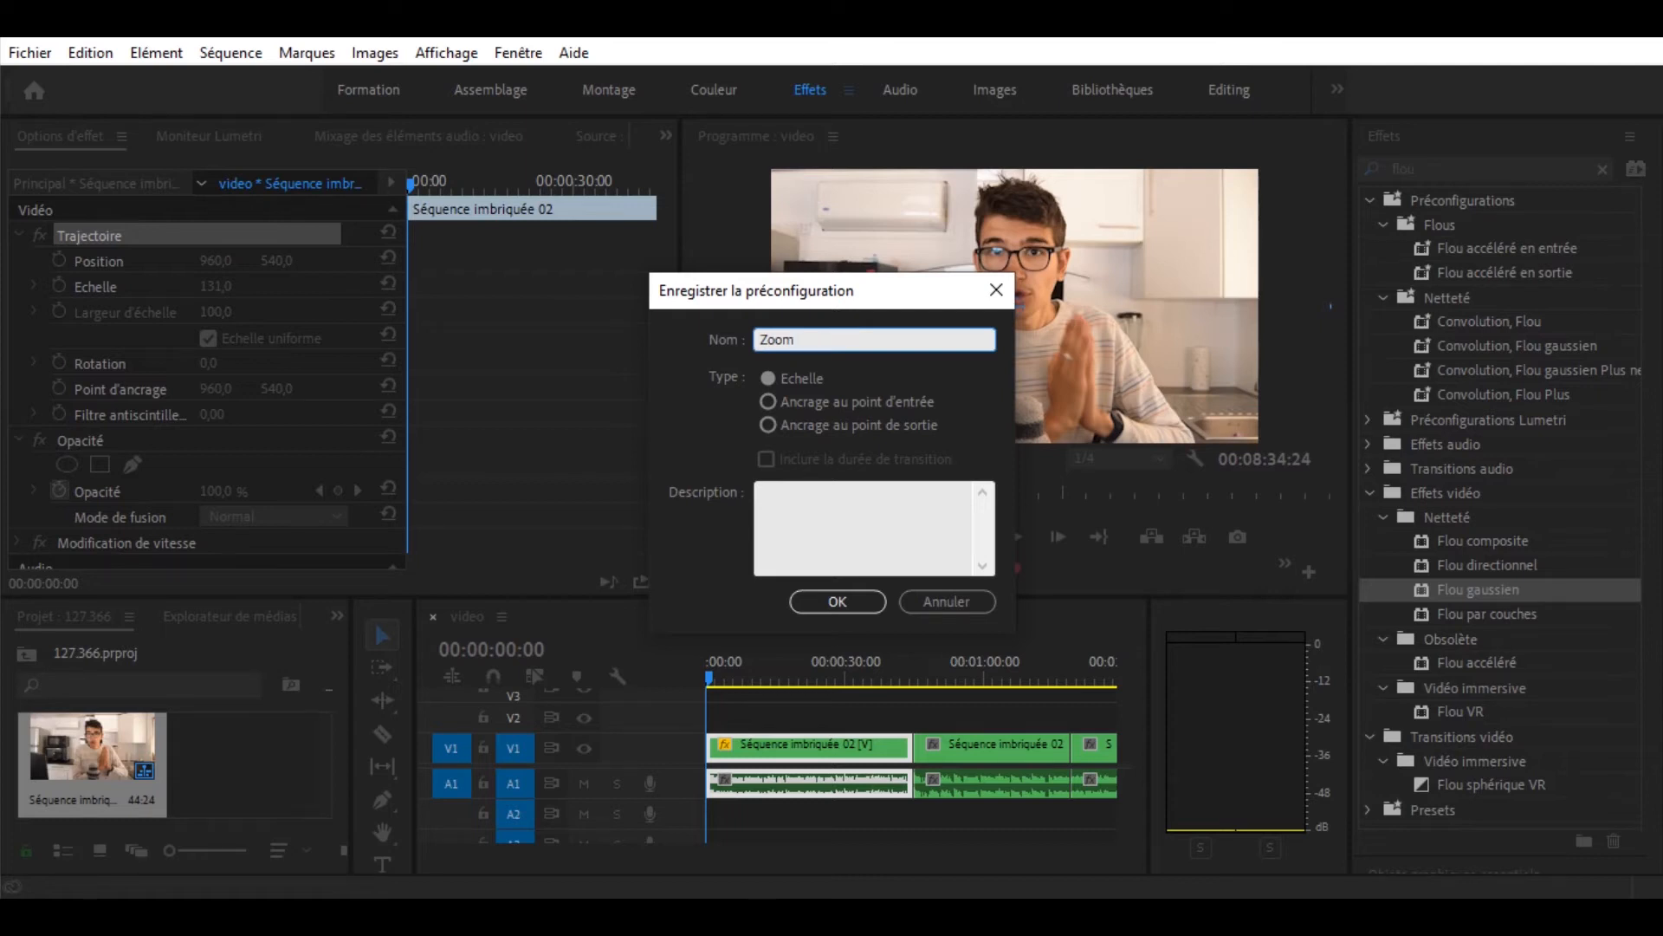
text( Moyen)
click(800, 525)
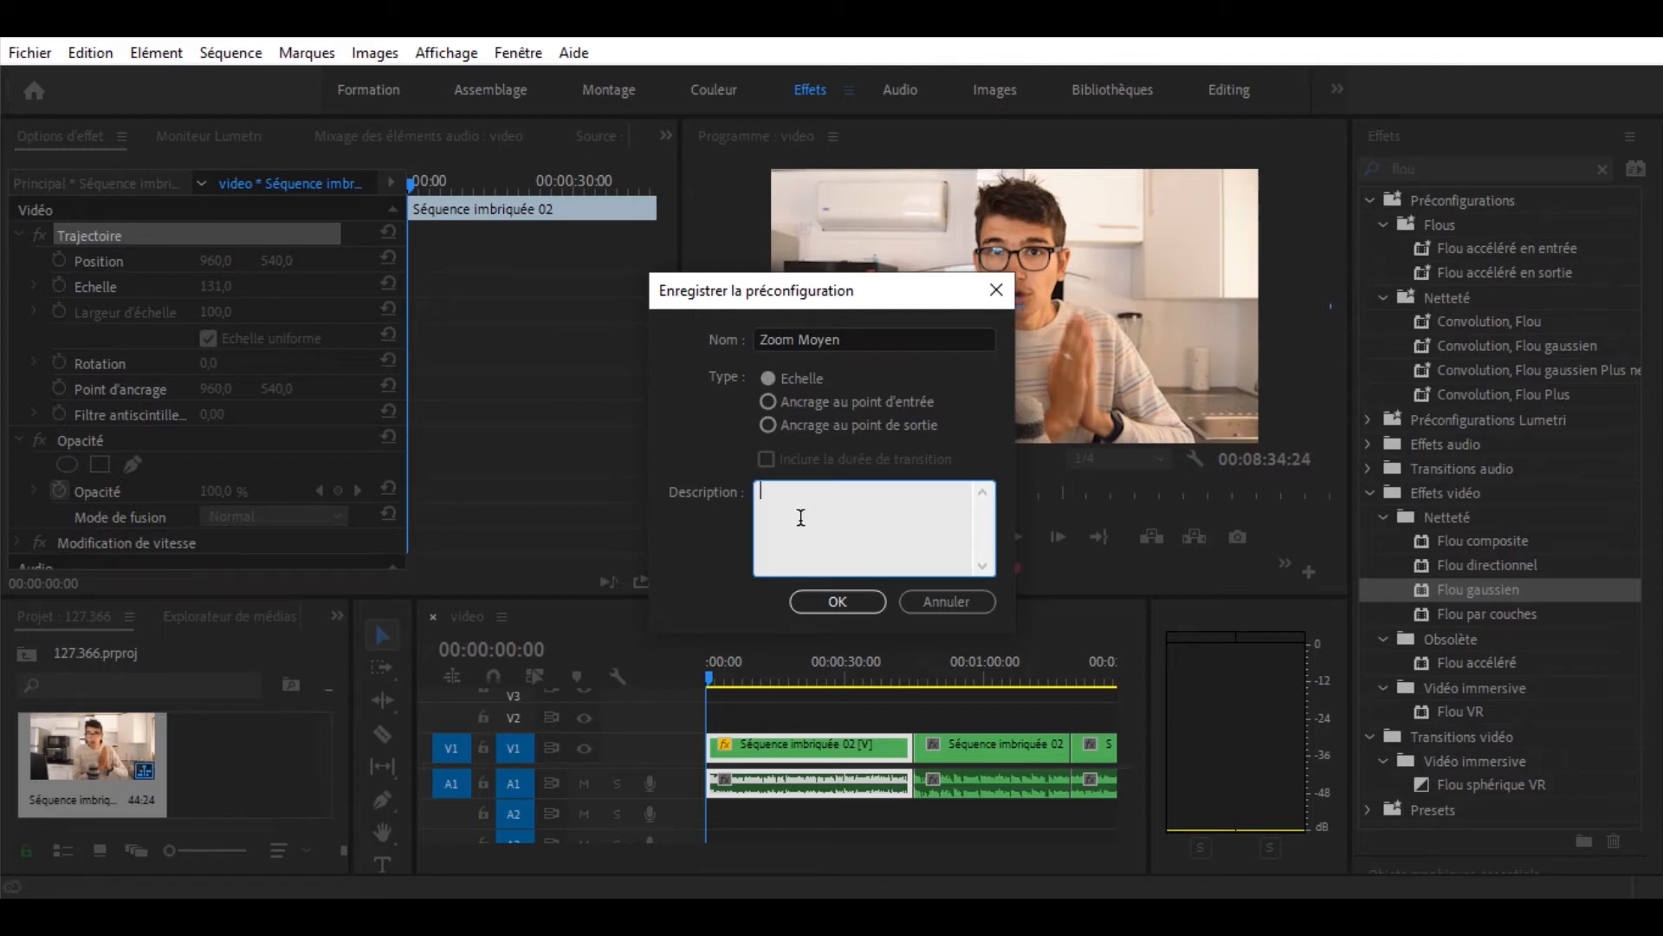
click(825, 603)
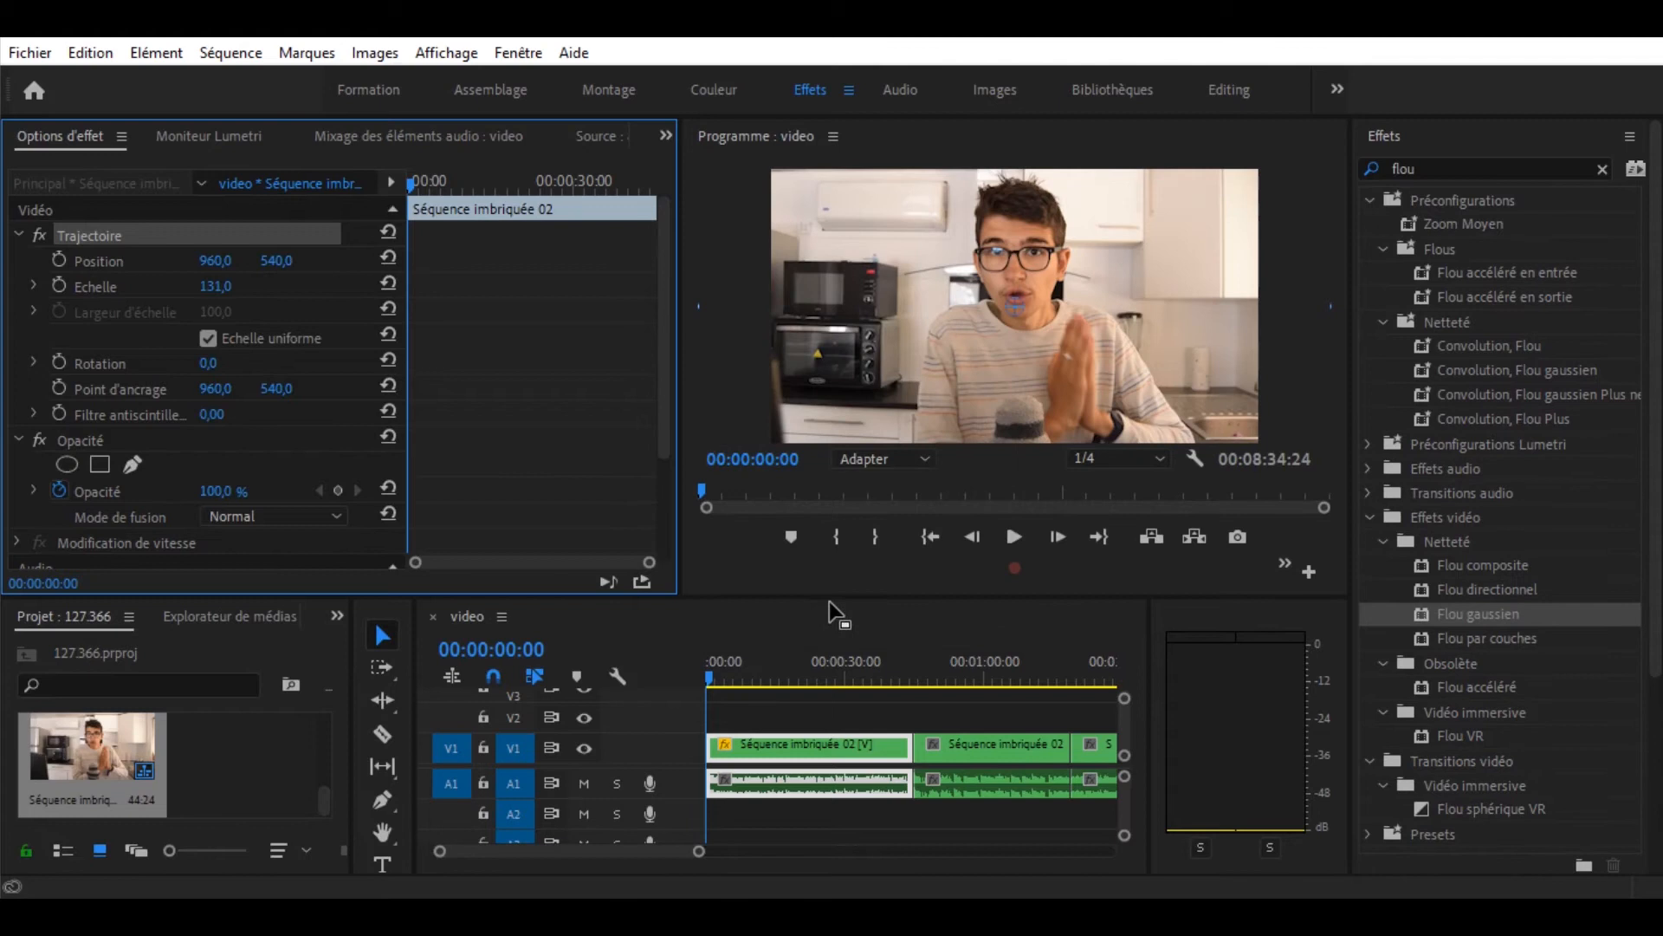
Clear the effects search, find Zoom Moyen among the Préconfigurations and apply it to the second clip.
click(720, 663)
drag(833, 680, 932, 693)
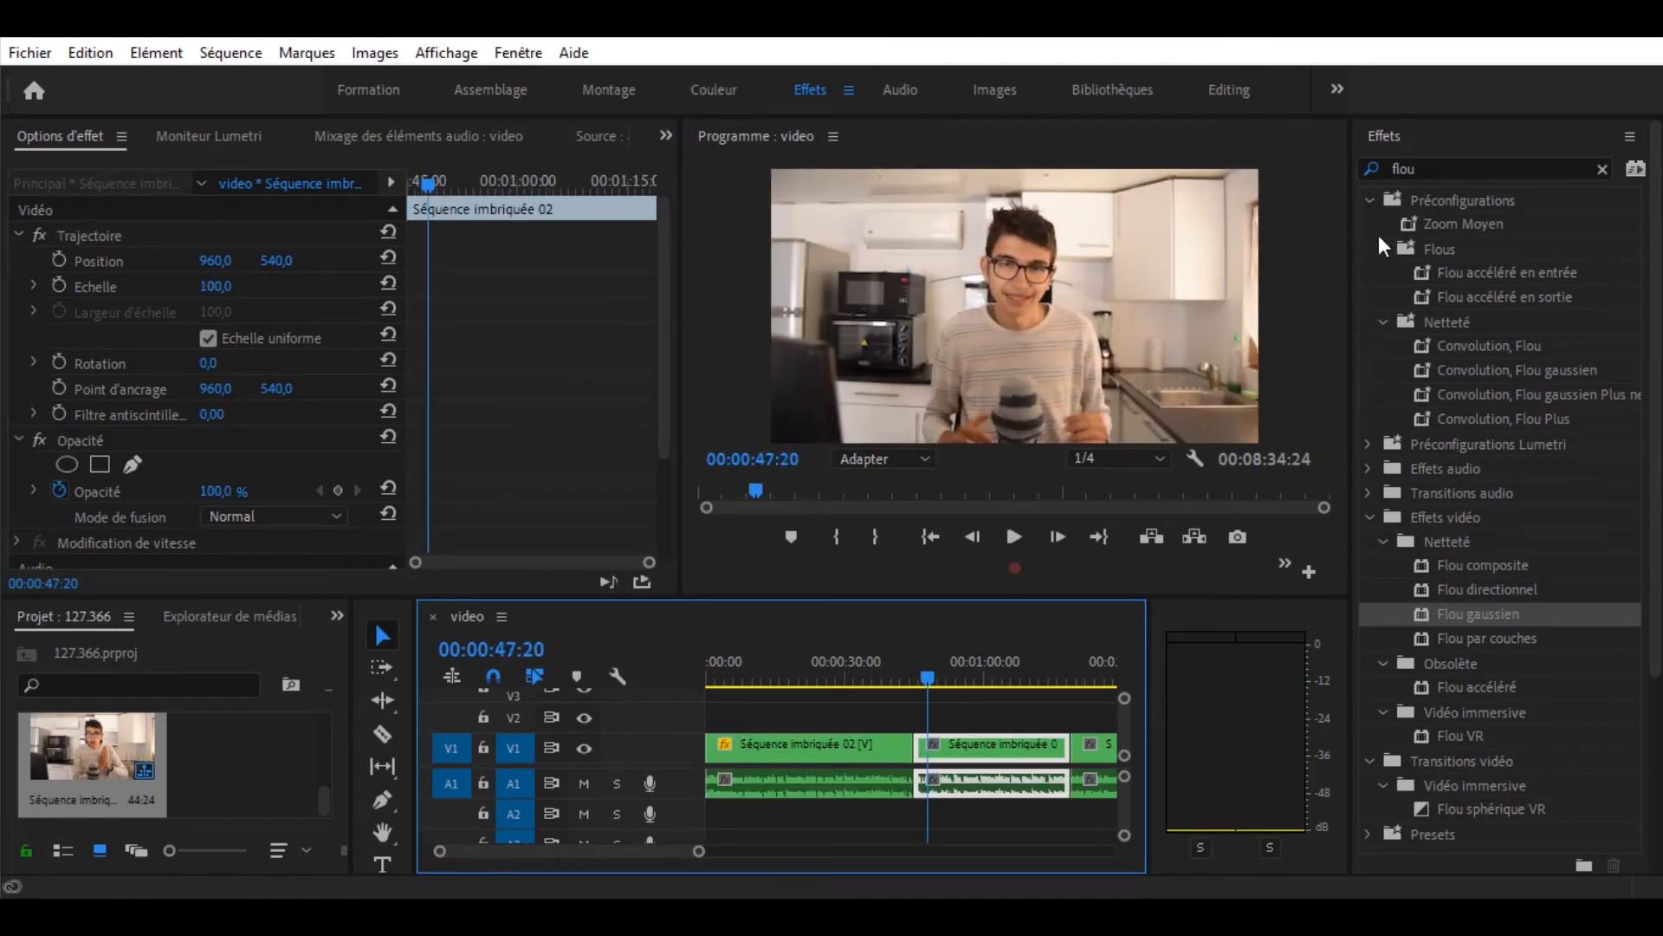
click(1602, 170)
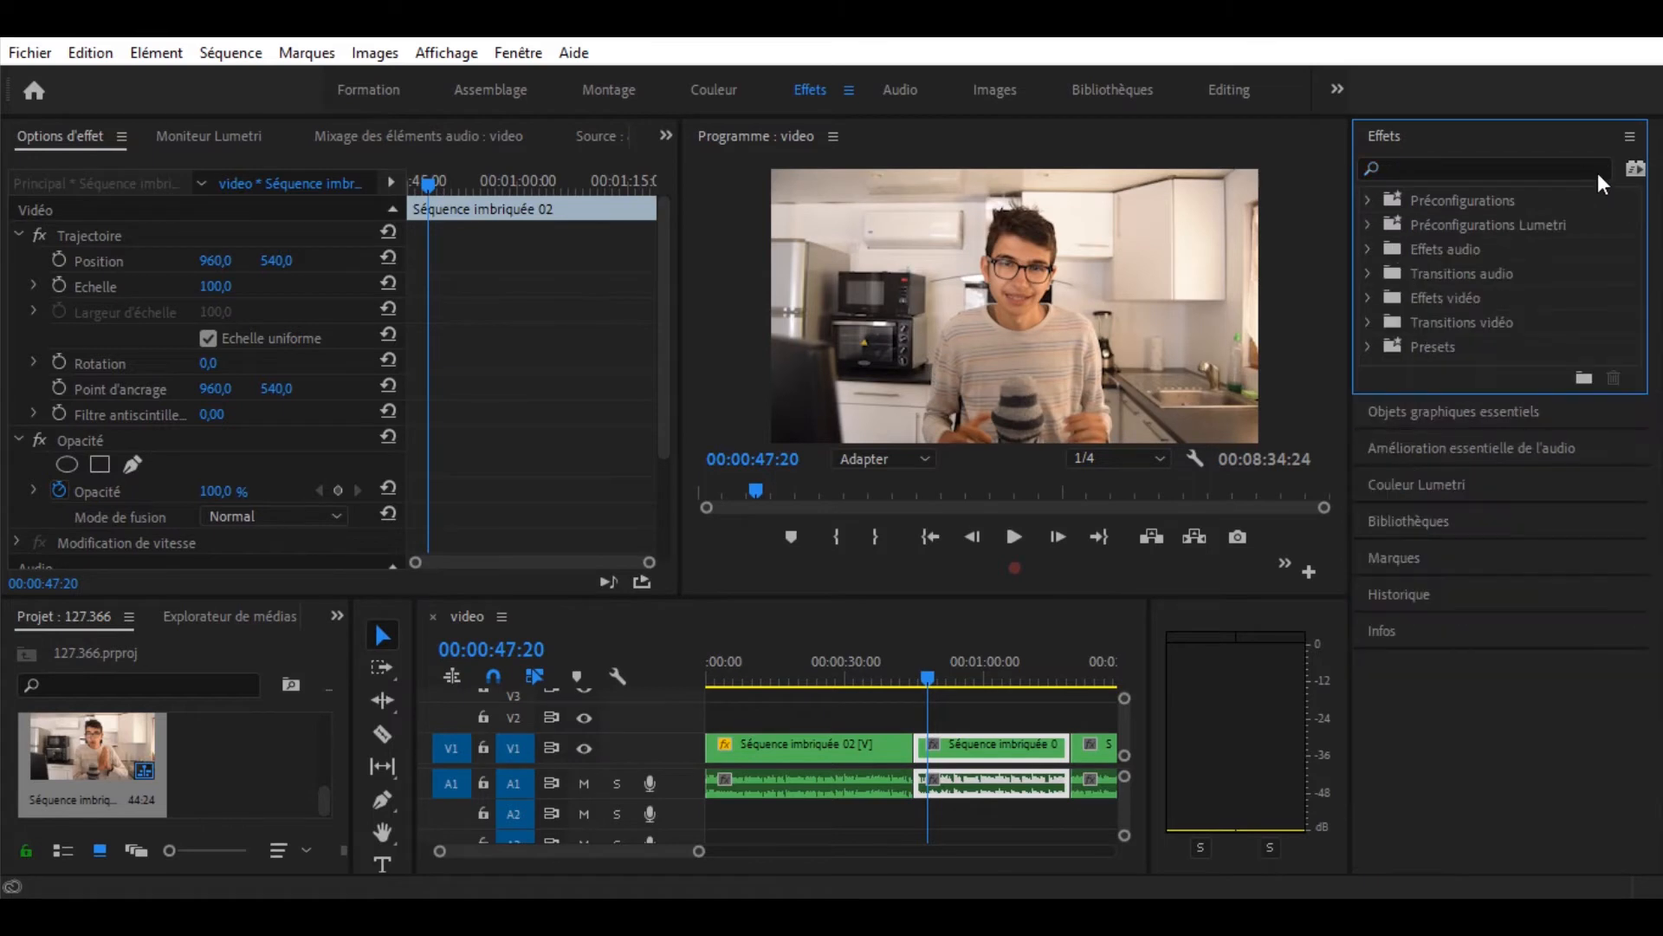
click(1367, 201)
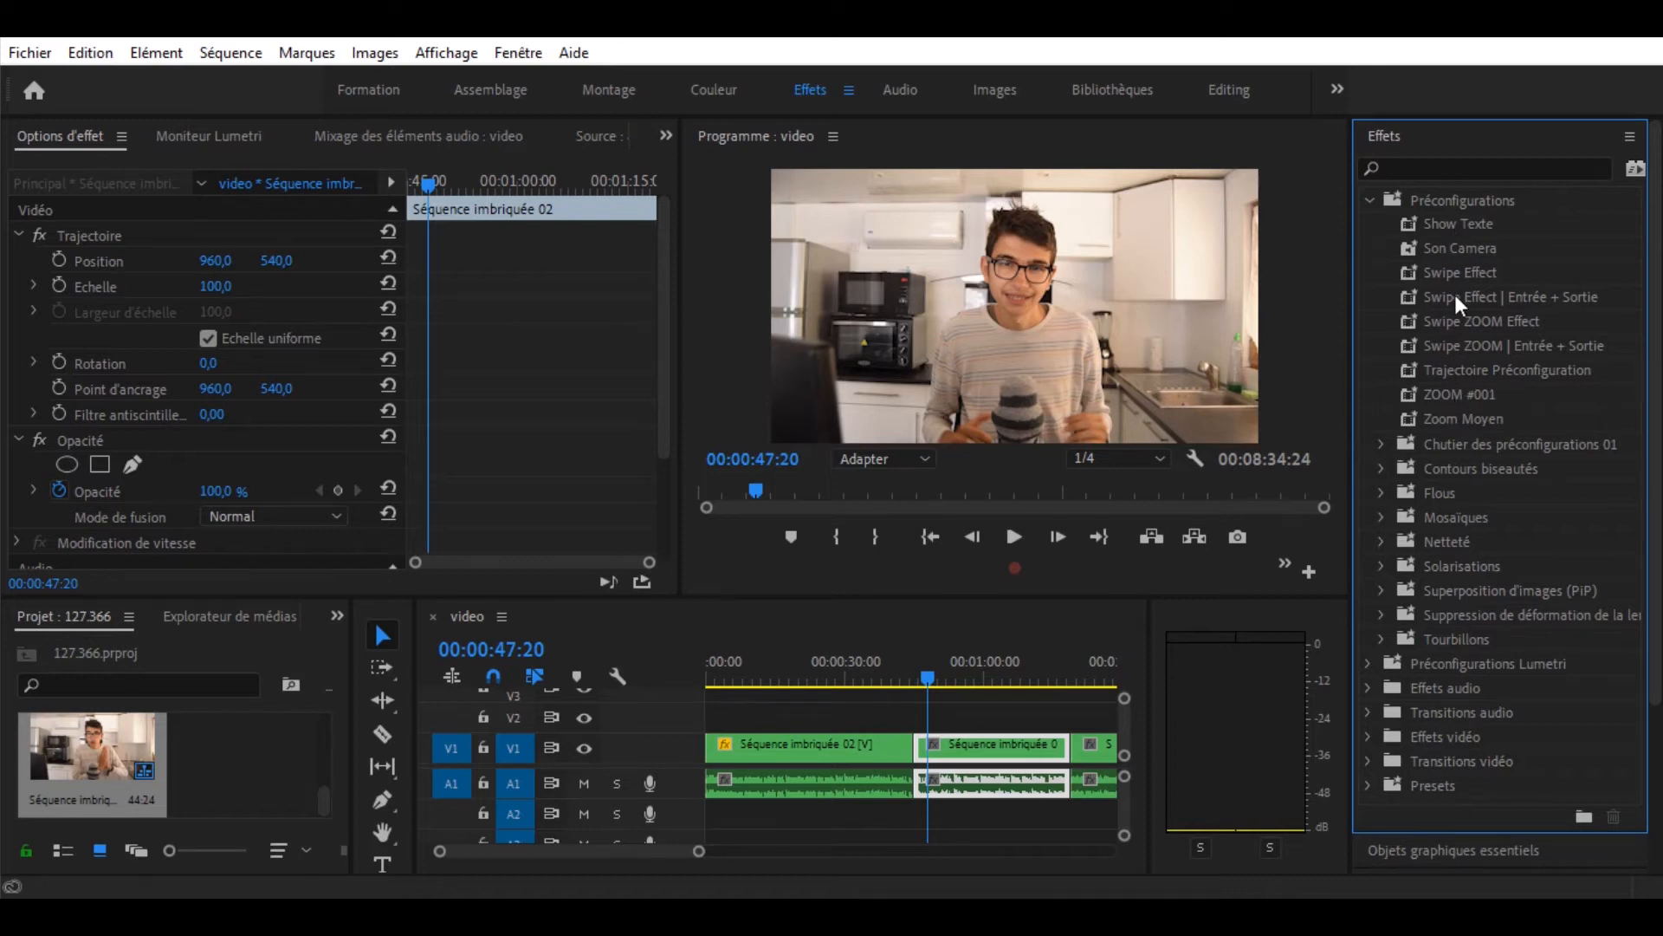
click(1452, 419)
drag(1452, 421, 973, 752)
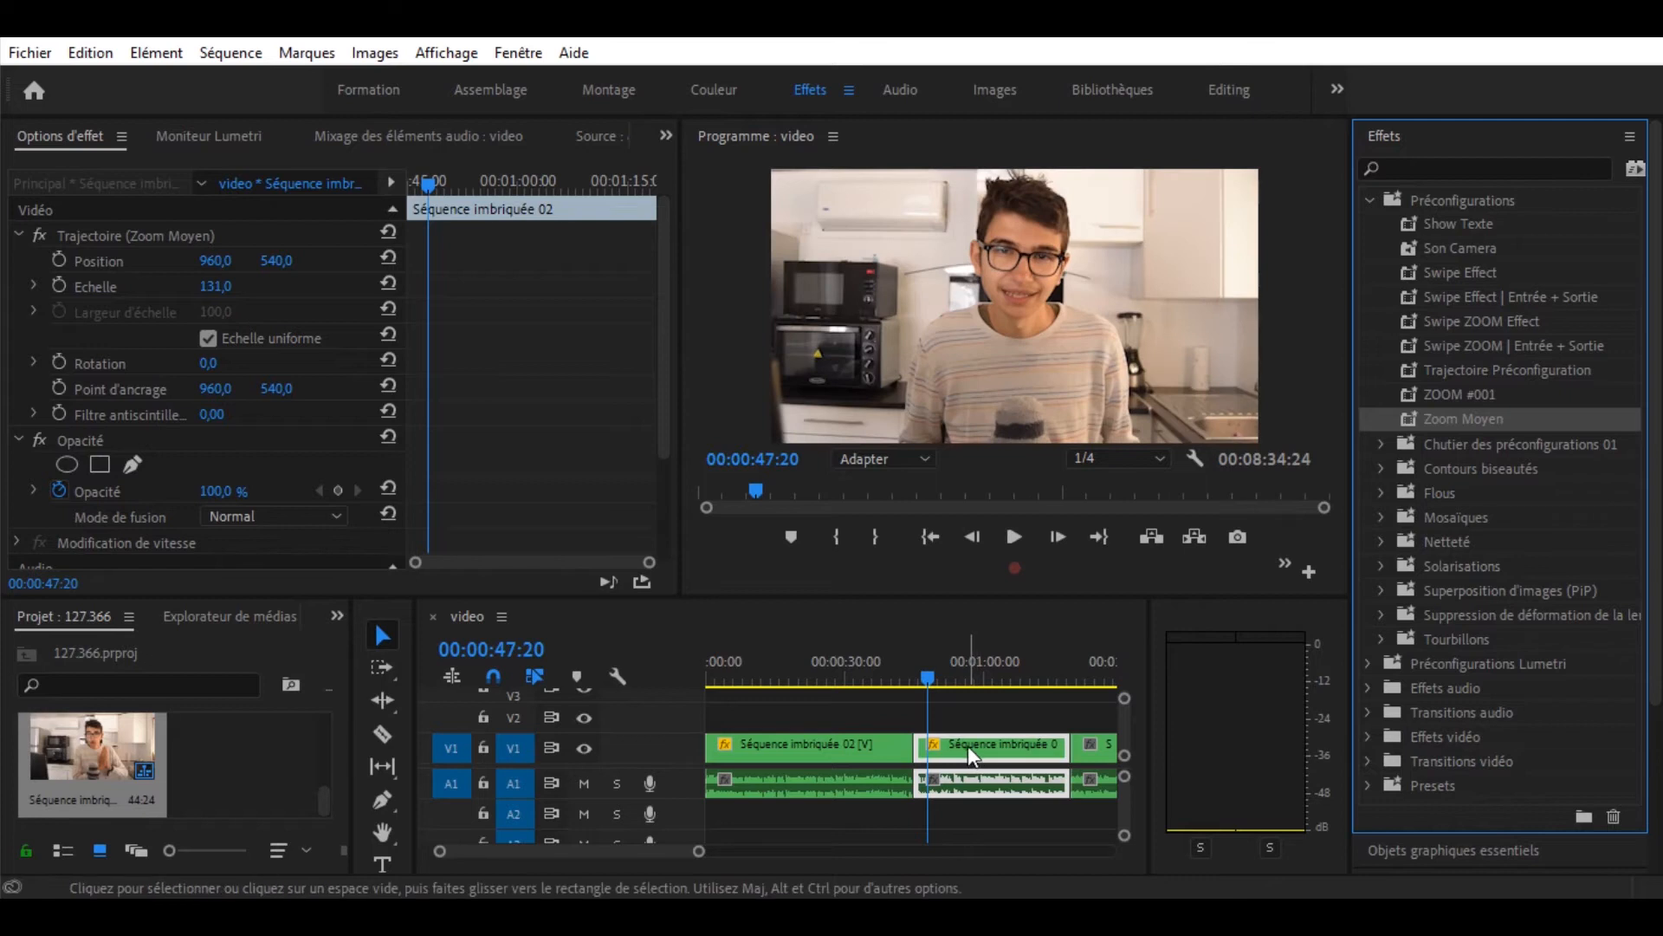
Preview the second clip around its opening and apply the Zoom Moyen preset to the third clip.
click(901, 674)
drag(901, 674, 1001, 680)
drag(697, 856, 719, 852)
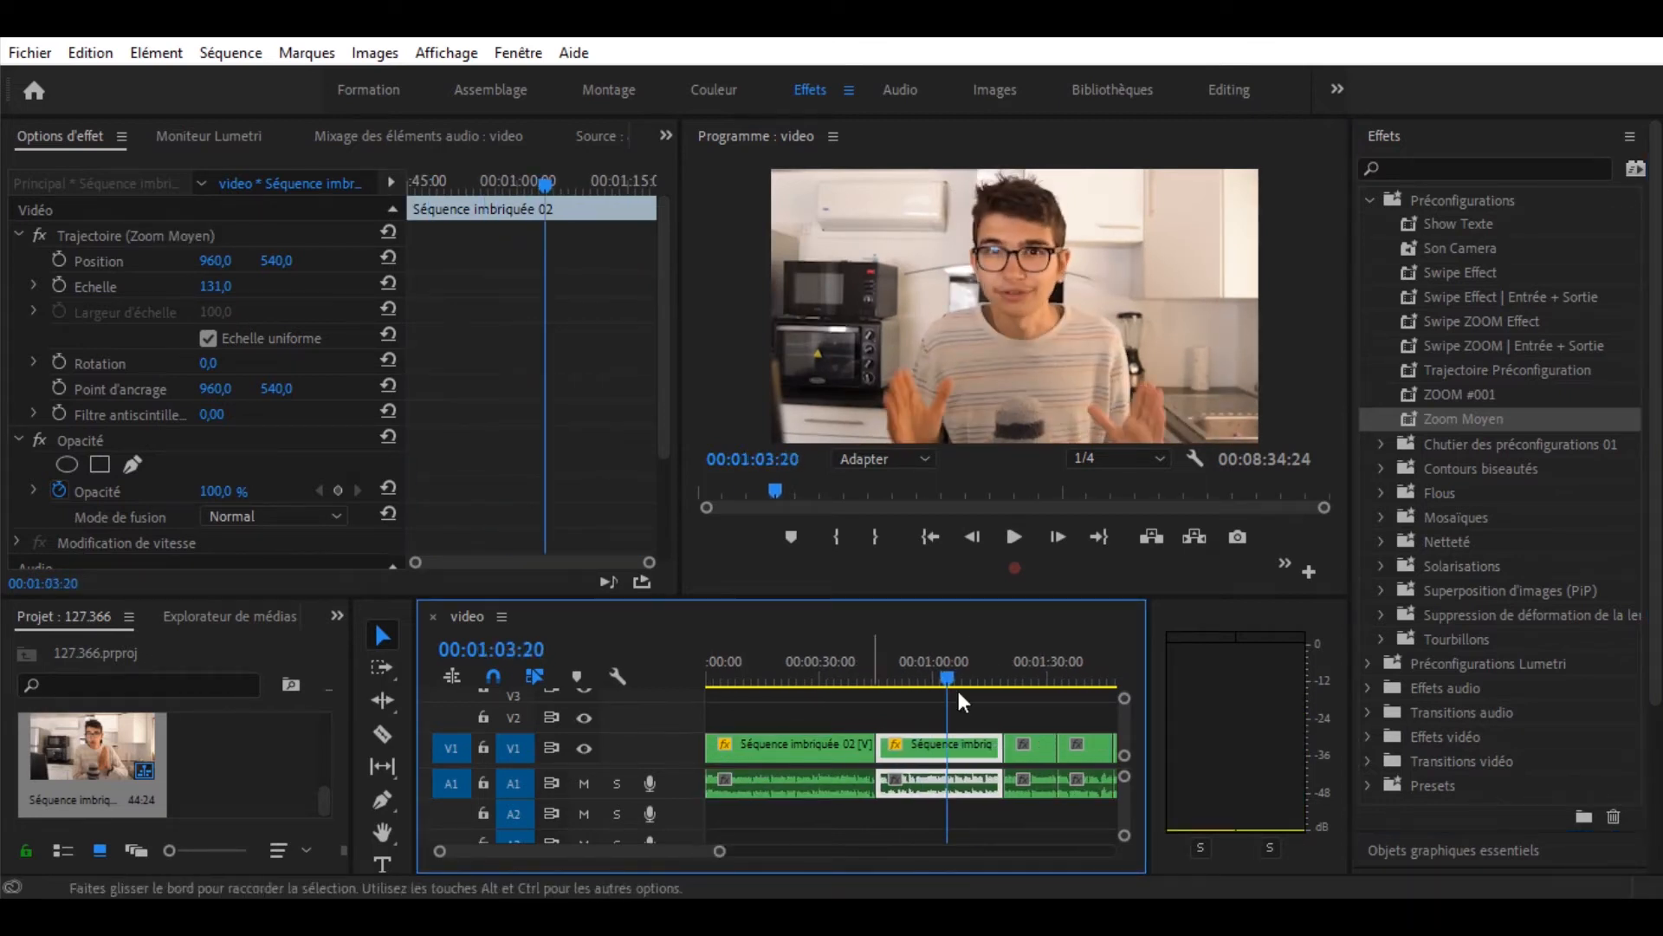
drag(1438, 420, 1031, 747)
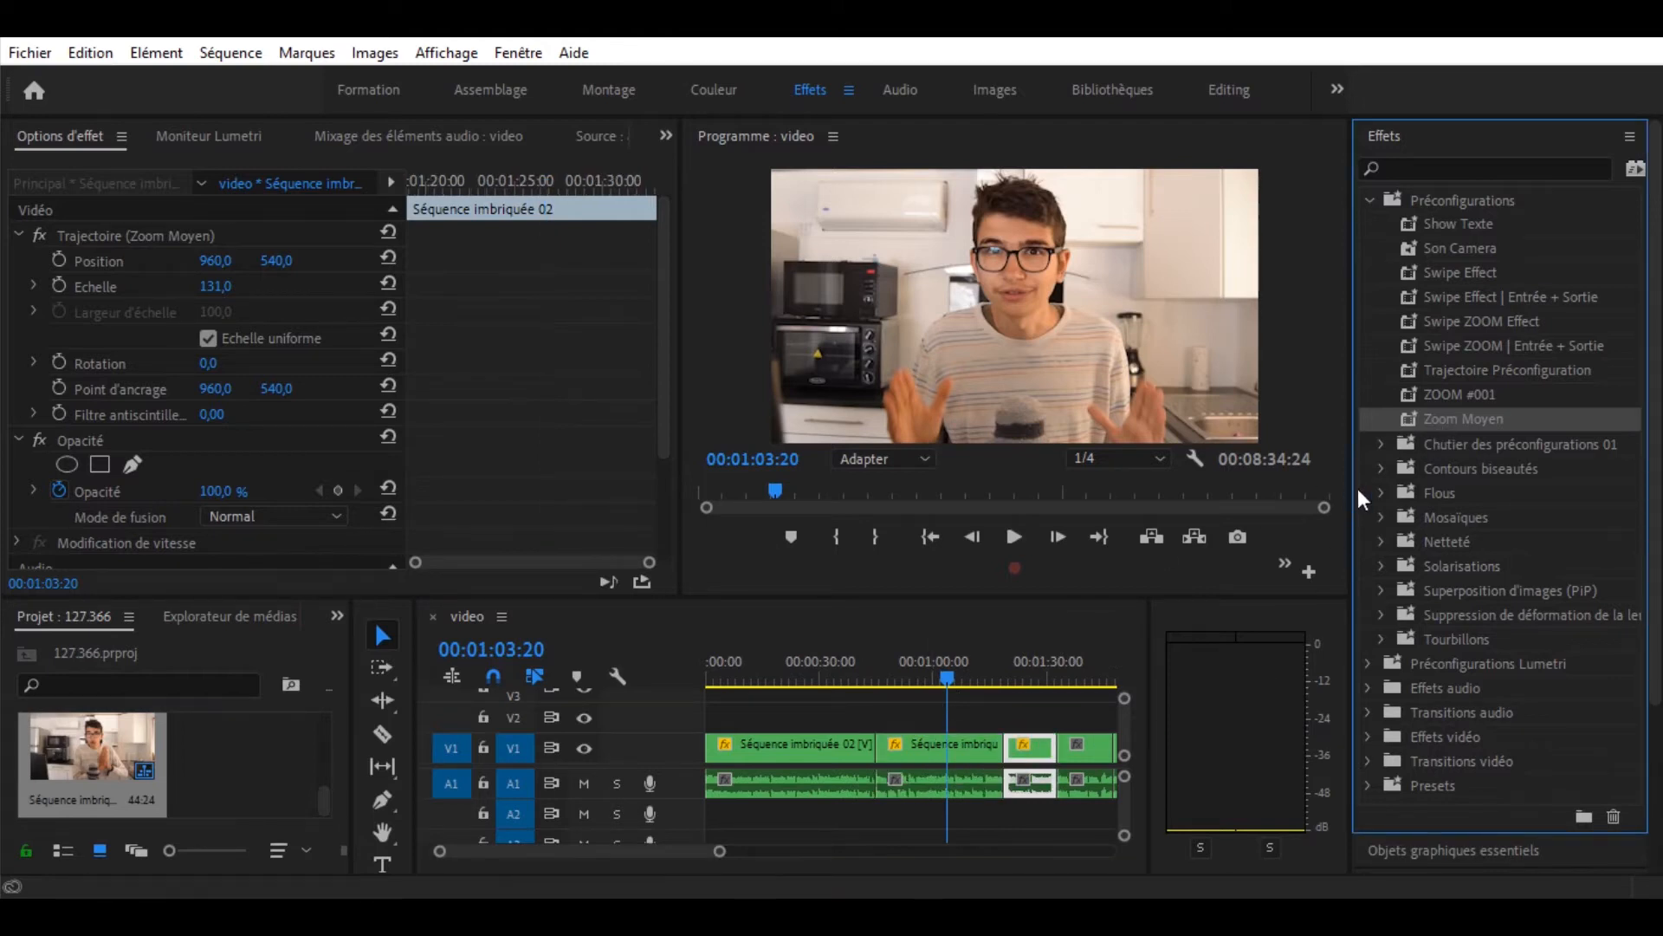
Undo the Zoom Moyen applications and the preset's creation, and return the playhead to the start of the sequence.
drag(953, 671, 908, 726)
key(ctrl+z)
key(ctrl+z)
key(ctrl+z)
key(ctrl+z)
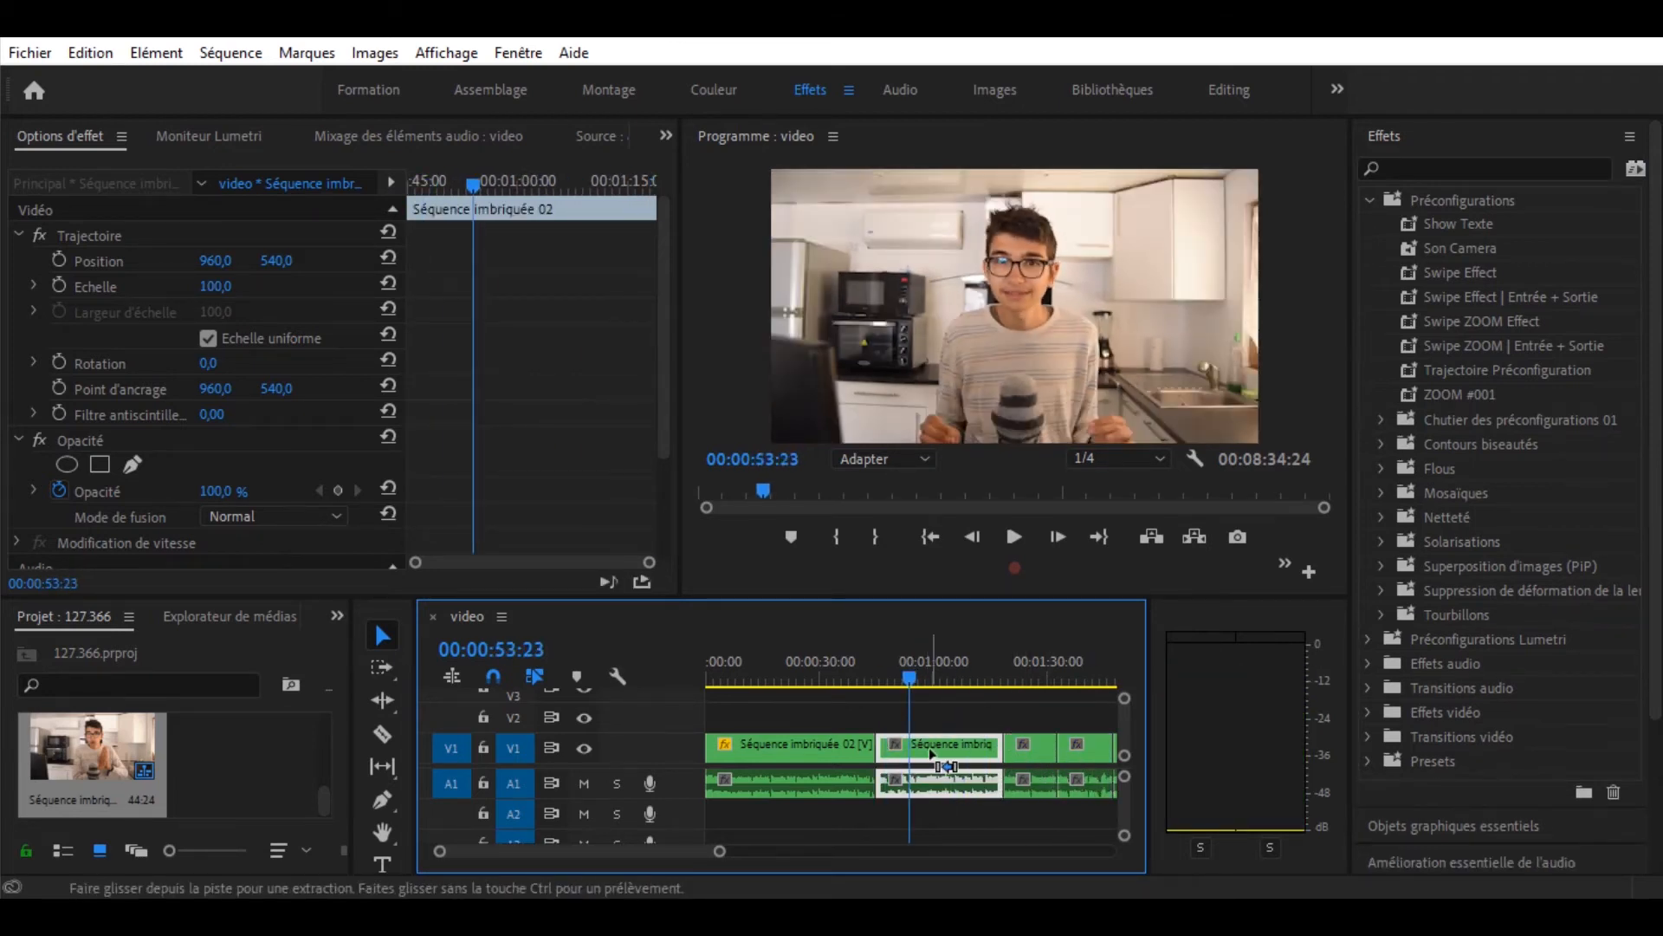
click(790, 680)
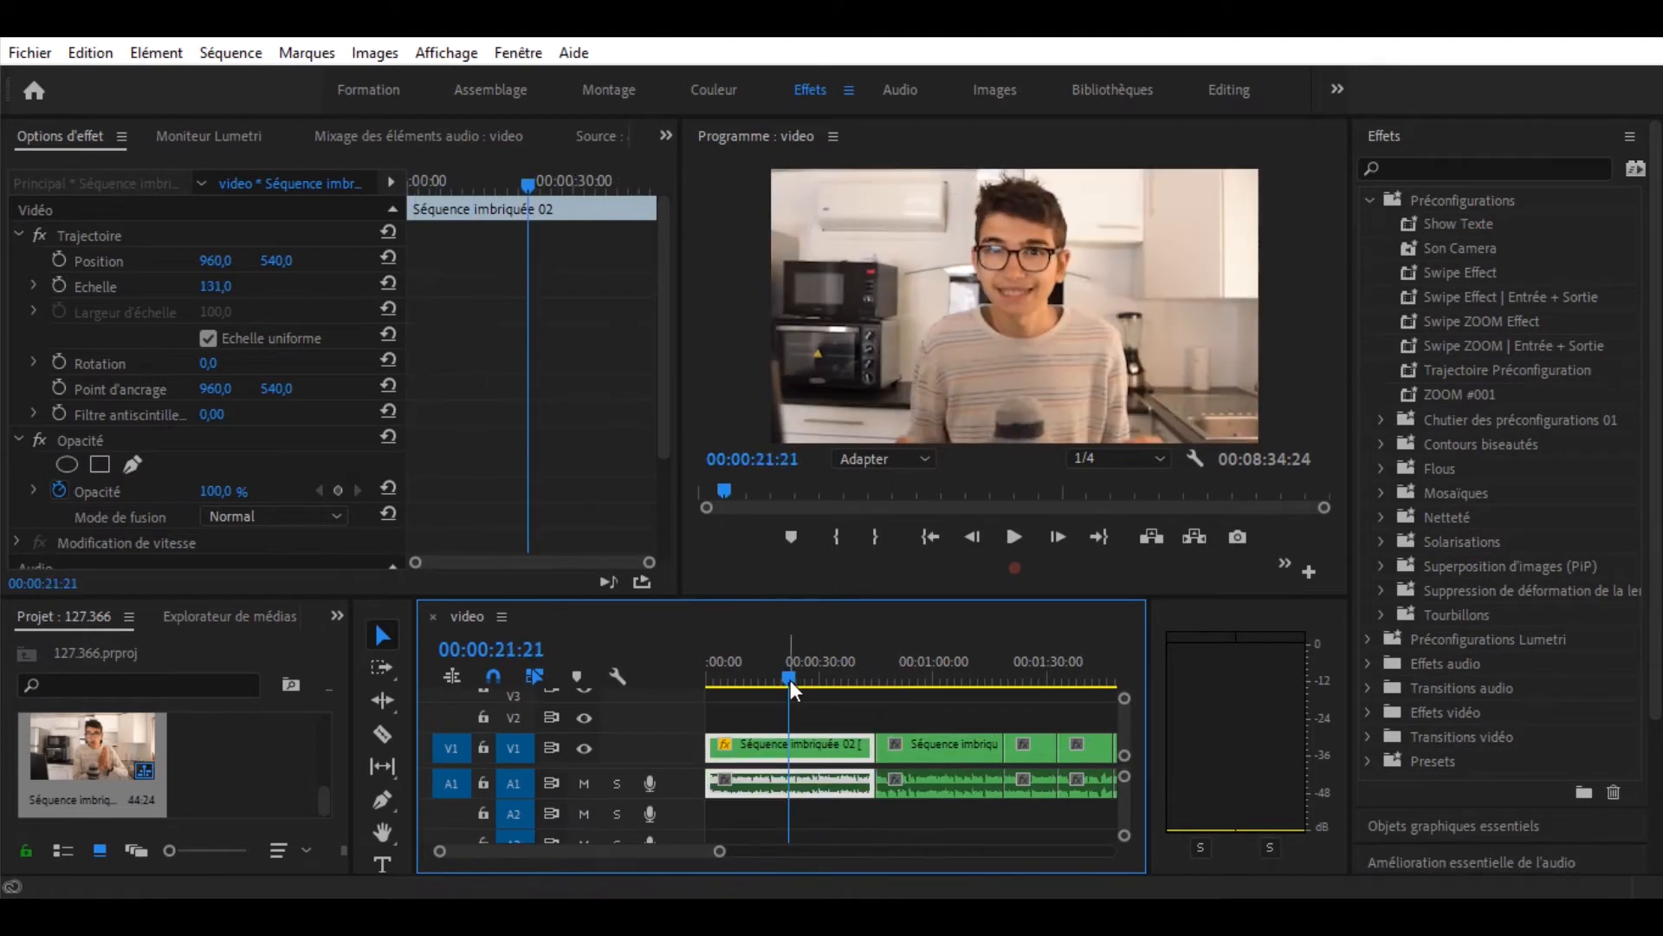
drag(790, 680, 642, 684)
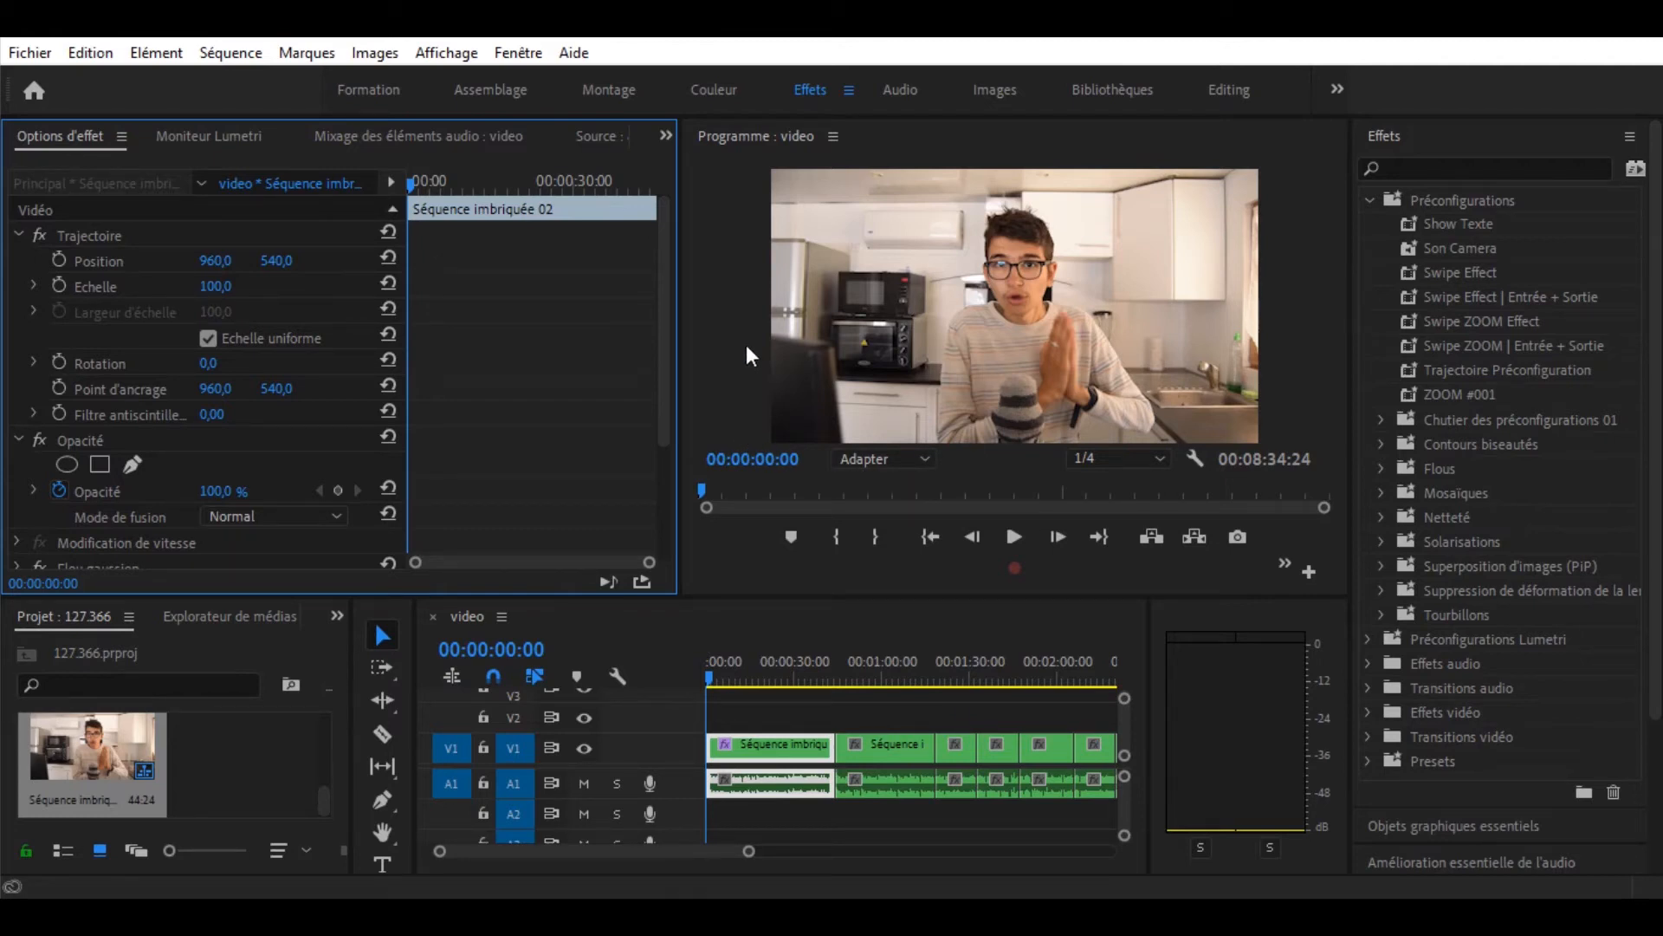
Add the text layer "Ceci est un sous-titre" over the lower part of the frame at the start of the sequence.
click(924, 408)
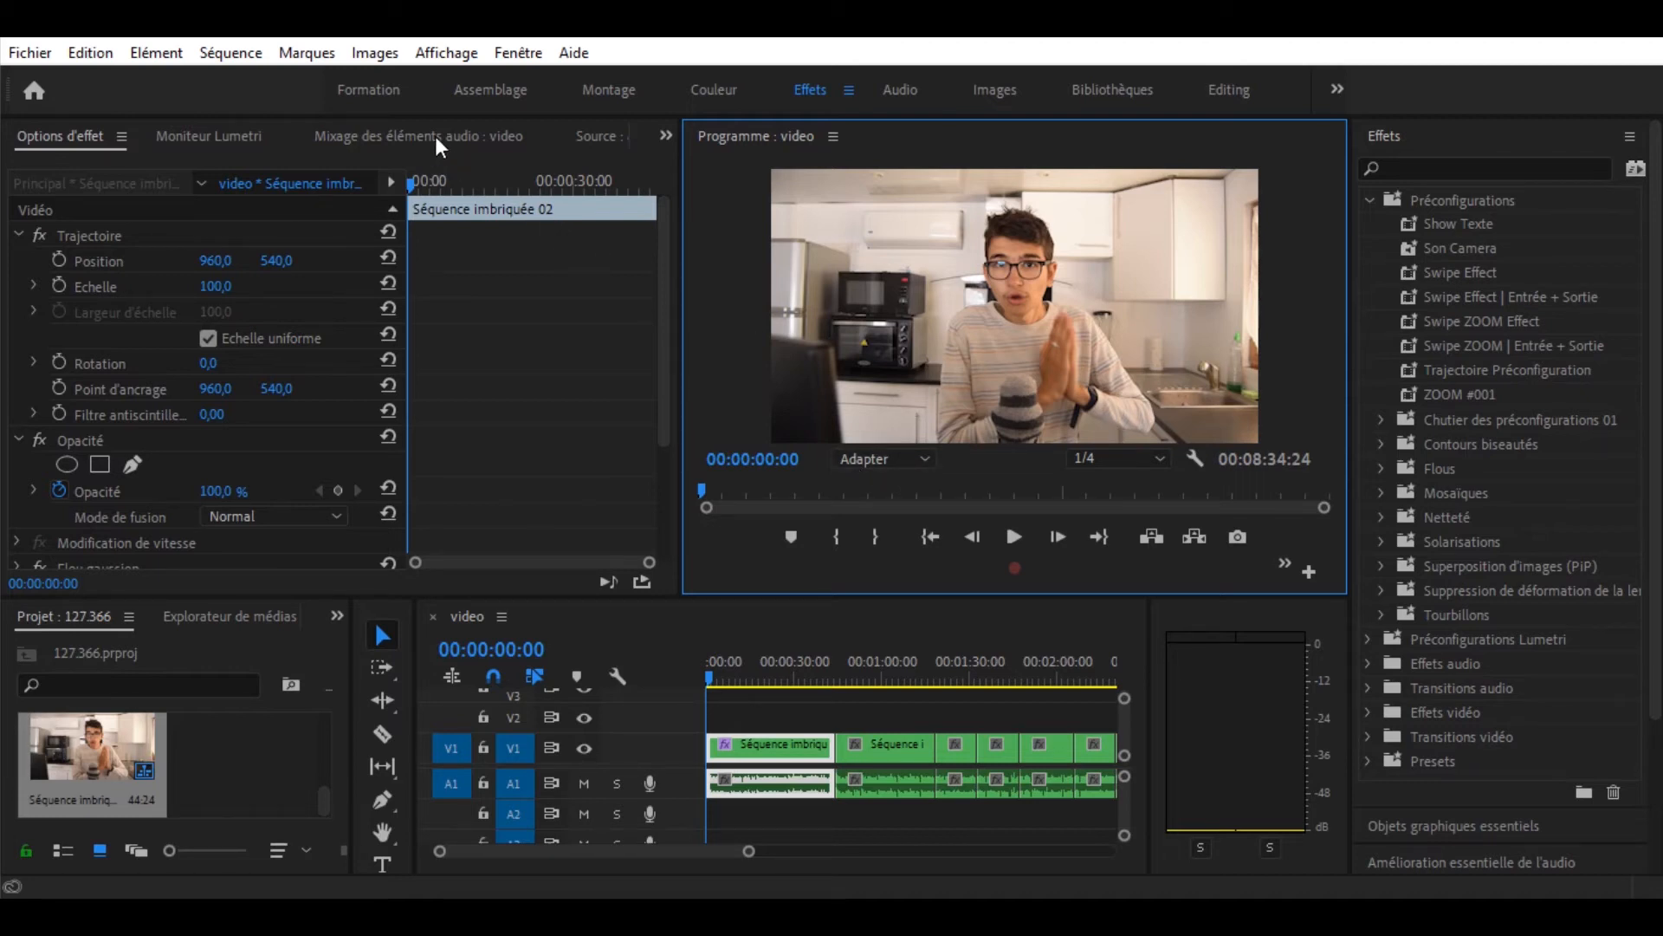
click(383, 864)
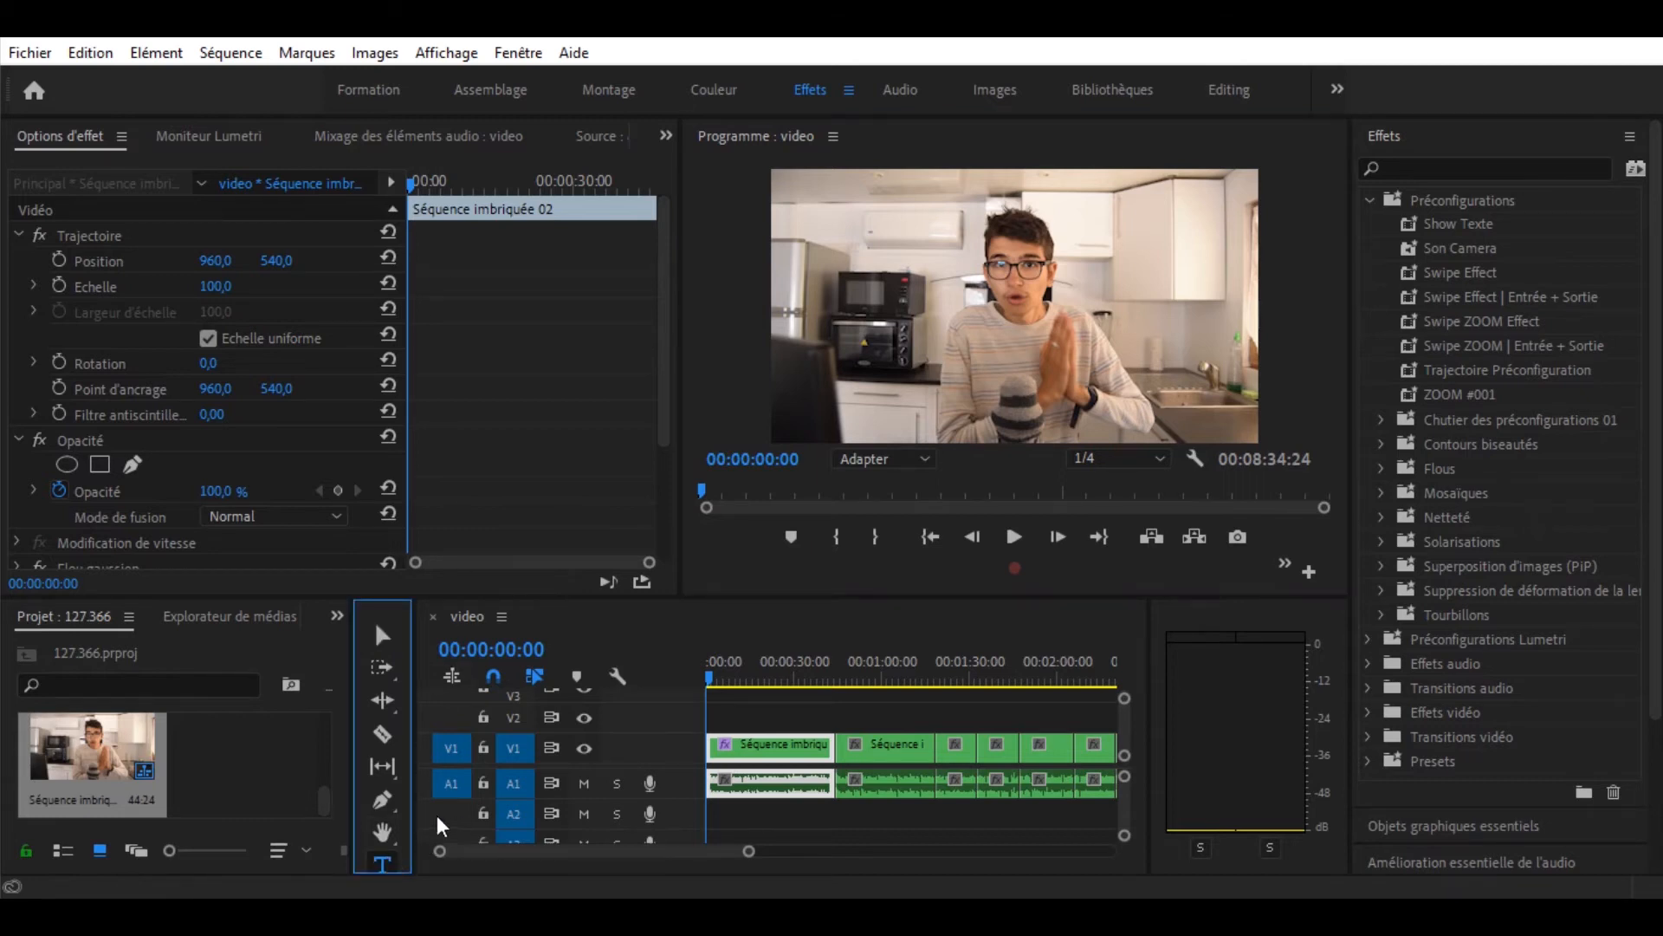
click(906, 397)
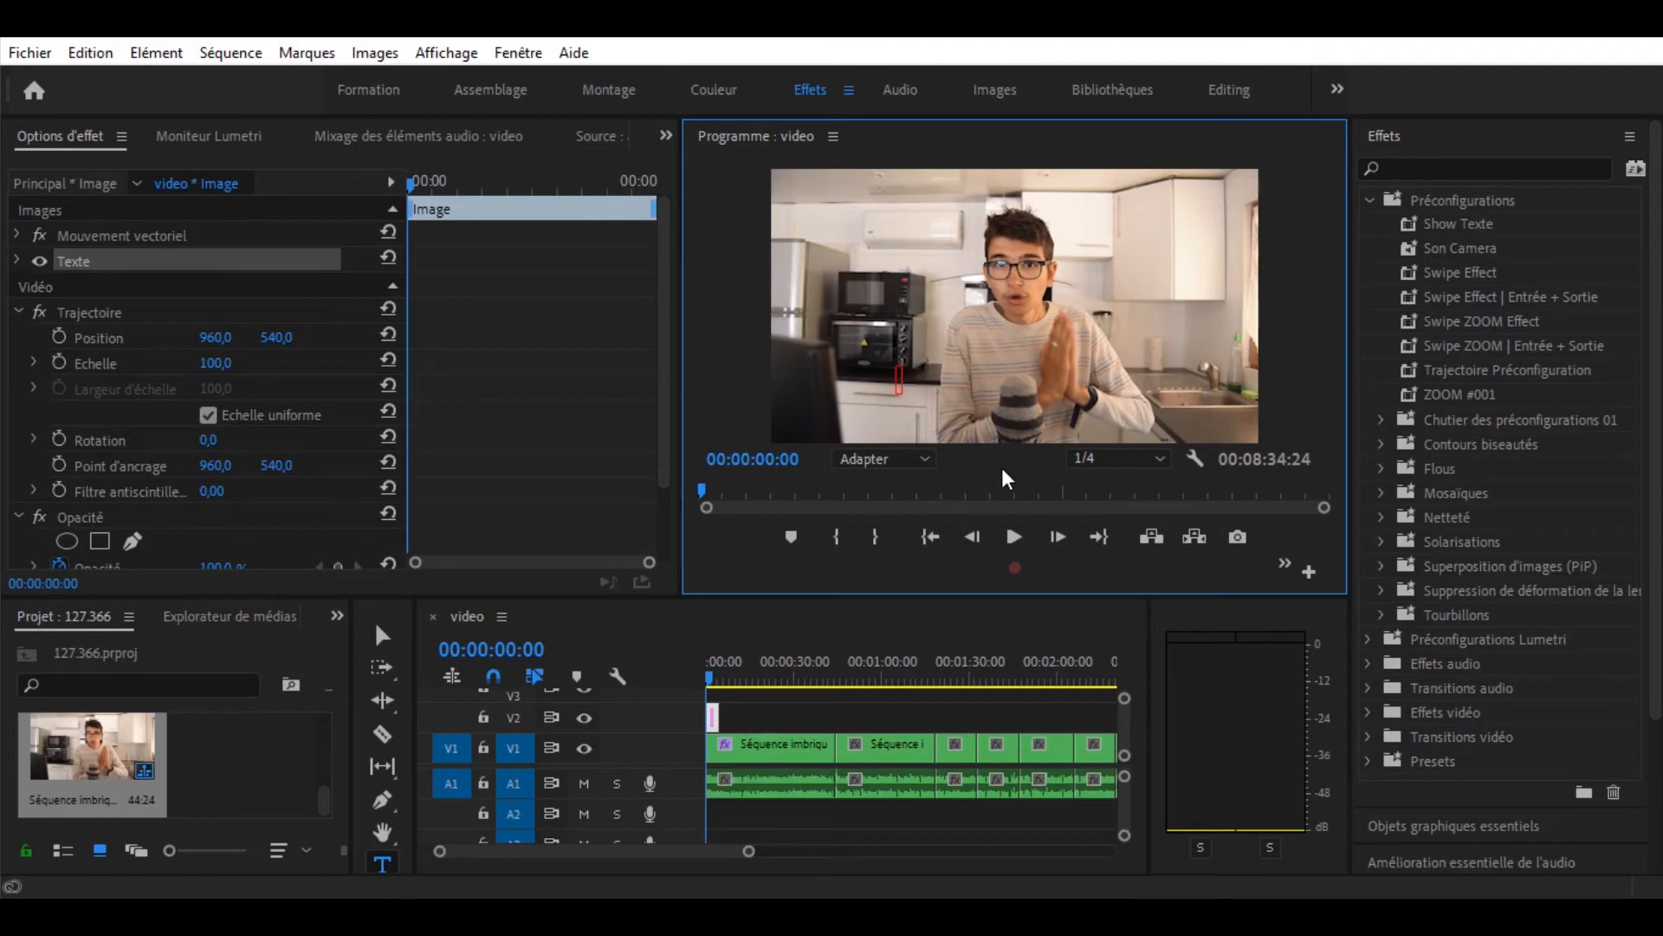
text(Ceci est un)
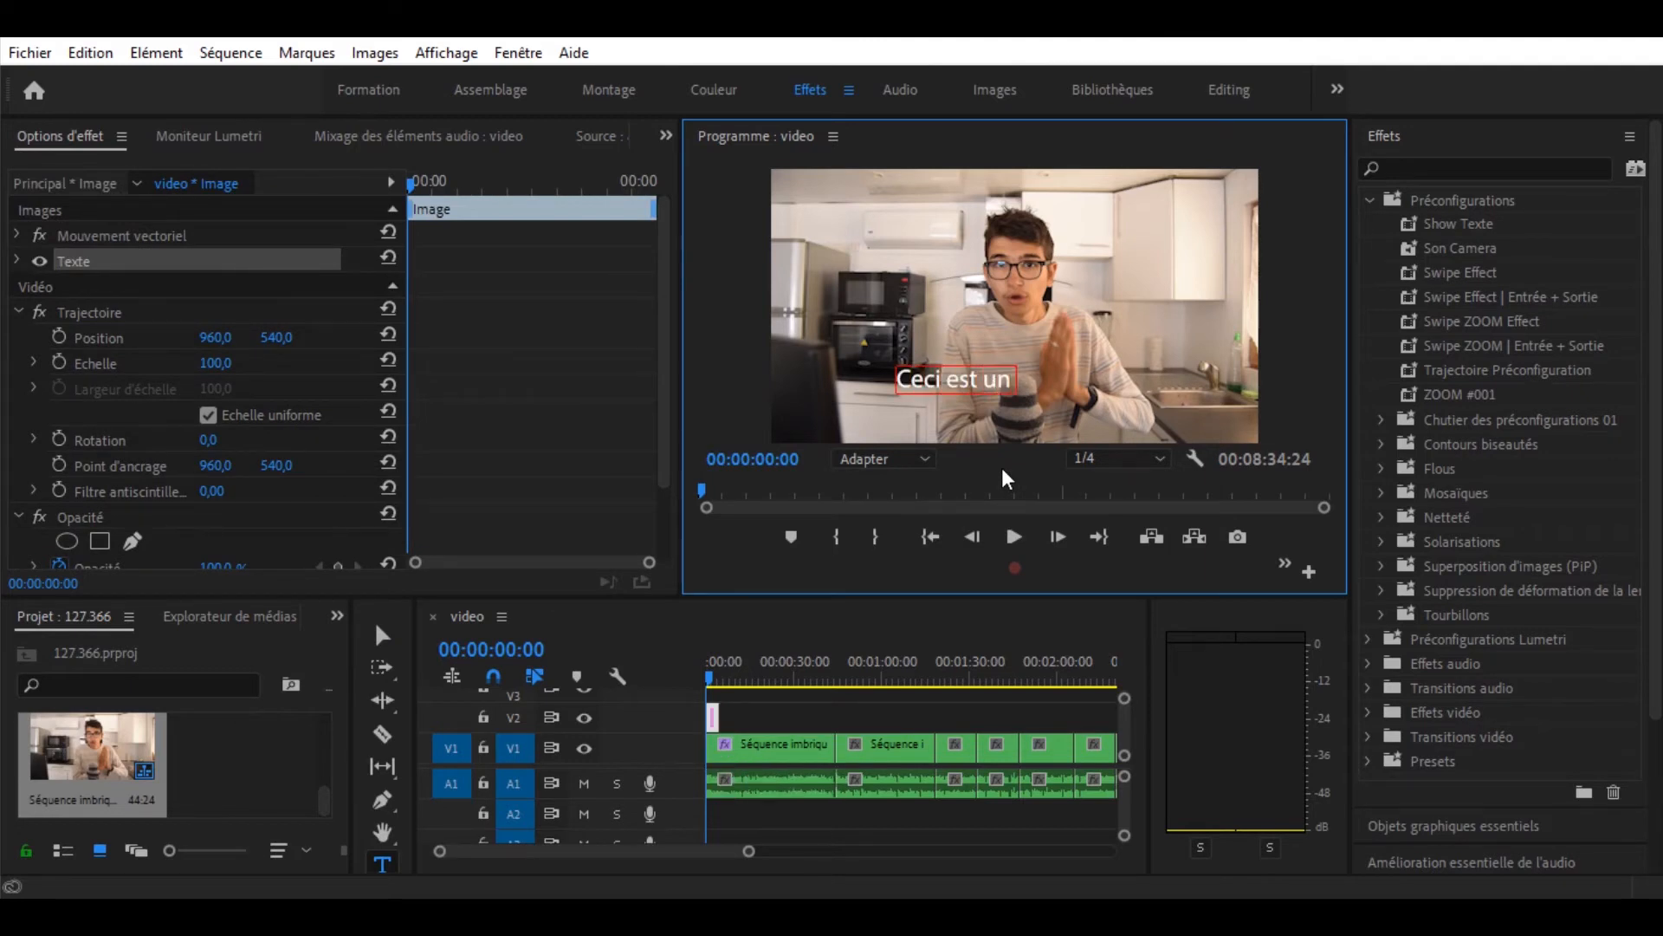
text( sous-titre)
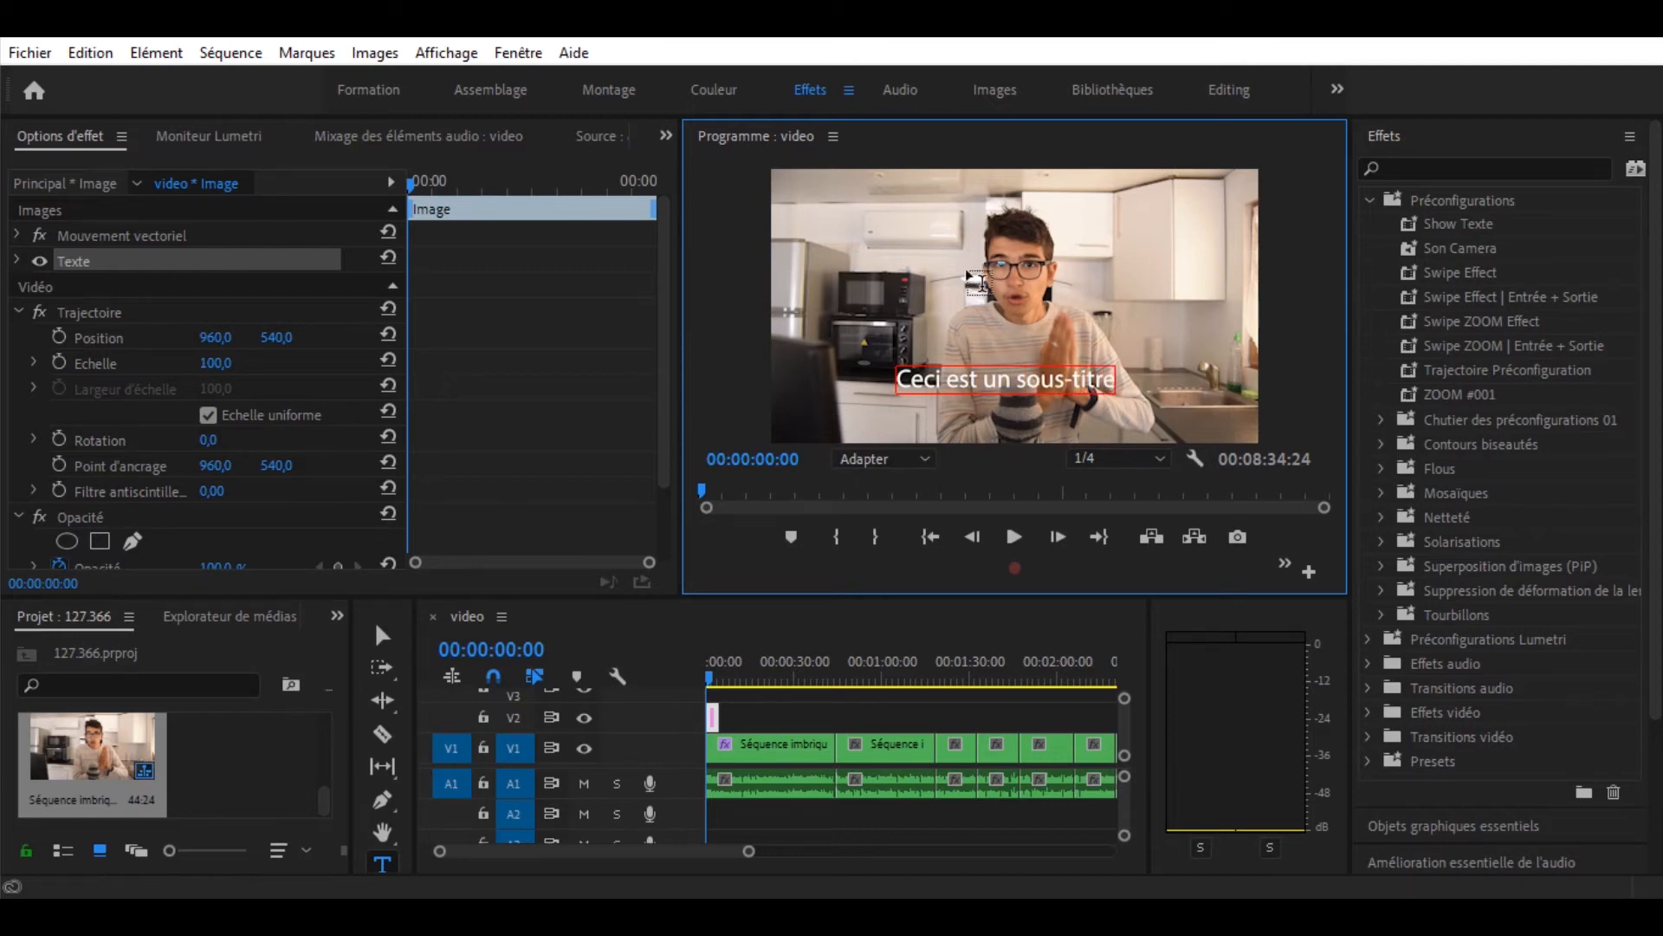
click(379, 632)
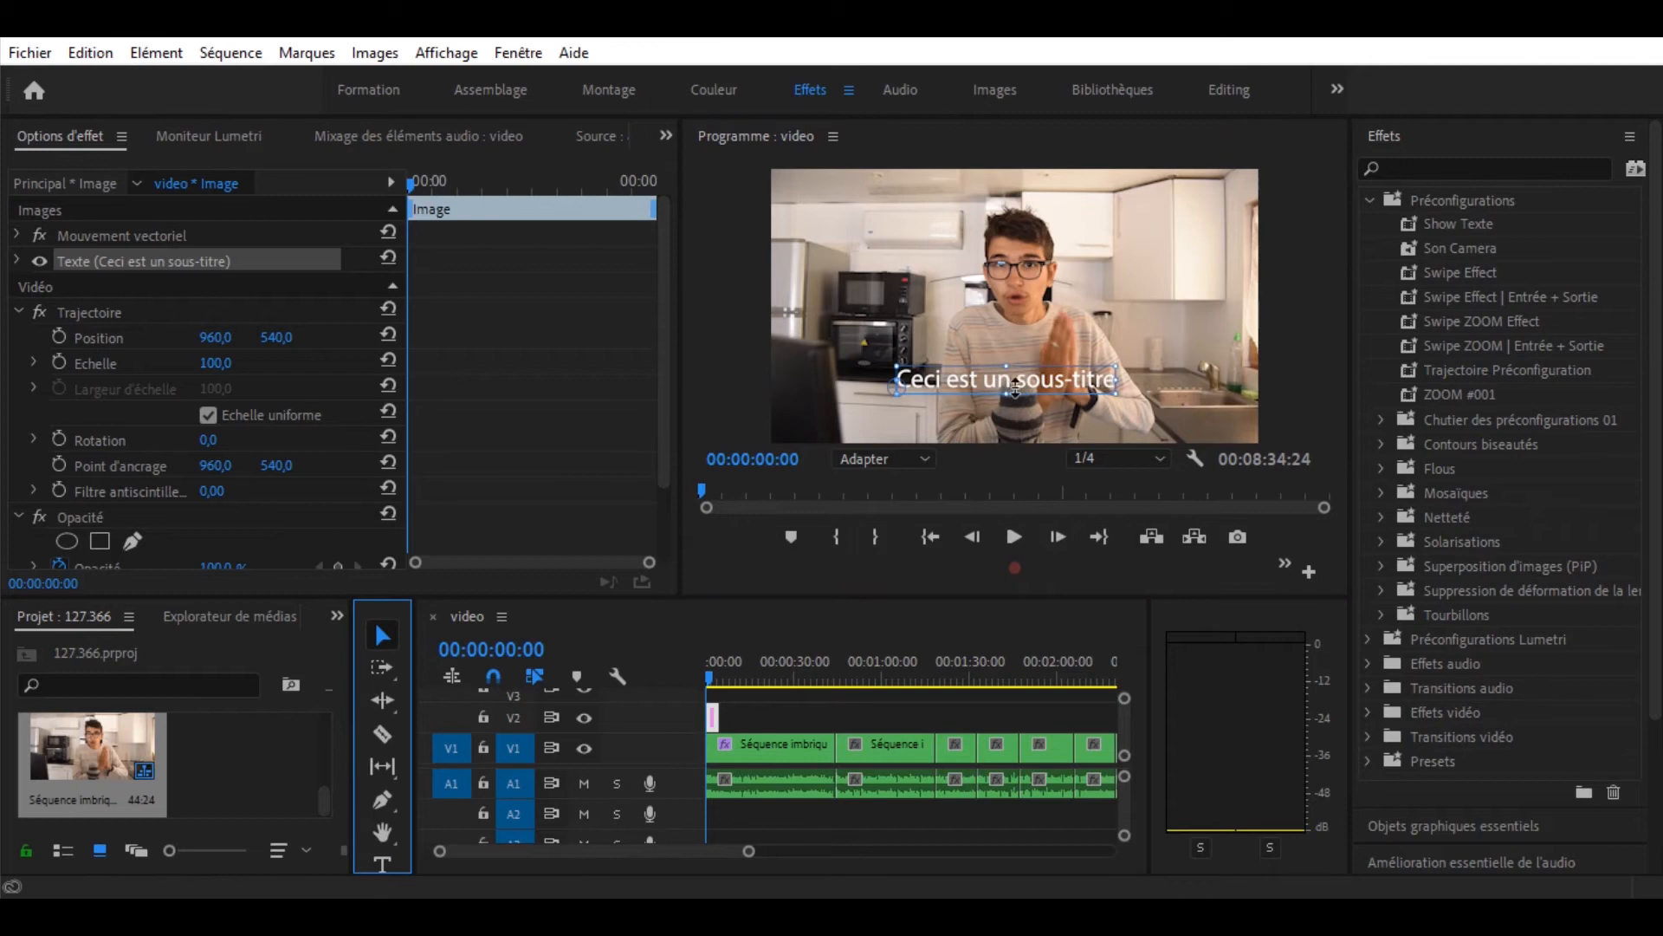
Place the subtitle text near the bottom edge of the frame and centre it horizontally.
click(1434, 814)
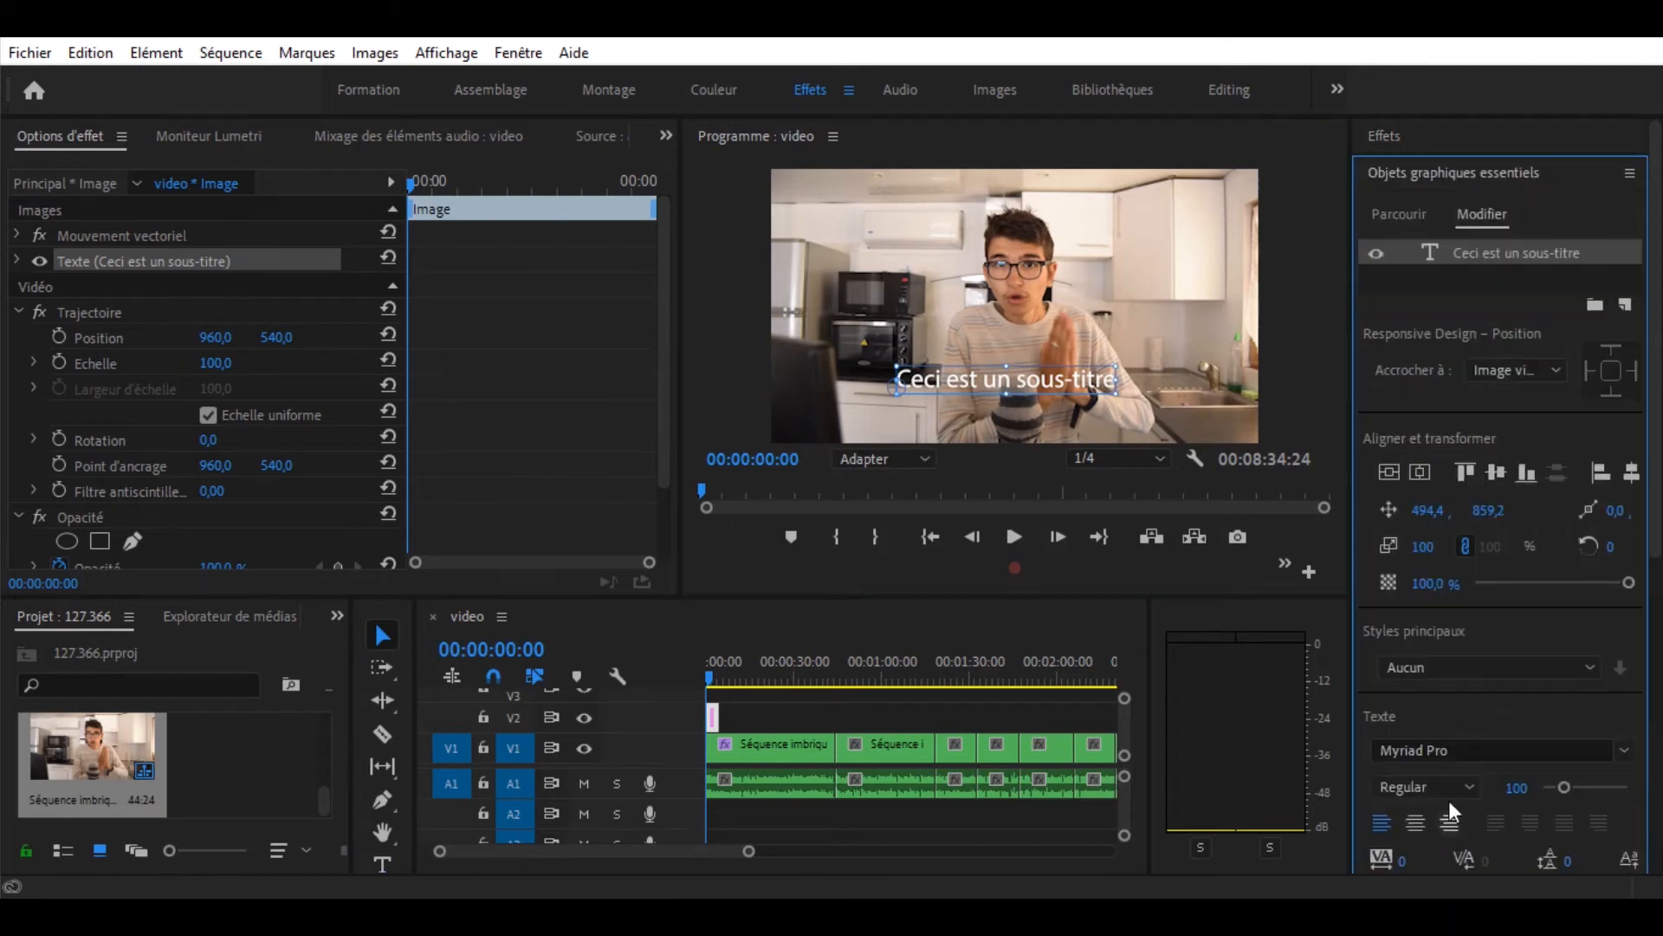
click(1428, 475)
drag(1053, 386, 1053, 429)
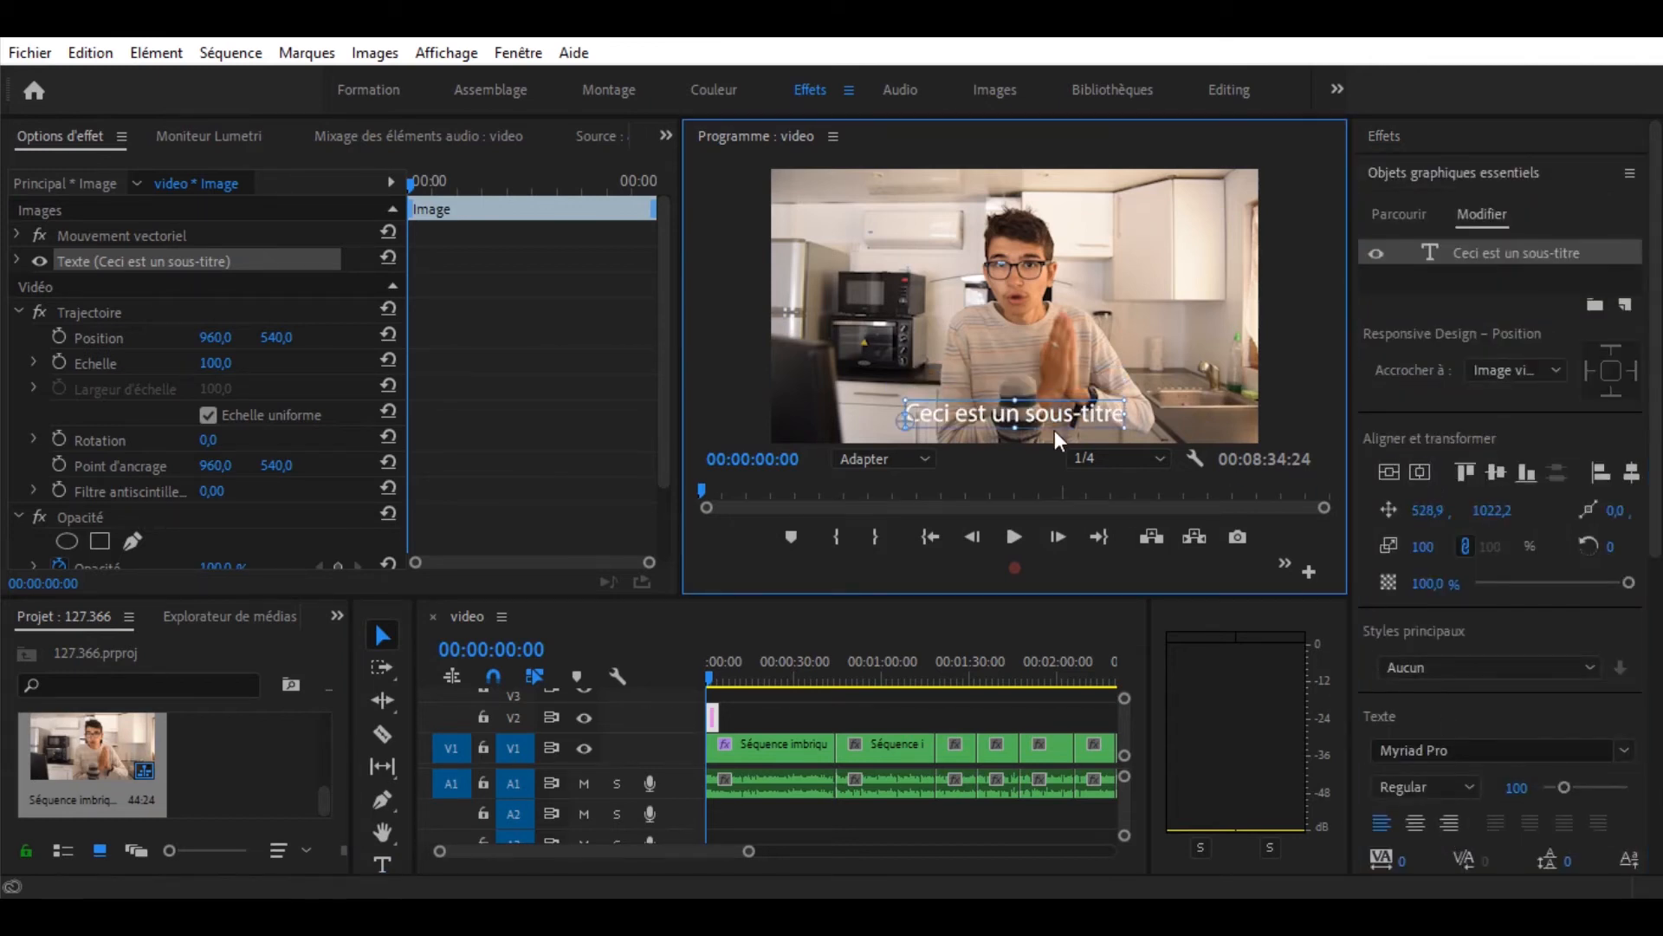
click(1398, 470)
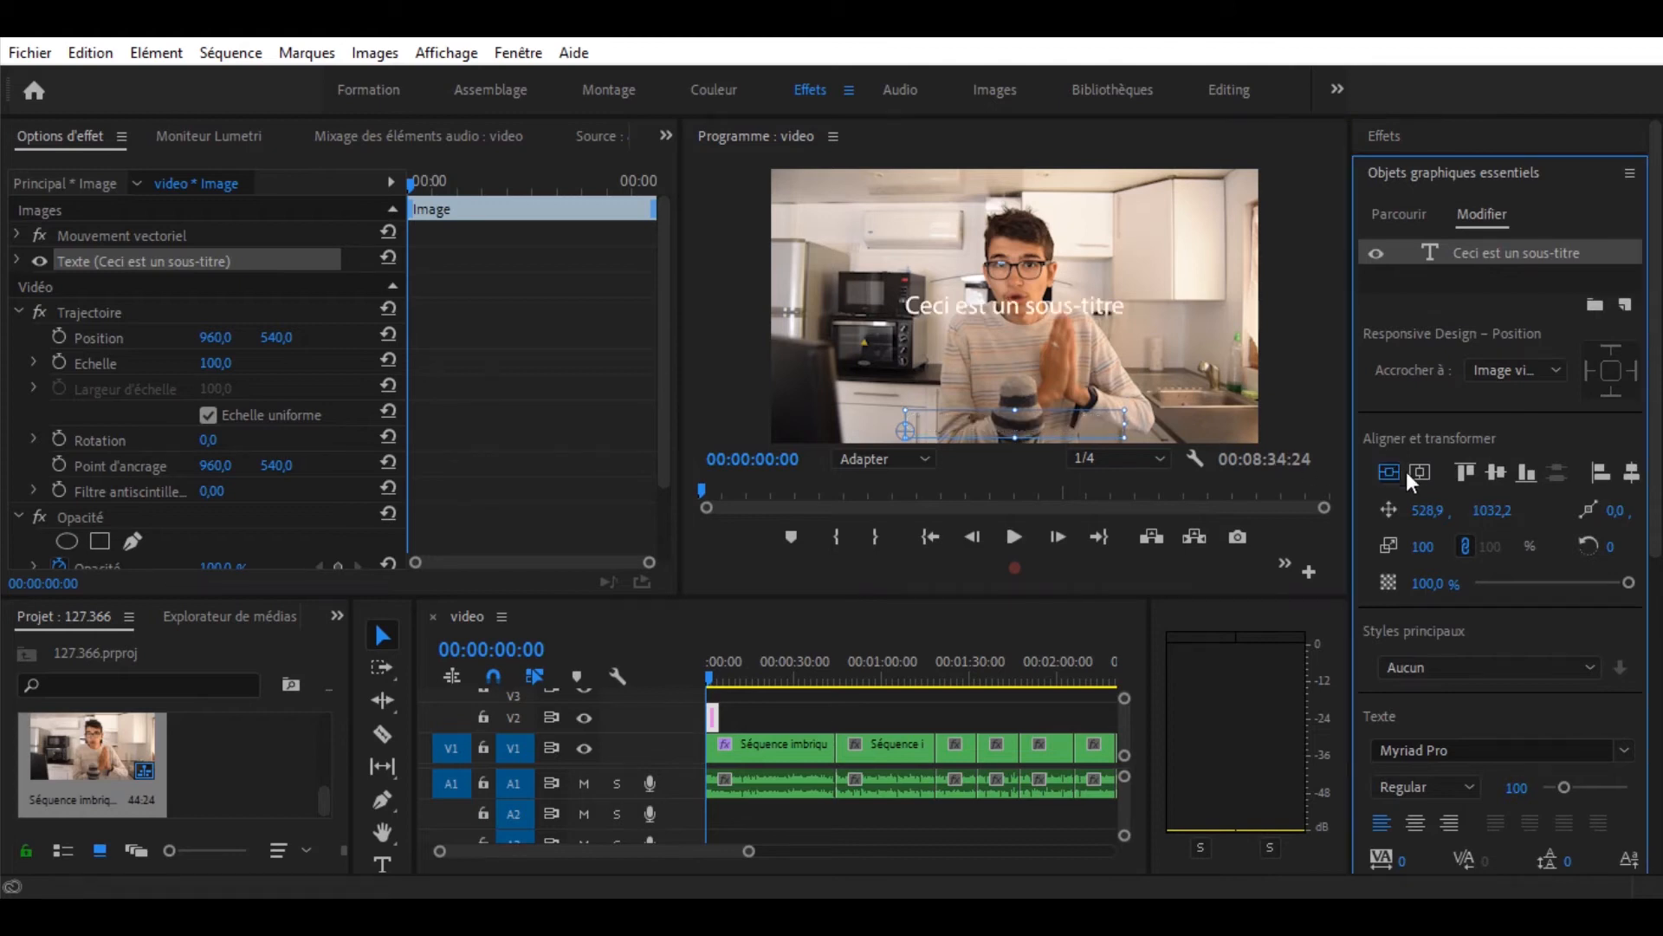
drag(1051, 330, 1053, 432)
click(1425, 474)
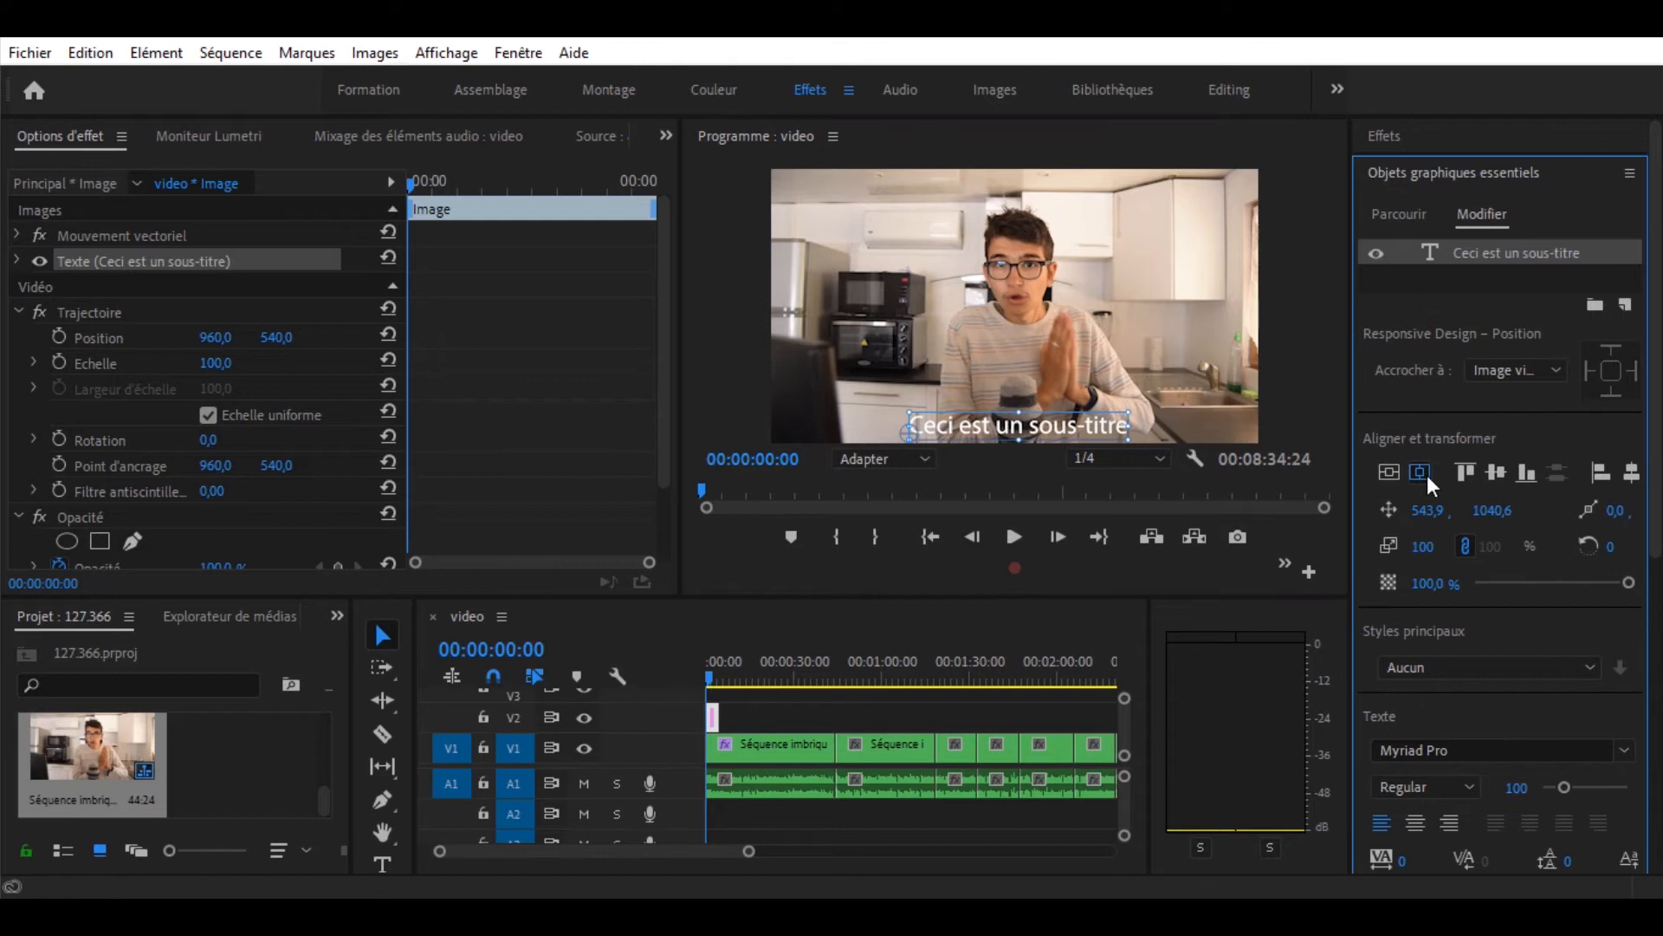
click(1234, 415)
click(1113, 426)
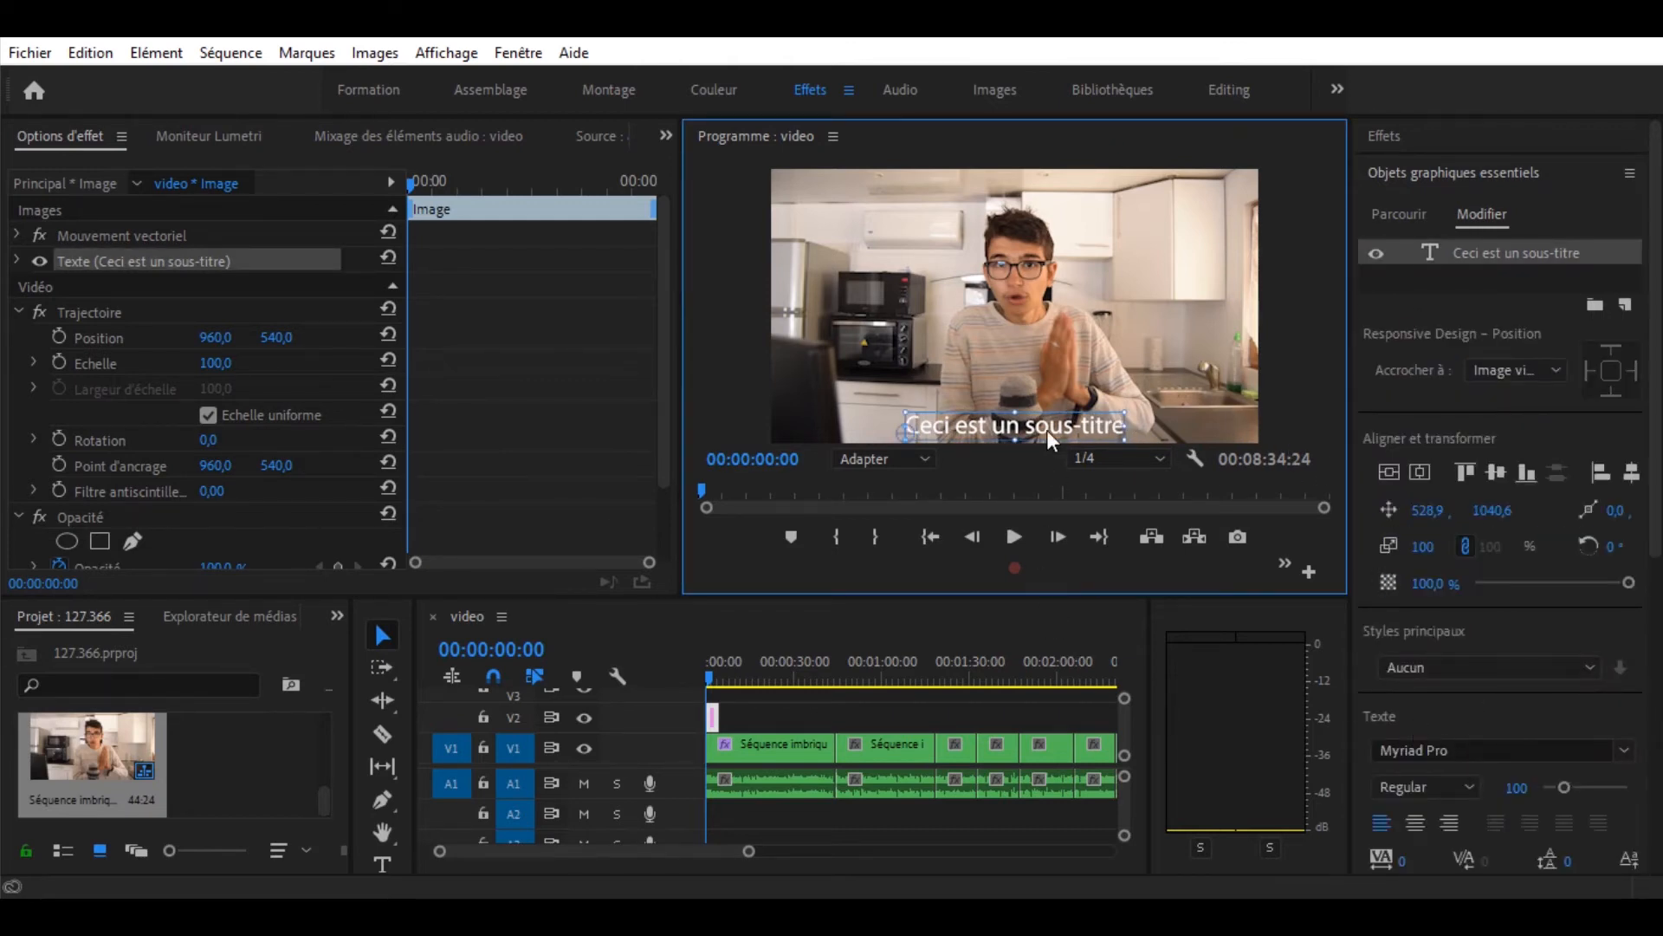
Set the subtitle text's font to Source Sans Pro in the Regular style.
key(t)
click(1459, 768)
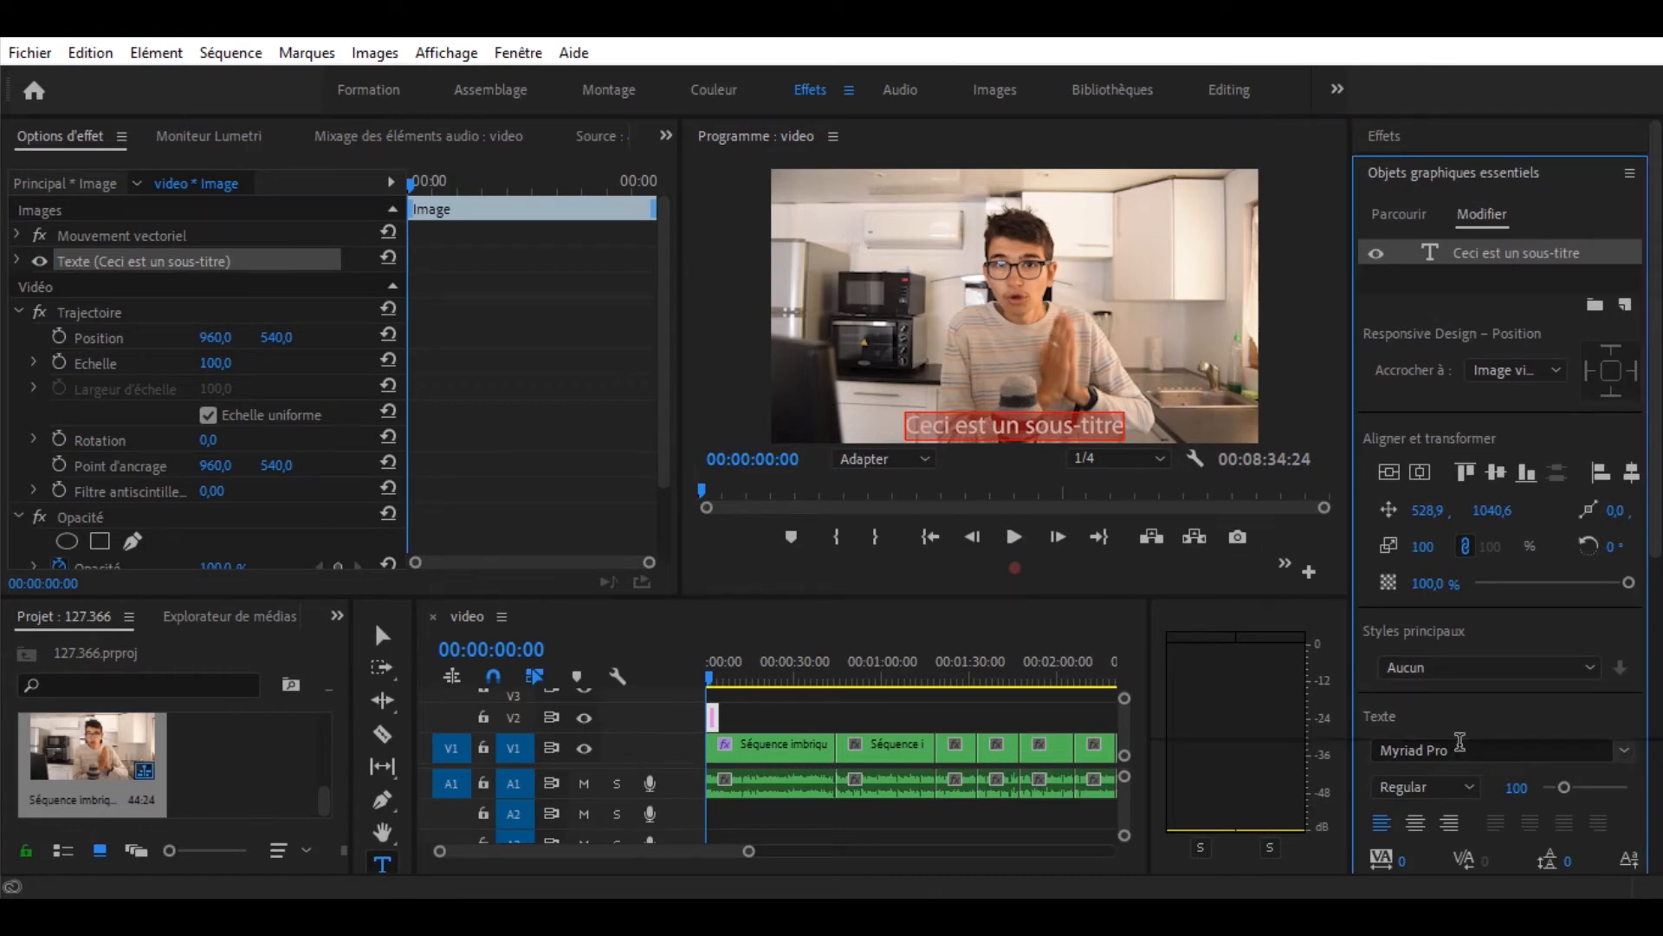
click(1460, 741)
text(sou)
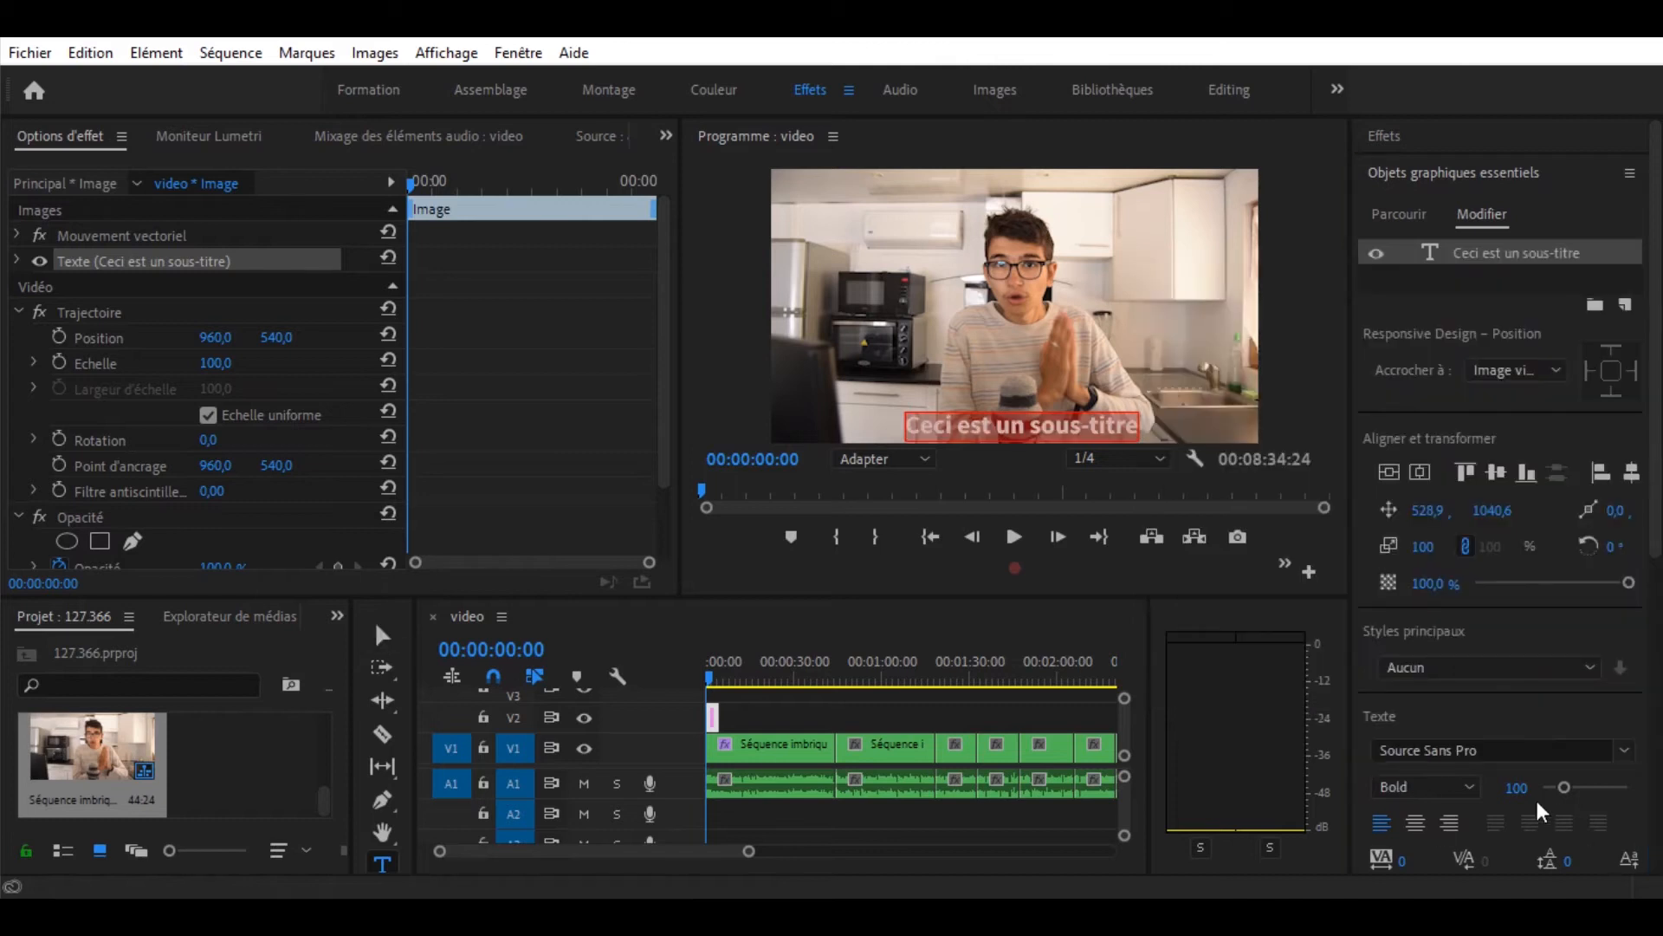
click(1448, 788)
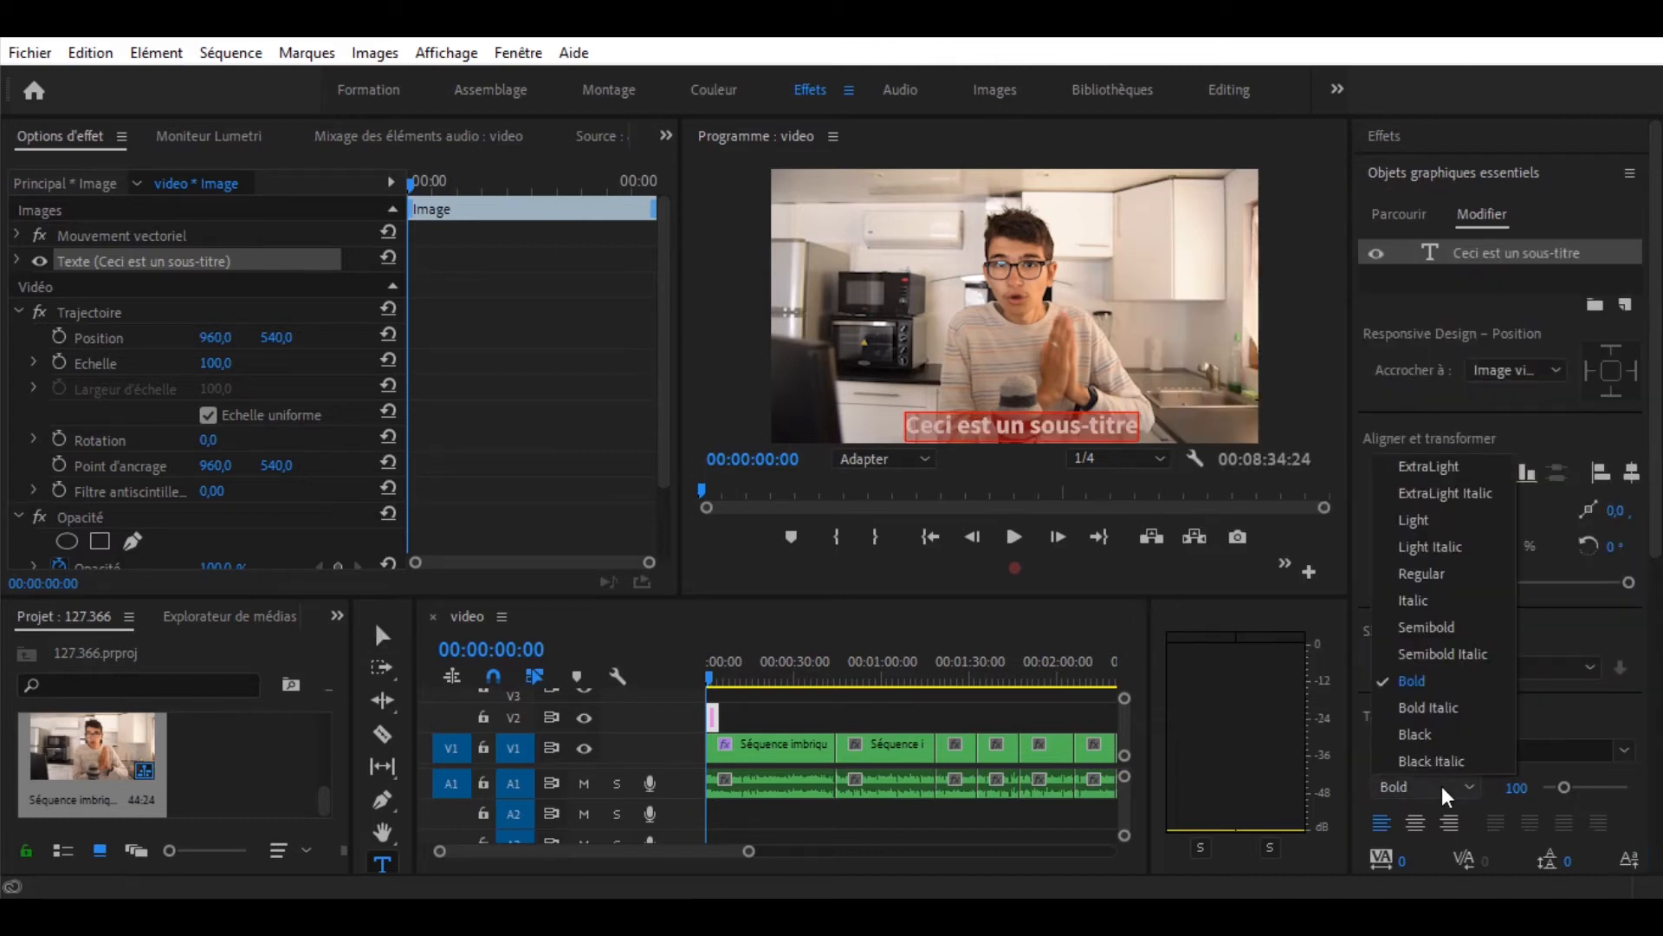
click(1430, 574)
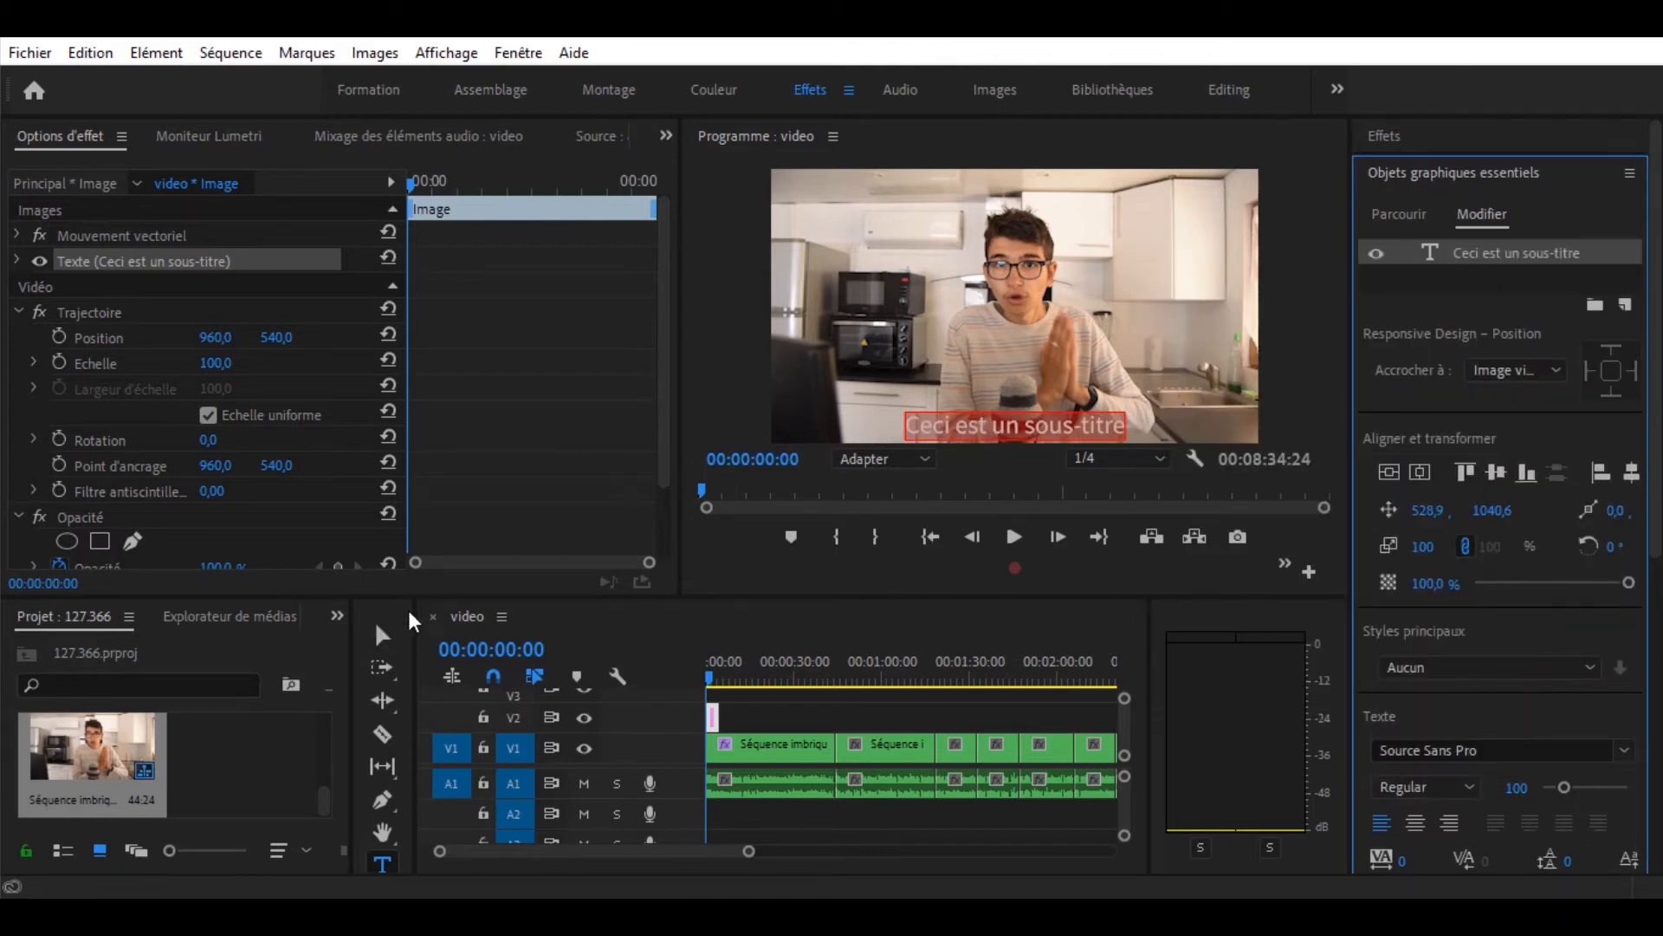
click(382, 635)
Play the opening of the sequence up to 00:00:01:22 and trim the end of the subtitle clip to that point.
click(1062, 298)
drag(748, 851, 602, 851)
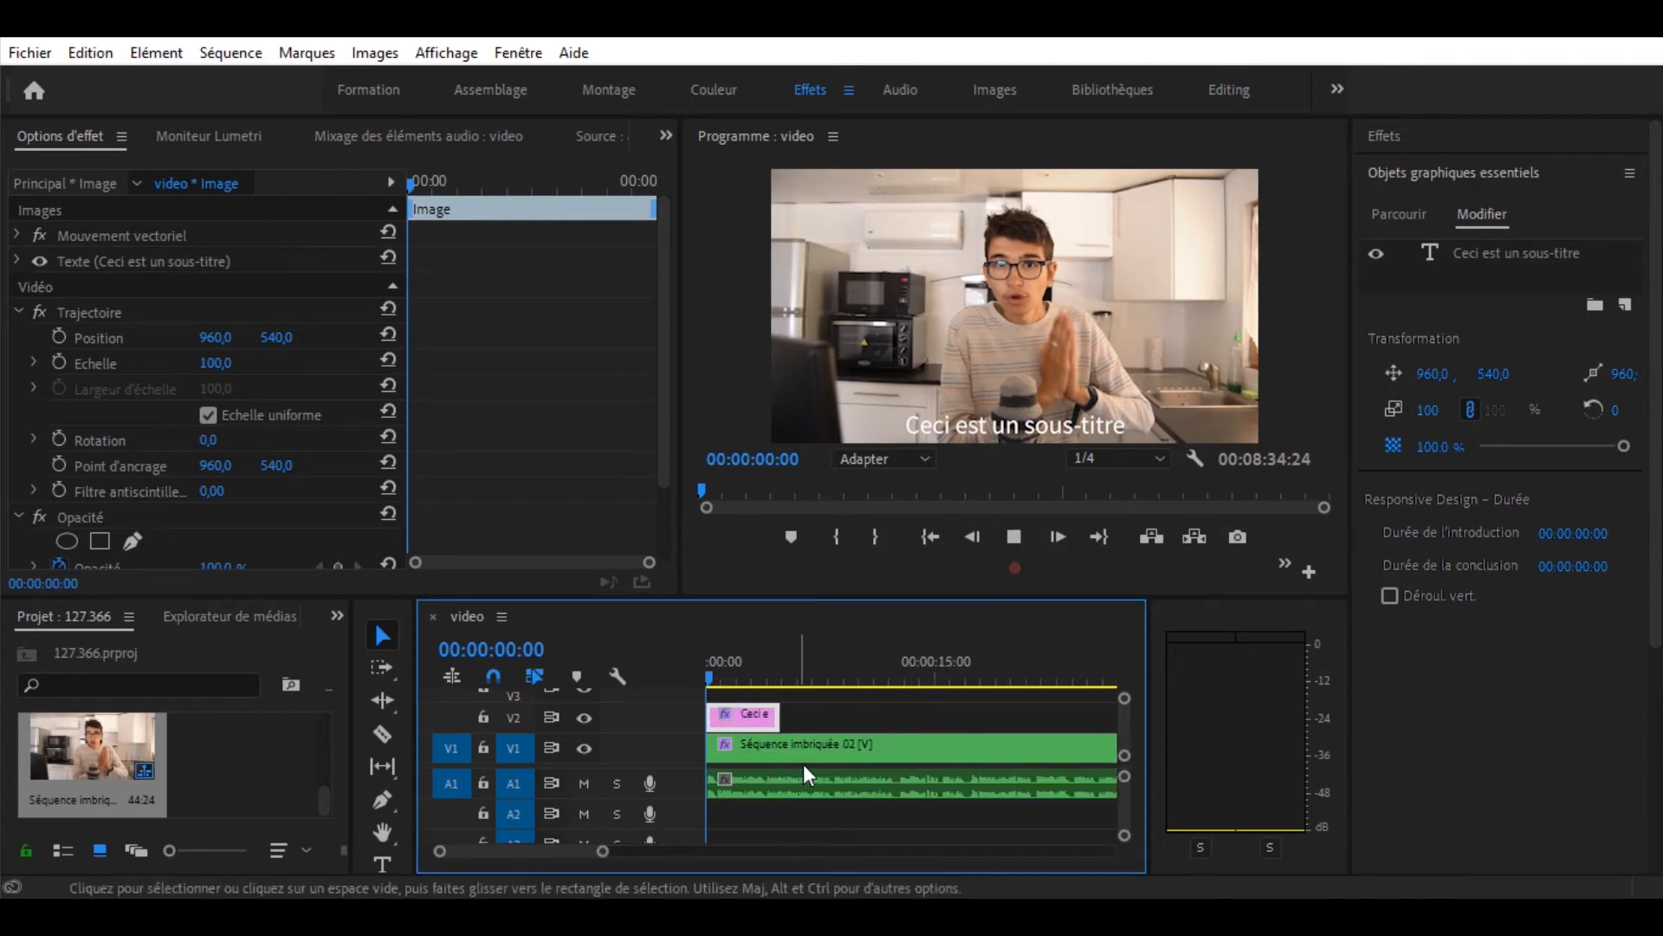
key(space)
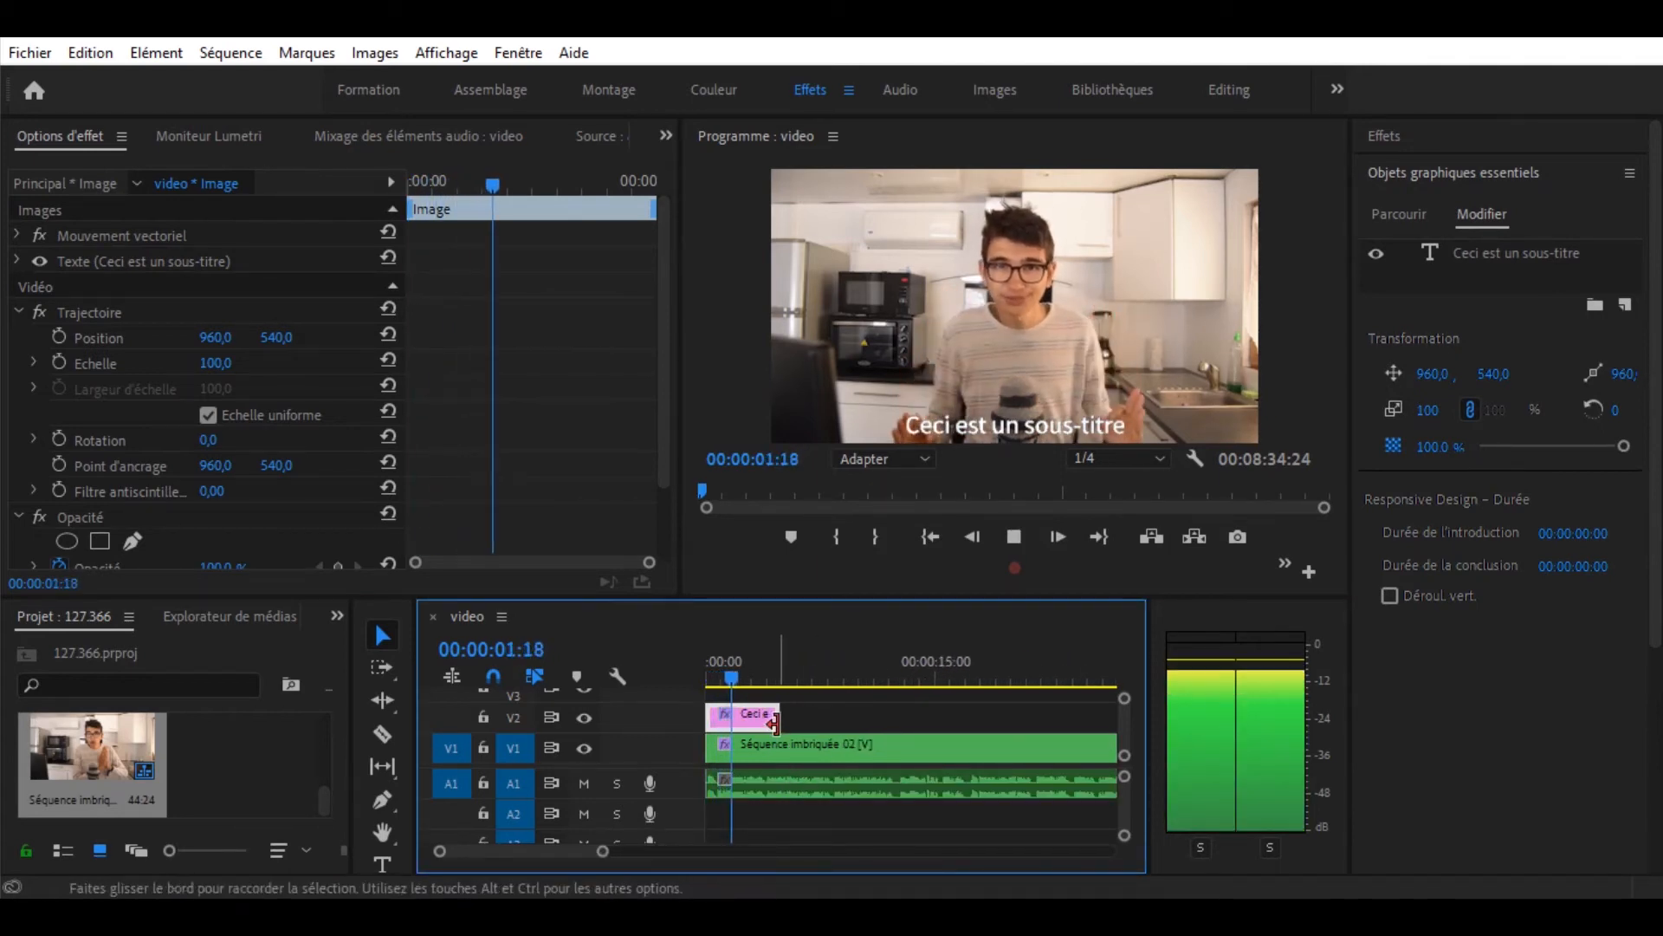
key(space)
drag(773, 719, 734, 713)
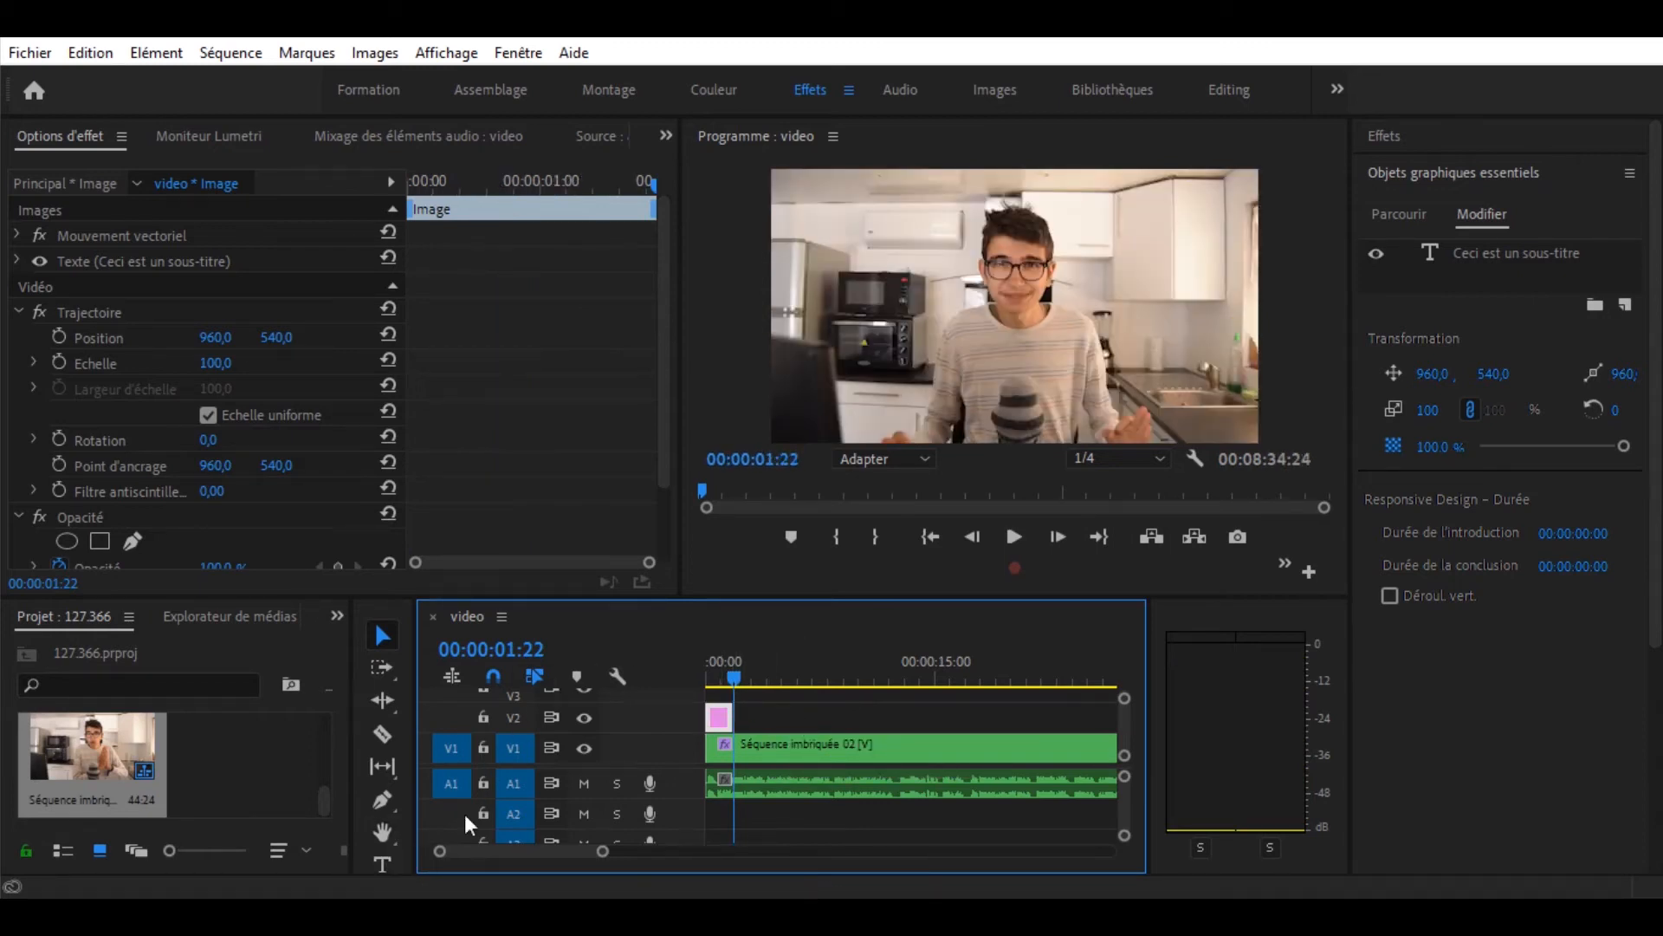
Add a trial text layer reading "vddgd" at 00:00:01:22 and delete both its text and its clip.
click(383, 863)
click(933, 395)
text(vddgd)
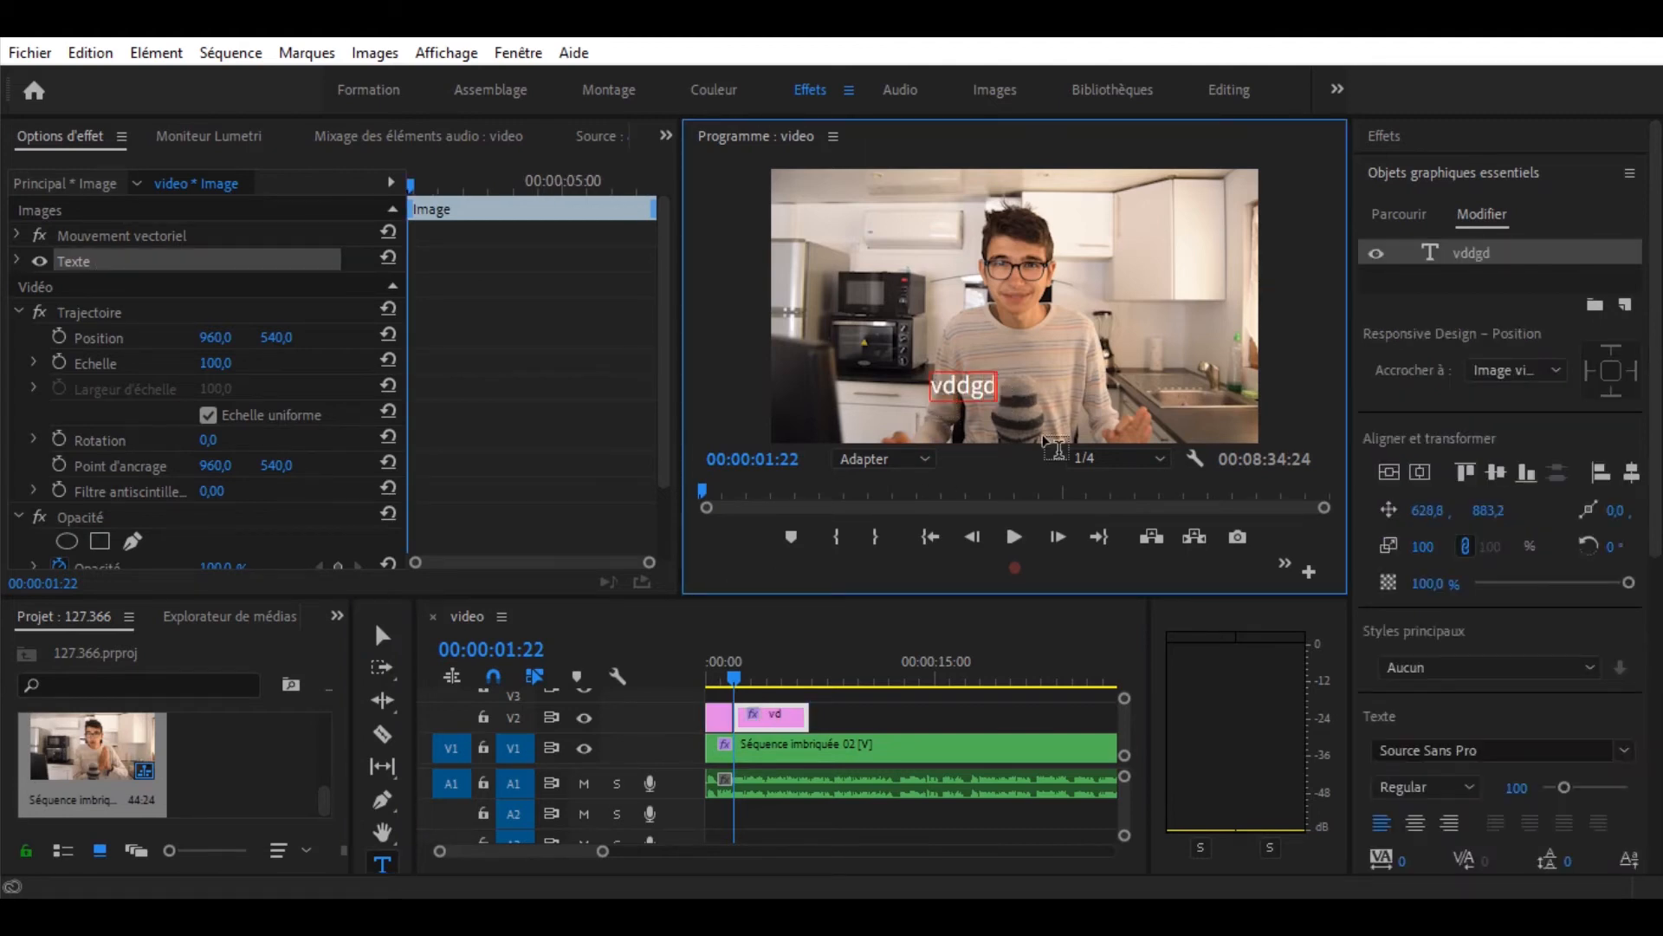
click(382, 635)
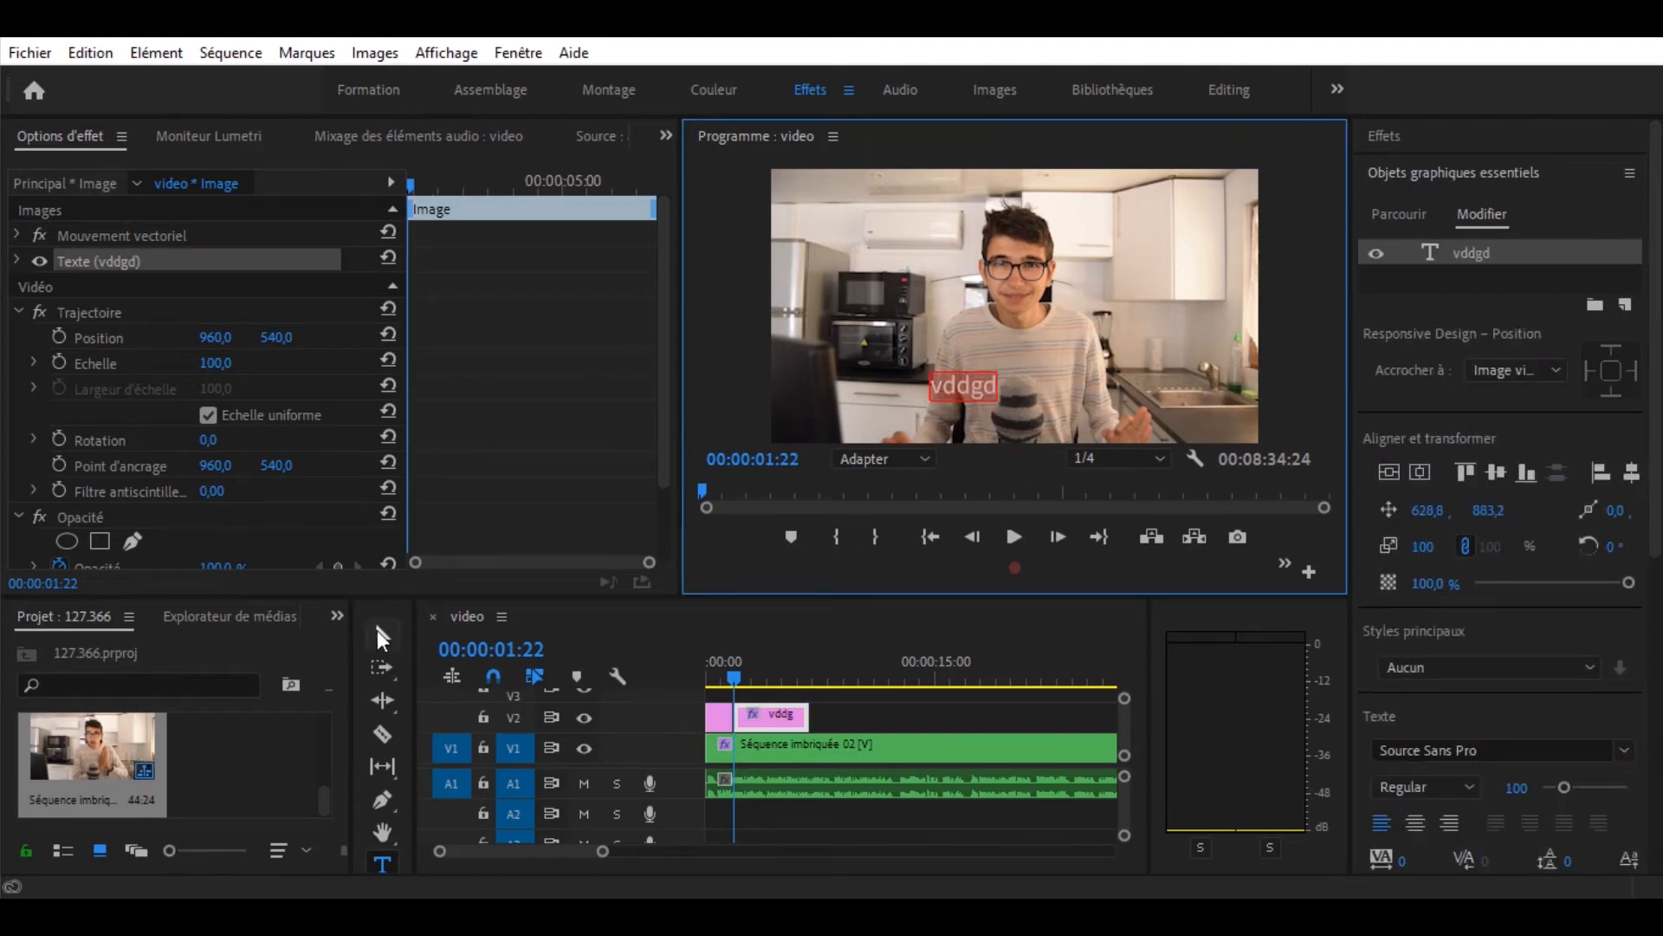
click(979, 392)
key(Delete)
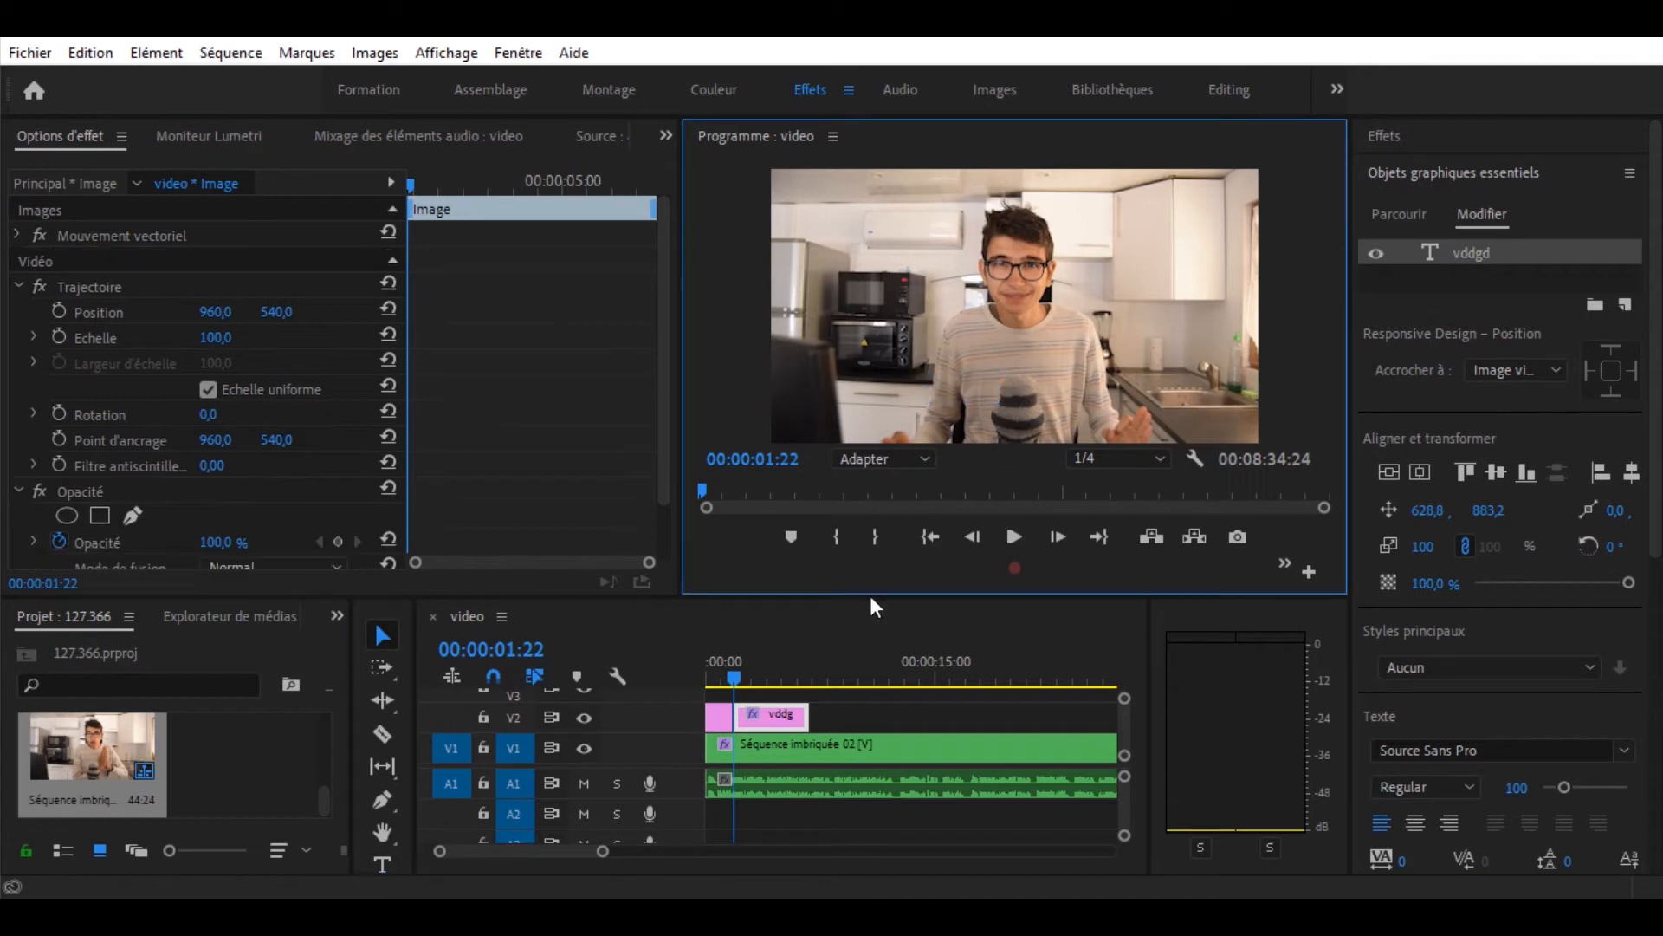
click(777, 712)
key(Delete)
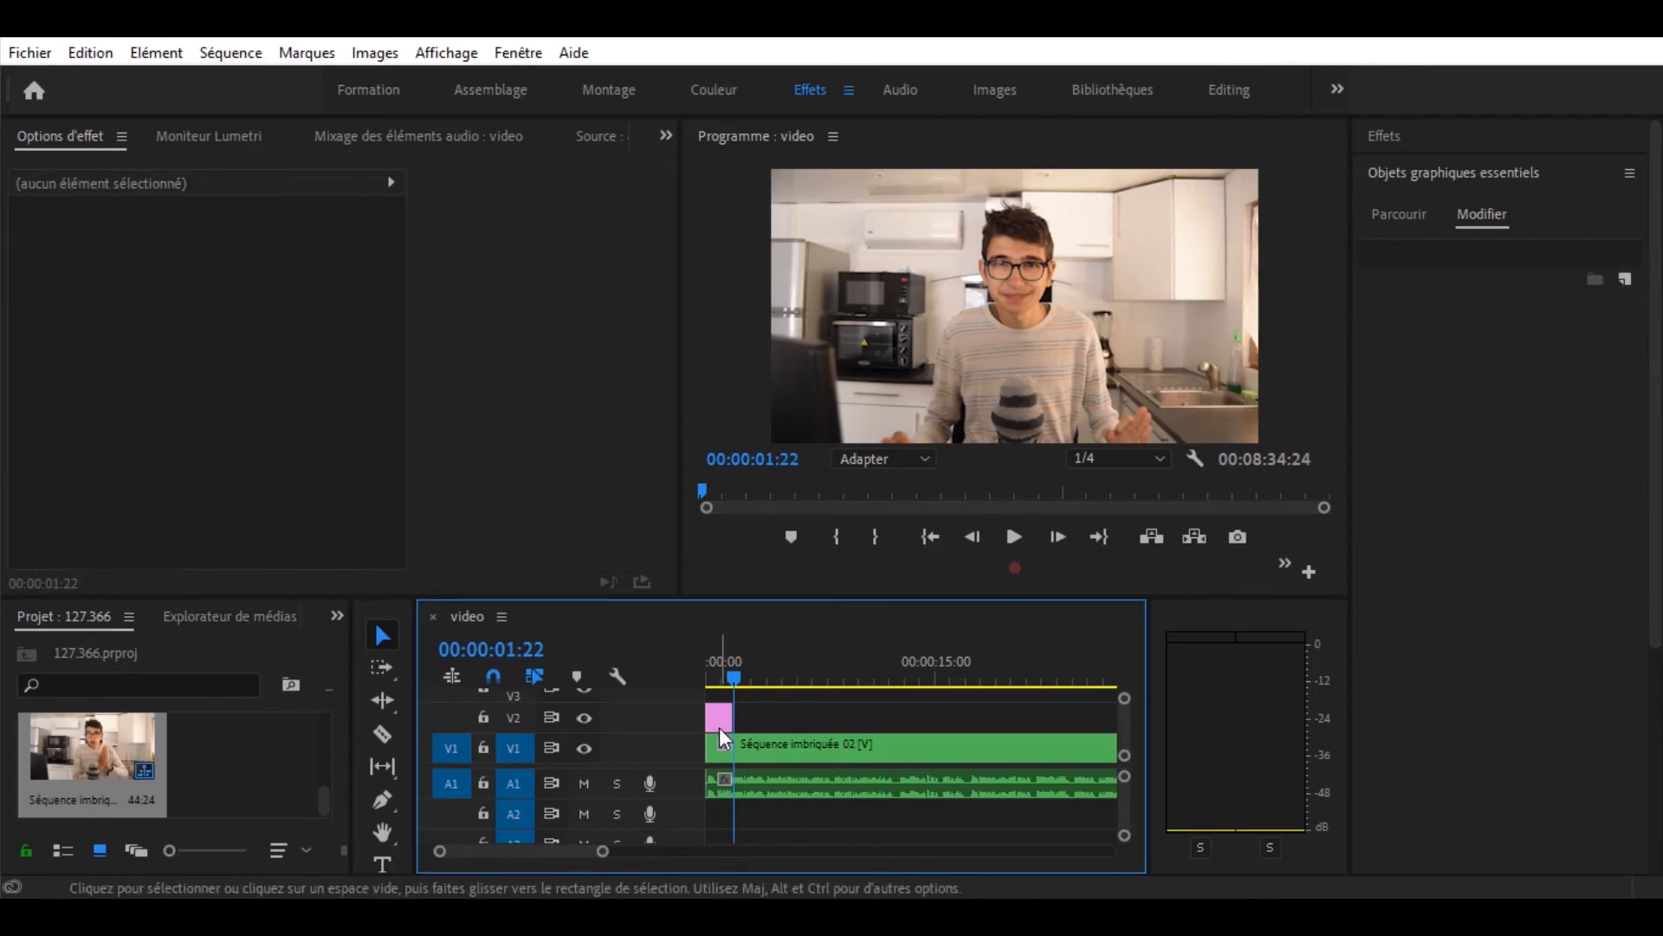
Try to paste a copy of the subtitle clip at 00:00:01:22 with V1 targeted, and undo the paste.
click(719, 724)
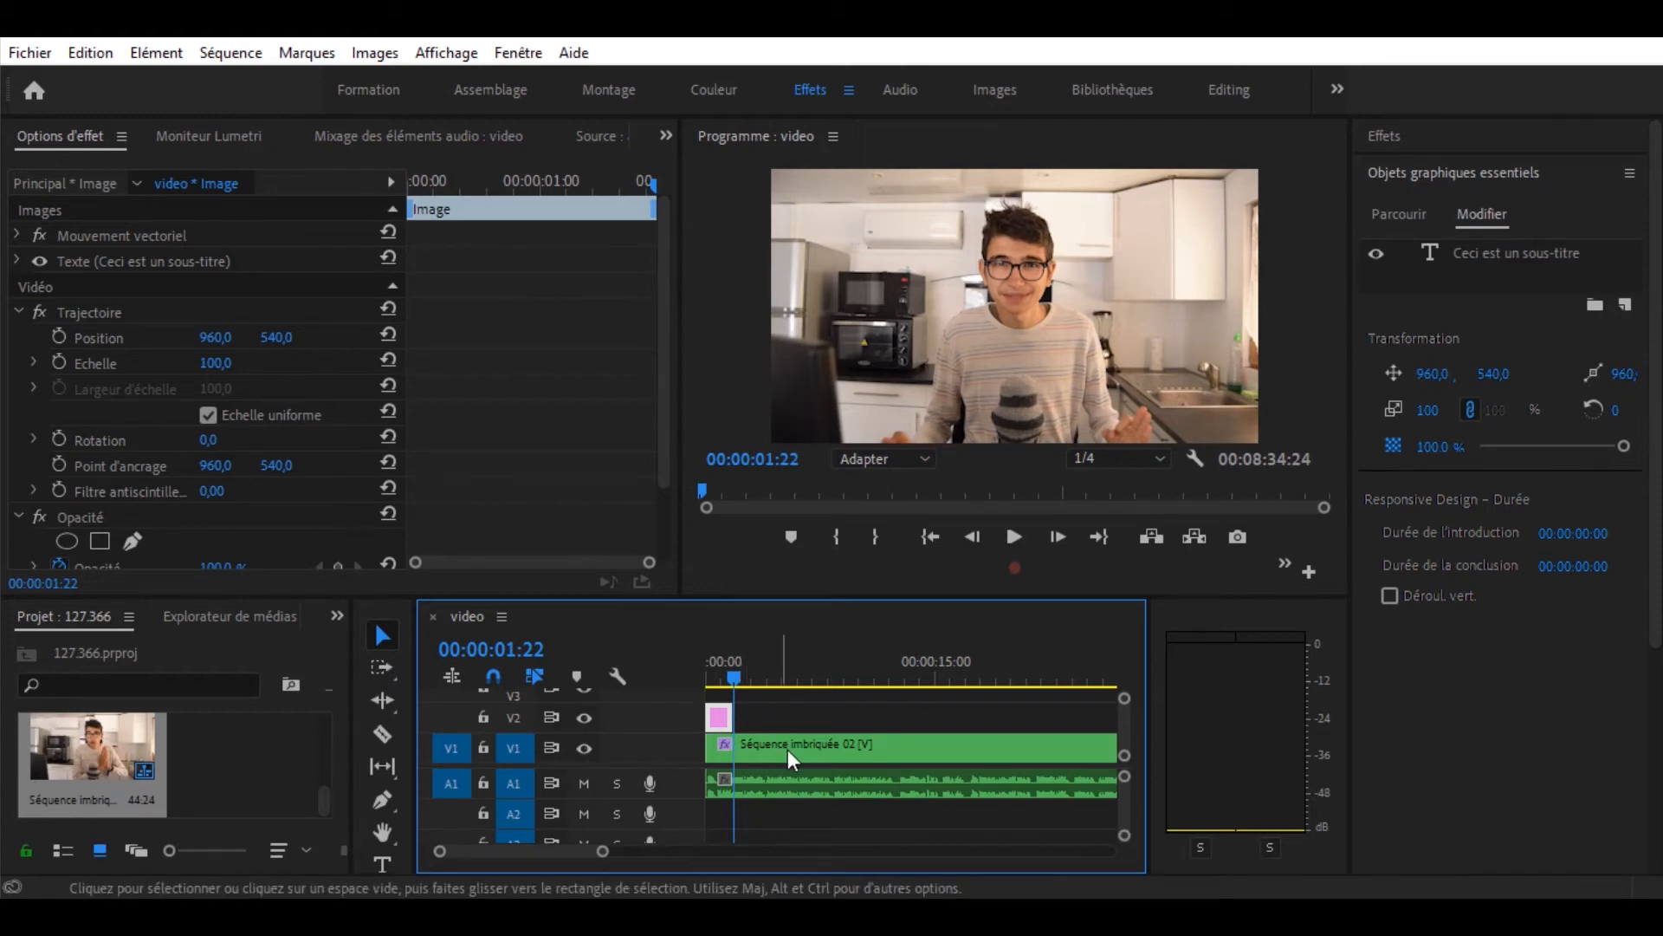
key(space)
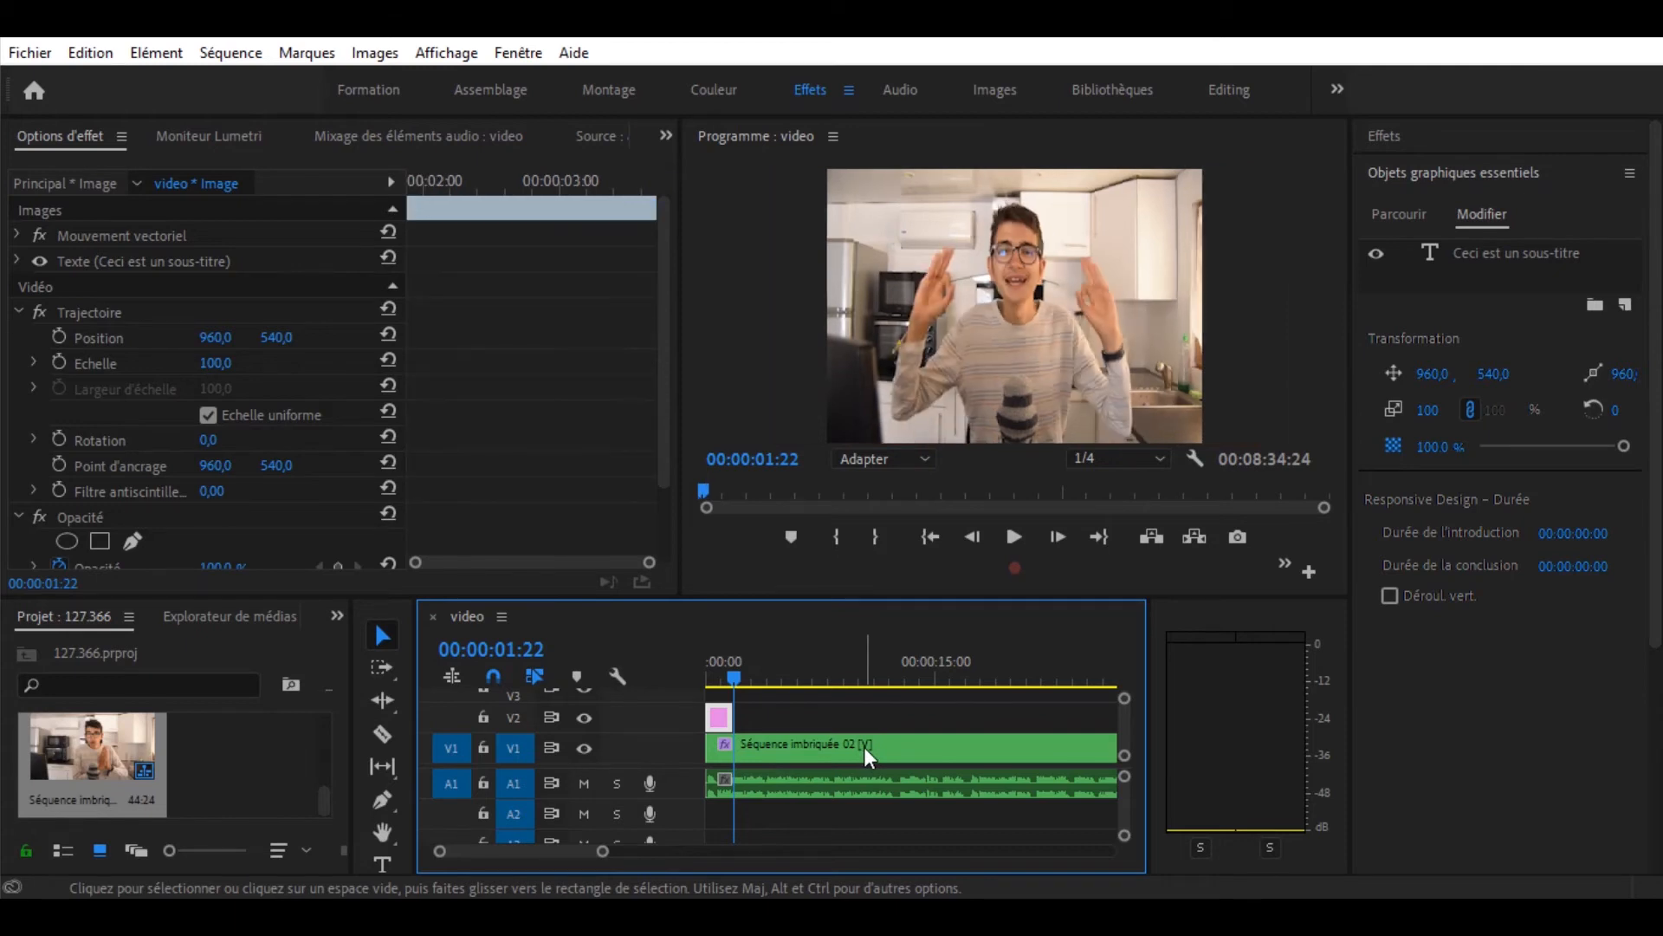
key(ctrl+v)
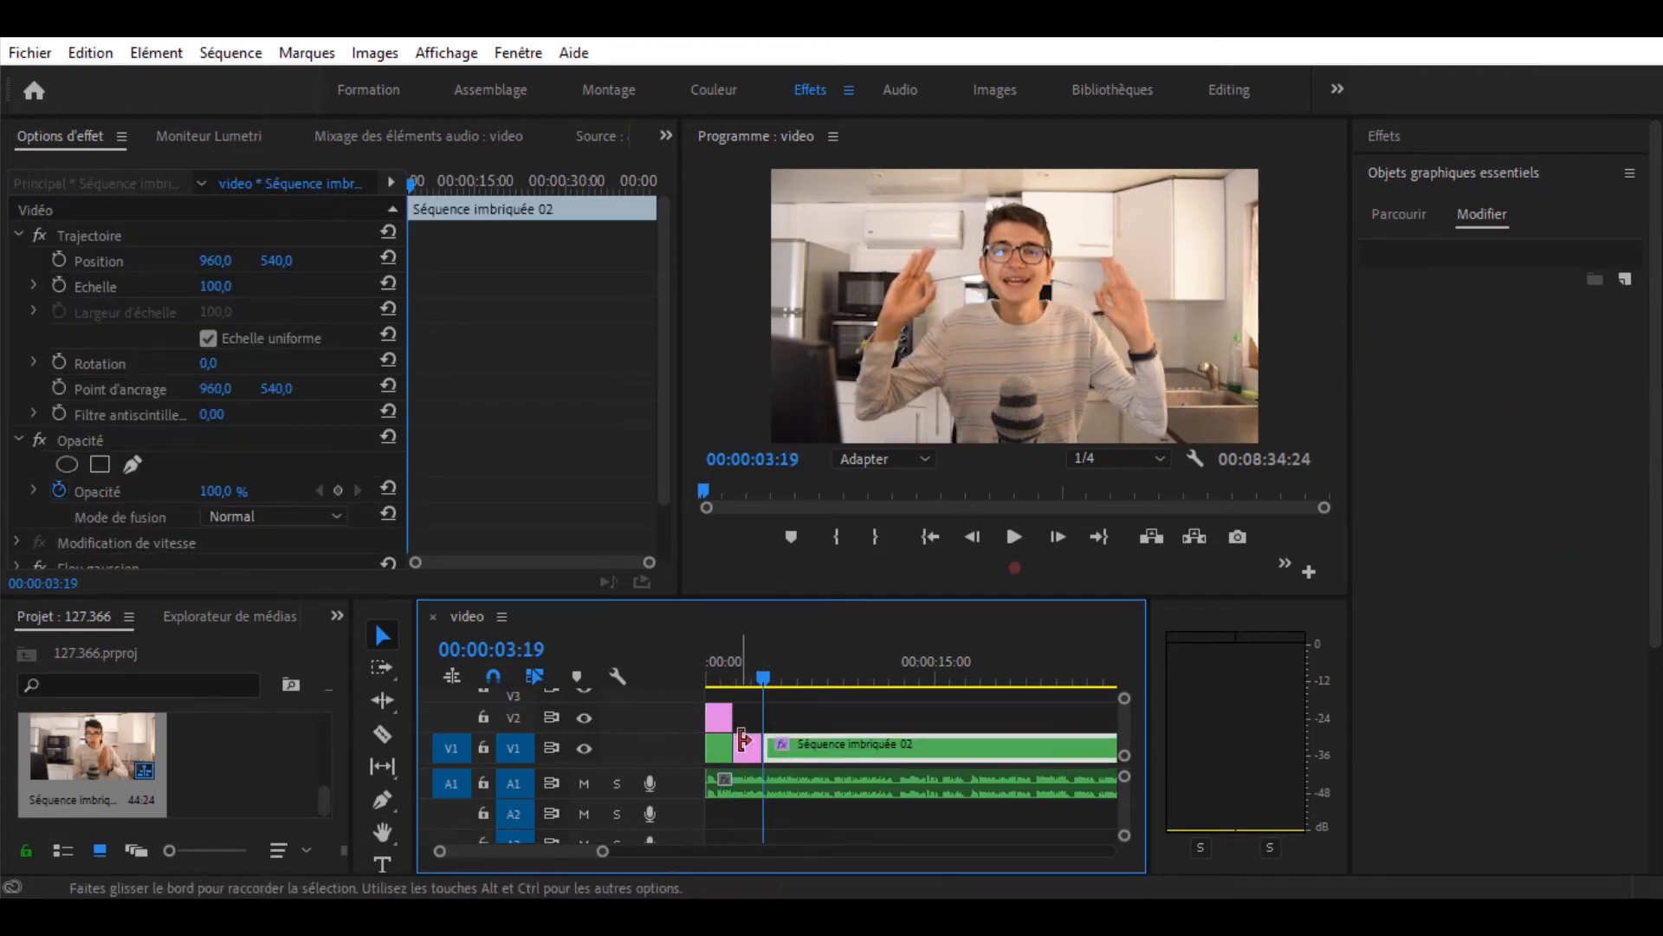
key(ctrl+z)
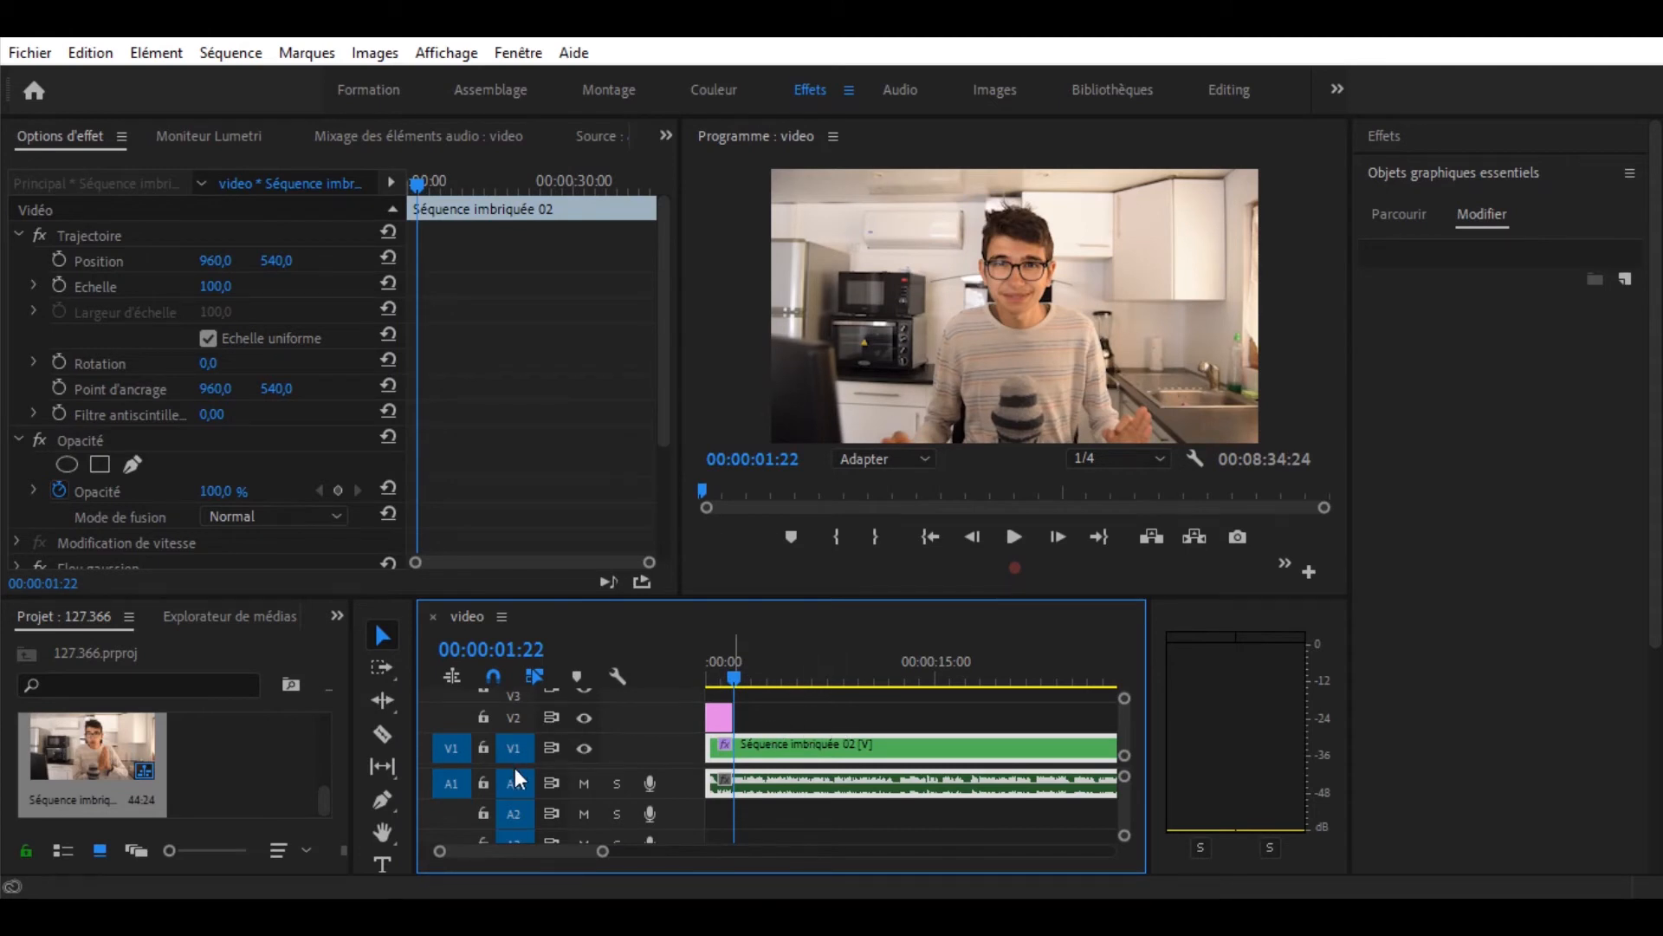
Target V2 instead of V1, paste a copy of the subtitle clip right after the first one, and move the playhead to 00:00:02:10.
click(518, 719)
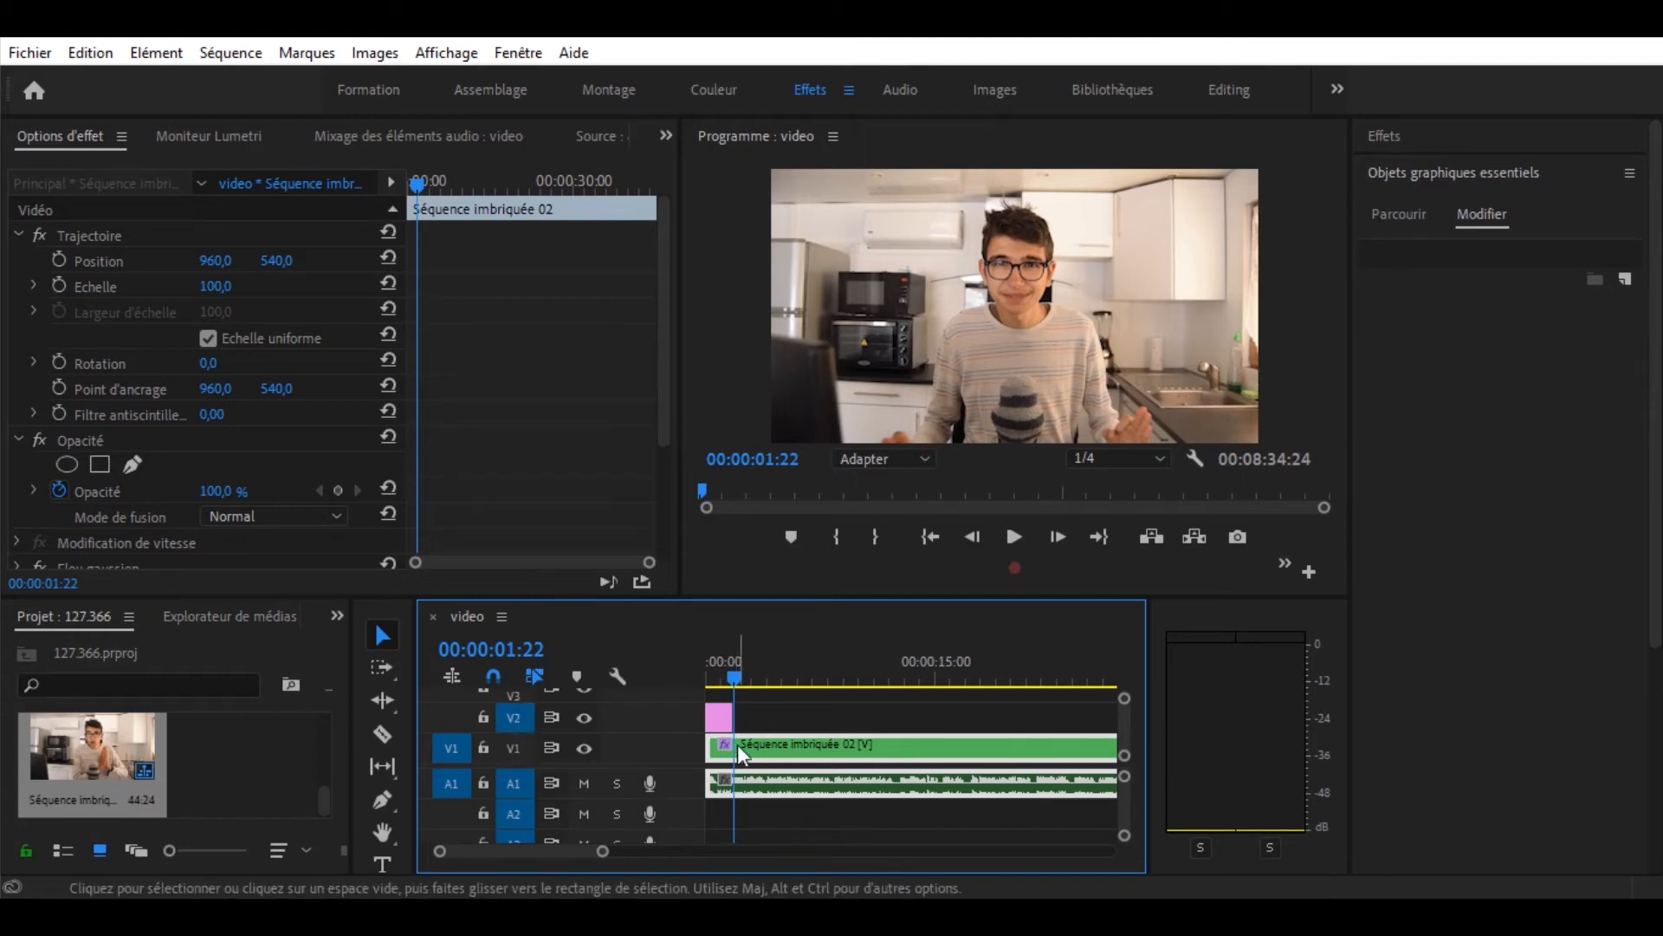
key(ctrl+v)
key(ctrl+v)
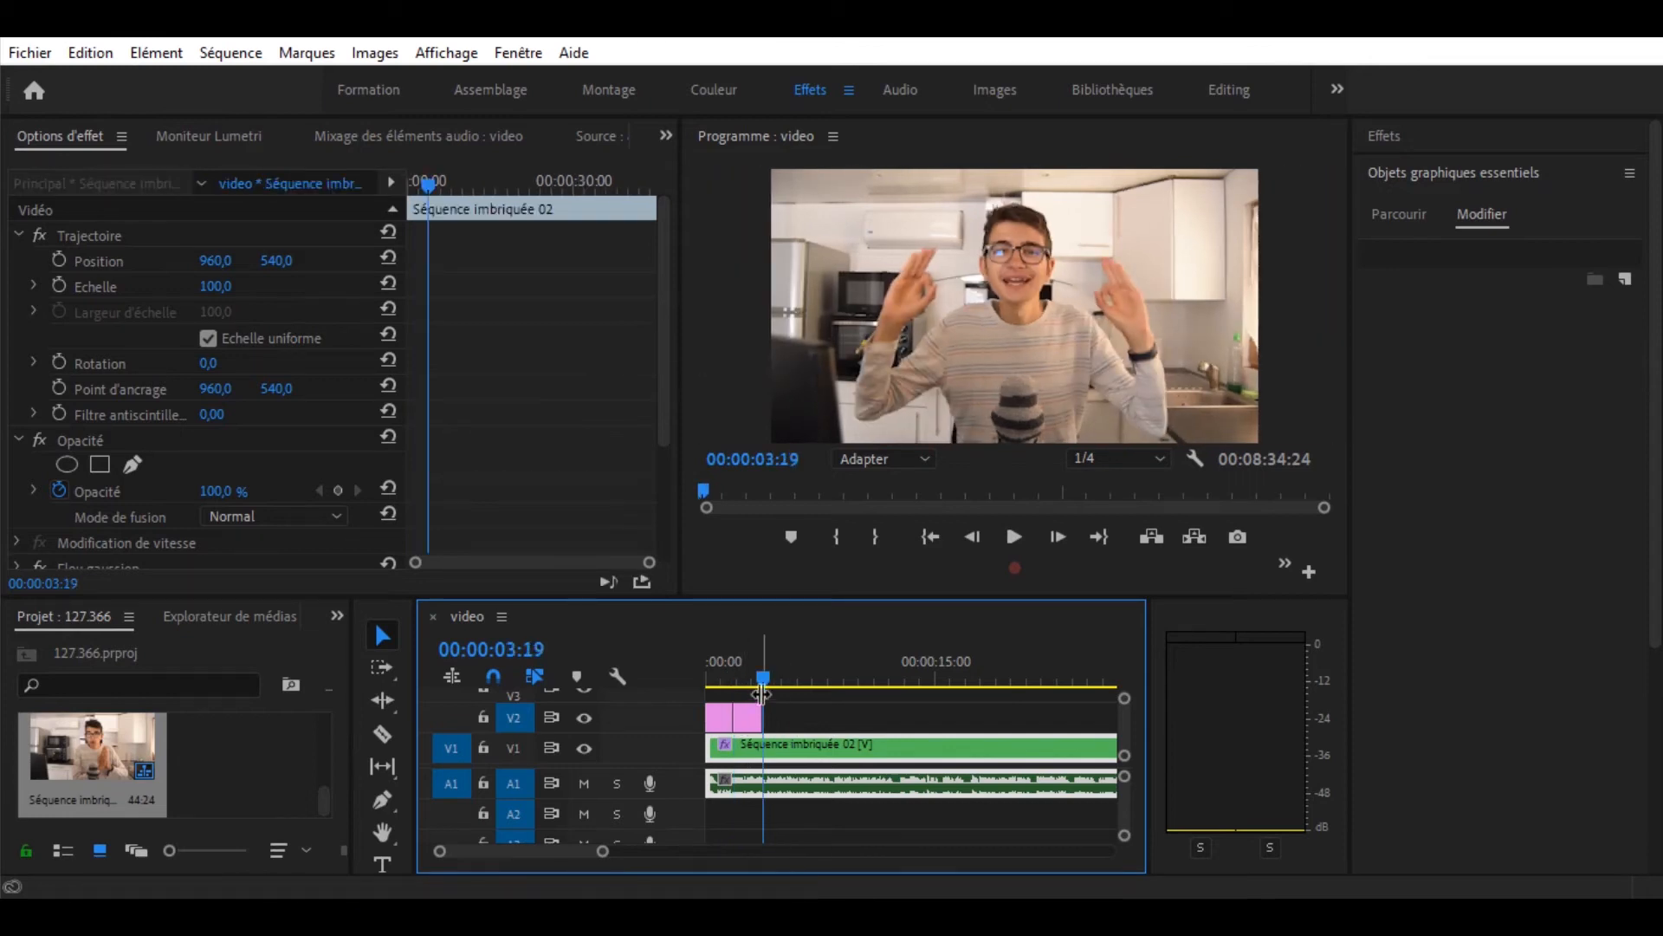
drag(765, 682, 742, 681)
click(382, 864)
click(382, 635)
click(815, 724)
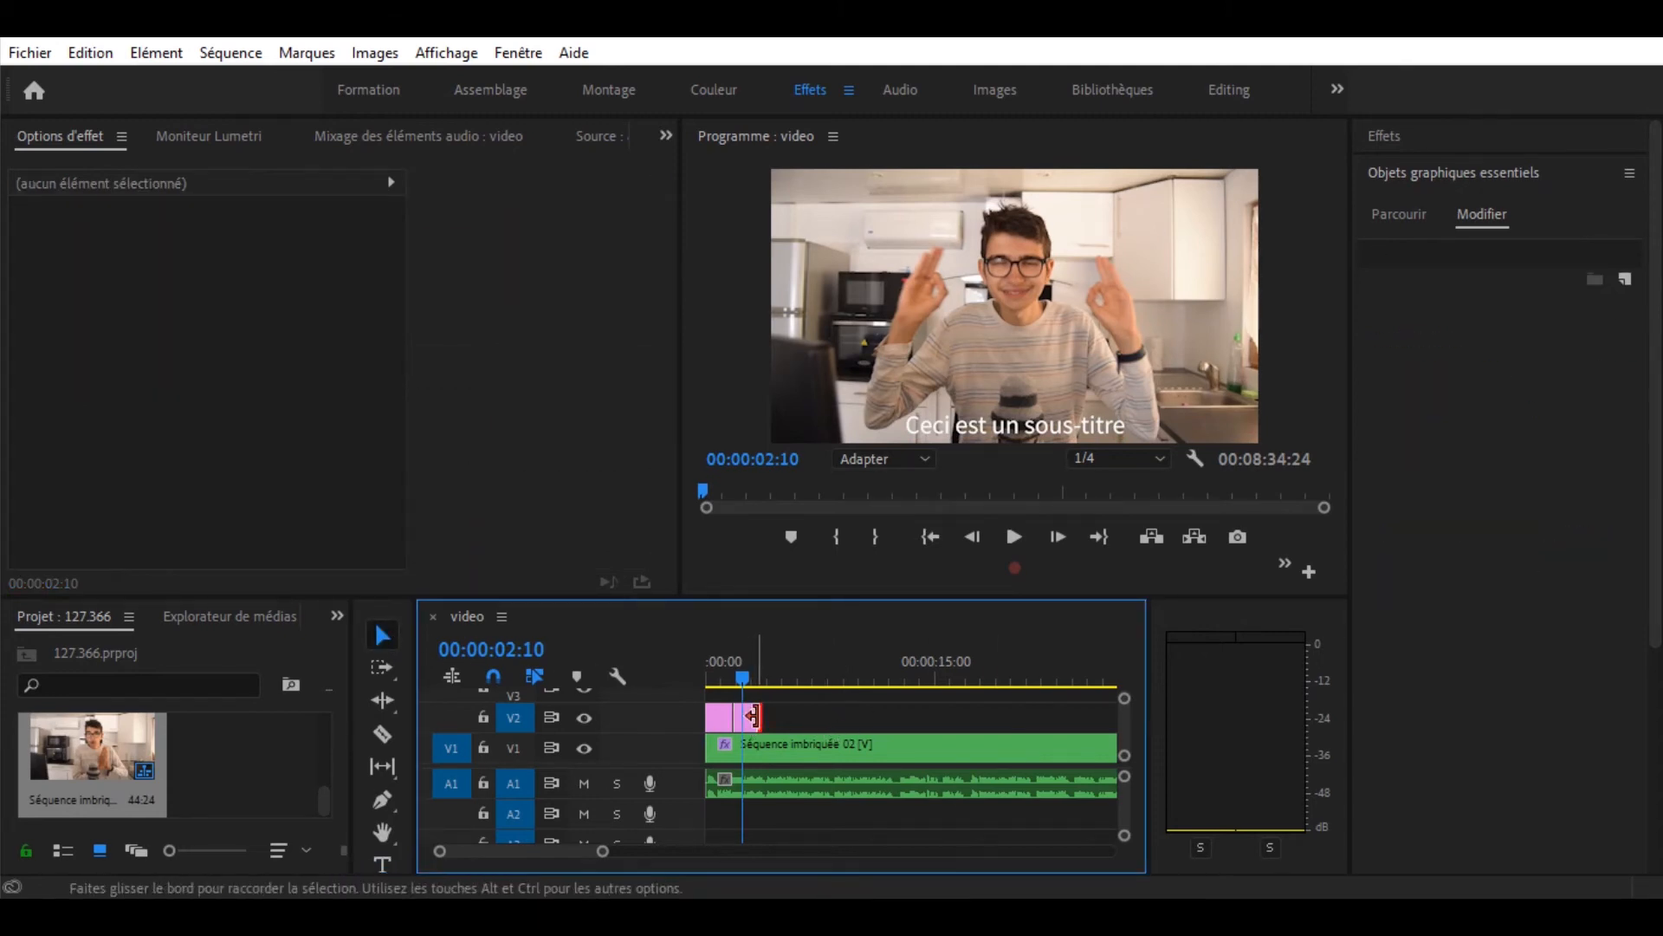
Delete both subtitle clips from V2.
drag(752, 715, 694, 679)
click(722, 720)
key(Delete)
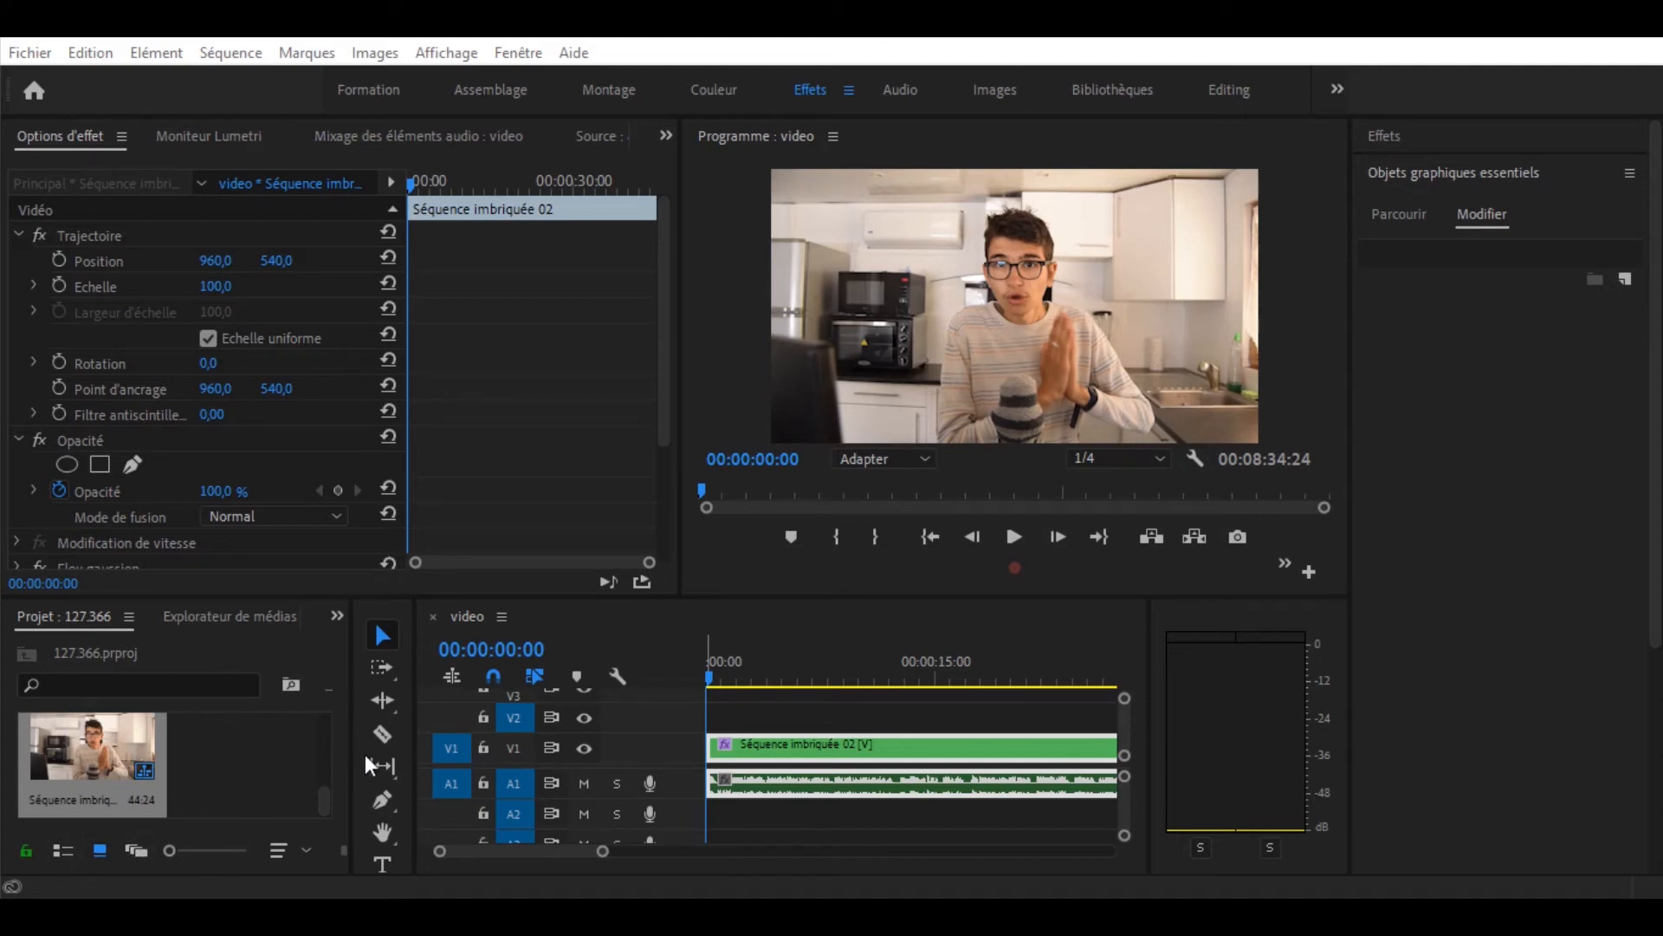
Create a new captions item with the standard "Sous-titres en clair" at 25 fps and 1920 x 1080.
drag(353, 759, 507, 766)
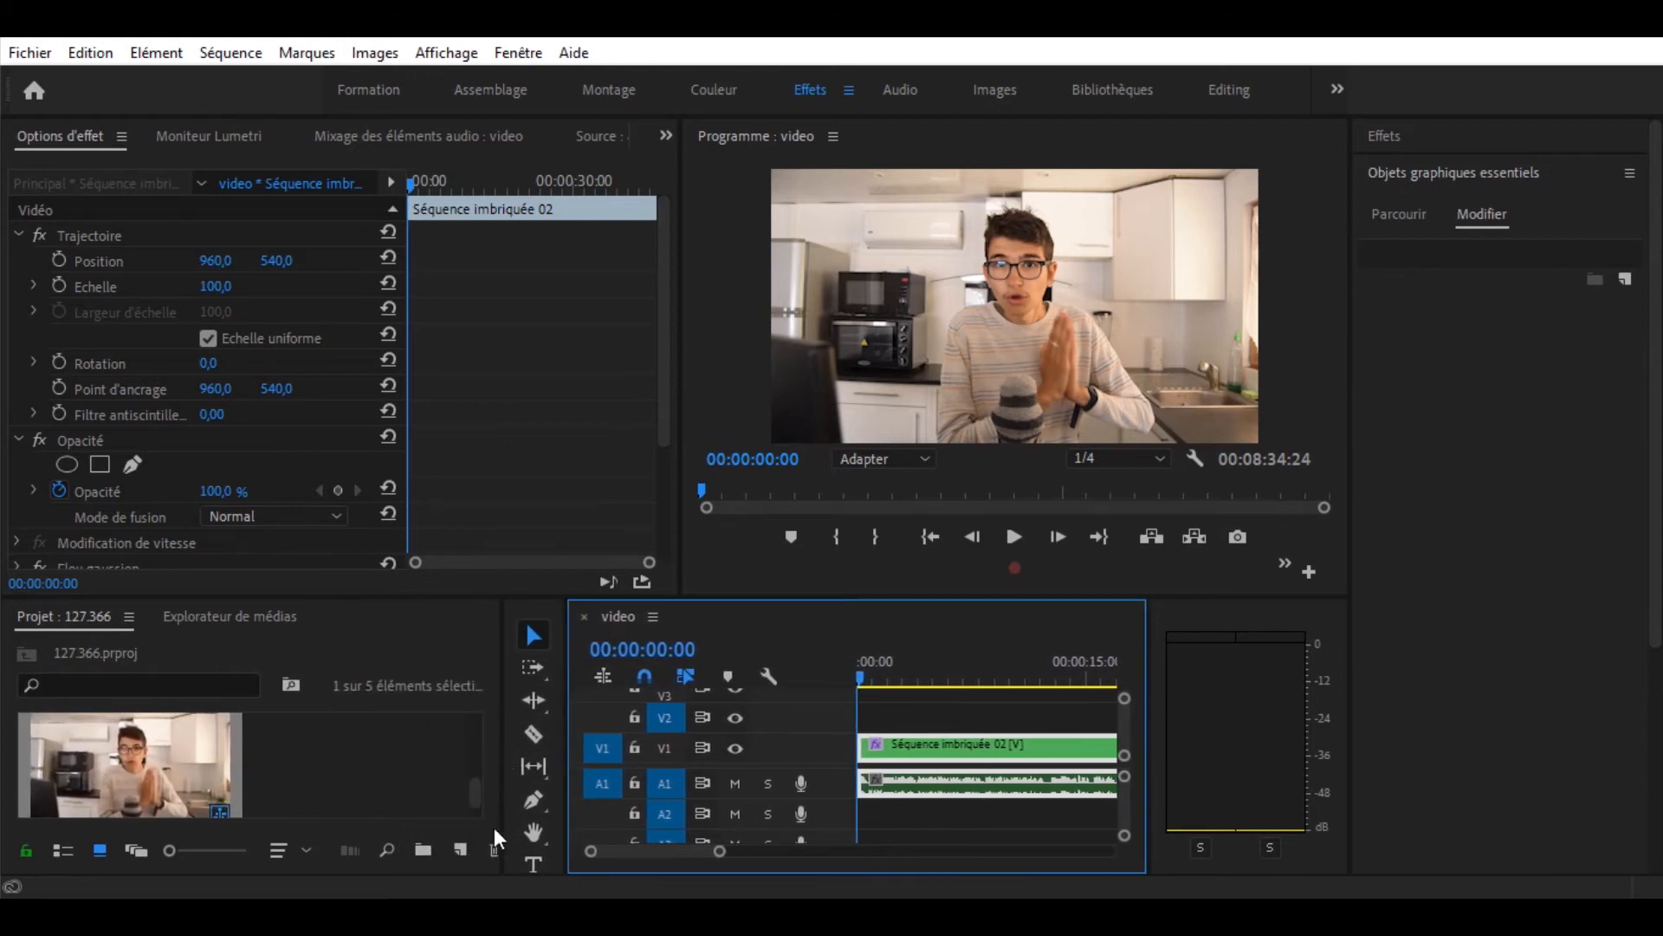
click(459, 853)
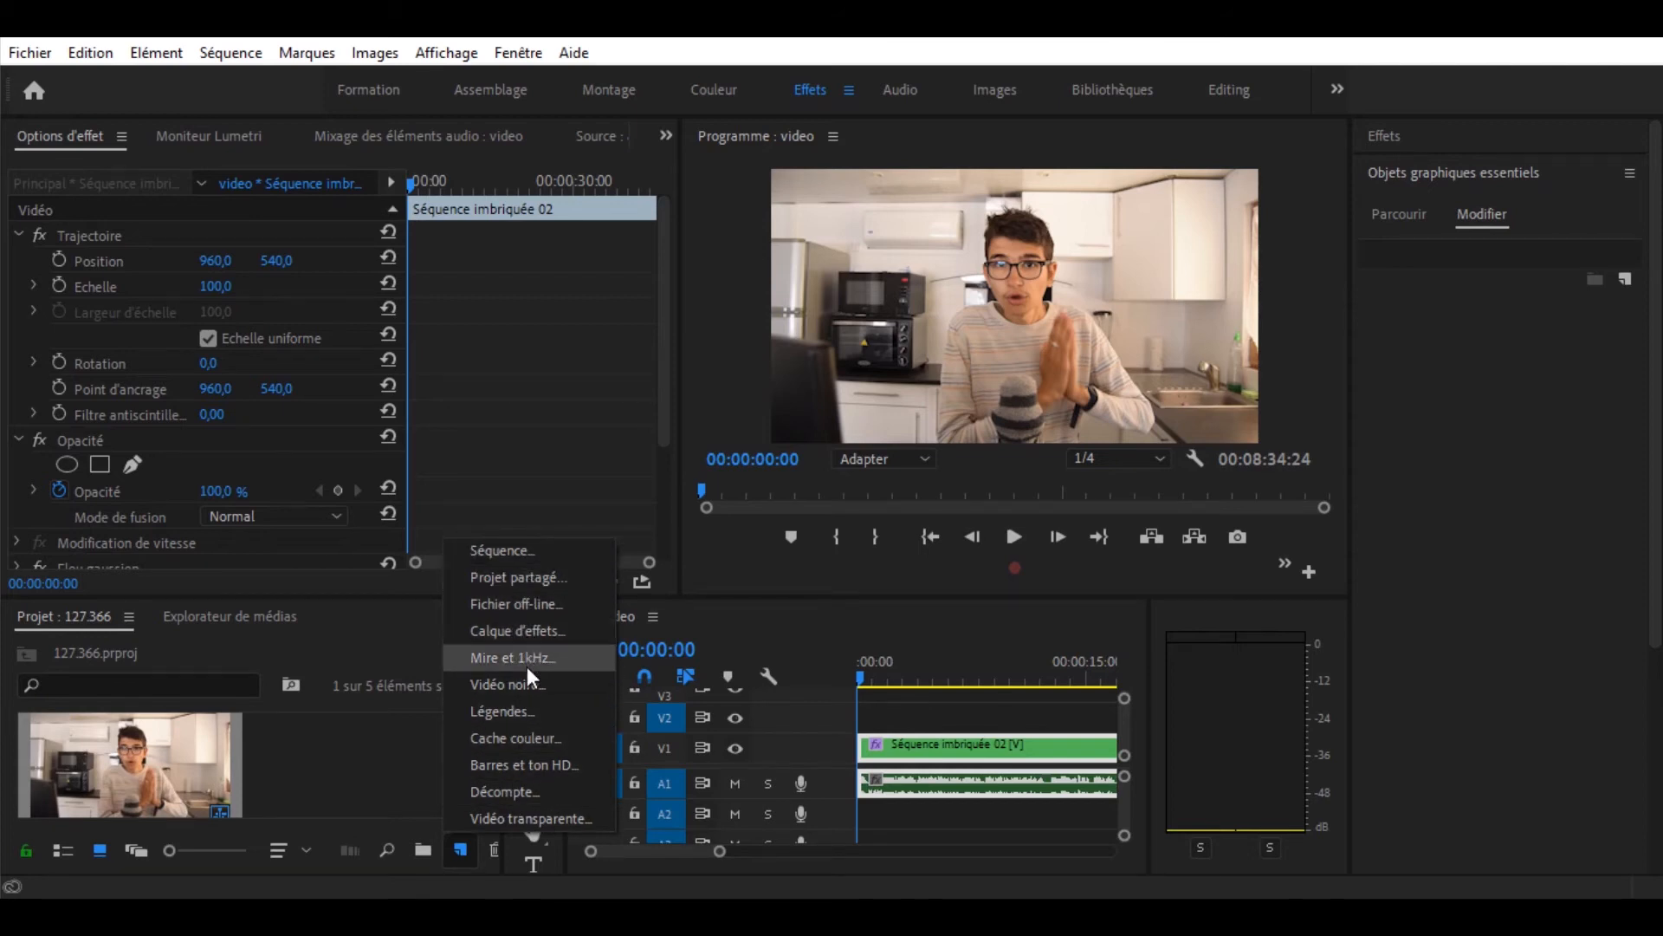
click(522, 715)
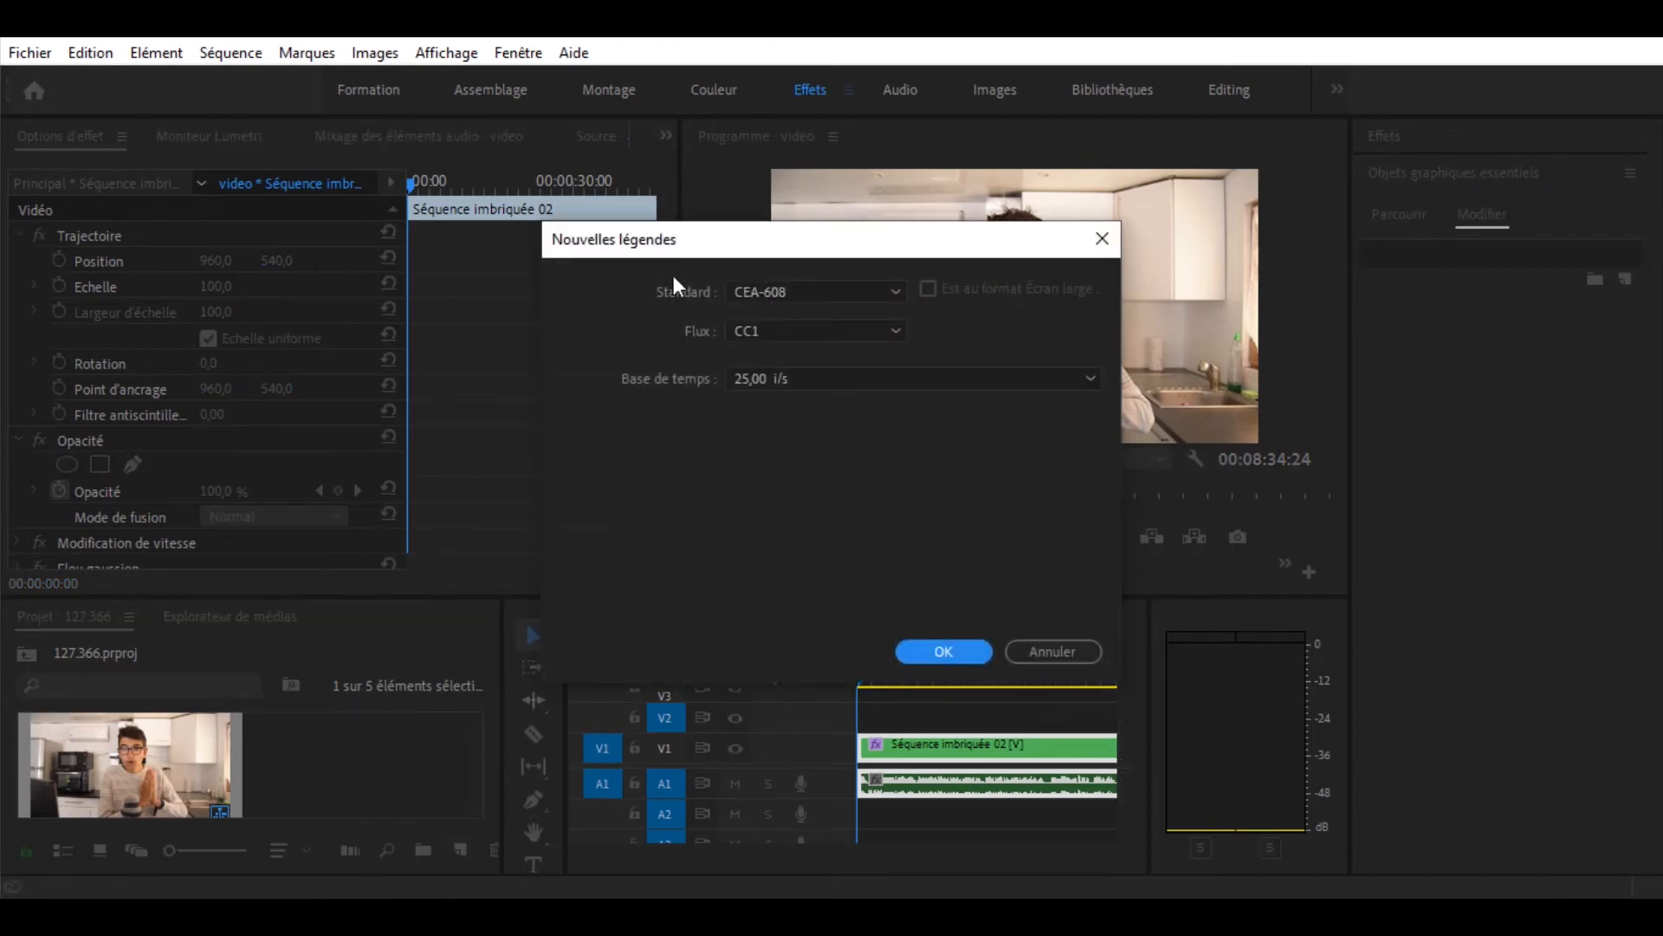
click(780, 295)
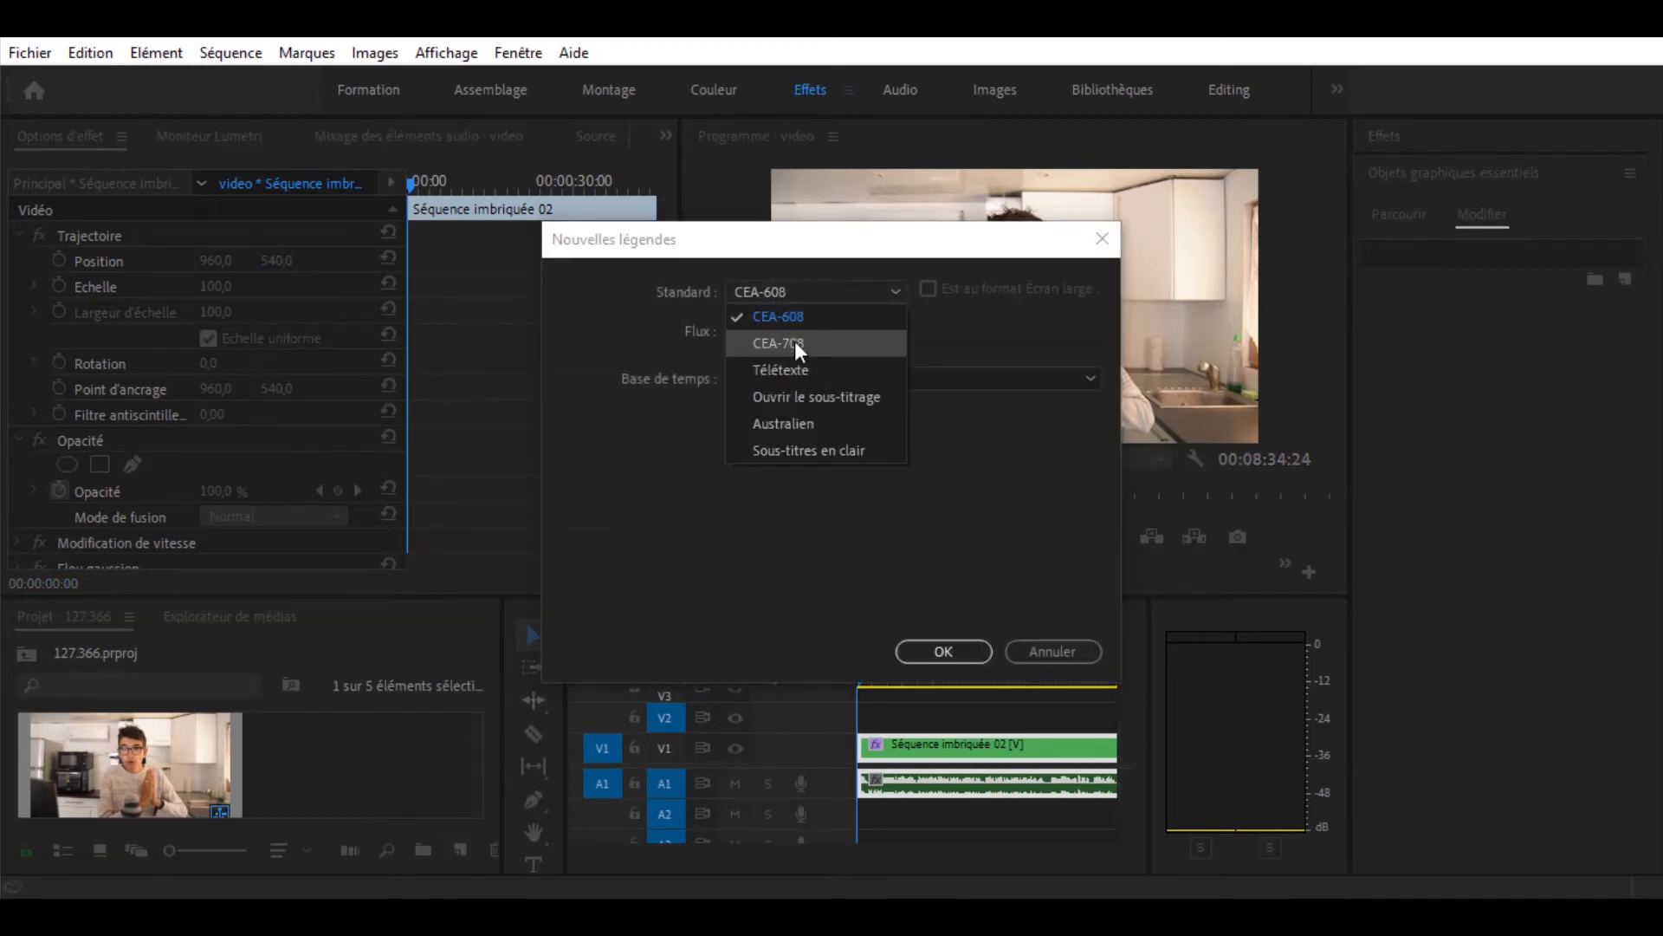
click(804, 452)
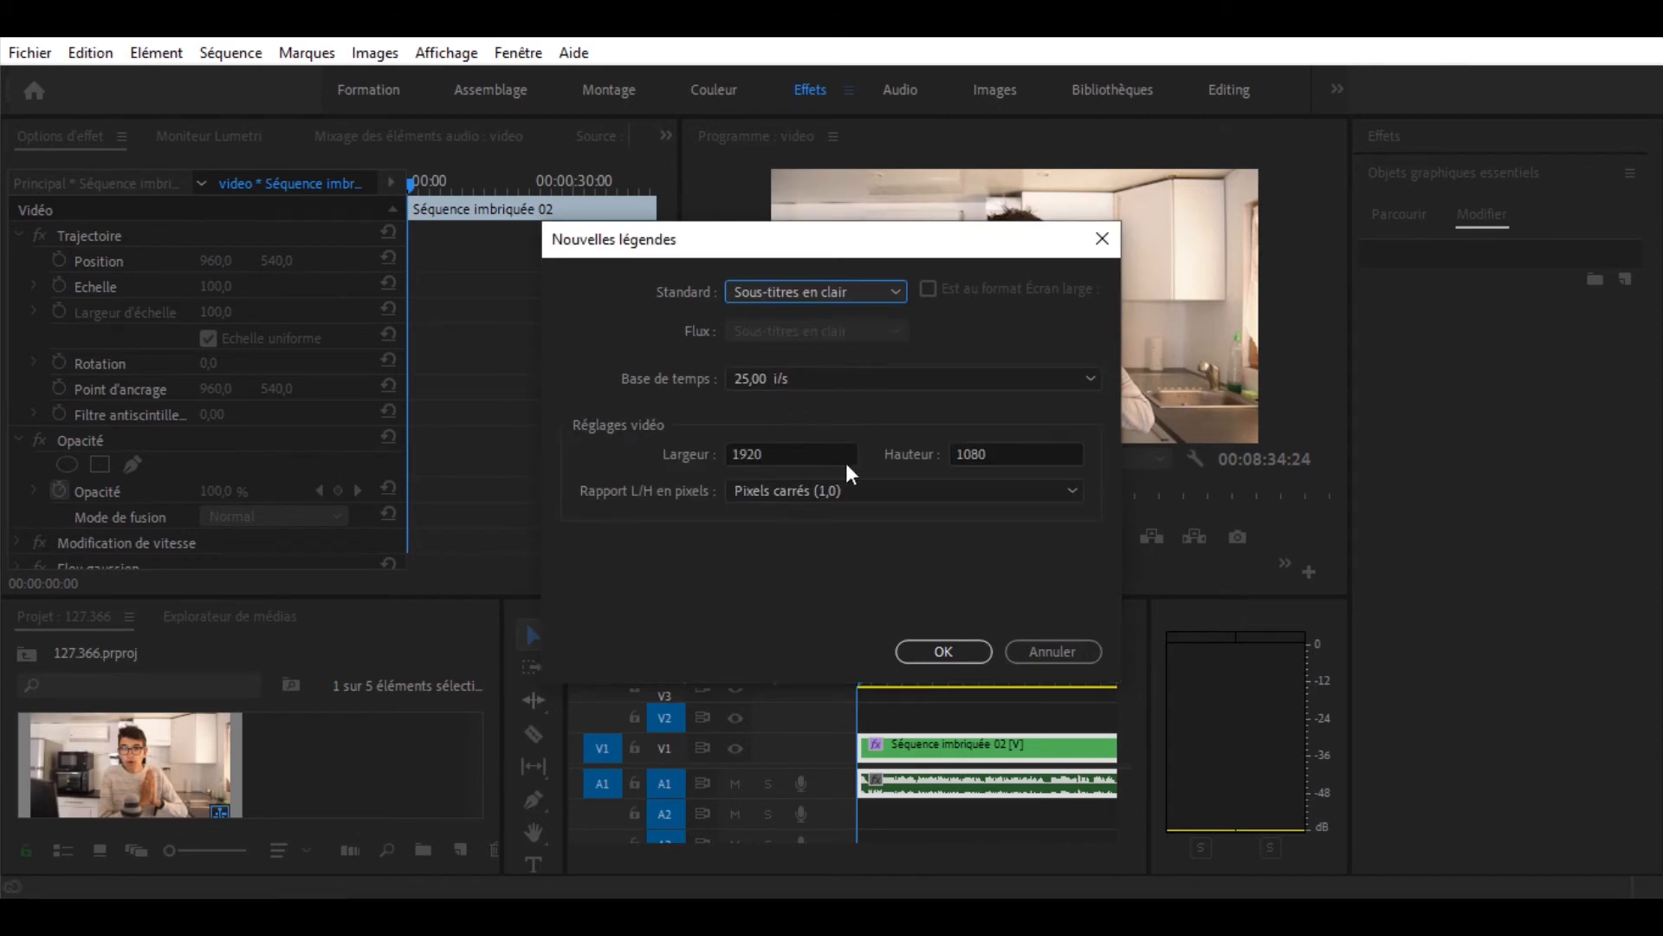
click(943, 650)
Place the "Sous-titres en clair" item on track V2 at the start of the video sequence.
drag(501, 730, 549, 744)
drag(350, 747, 886, 723)
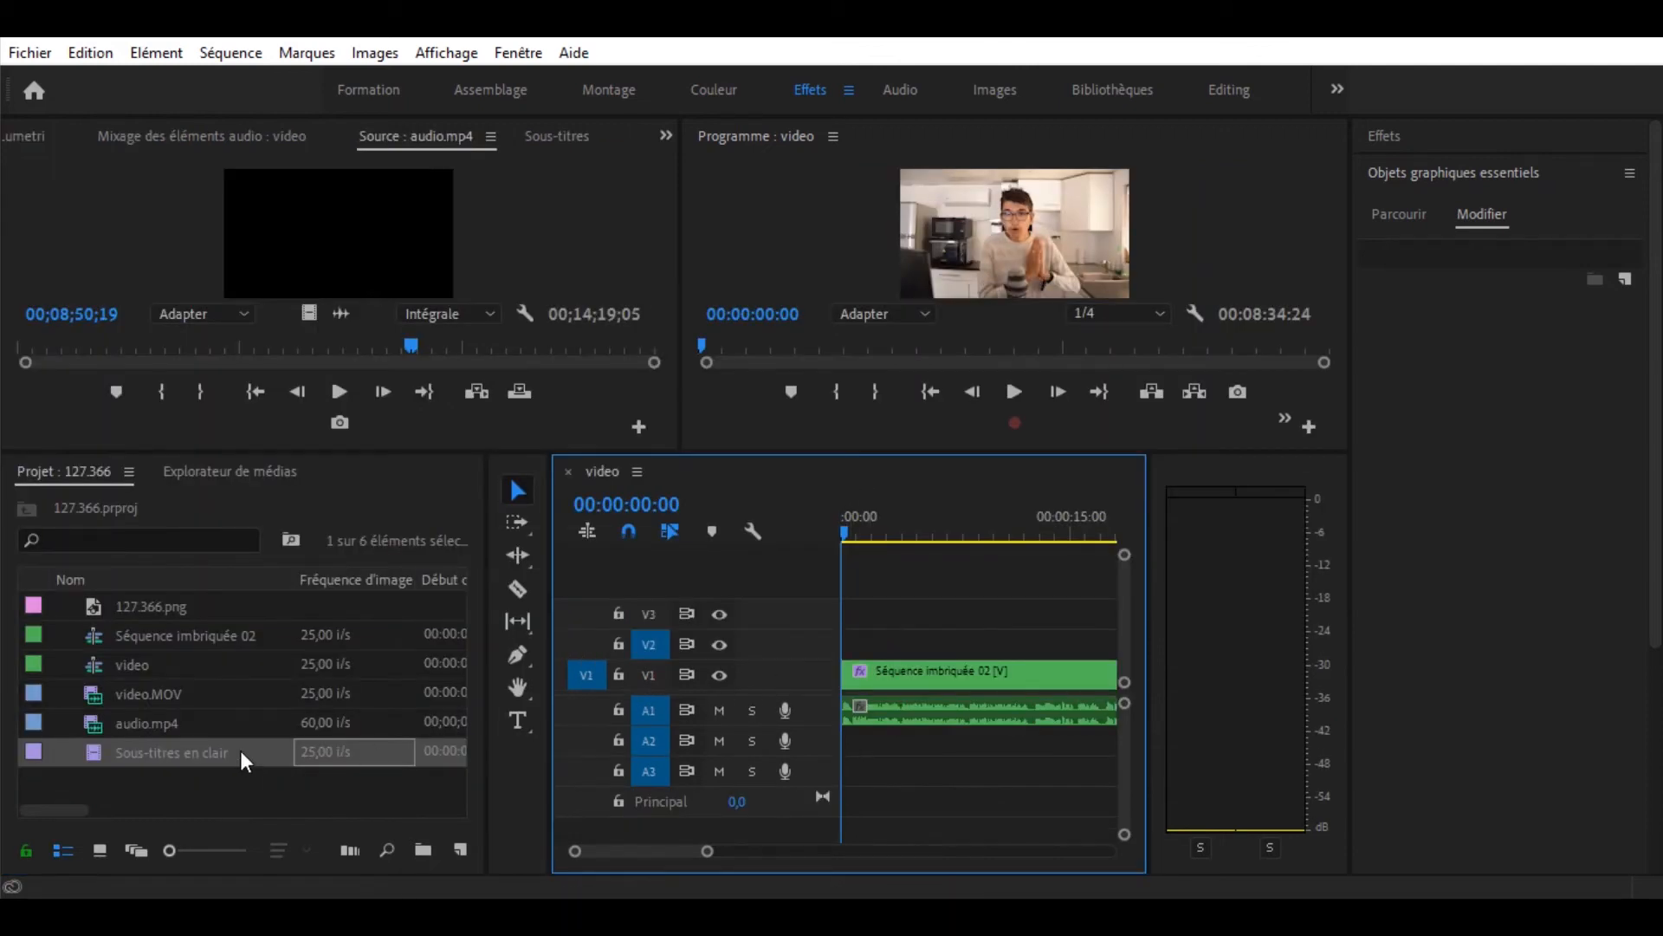
drag(241, 751, 787, 641)
mouse_move(706, 853)
mouse_down()
mouse_move(652, 856)
mouse_move(678, 854)
mouse_up()
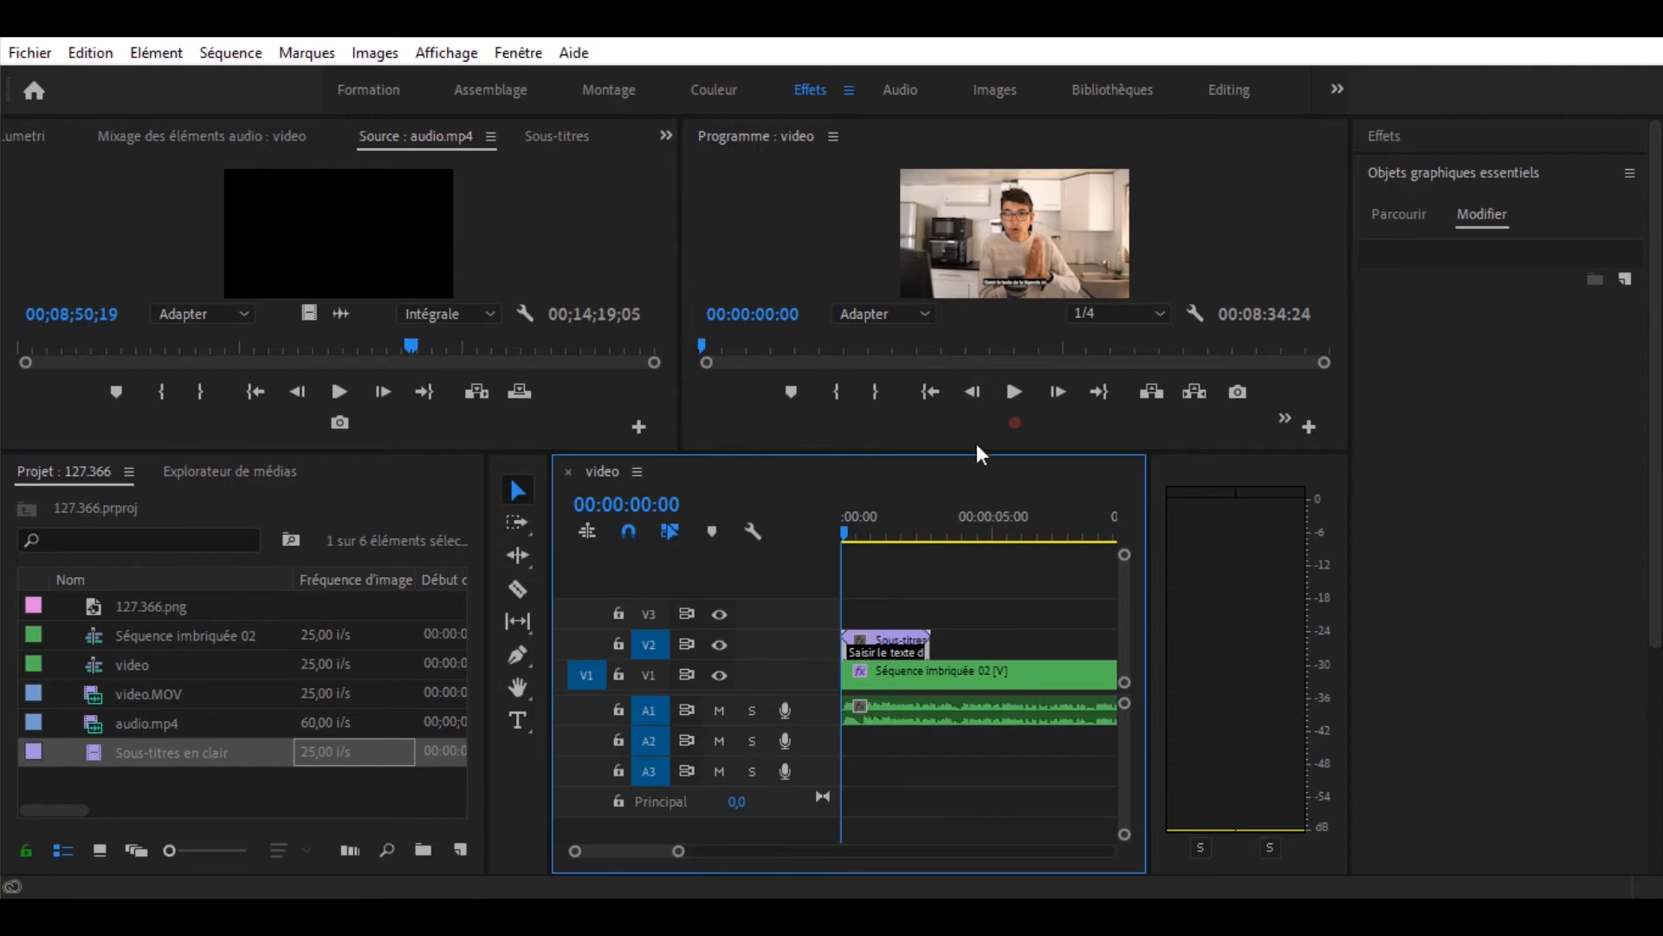
Enlarge the program preview, open the captions clip on V2 for editing, and widen the caption editor to show all its settings.
drag(970, 451, 966, 544)
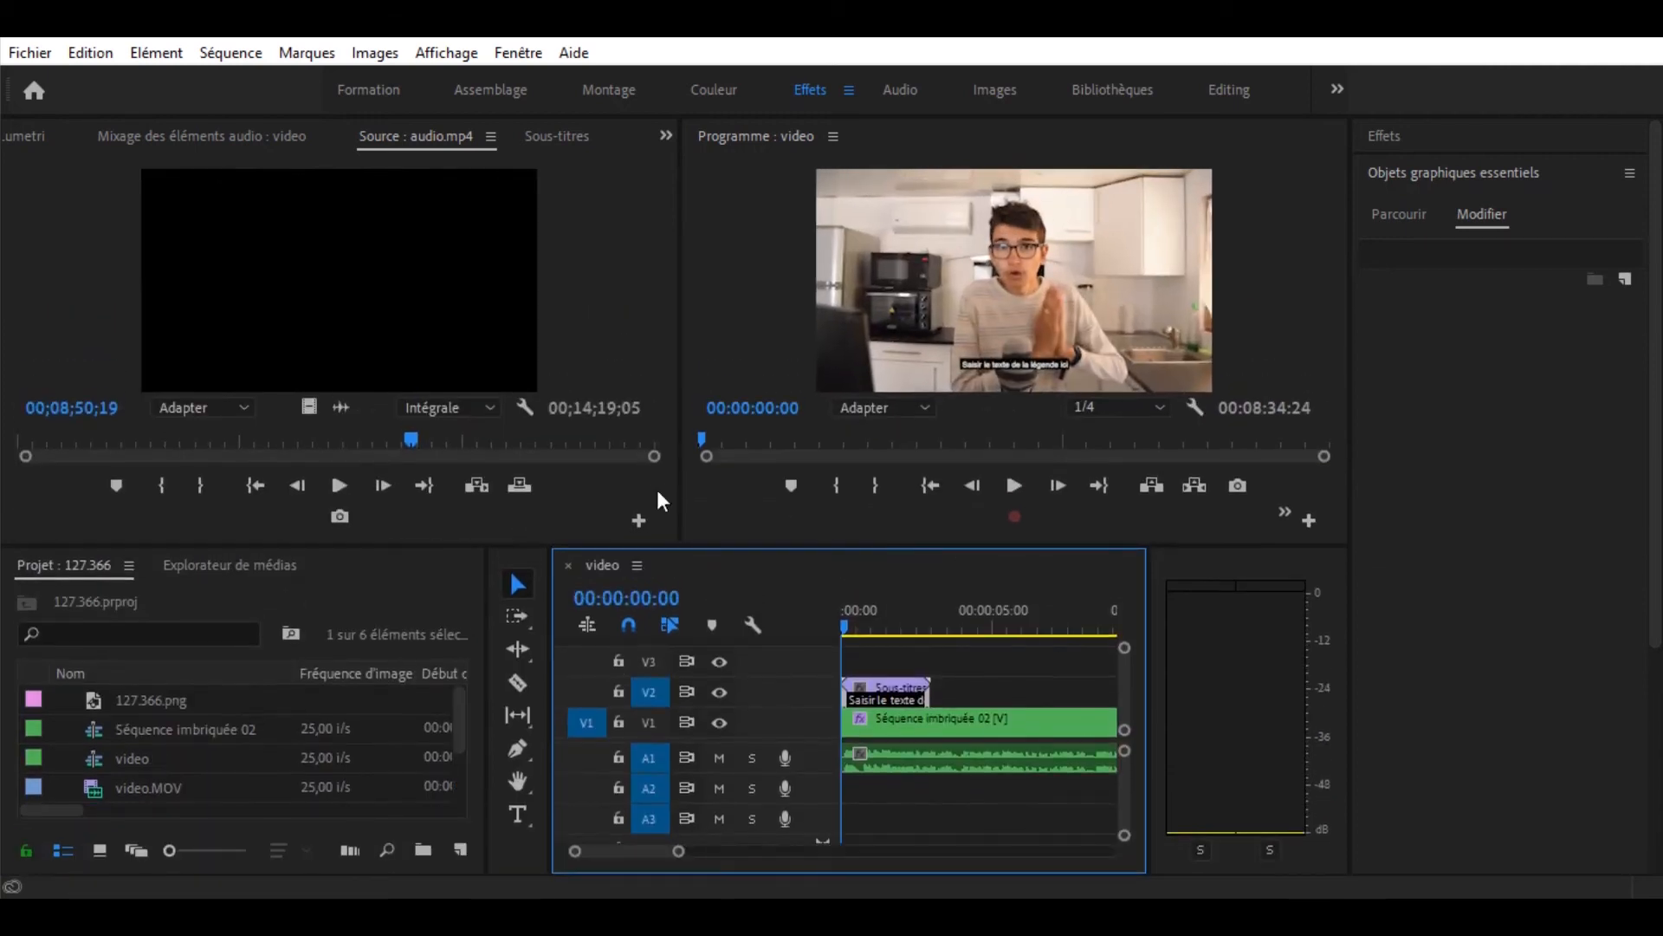
drag(683, 498, 572, 495)
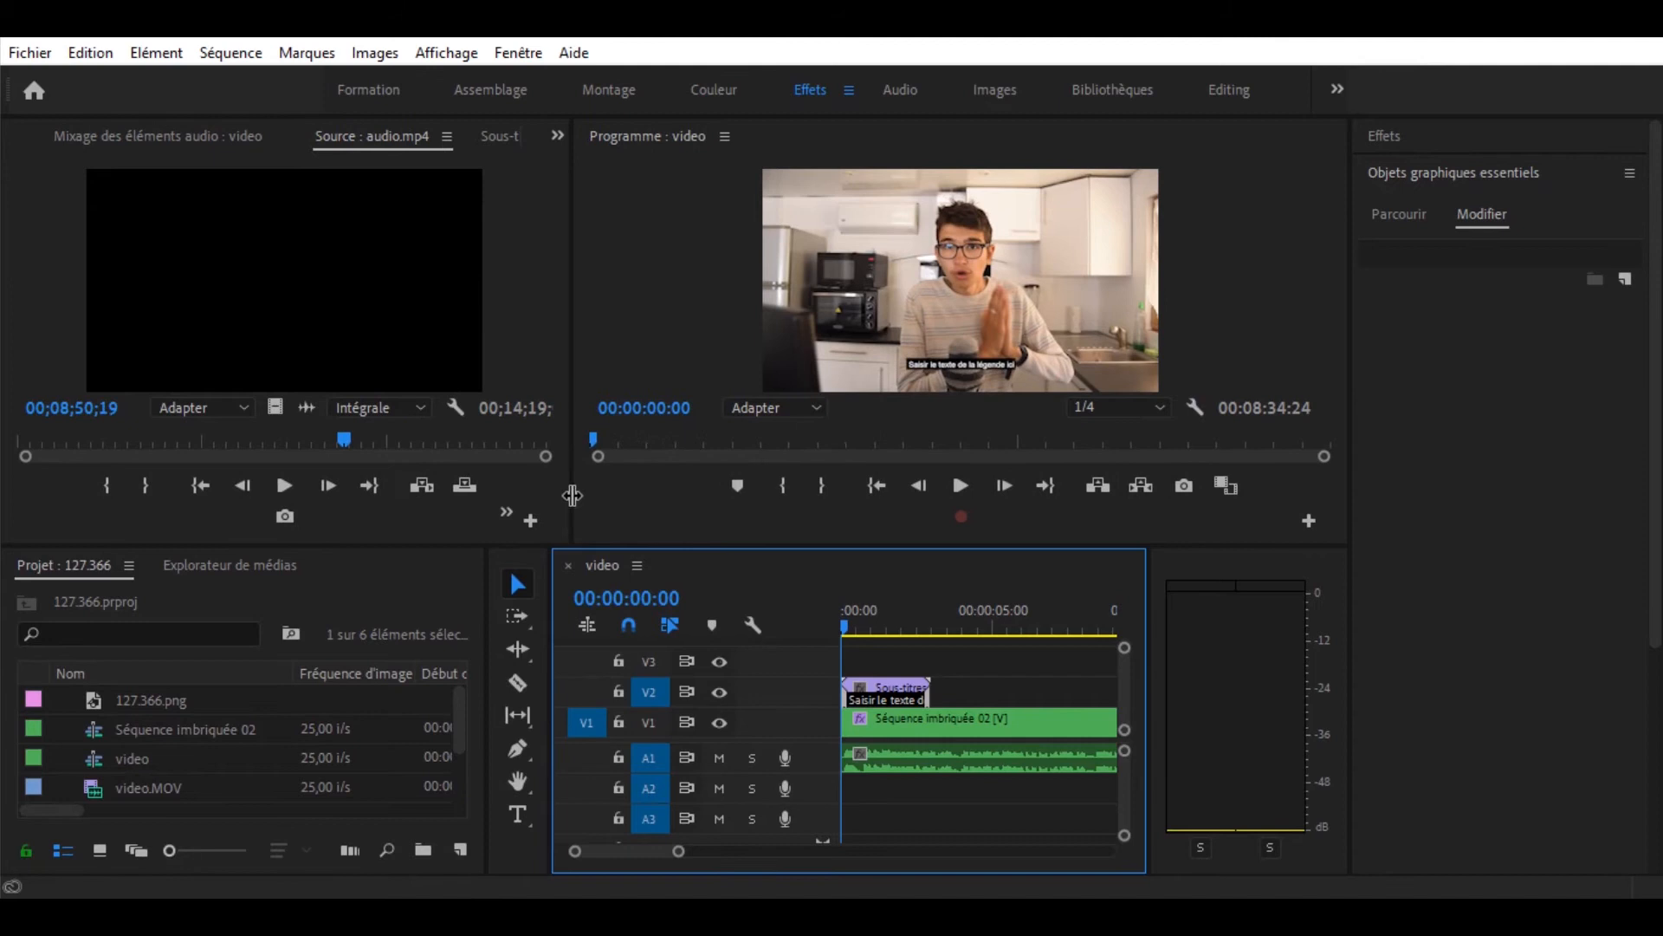
drag(978, 543, 976, 597)
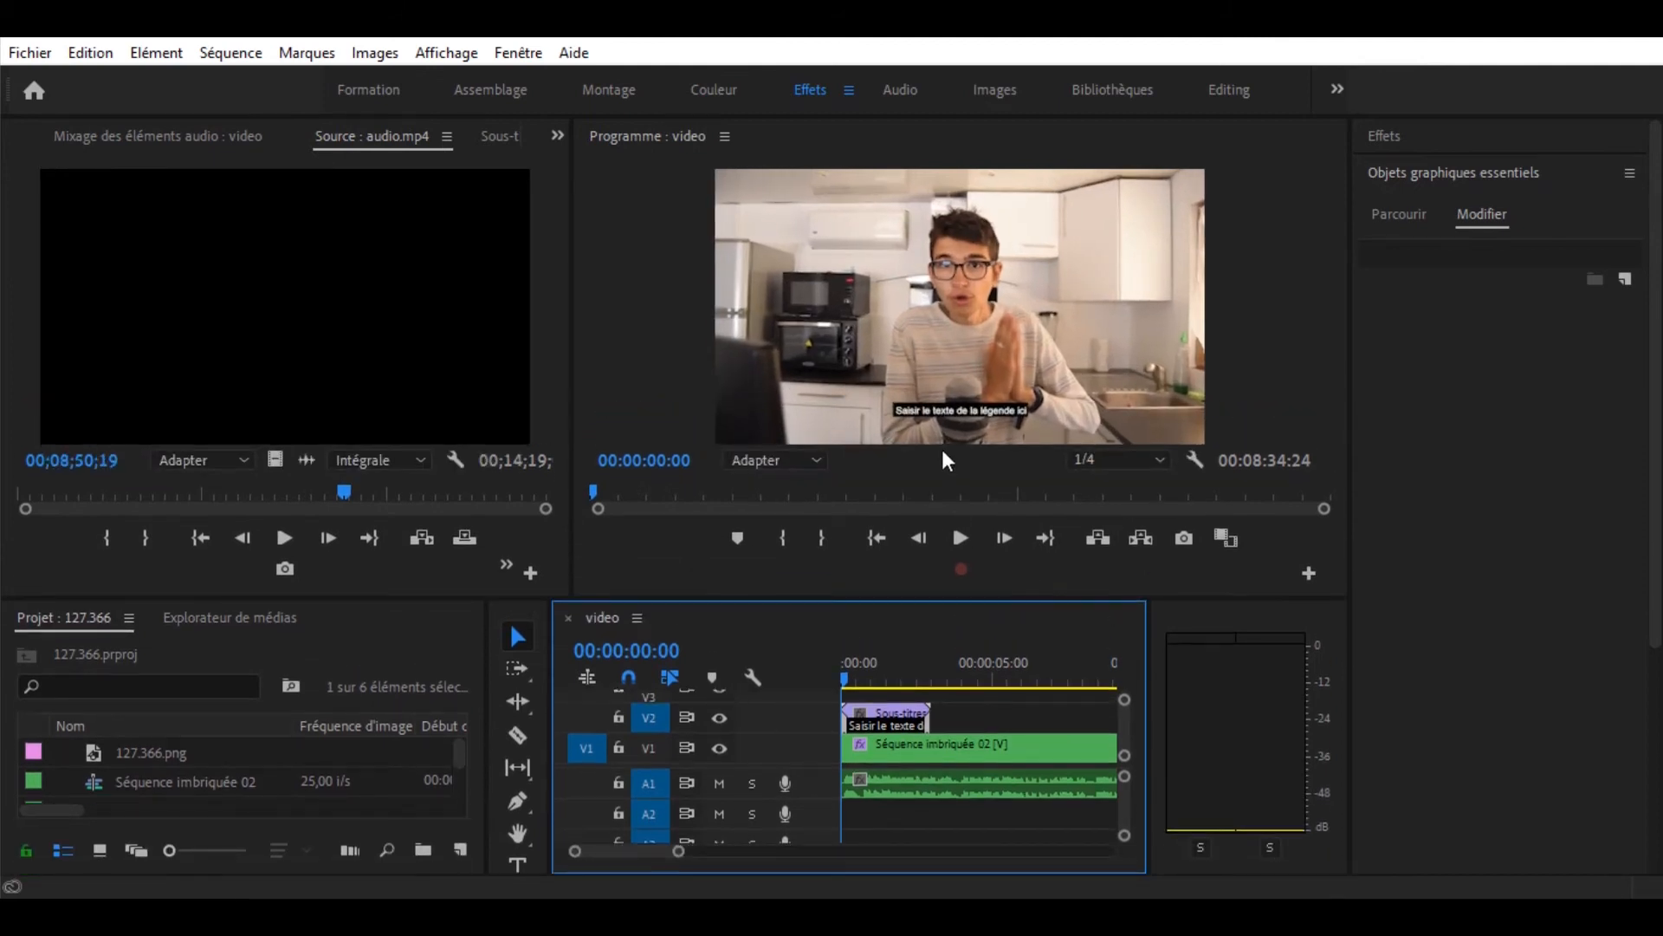
double_click(872, 723)
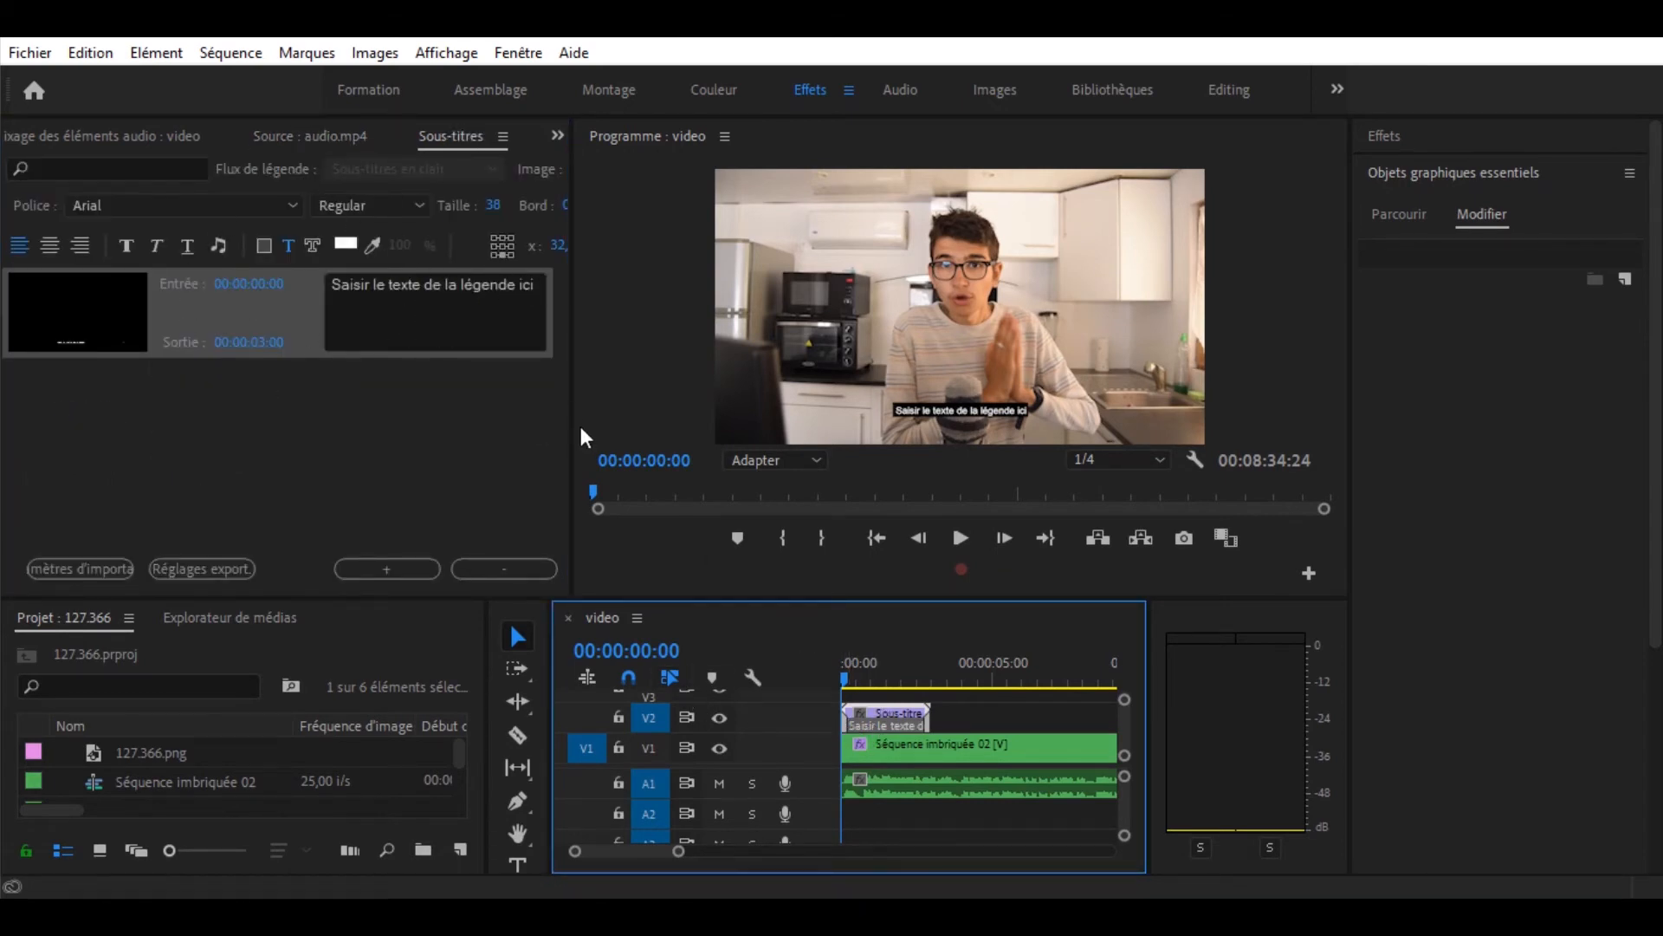
drag(570, 423, 801, 448)
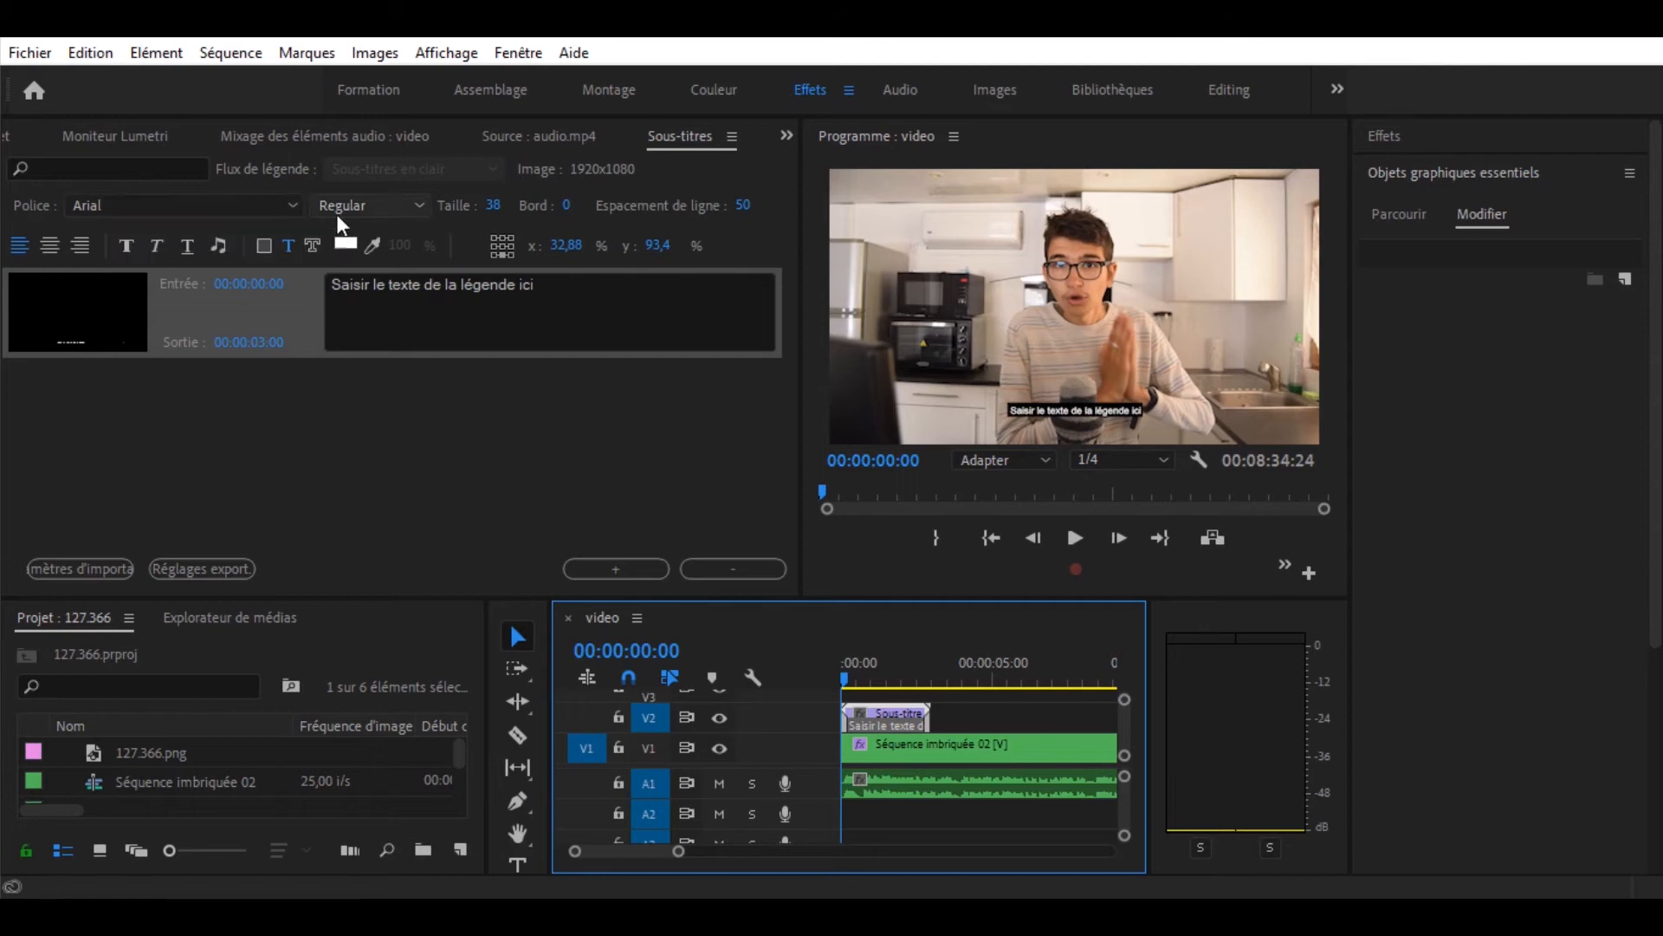
click(366, 208)
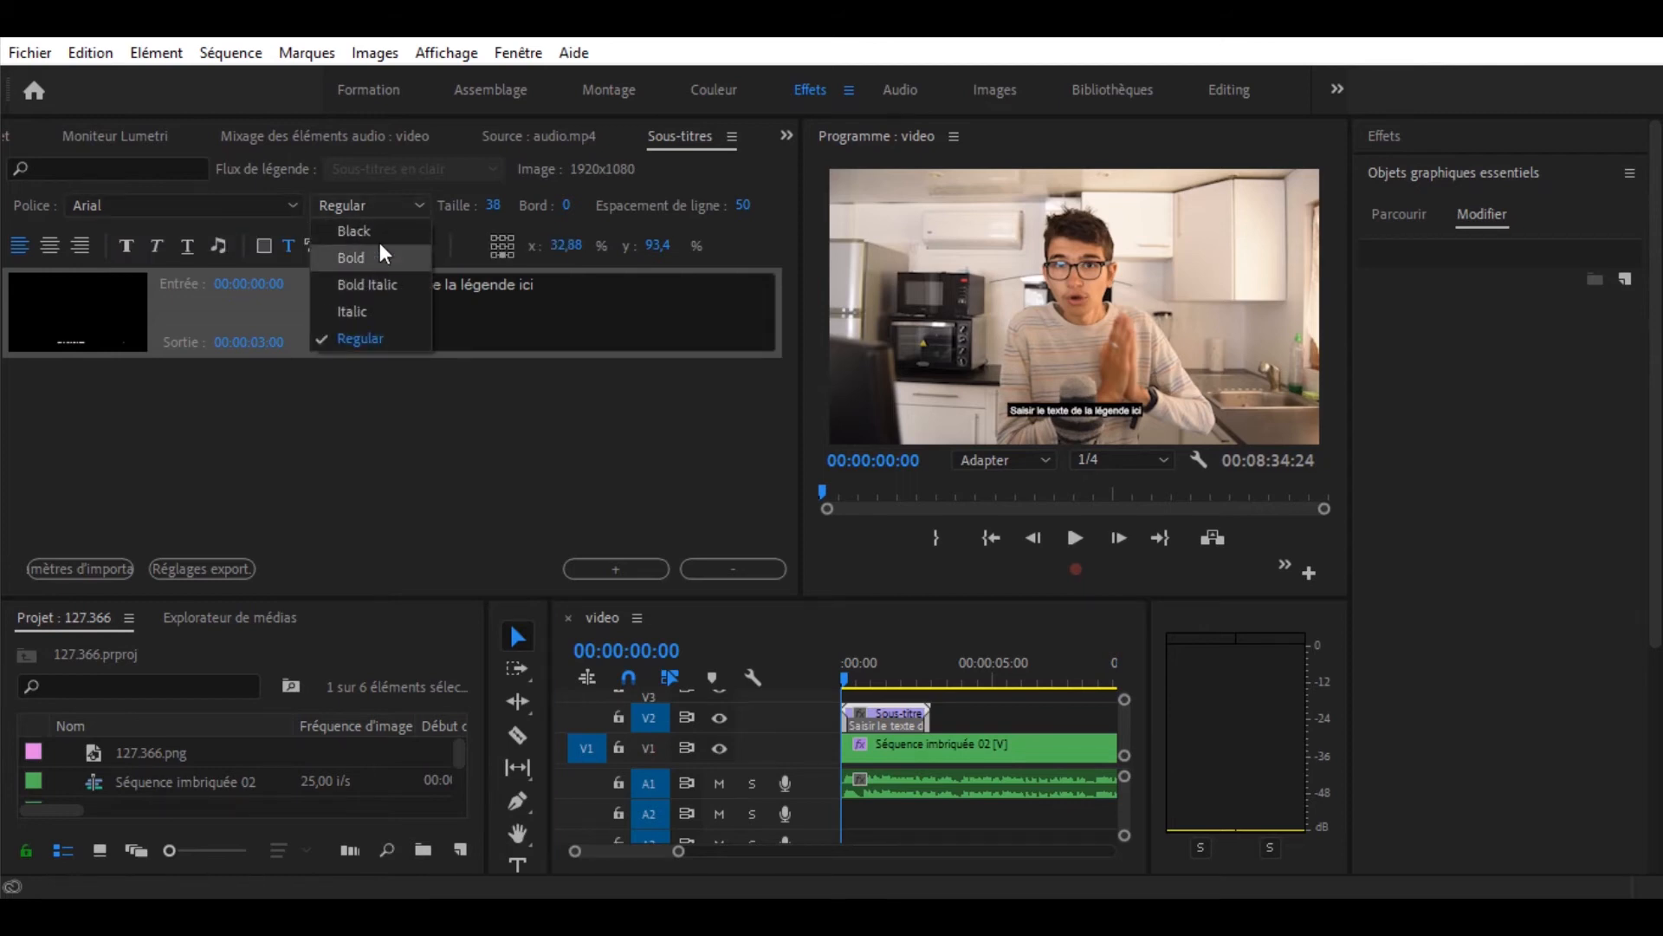
click(394, 215)
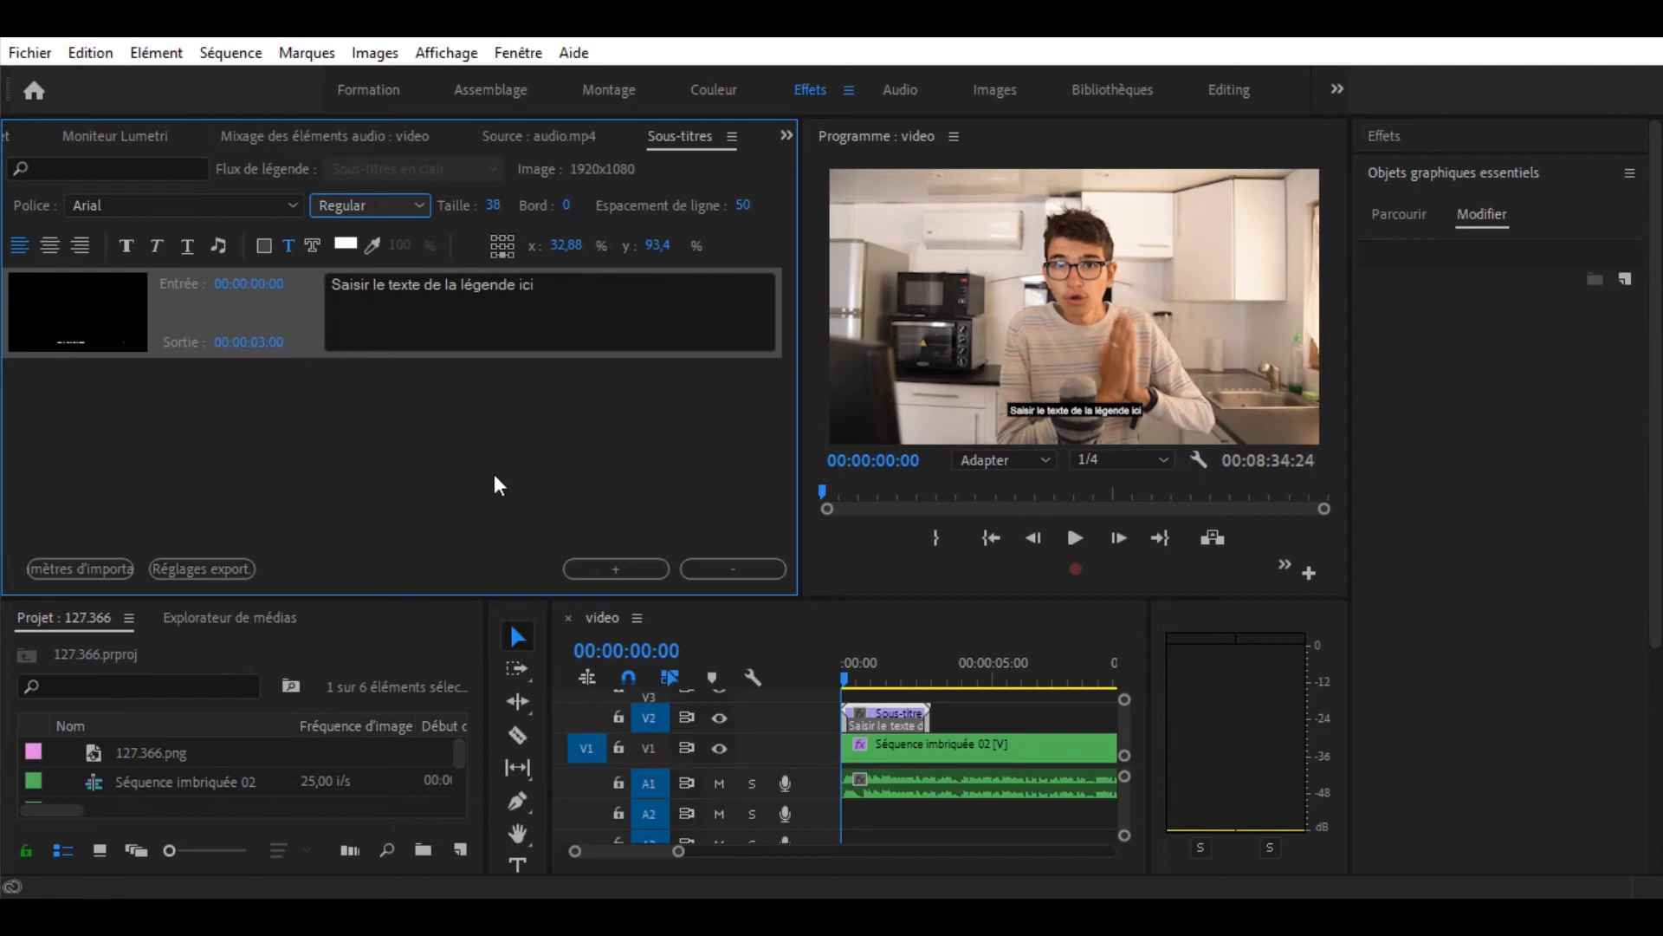
click(569, 293)
click(426, 439)
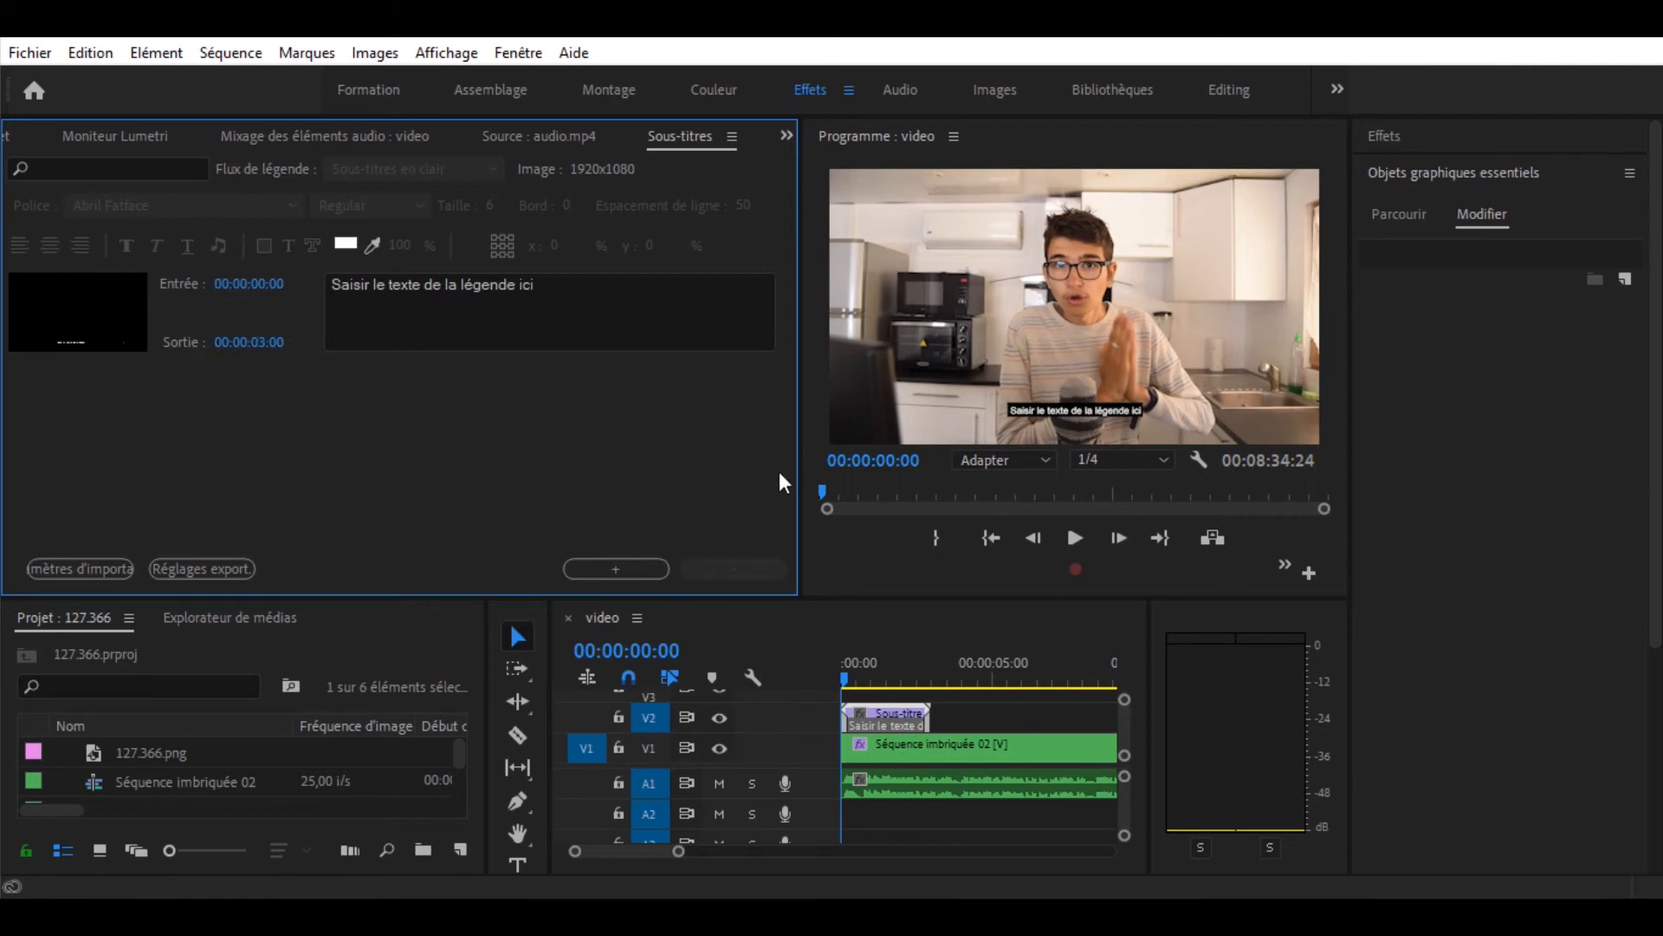
Move the playhead to 00:00:01:05 and replace the caption's placeholder text with "Sous titre 1".
mouse_move(827, 498)
mouse_down()
mouse_move(843, 497)
mouse_move(825, 496)
mouse_up()
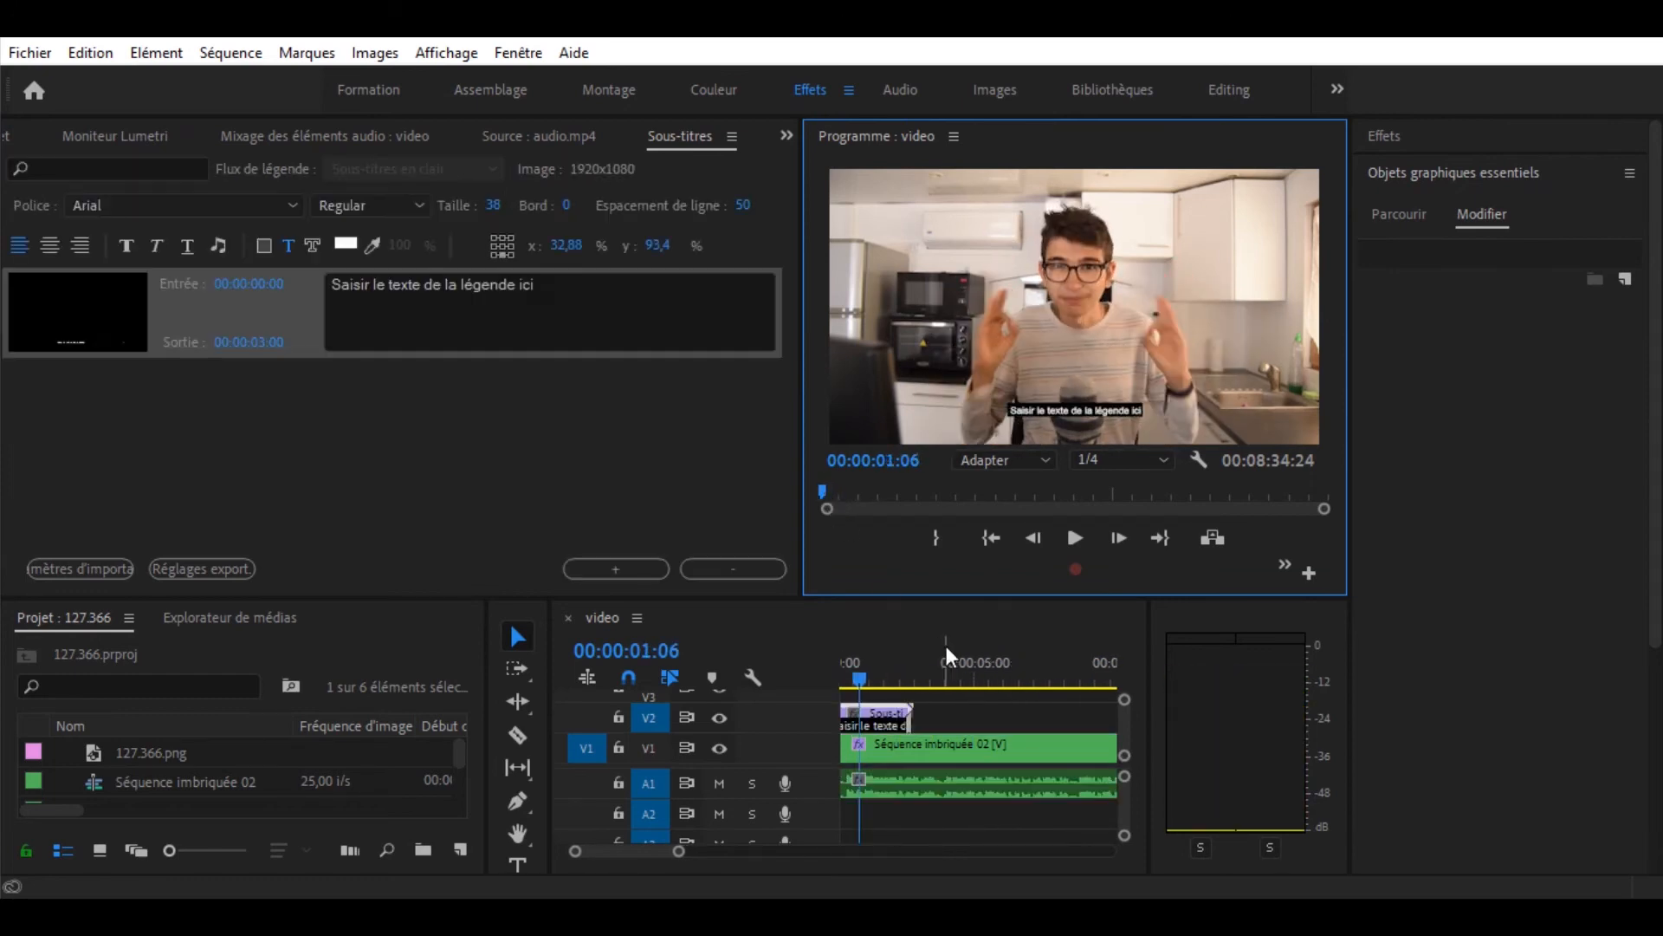
mouse_move(878, 687)
mouse_down()
mouse_move(924, 687)
mouse_move(858, 684)
mouse_up()
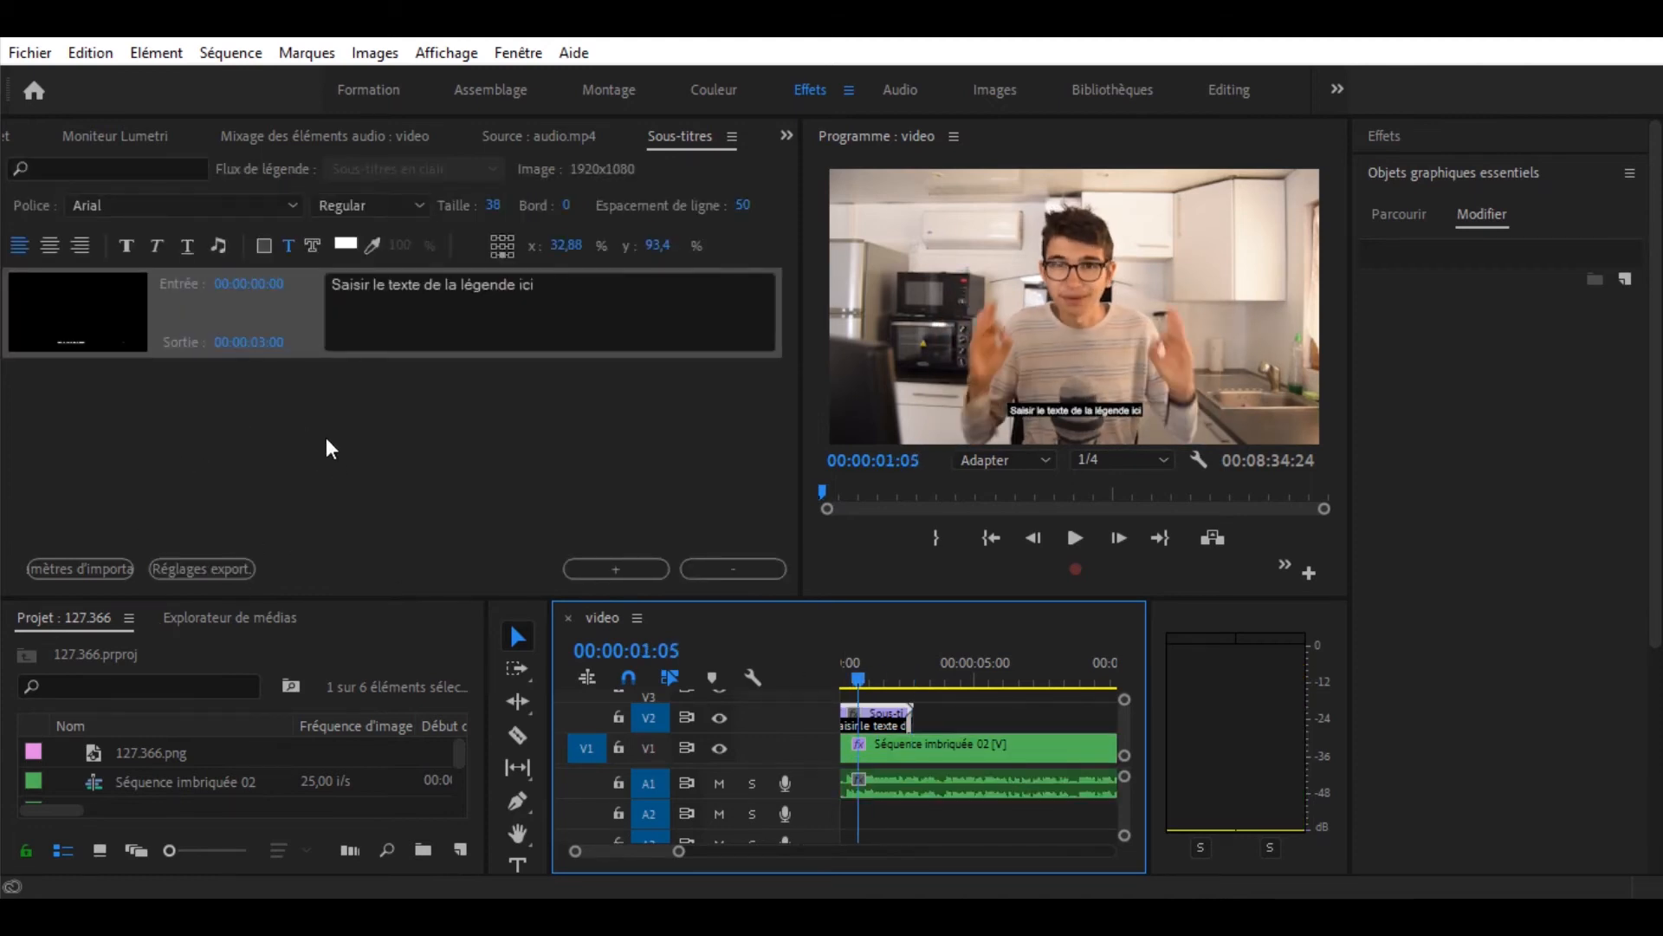
drag(548, 290, 192, 312)
text(Suo)
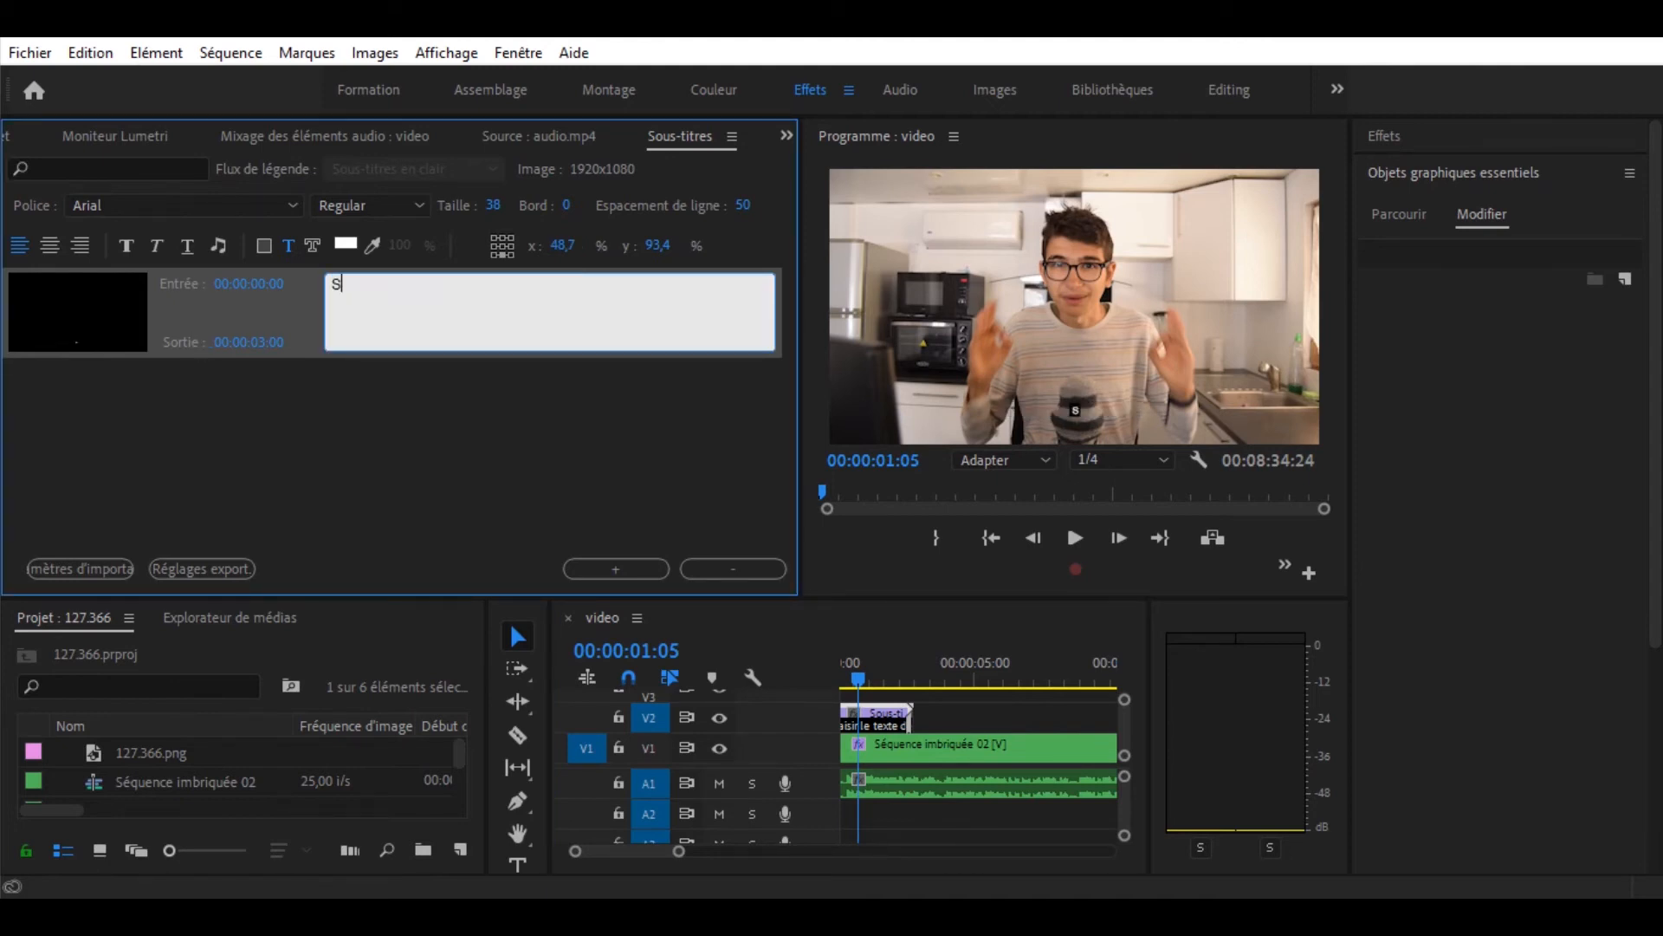
key(BackSpace)
key(BackSpace)
text(ous titre 1)
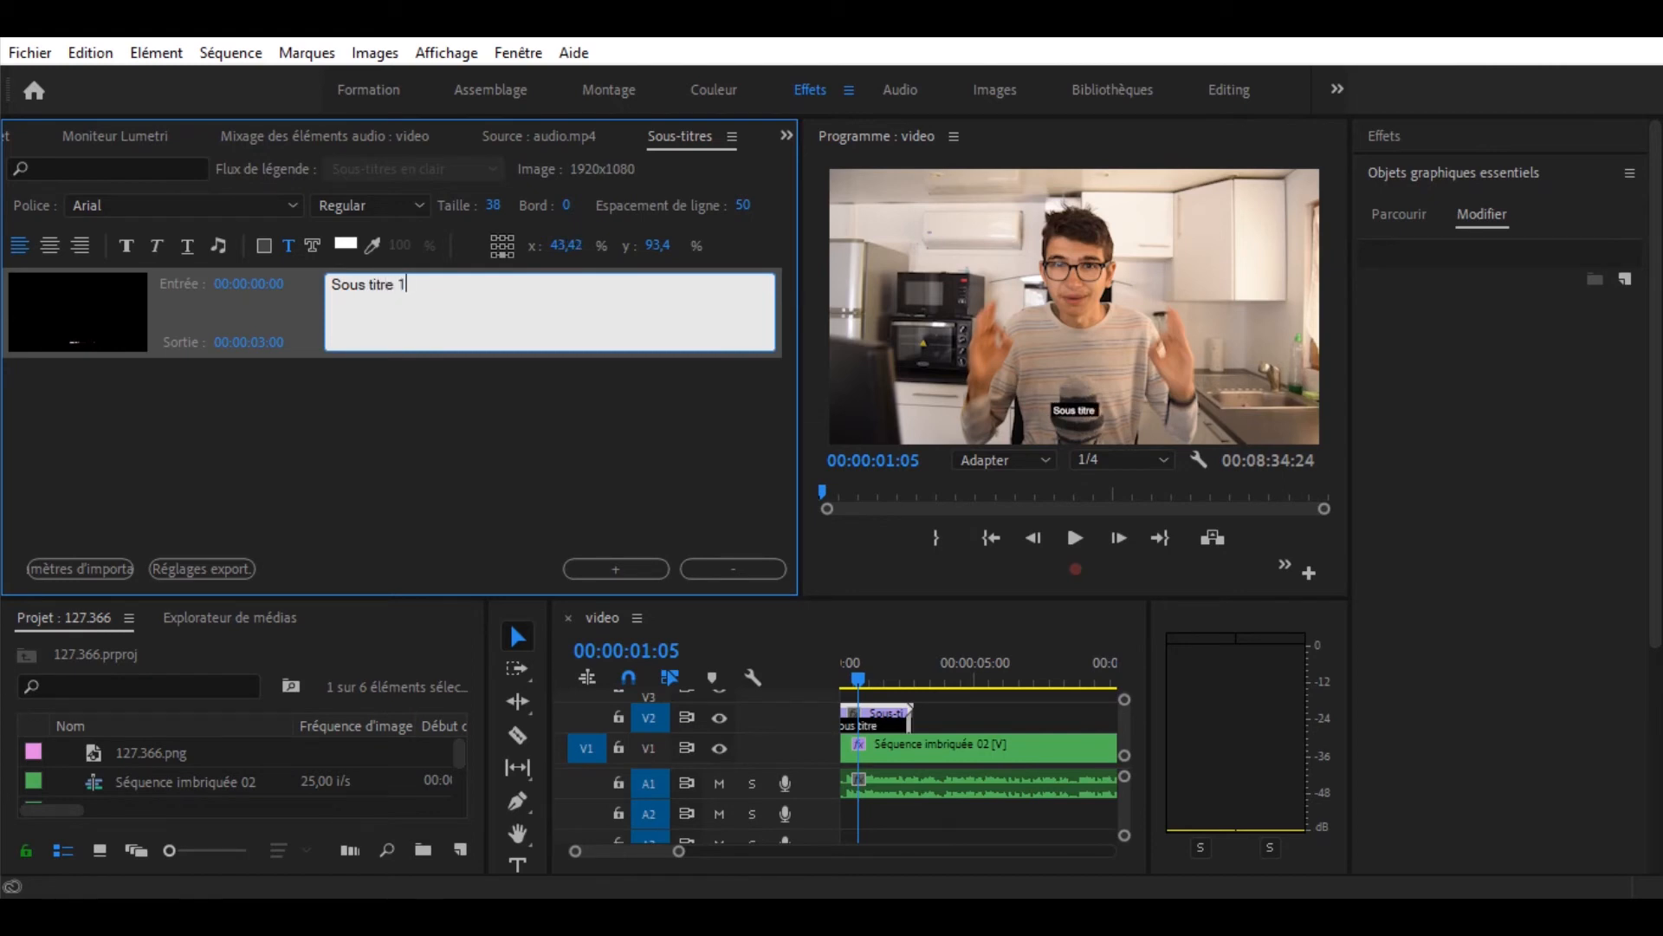
click(326, 451)
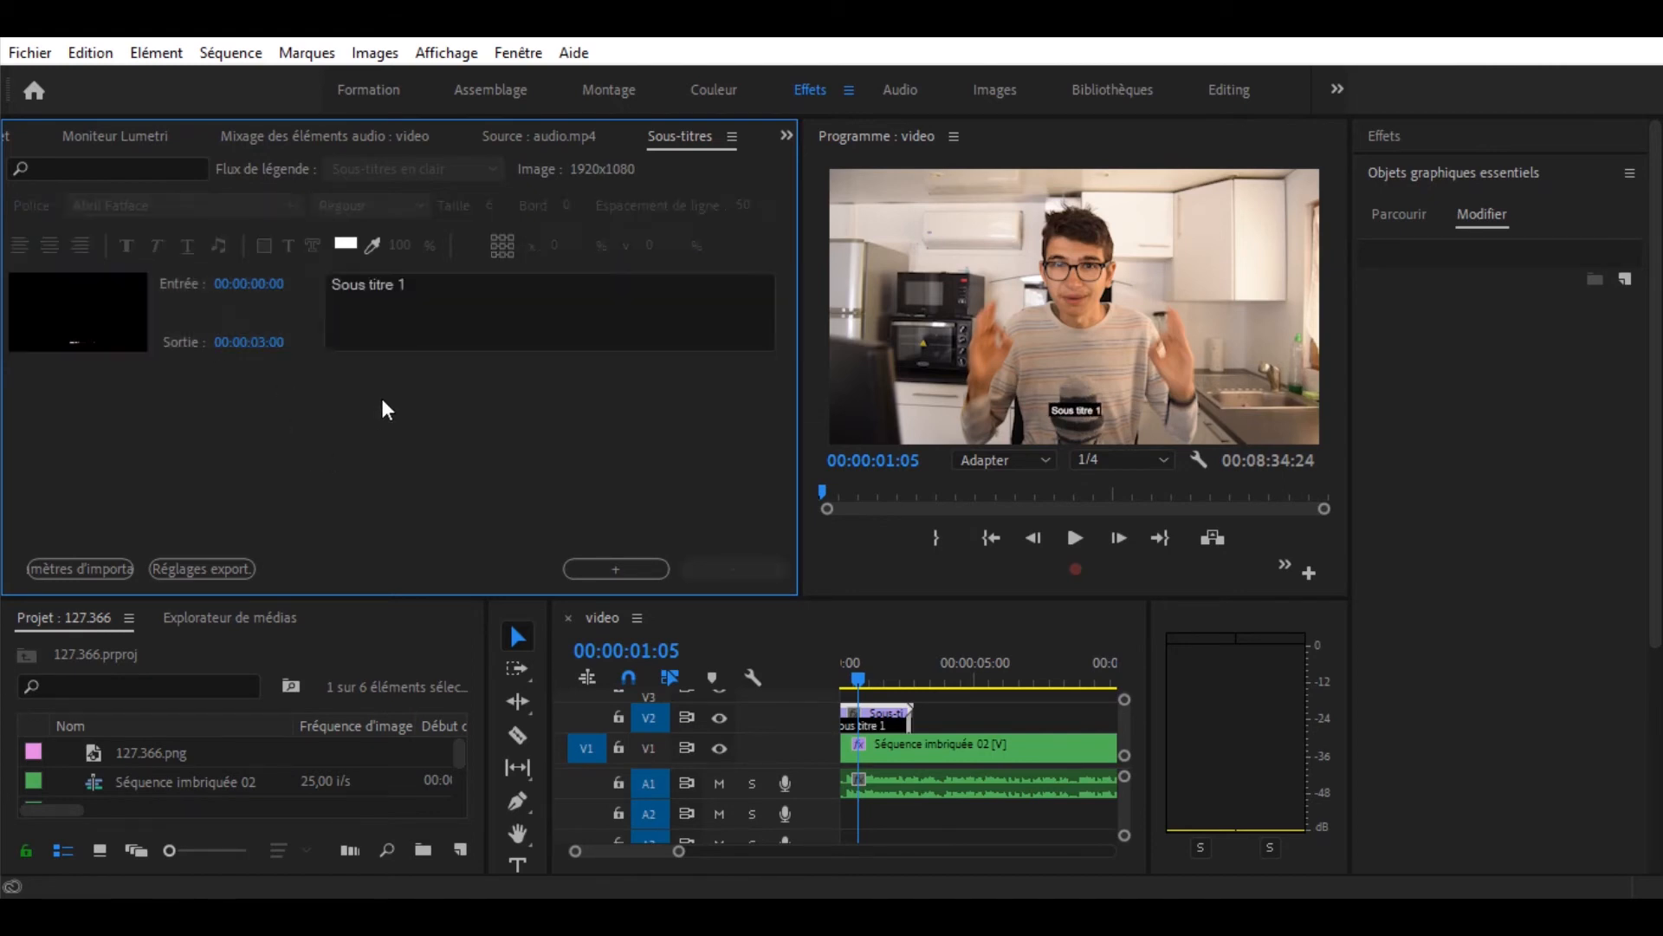
Add a second caption after the first one and give it the text "Sous titre 2".
click(293, 338)
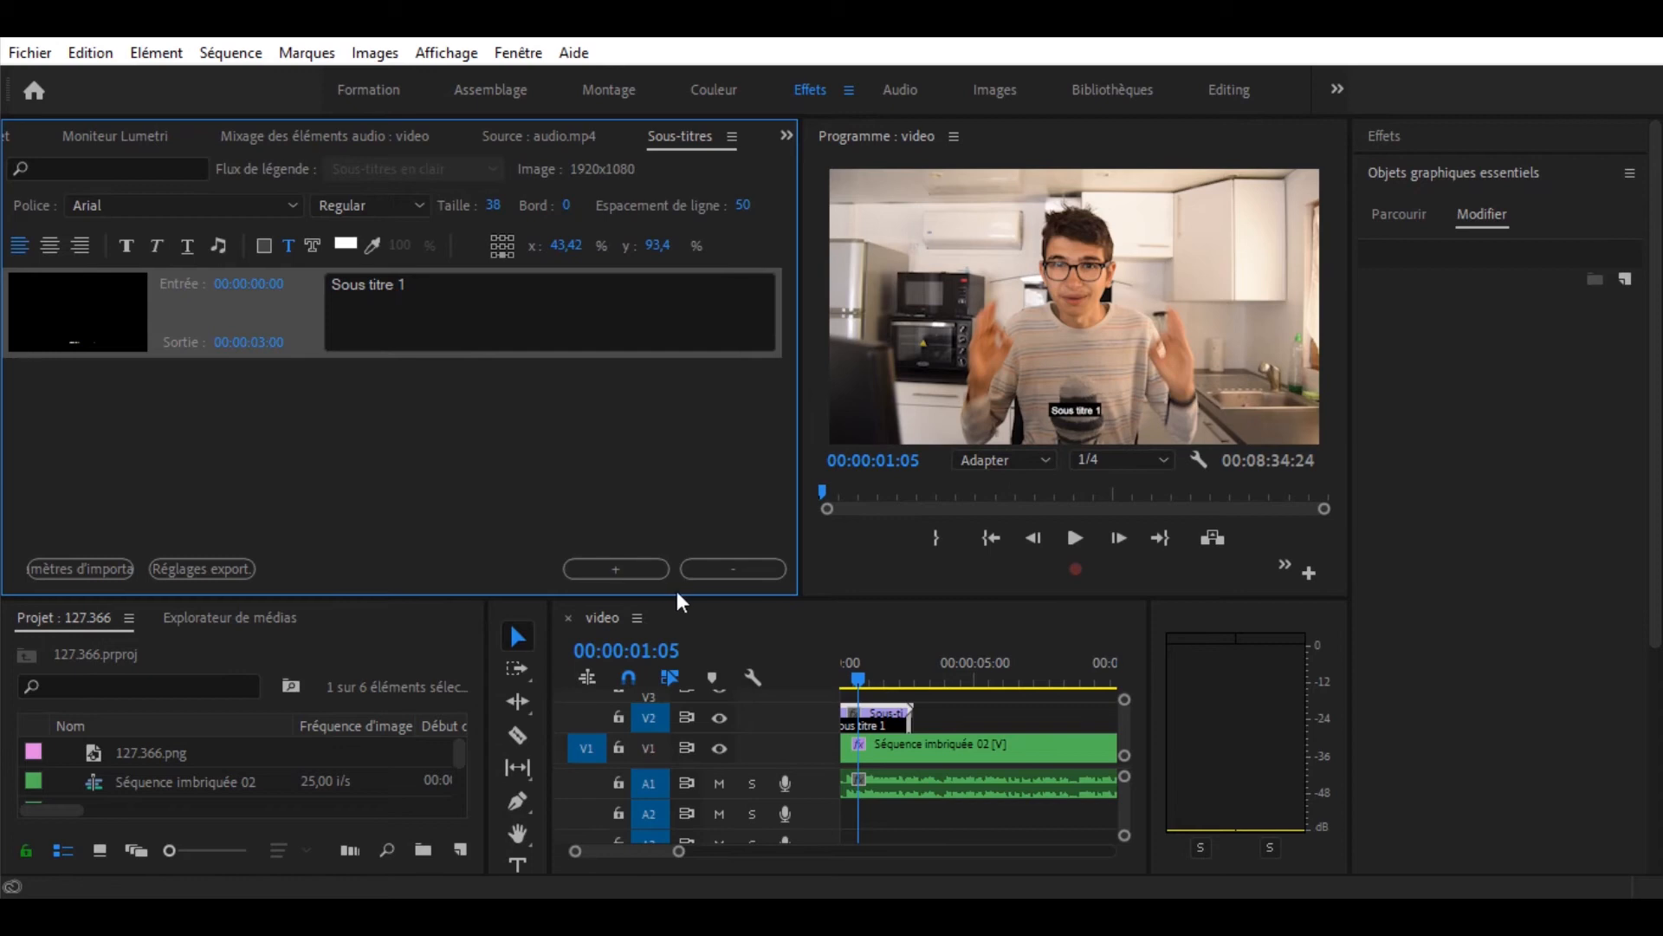
click(639, 570)
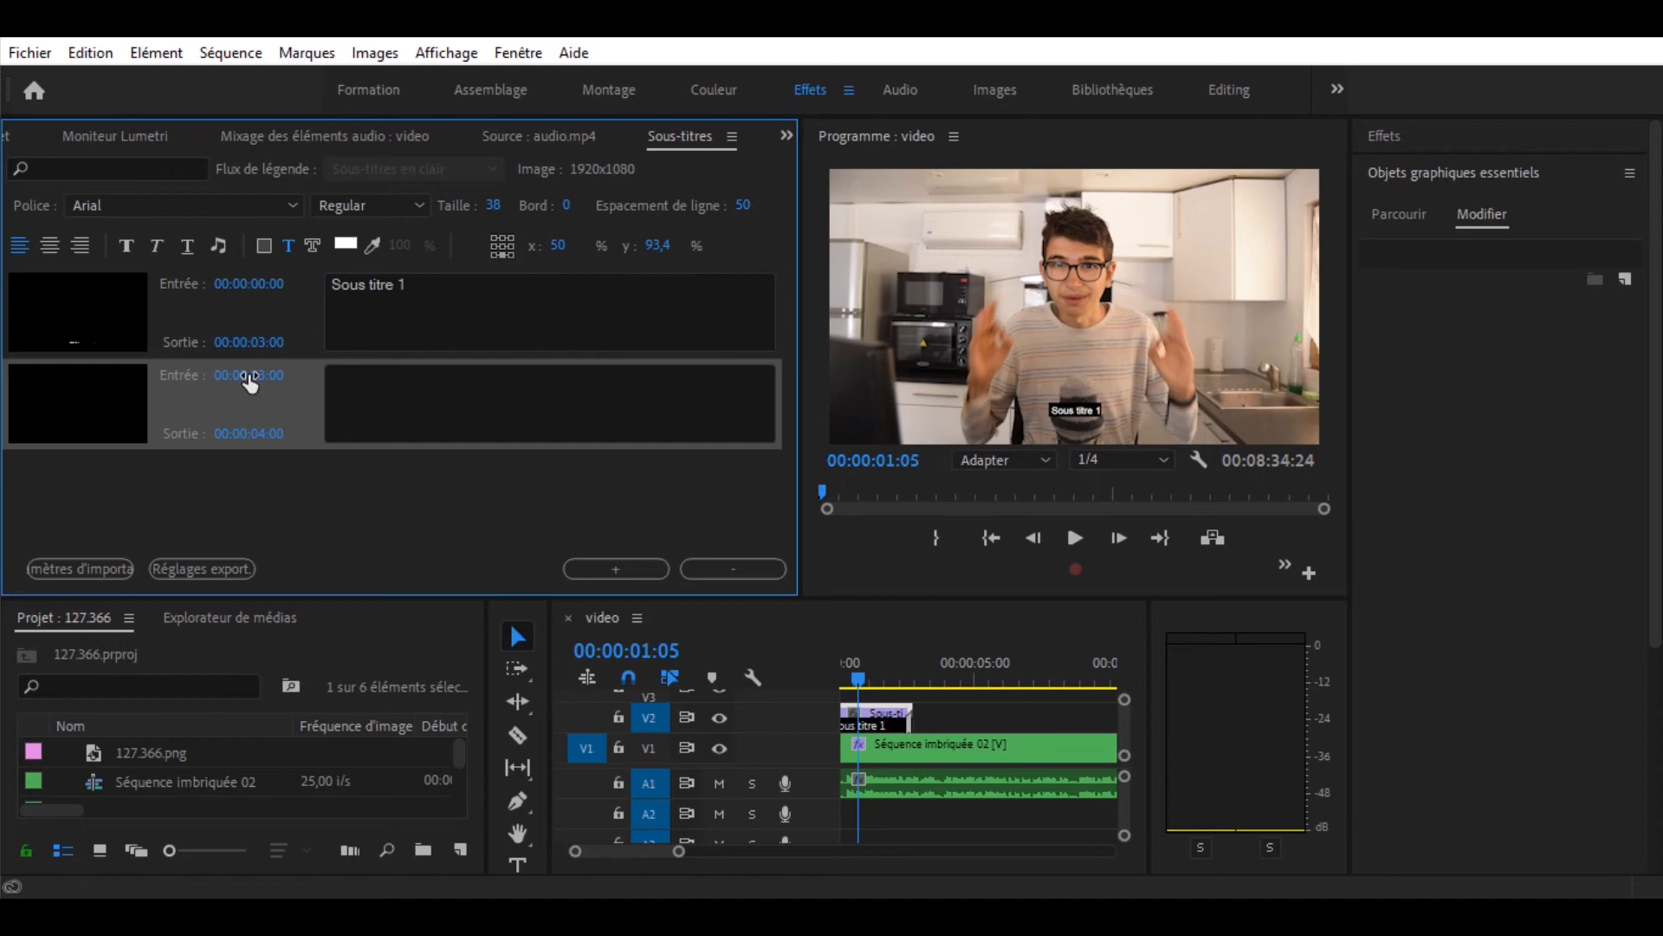
click(498, 405)
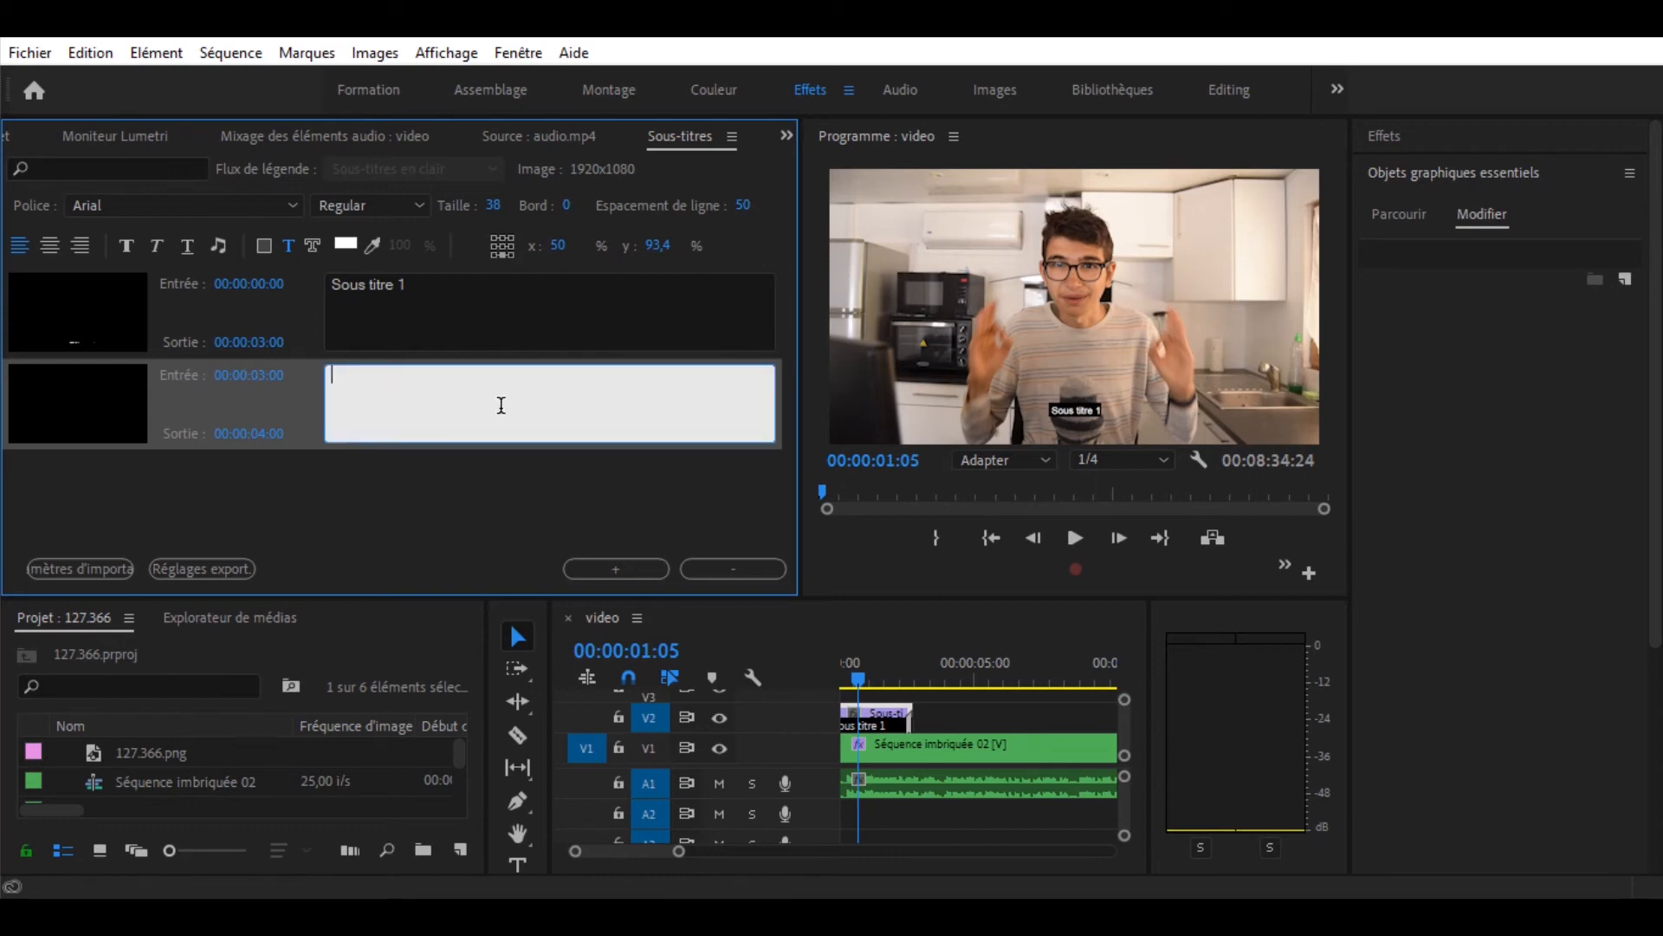
click(450, 277)
key(ctrl+c)
click(438, 387)
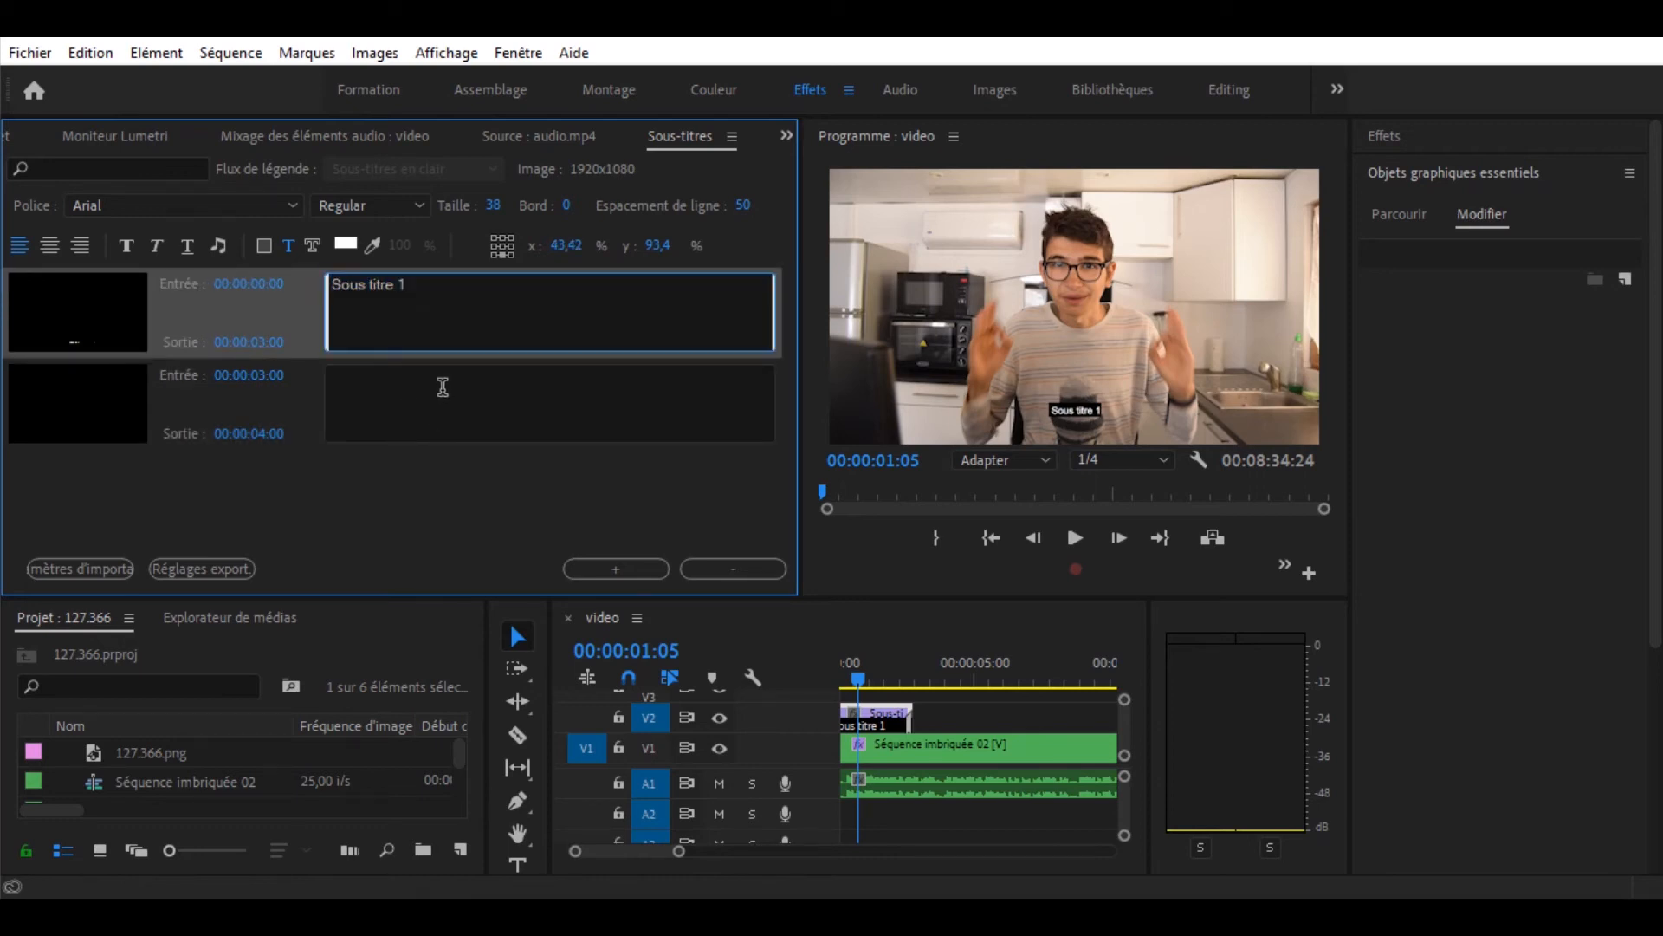
key(ctrl+v)
key(BackSpace)
text(2)
click(448, 533)
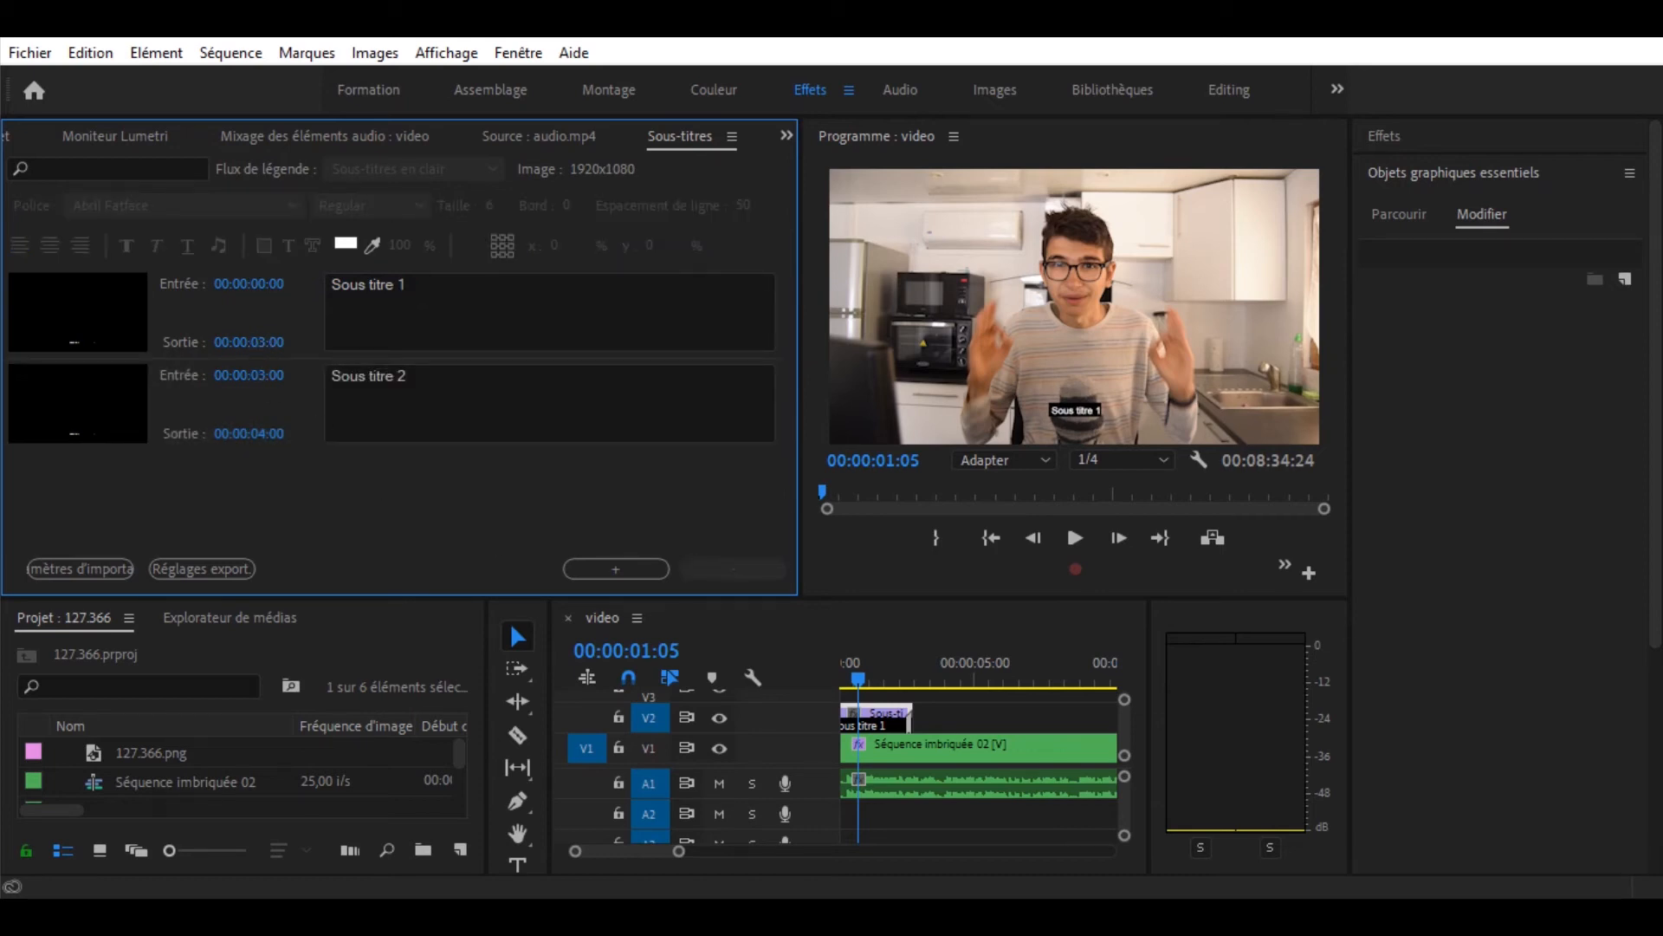
Set the first caption's out point and the second caption's in point to 00:00:02:00.
click(297, 353)
drag(261, 346, 252, 344)
click(252, 343)
click(298, 339)
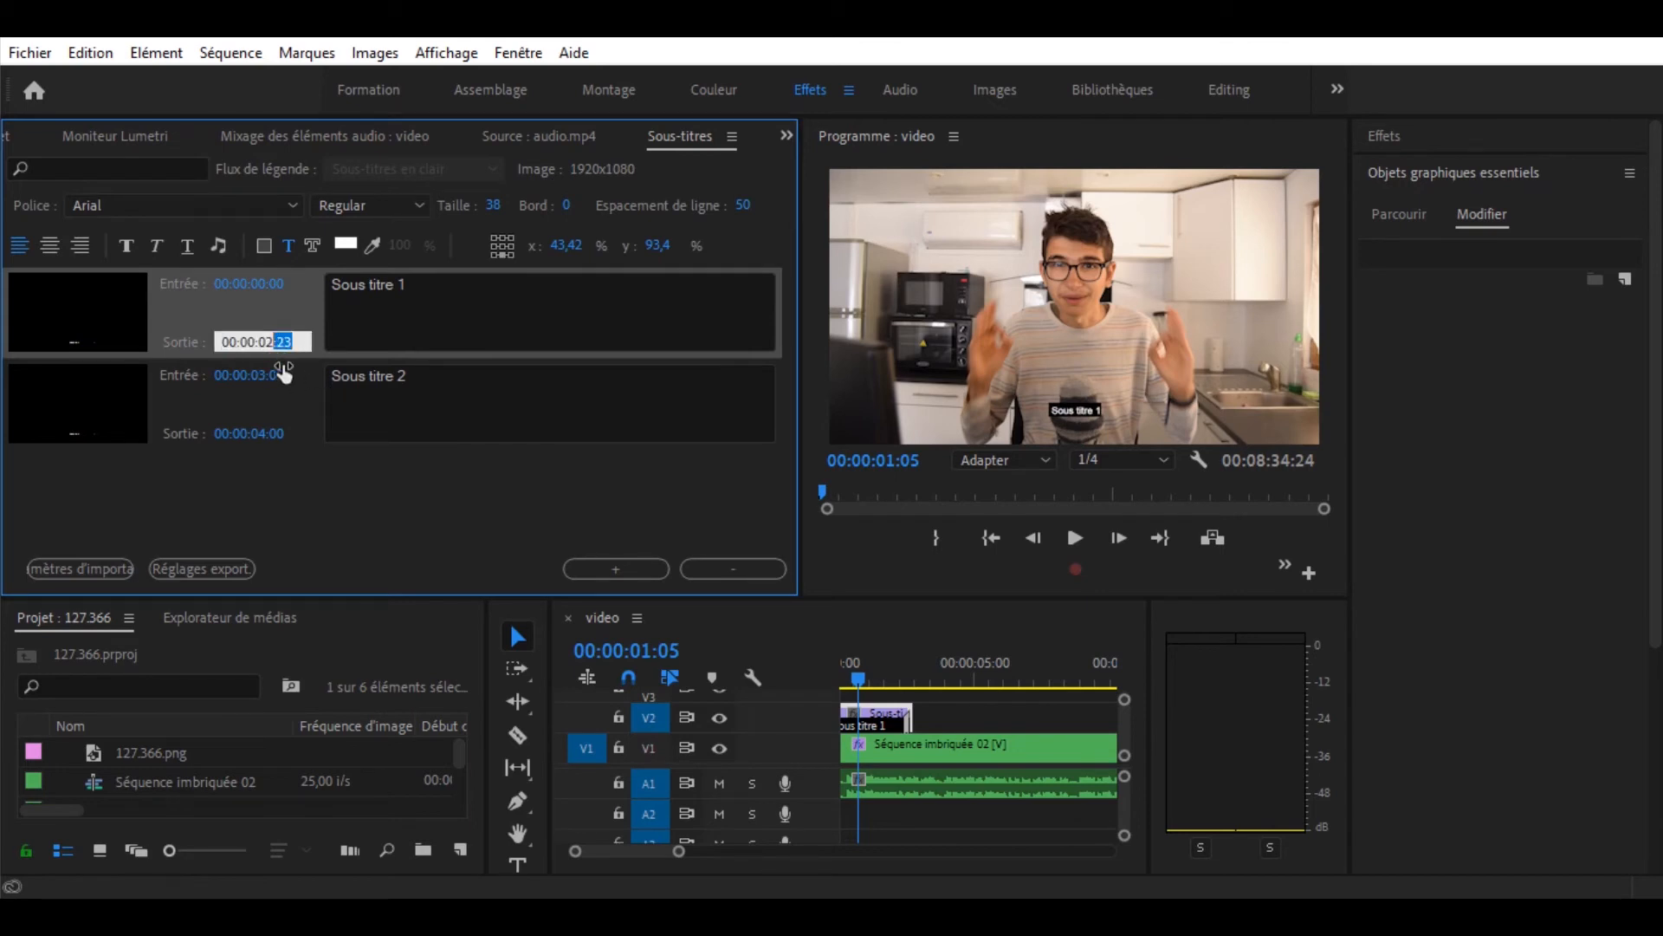
click(354, 500)
click(263, 375)
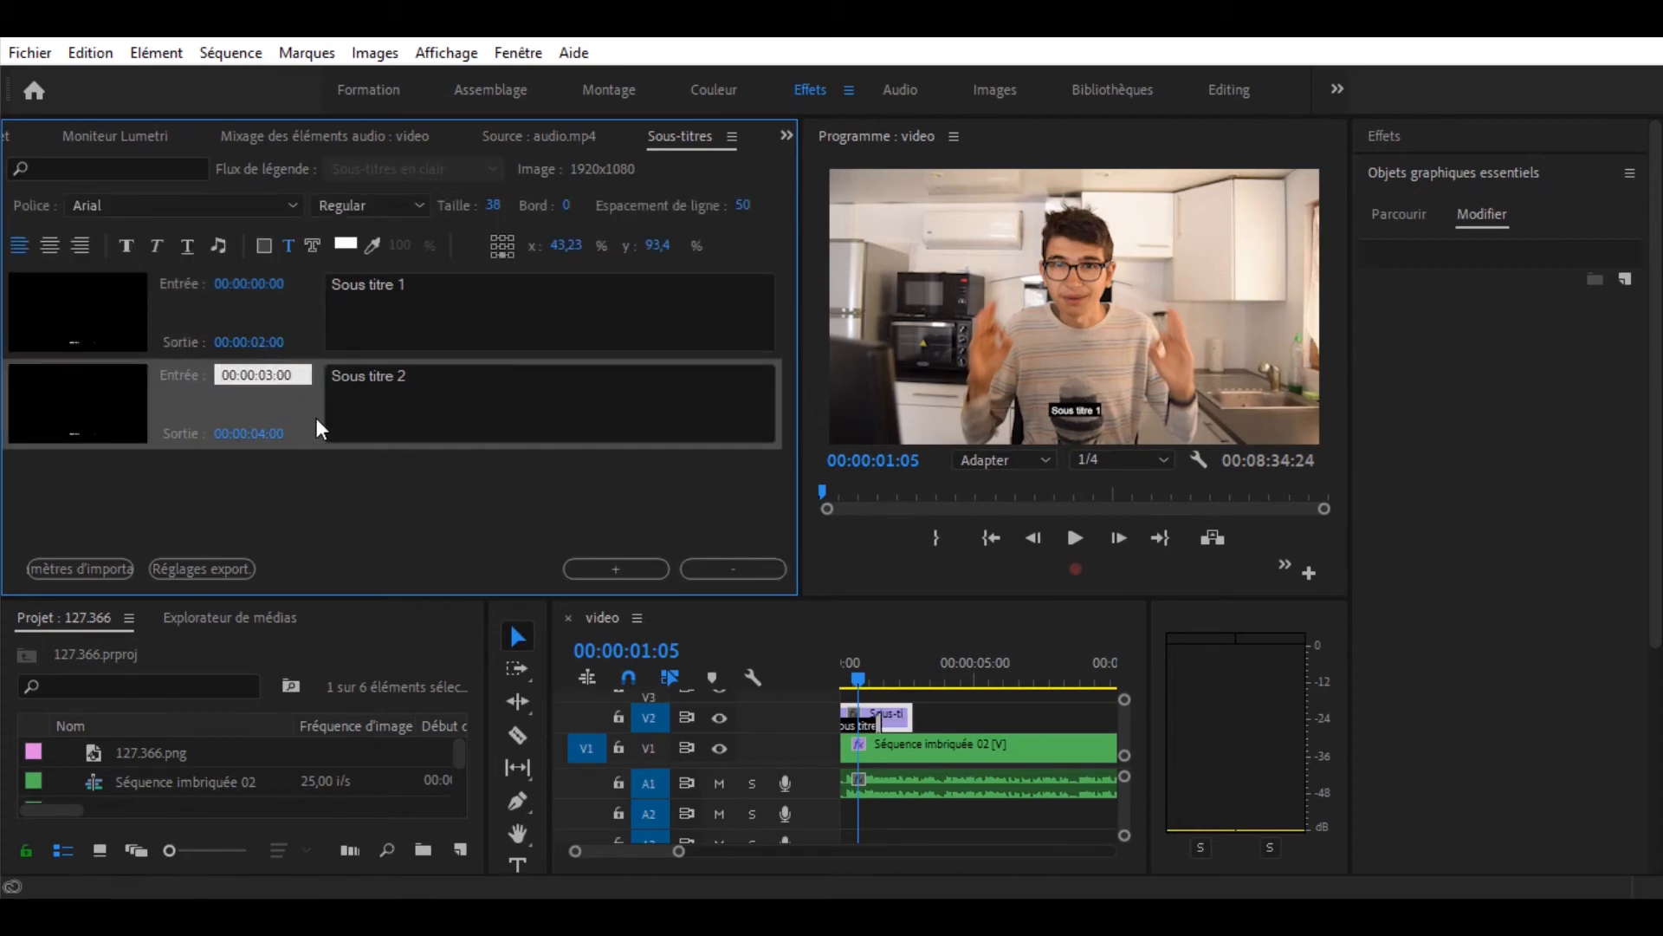
click(364, 509)
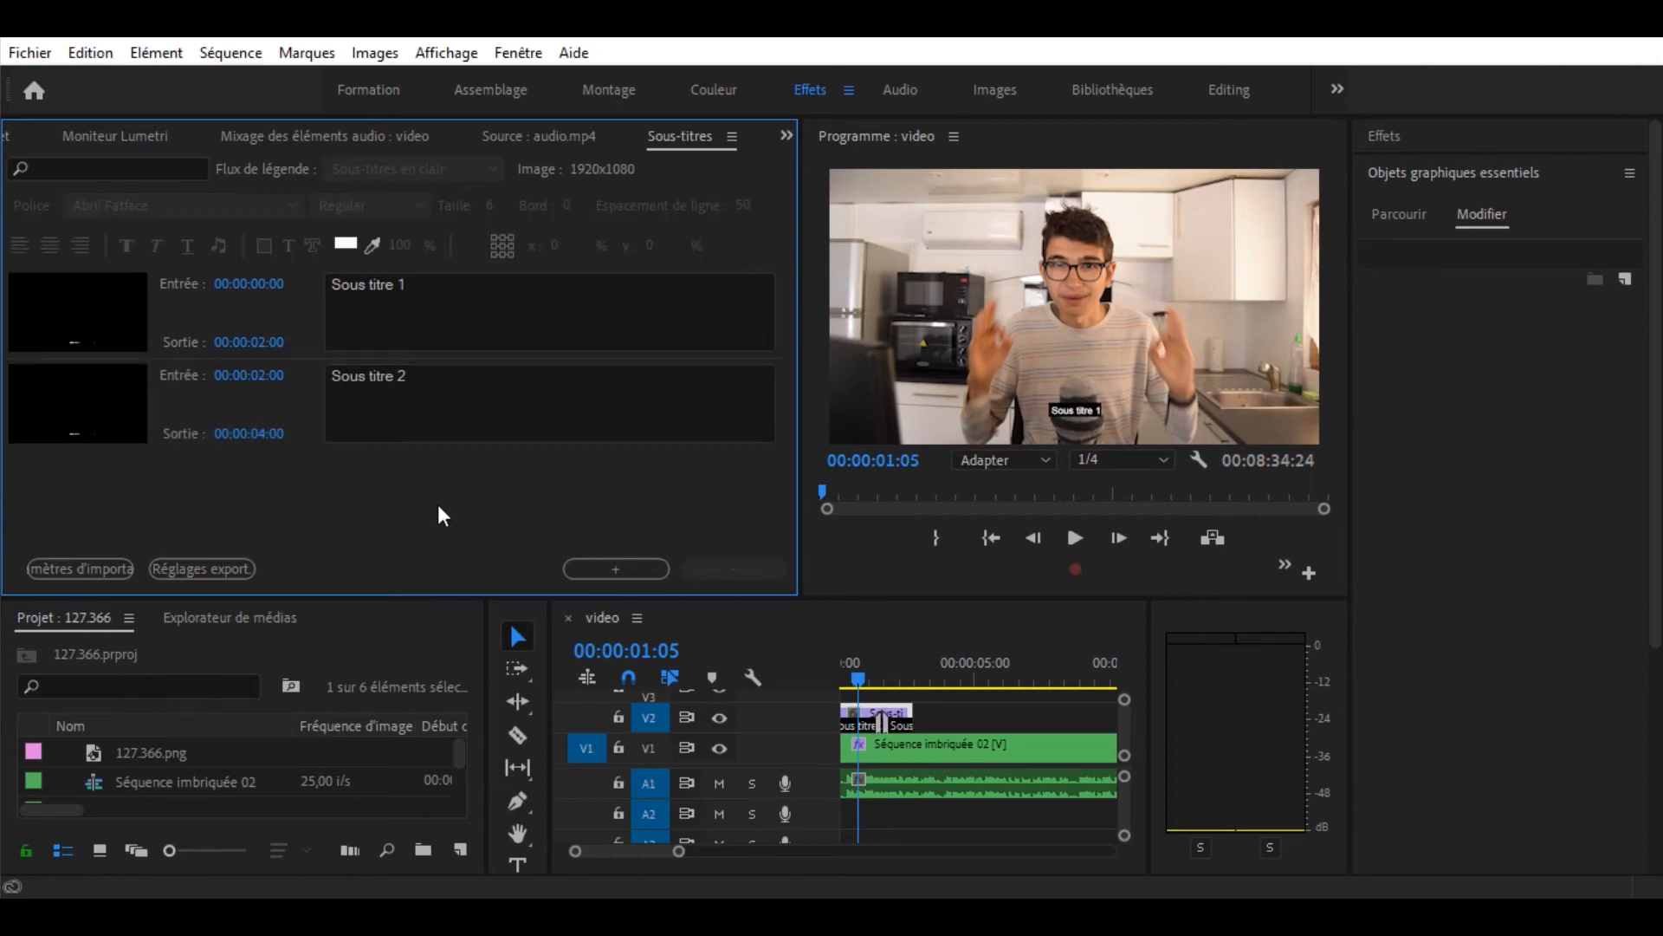
Play the sequence from the start to check both captions, and return the playhead to 00:00:00:19.
drag(860, 679, 830, 676)
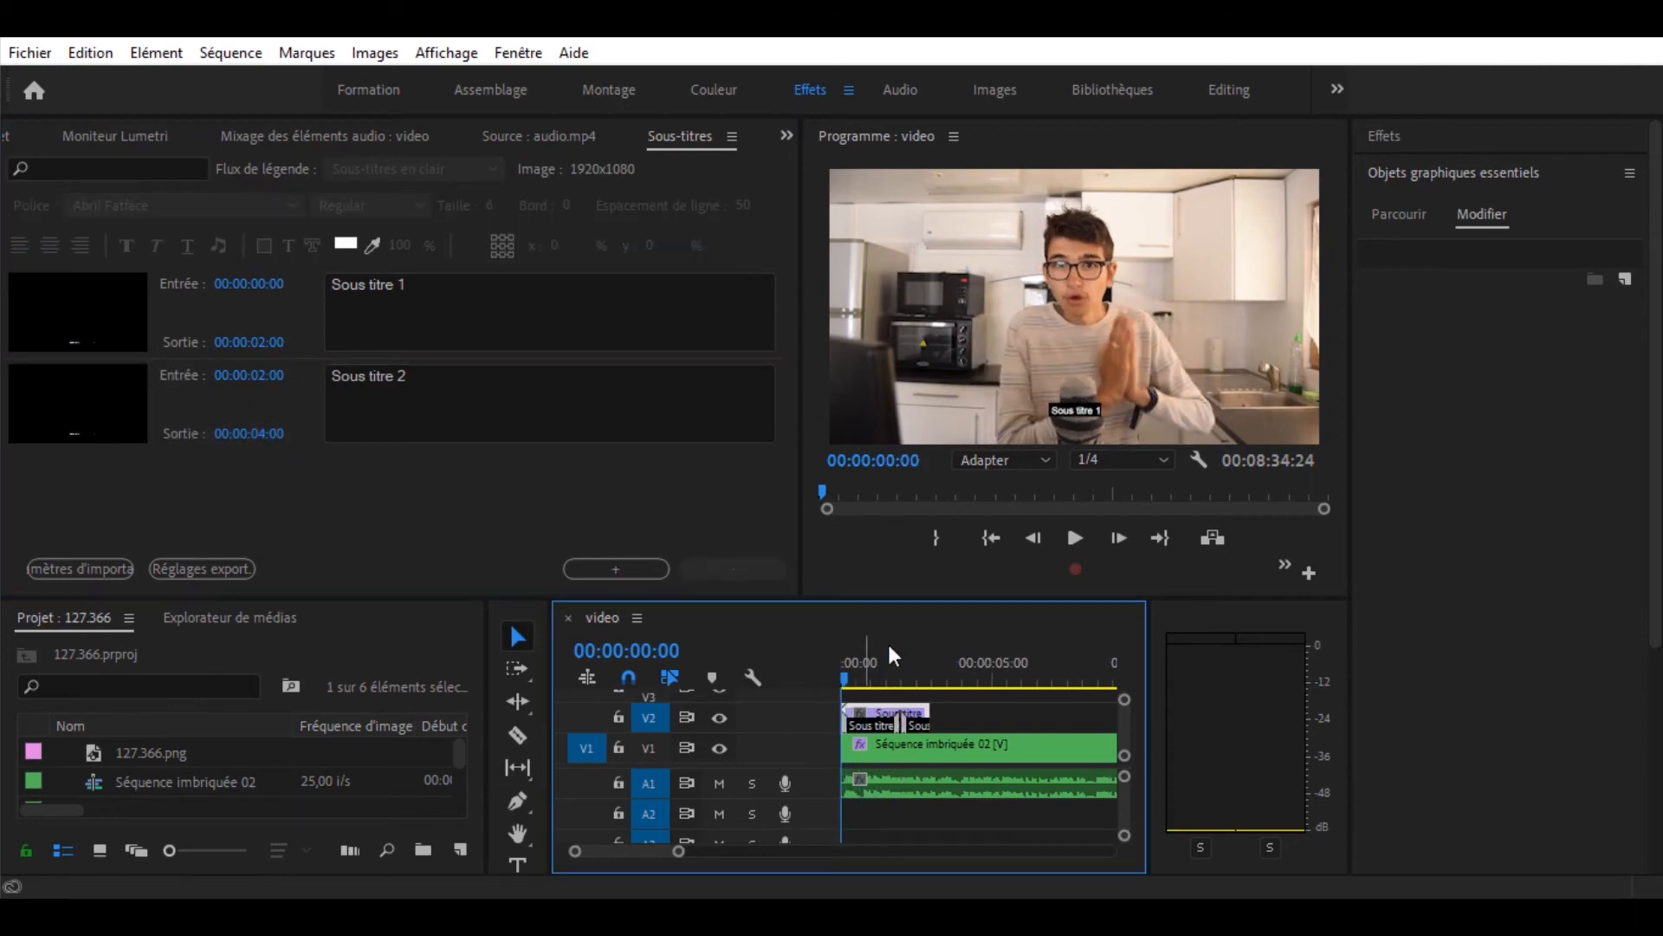
click(1077, 542)
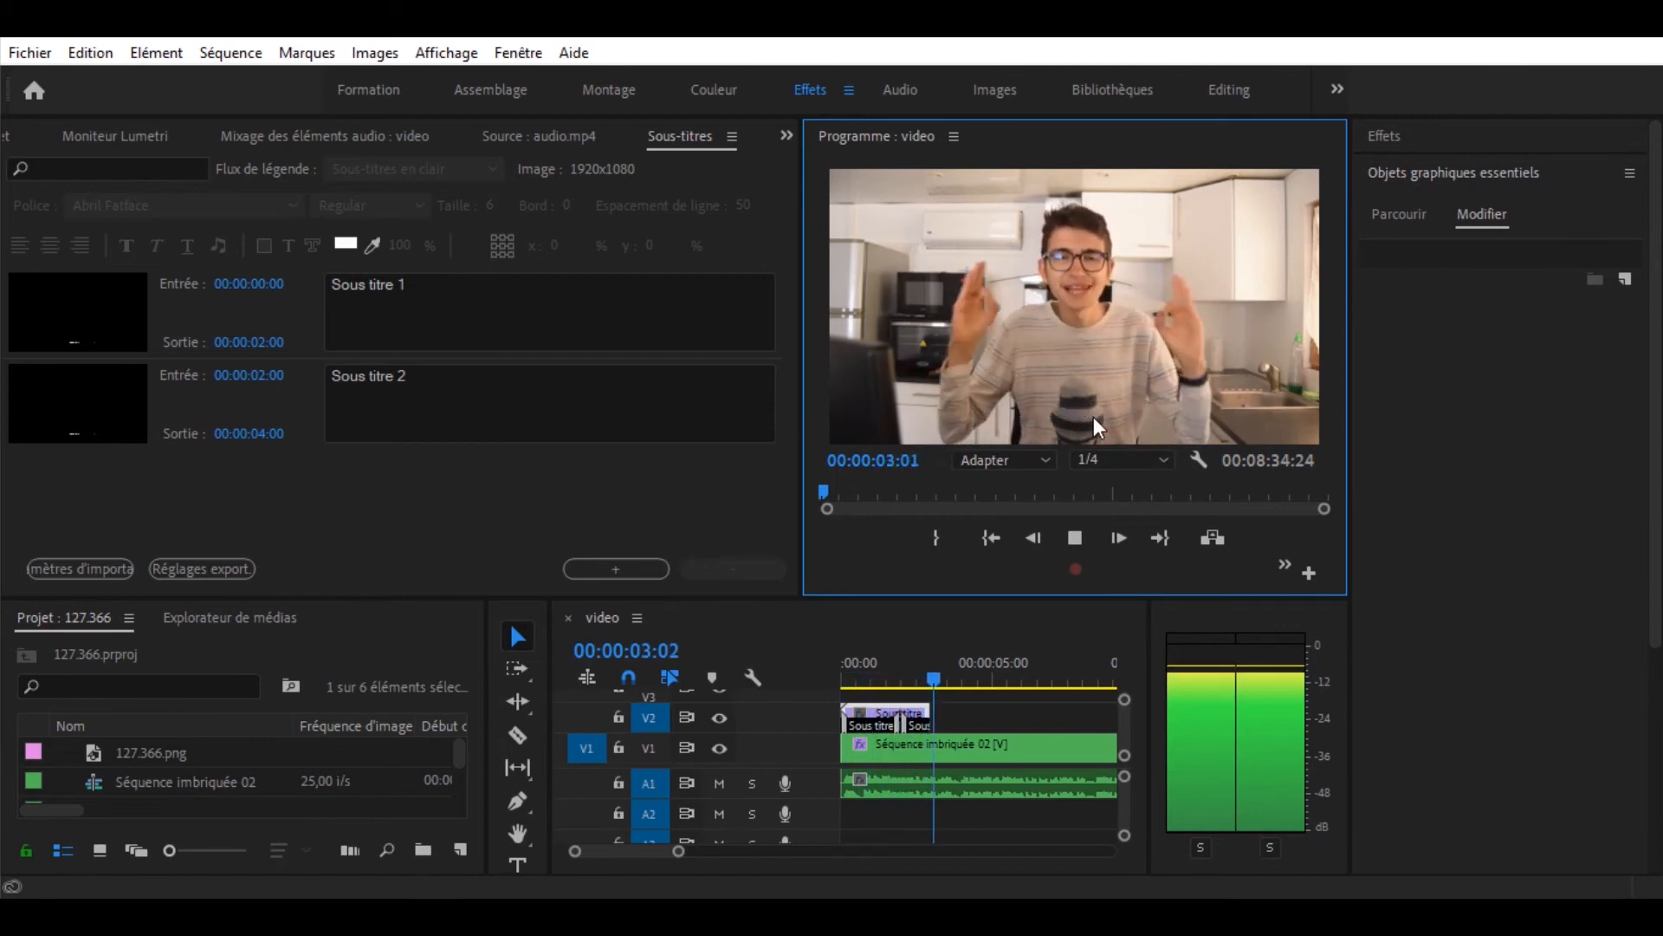
drag(977, 679, 836, 700)
Shorten the first caption directly in the timeline so that it ends at 00:00:00:24.
click(888, 719)
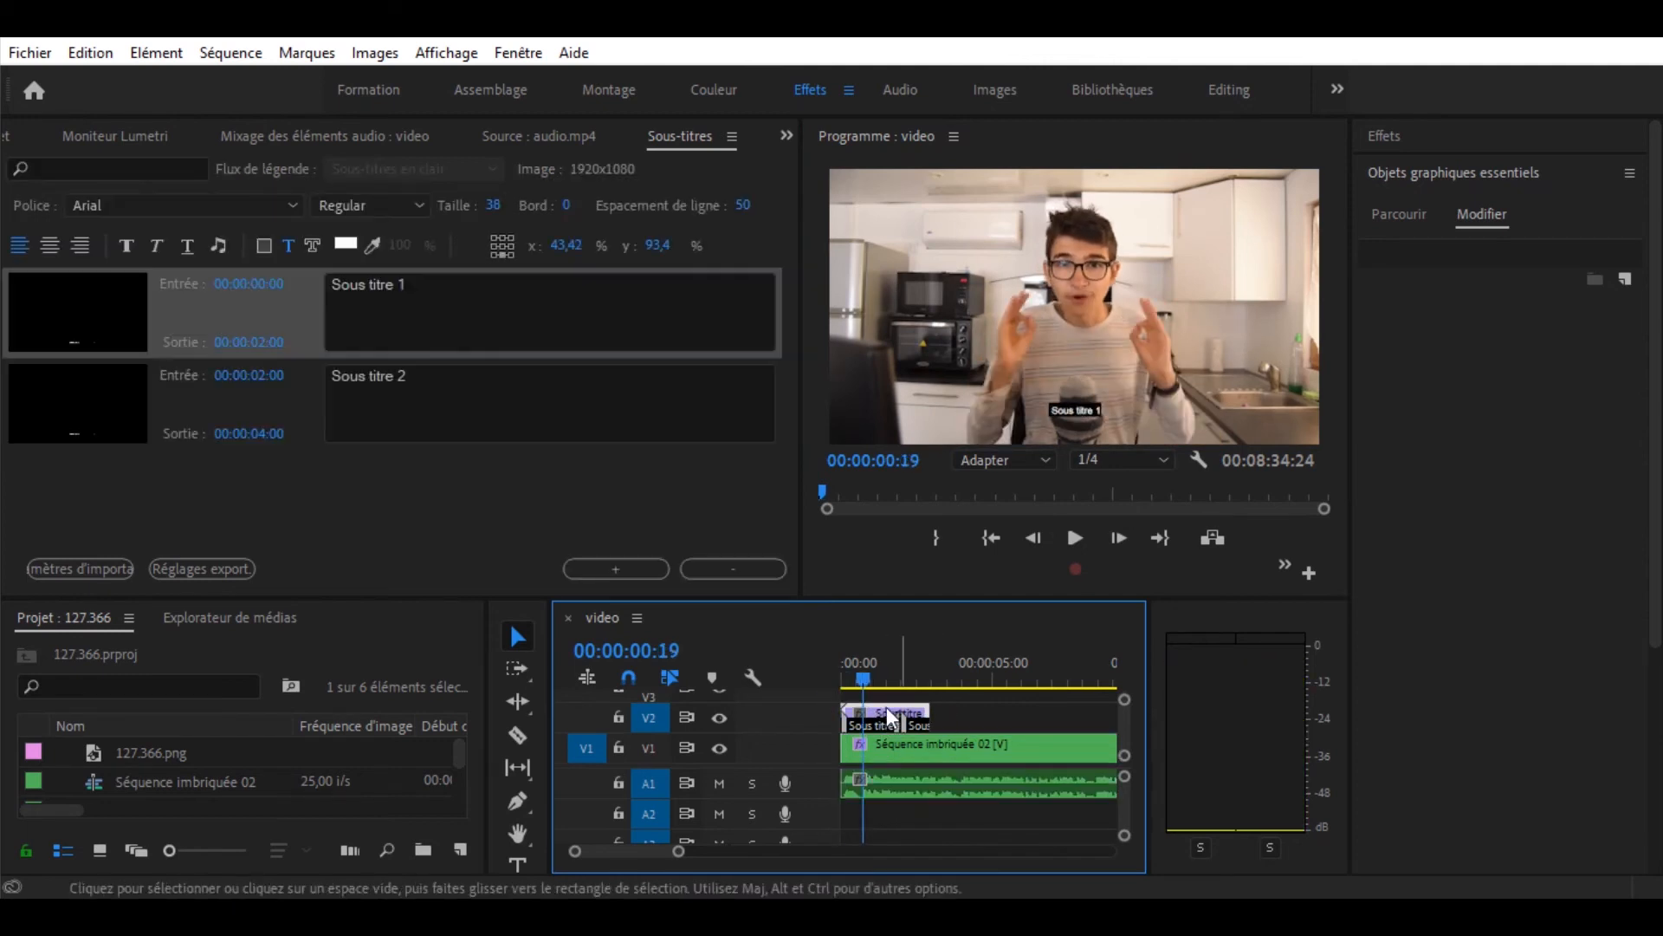
drag(681, 852, 641, 853)
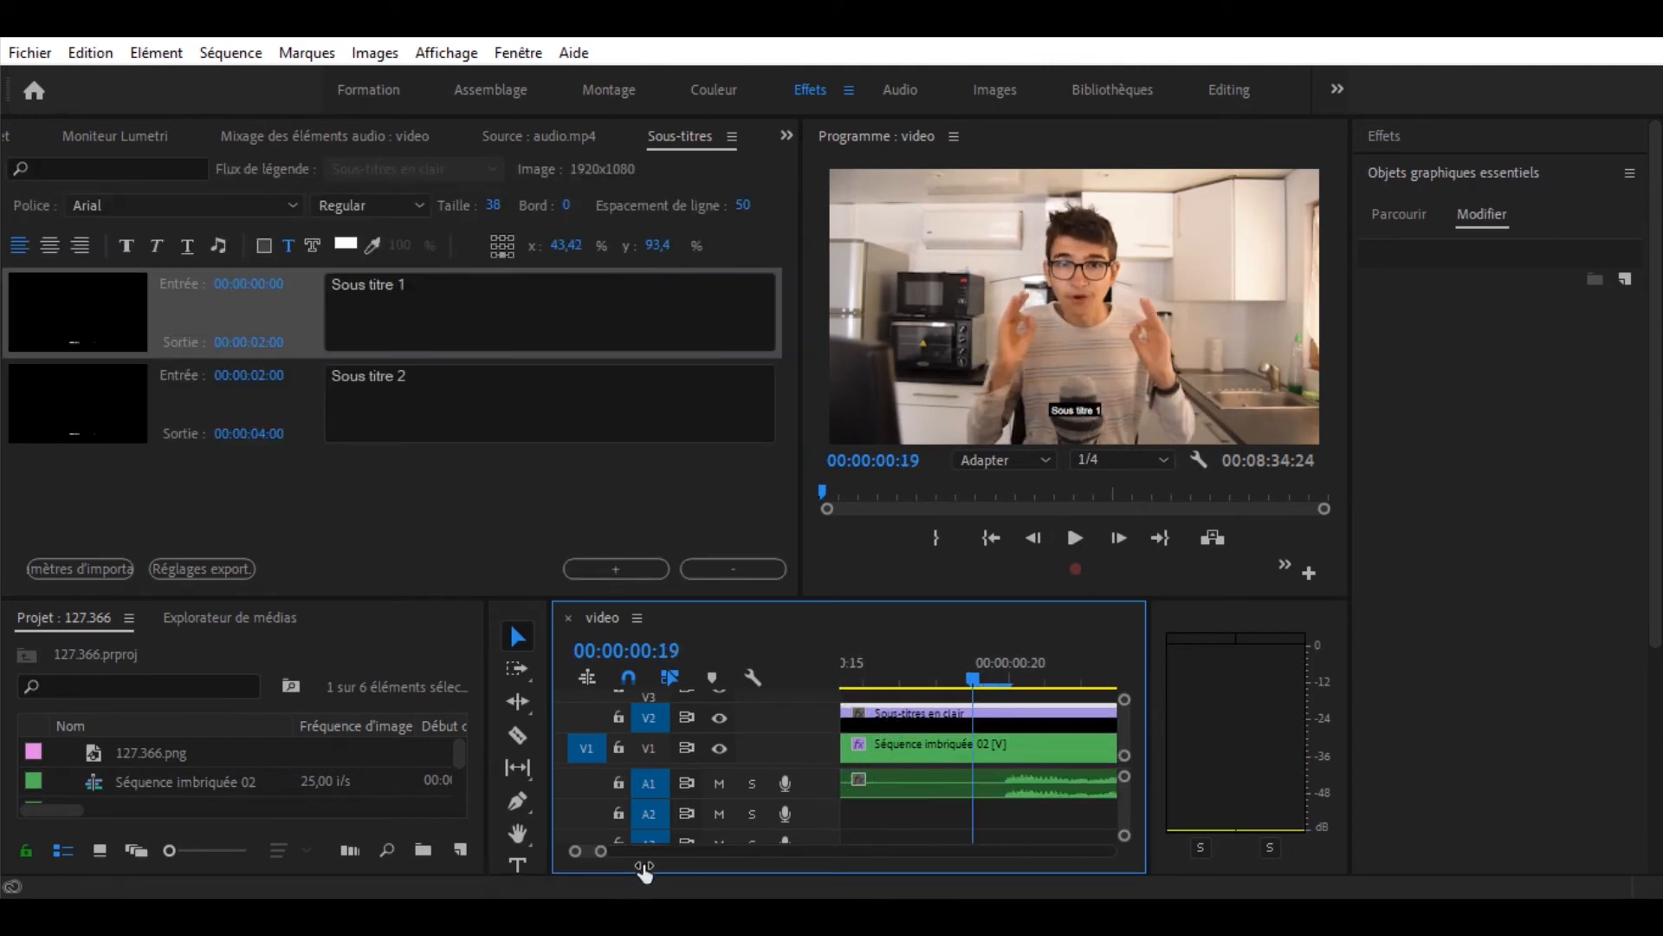
drag(1040, 726, 934, 734)
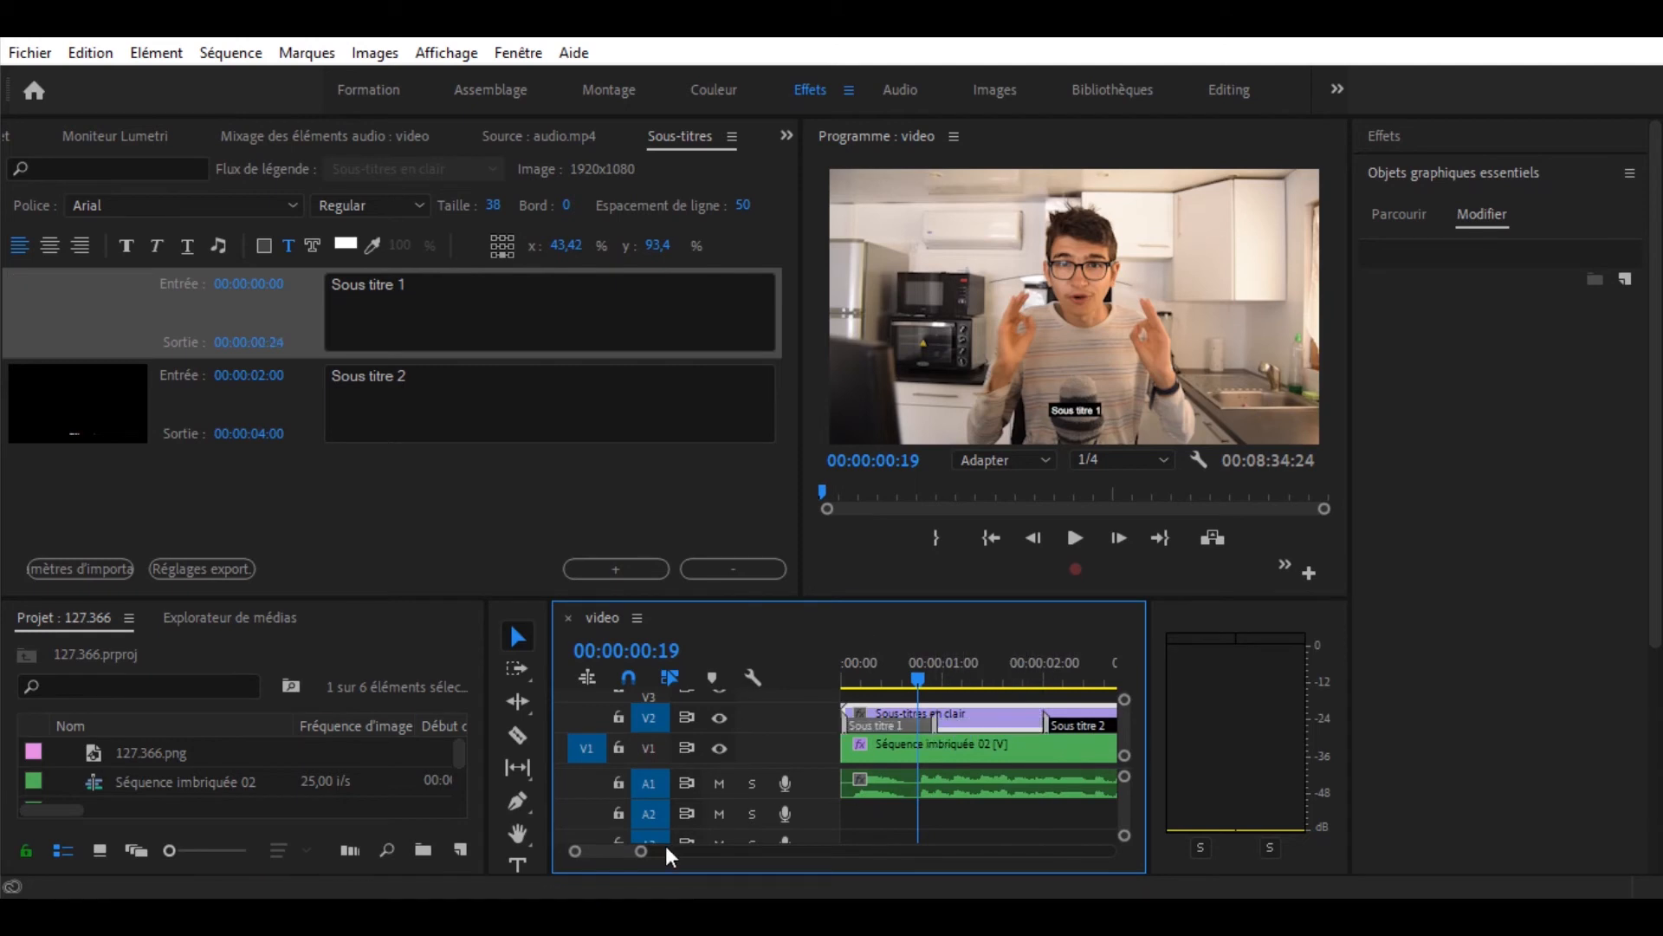
Play the sequence from the start to check the shortened first caption, stopping at 00:00:00:21.
key(Home)
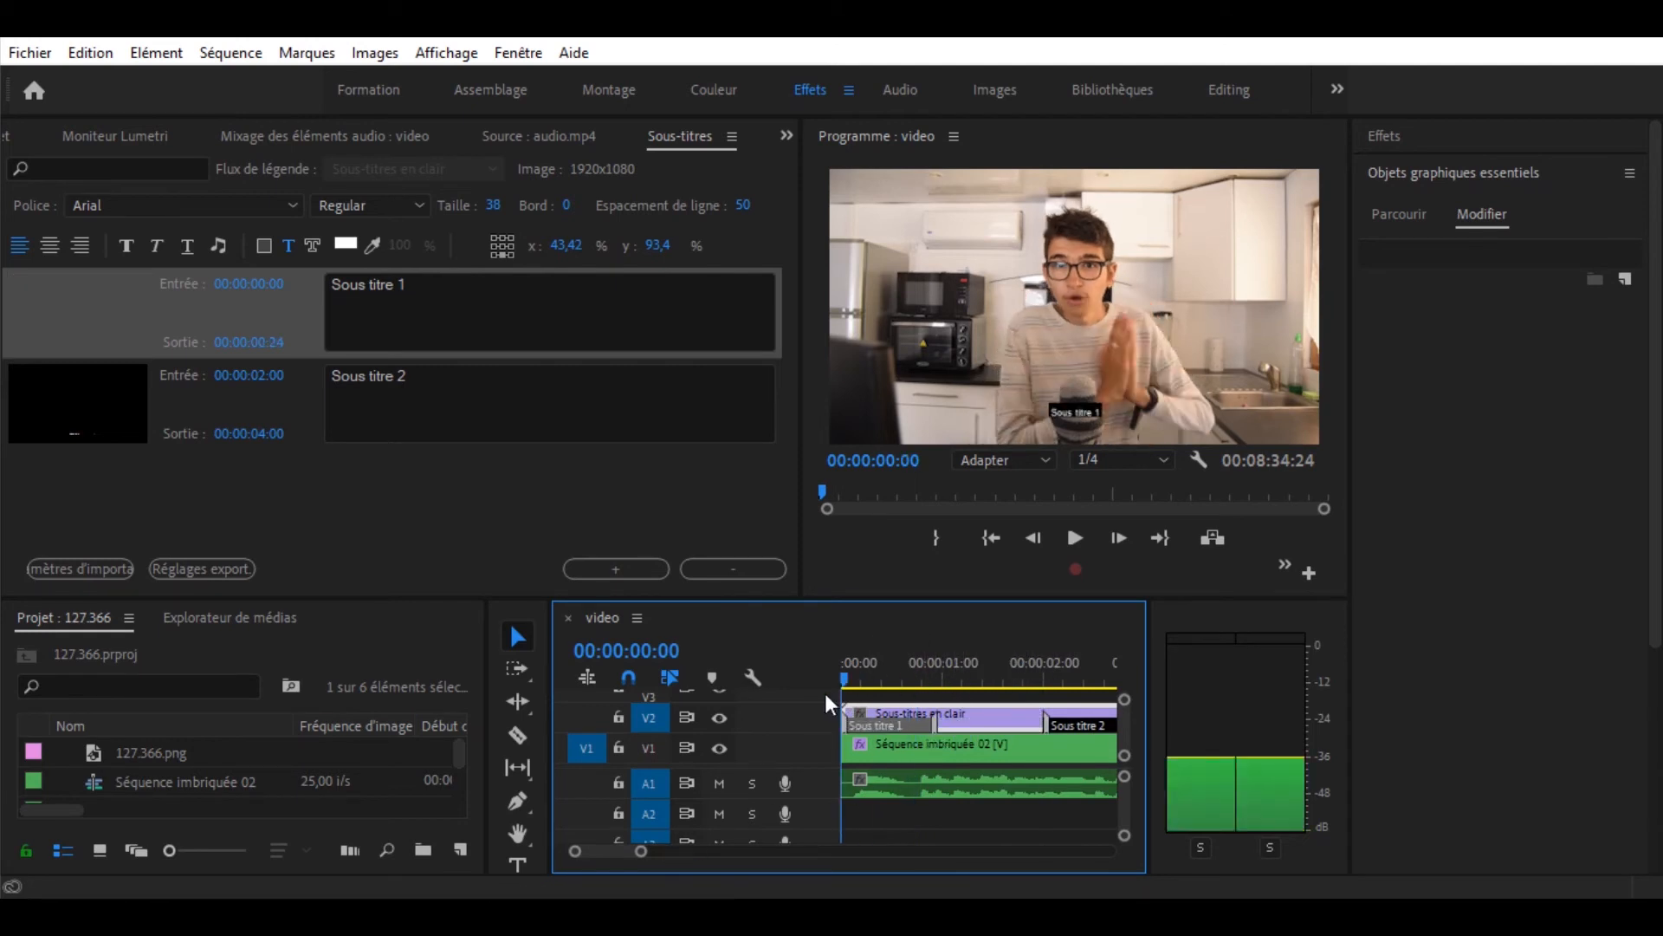
click(1075, 538)
key(space)
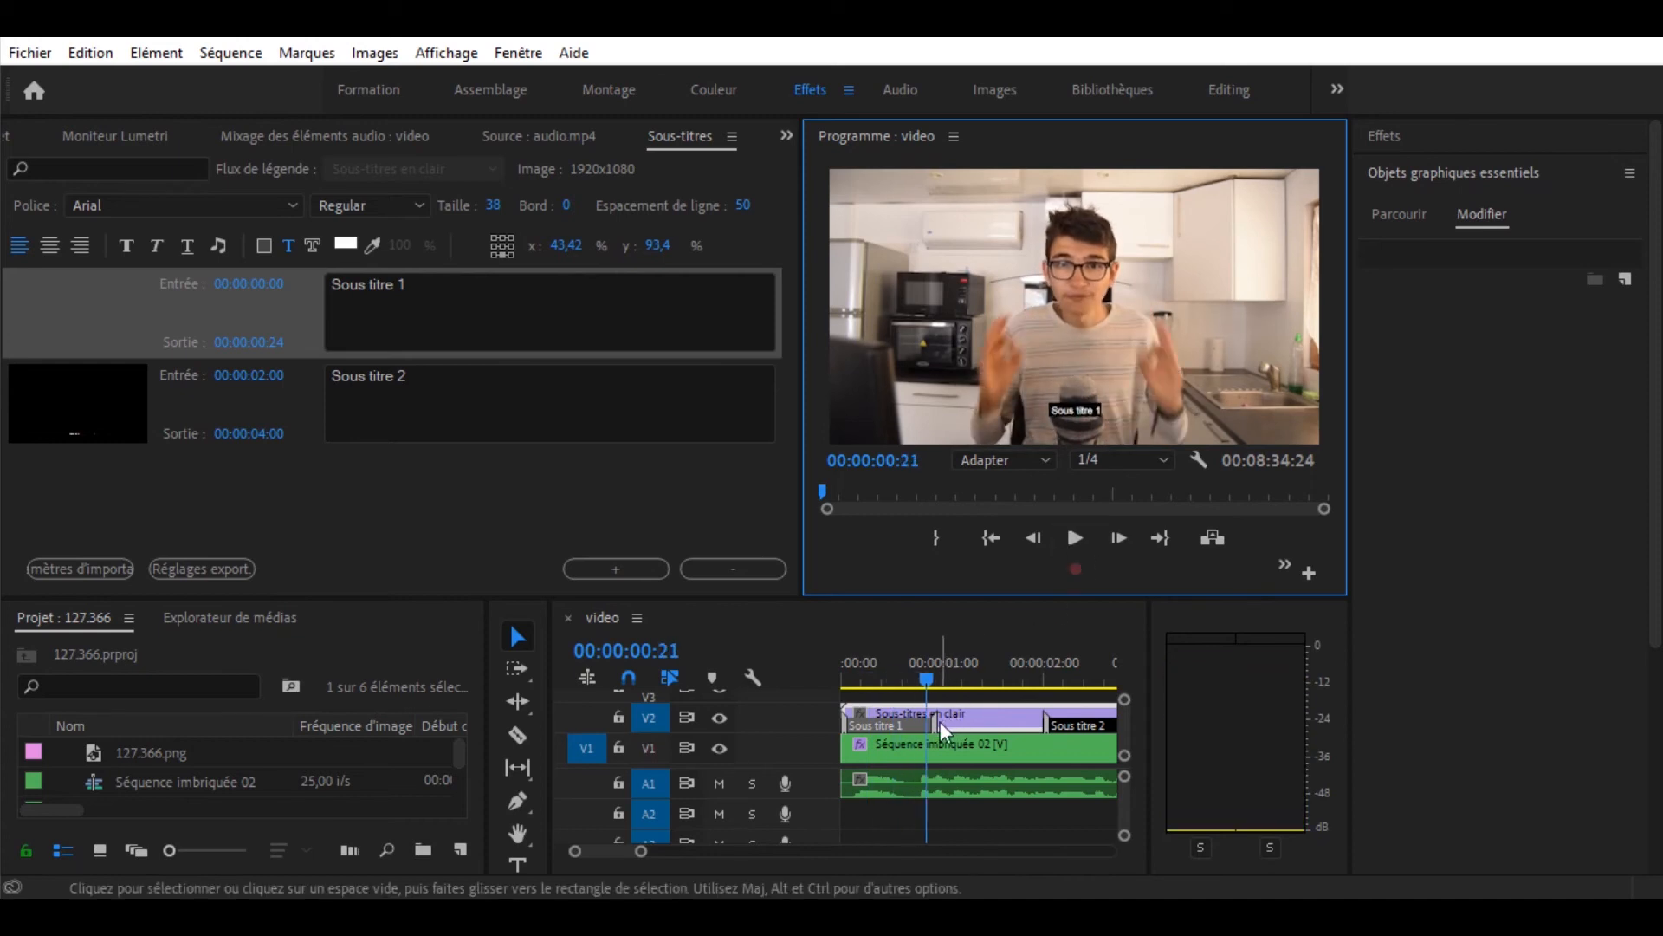
Trim the first caption to end at 00:00:00:20, move the second caption to start at that same time, and check the playback.
drag(932, 730, 917, 730)
drag(1046, 729, 946, 736)
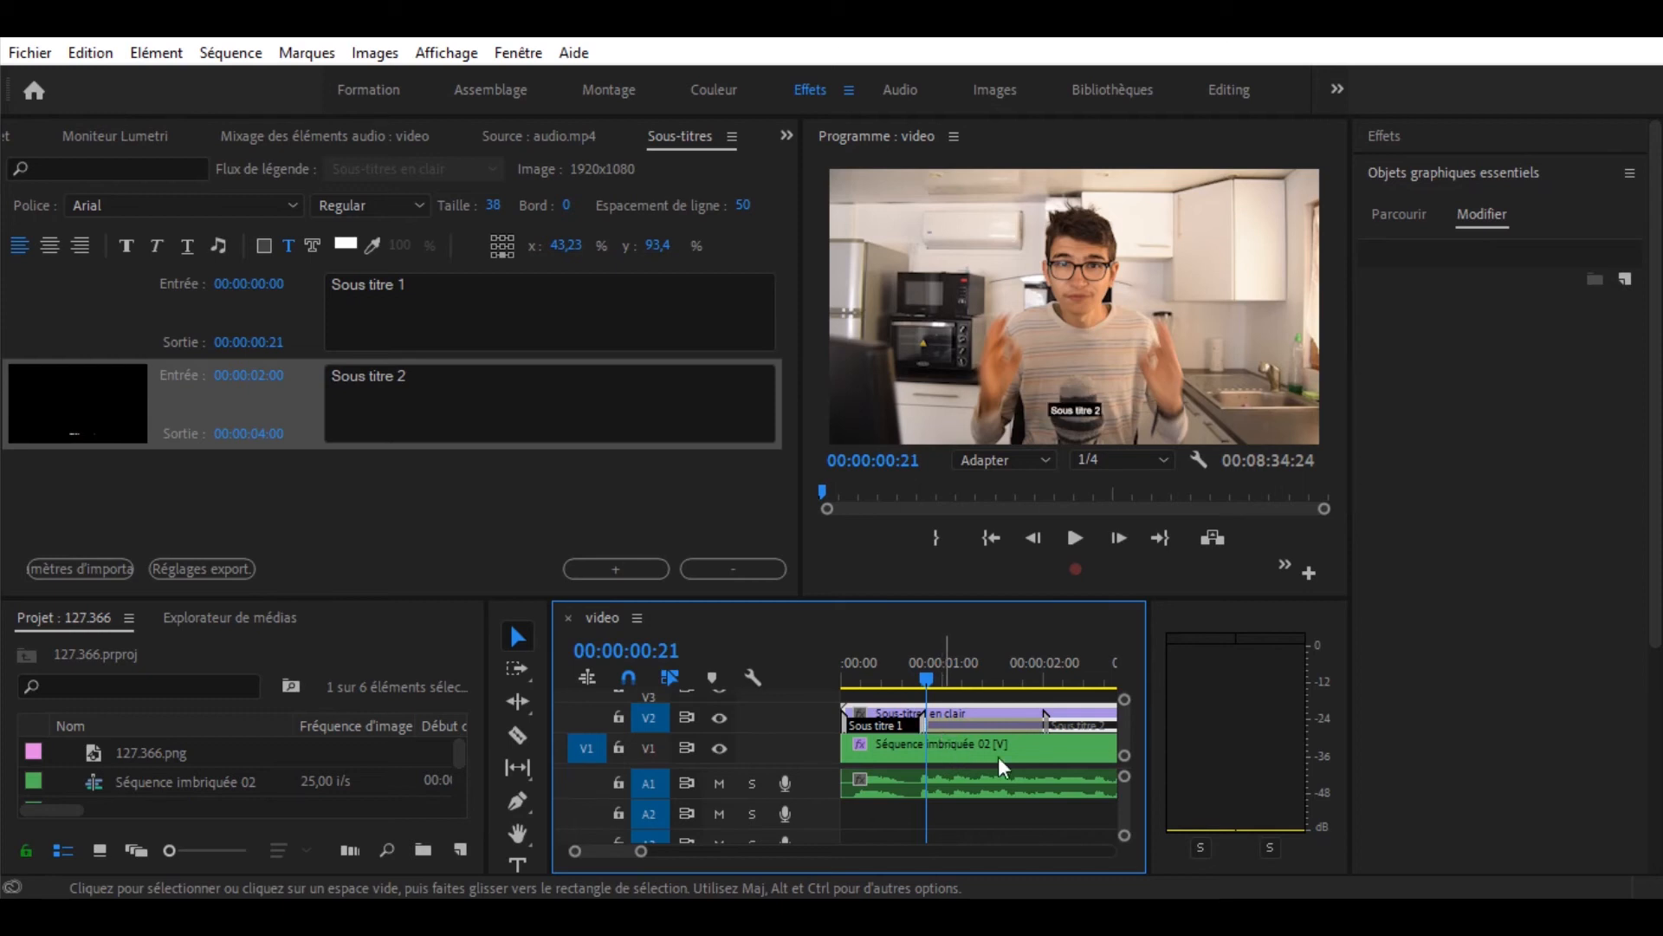
click(965, 725)
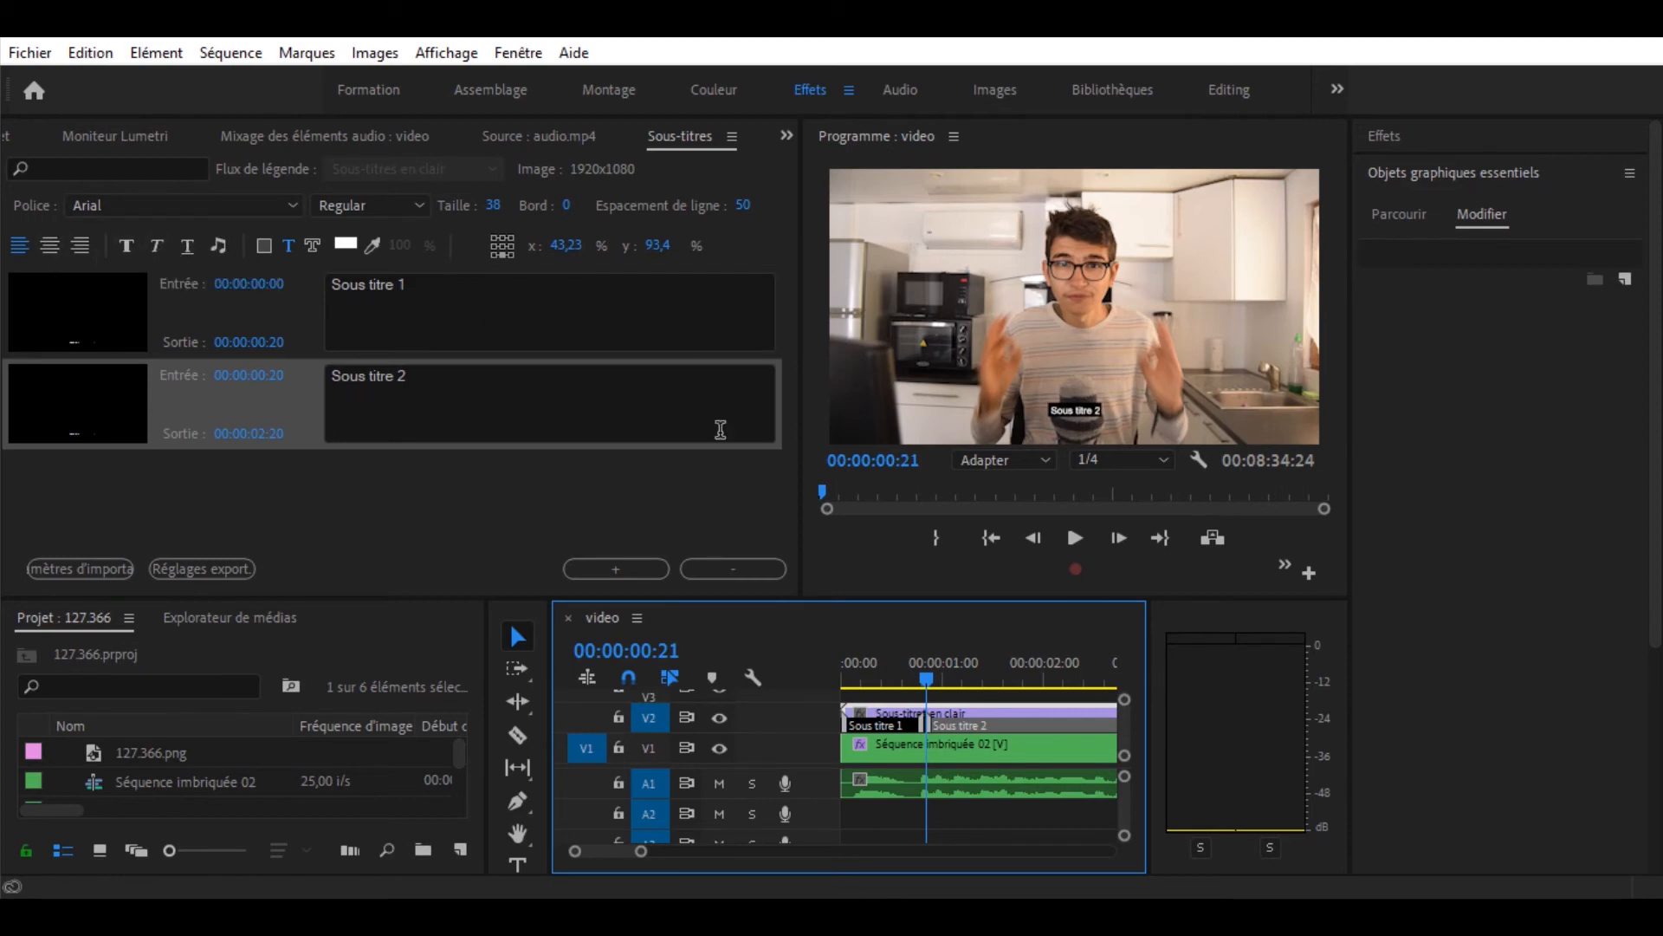
click(944, 681)
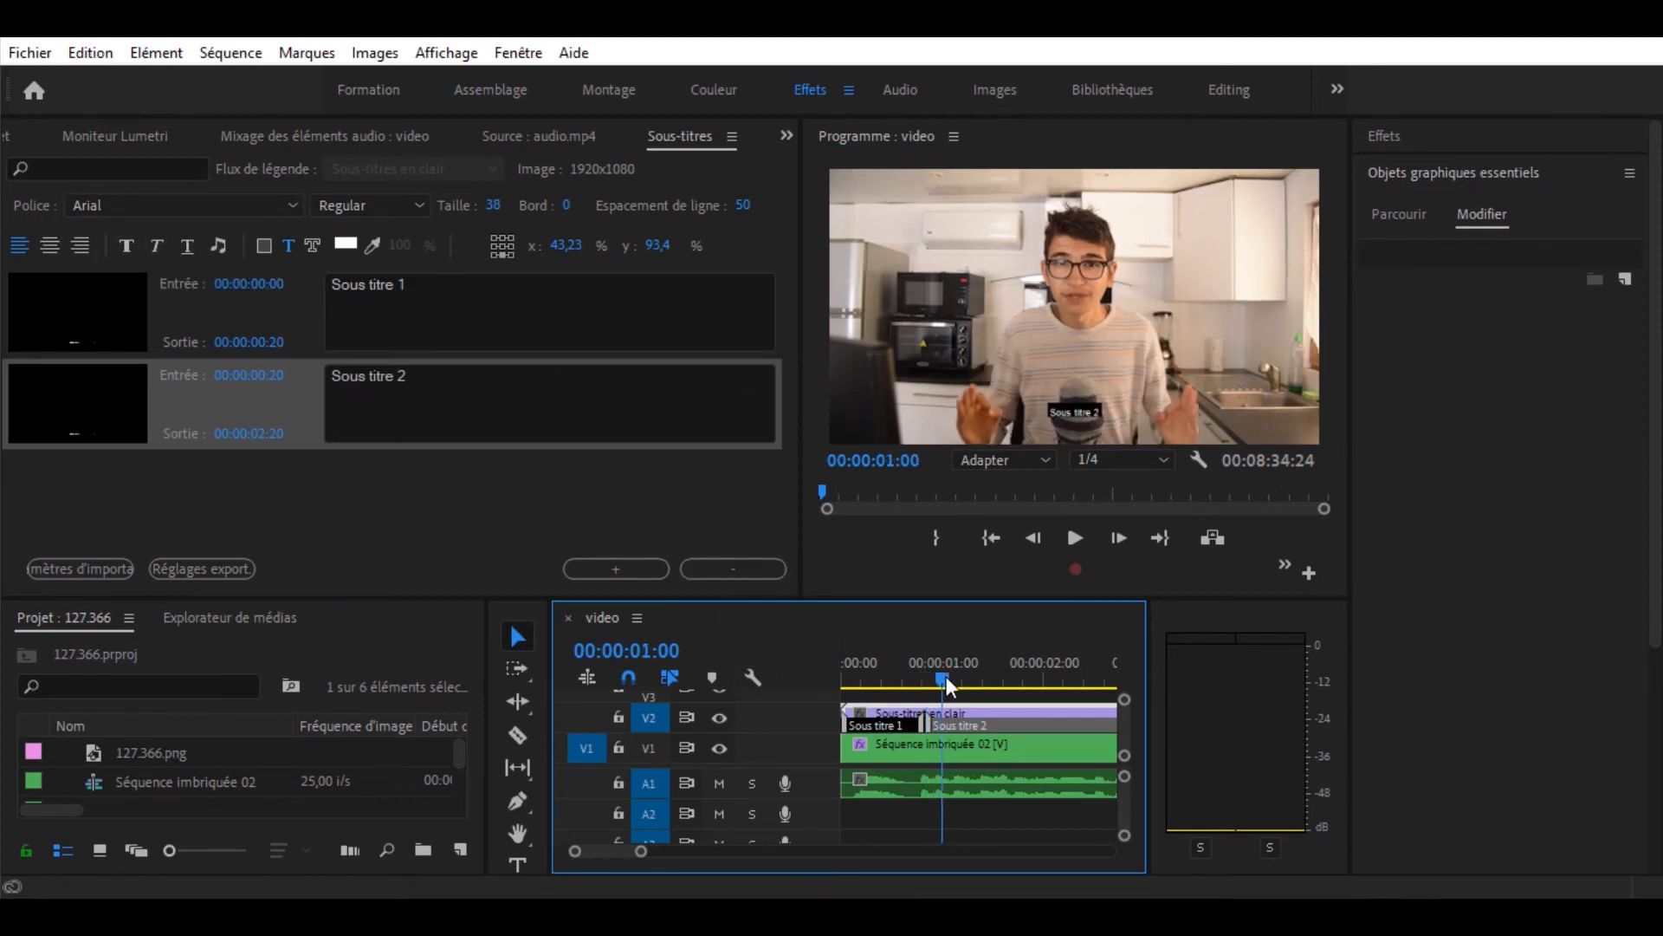
key(space)
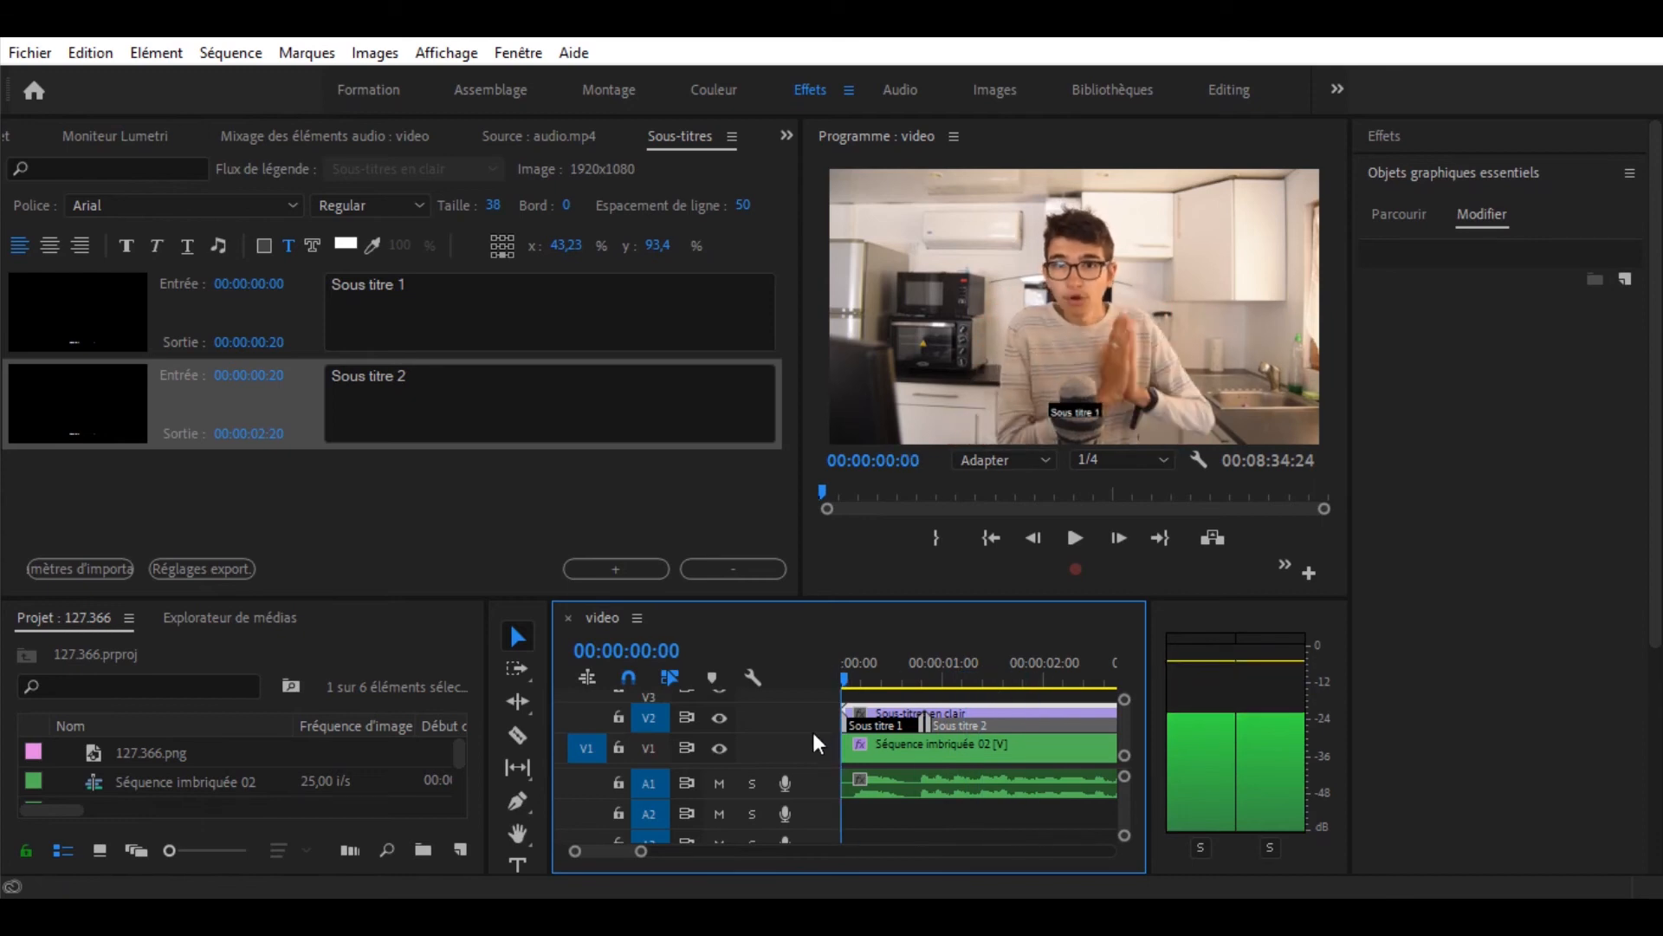
Widen the timeline area and fit the whole video sequence in its view.
drag(641, 851, 669, 853)
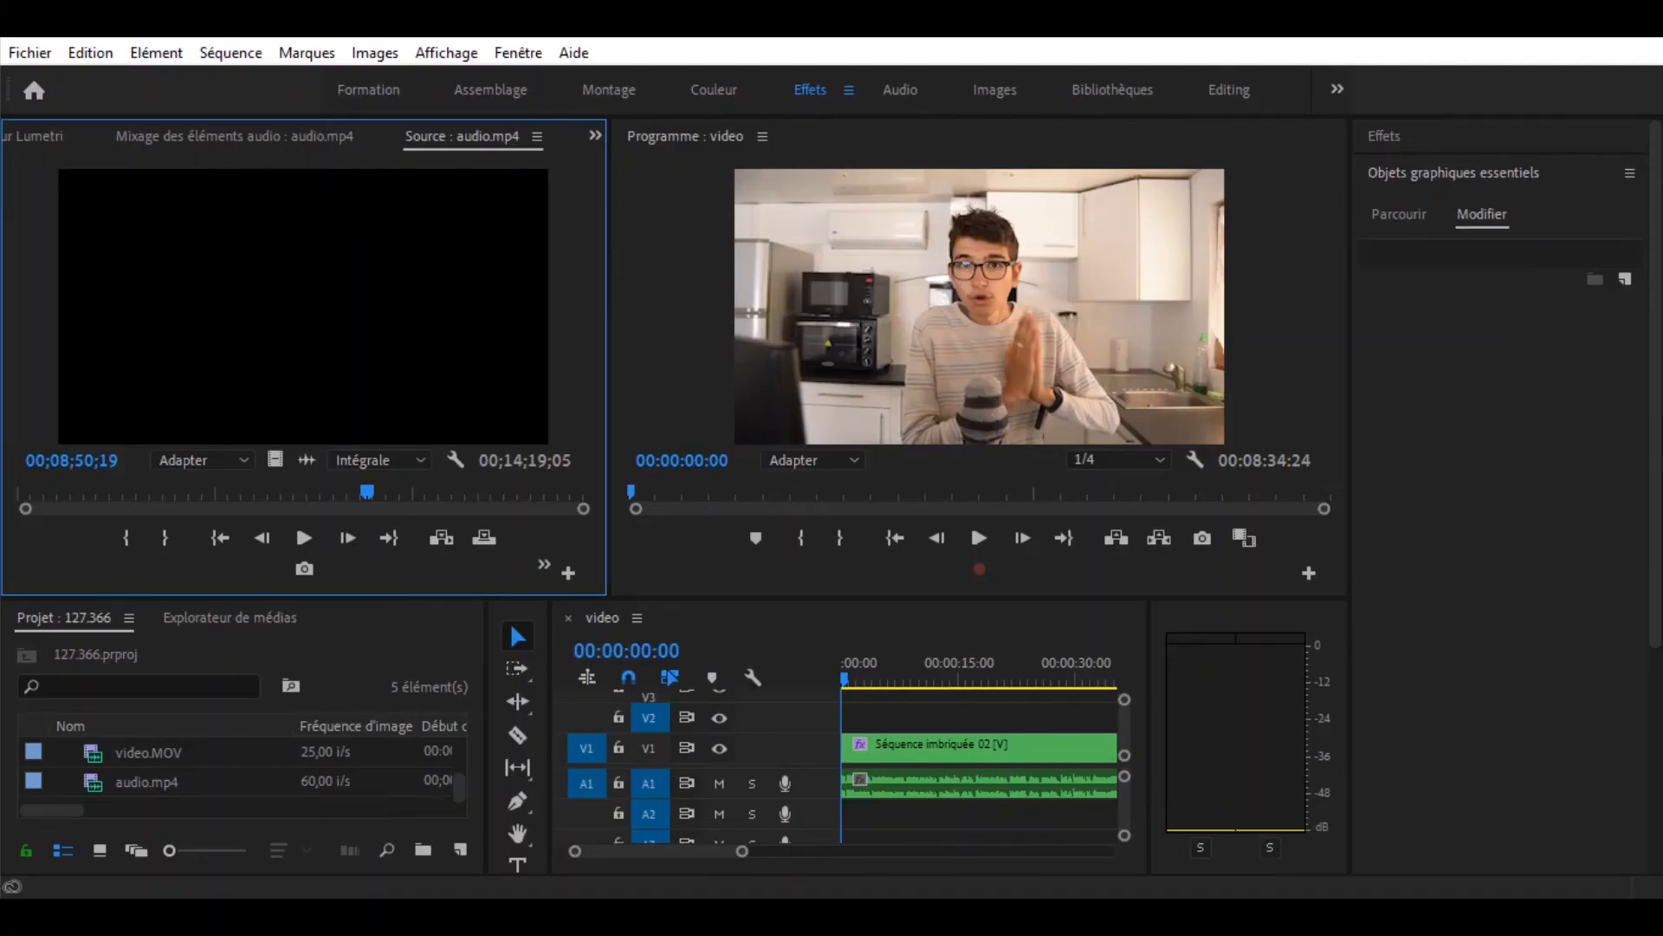
drag(548, 750, 475, 753)
drag(684, 852, 851, 850)
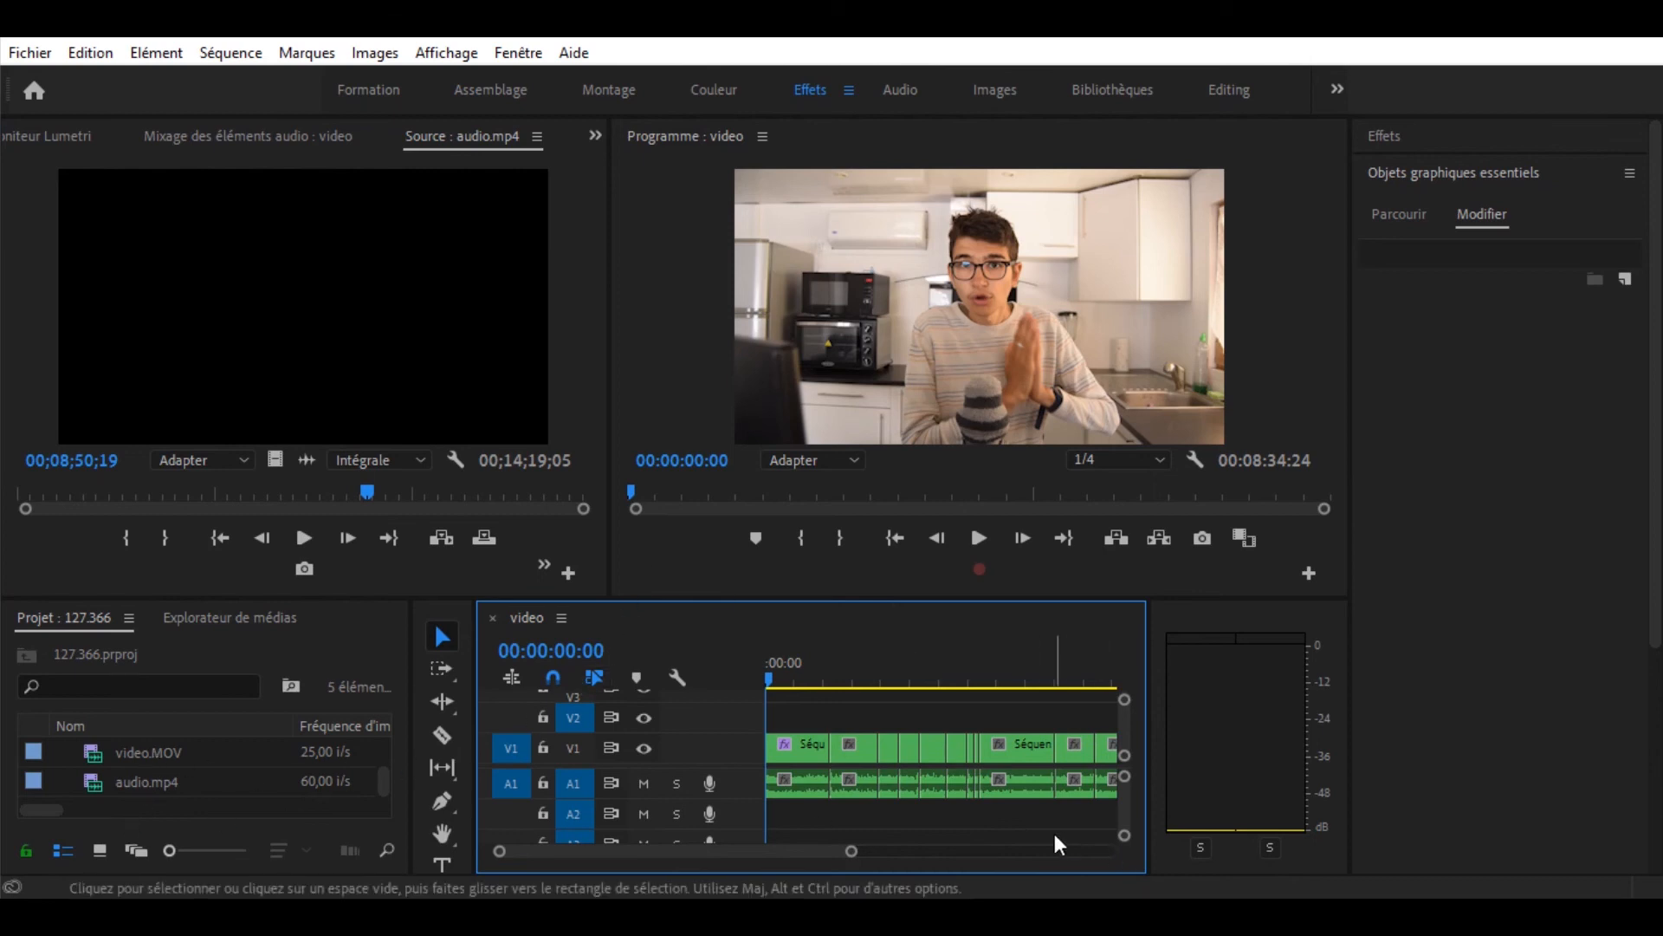
drag(852, 850, 1032, 850)
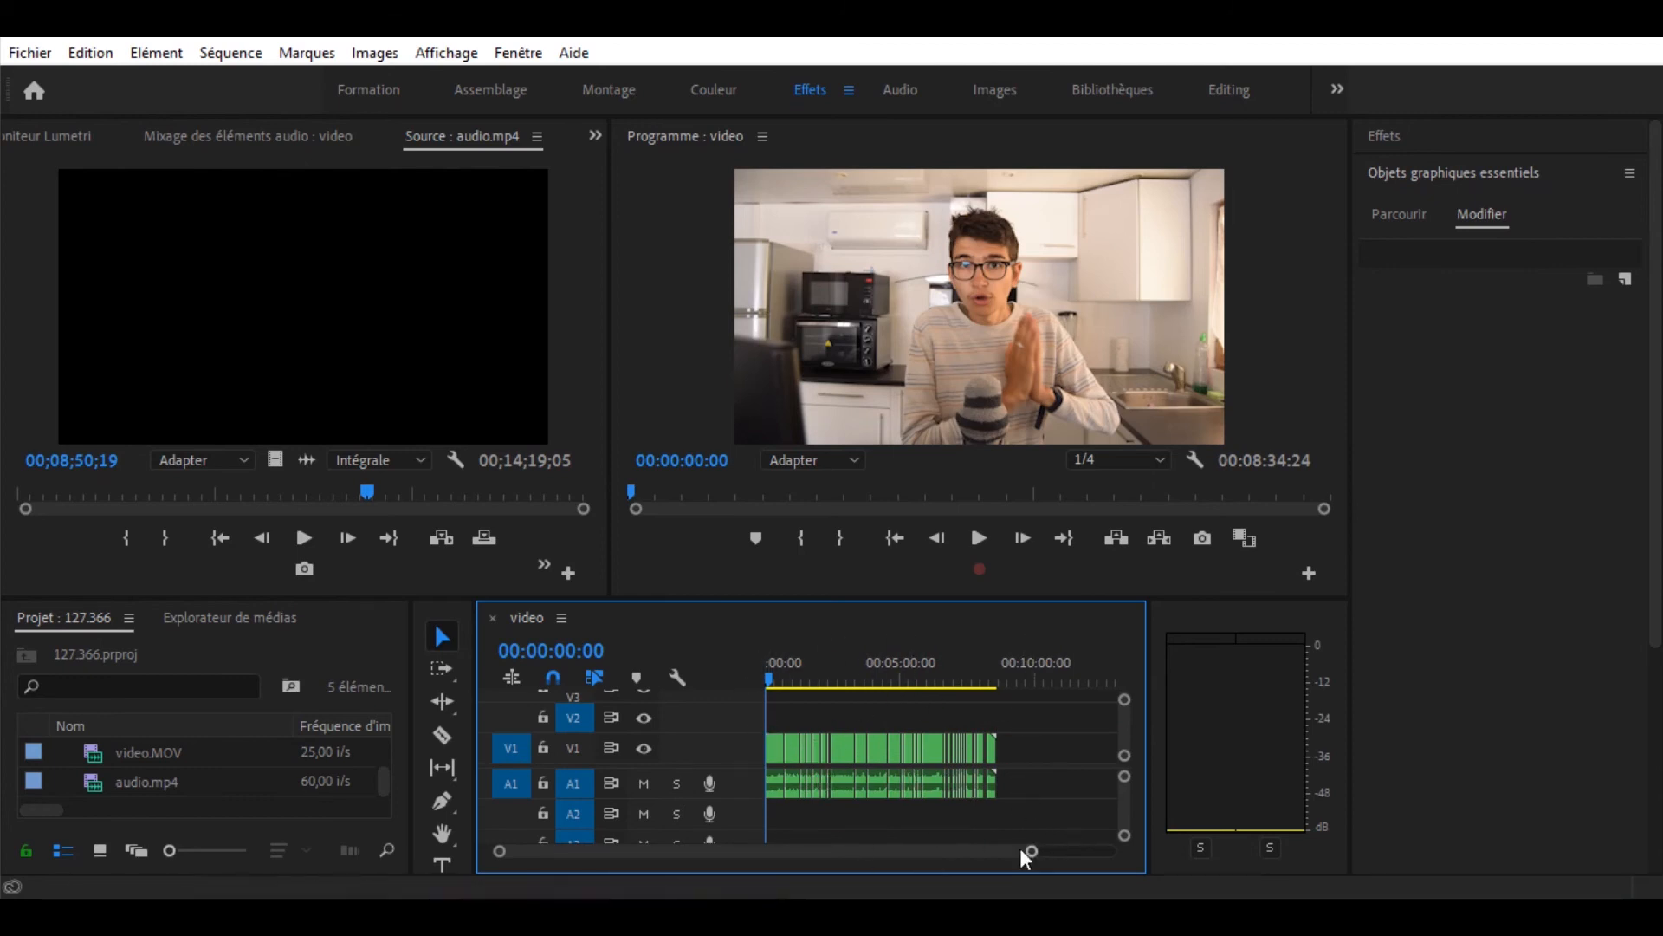
Scrub through the video sequence to review its many cut segments, and return the playhead to 00:00:00:00.
drag(766, 677, 968, 736)
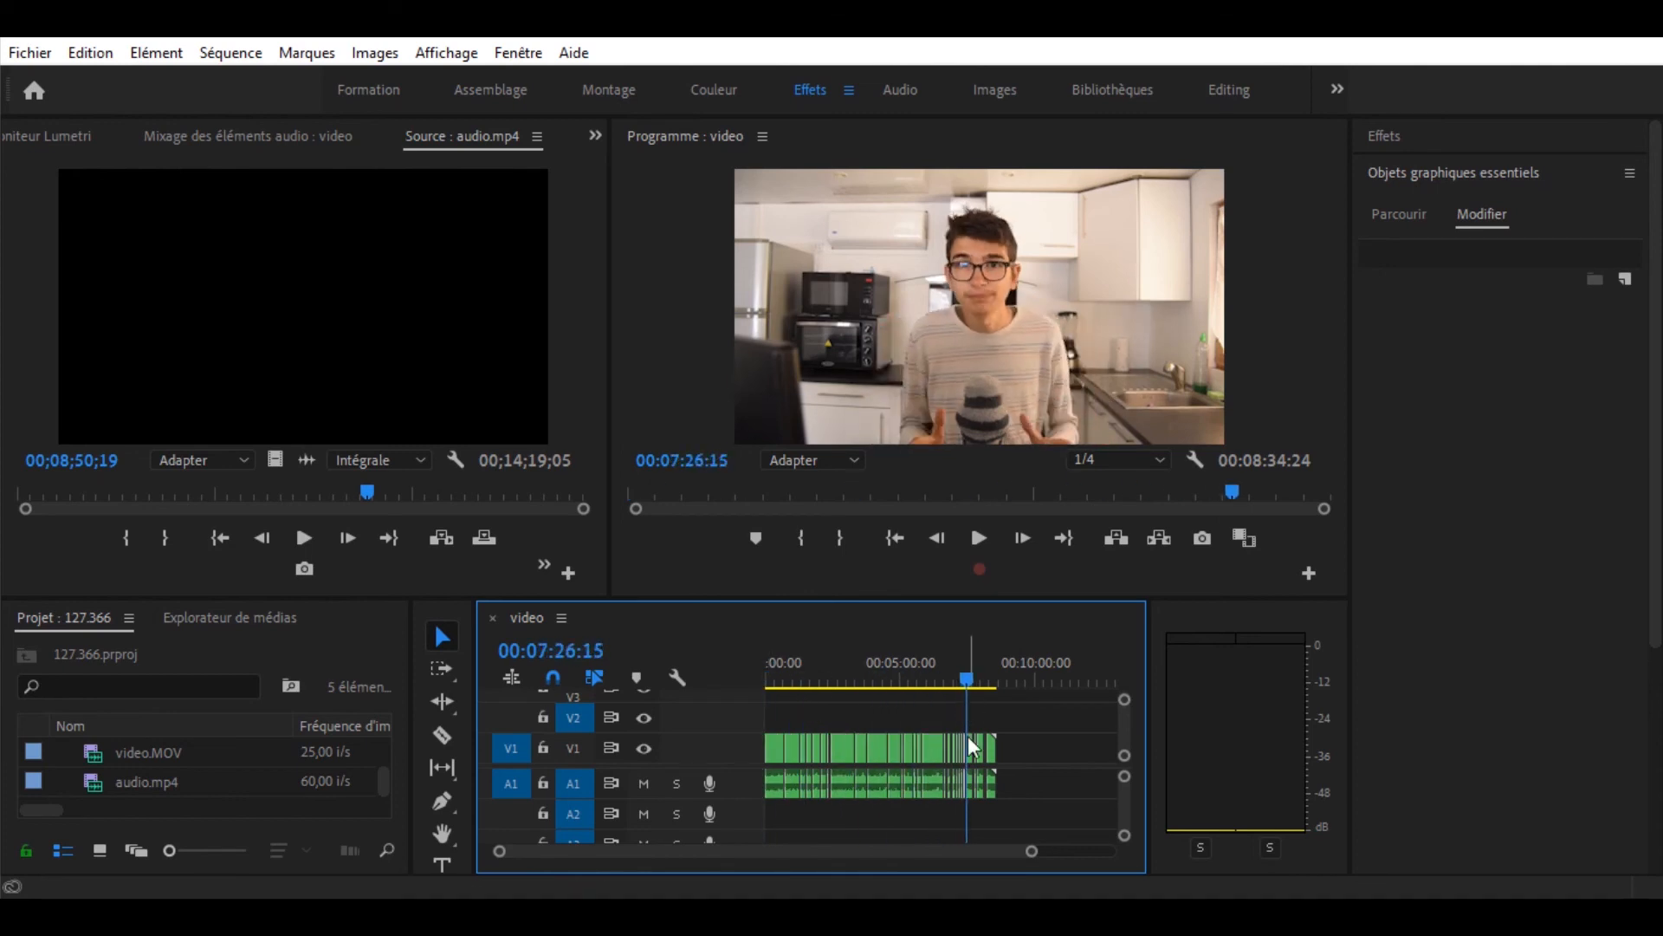
drag(1032, 851, 949, 850)
drag(935, 677, 849, 676)
drag(950, 850, 1082, 851)
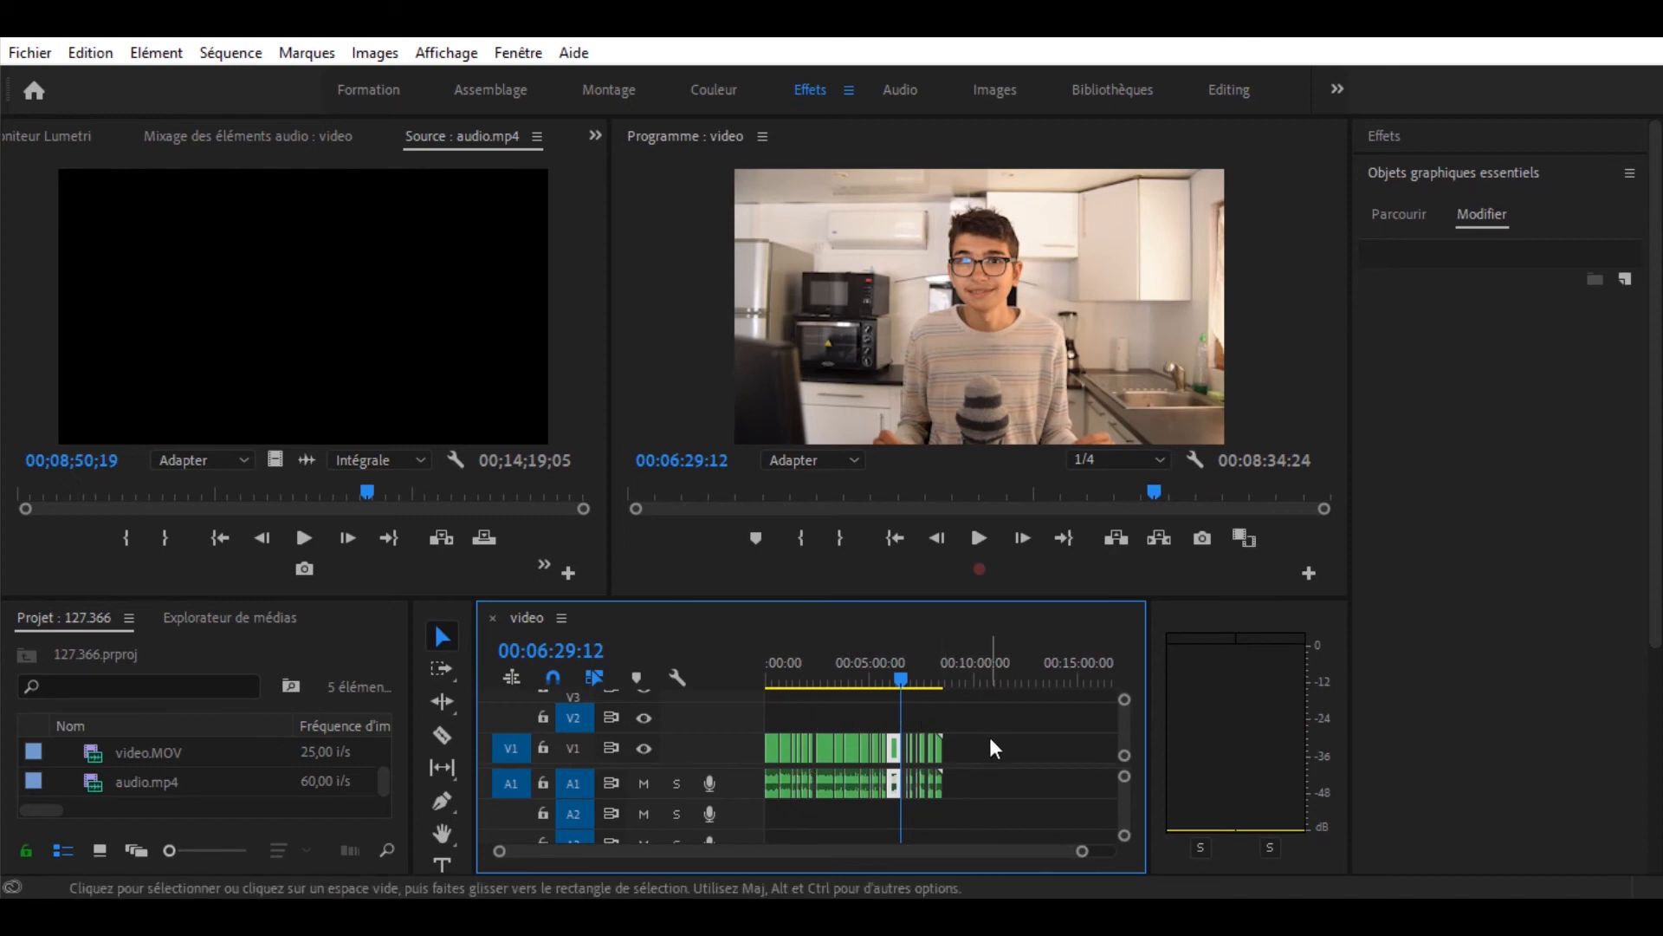
drag(905, 673, 669, 678)
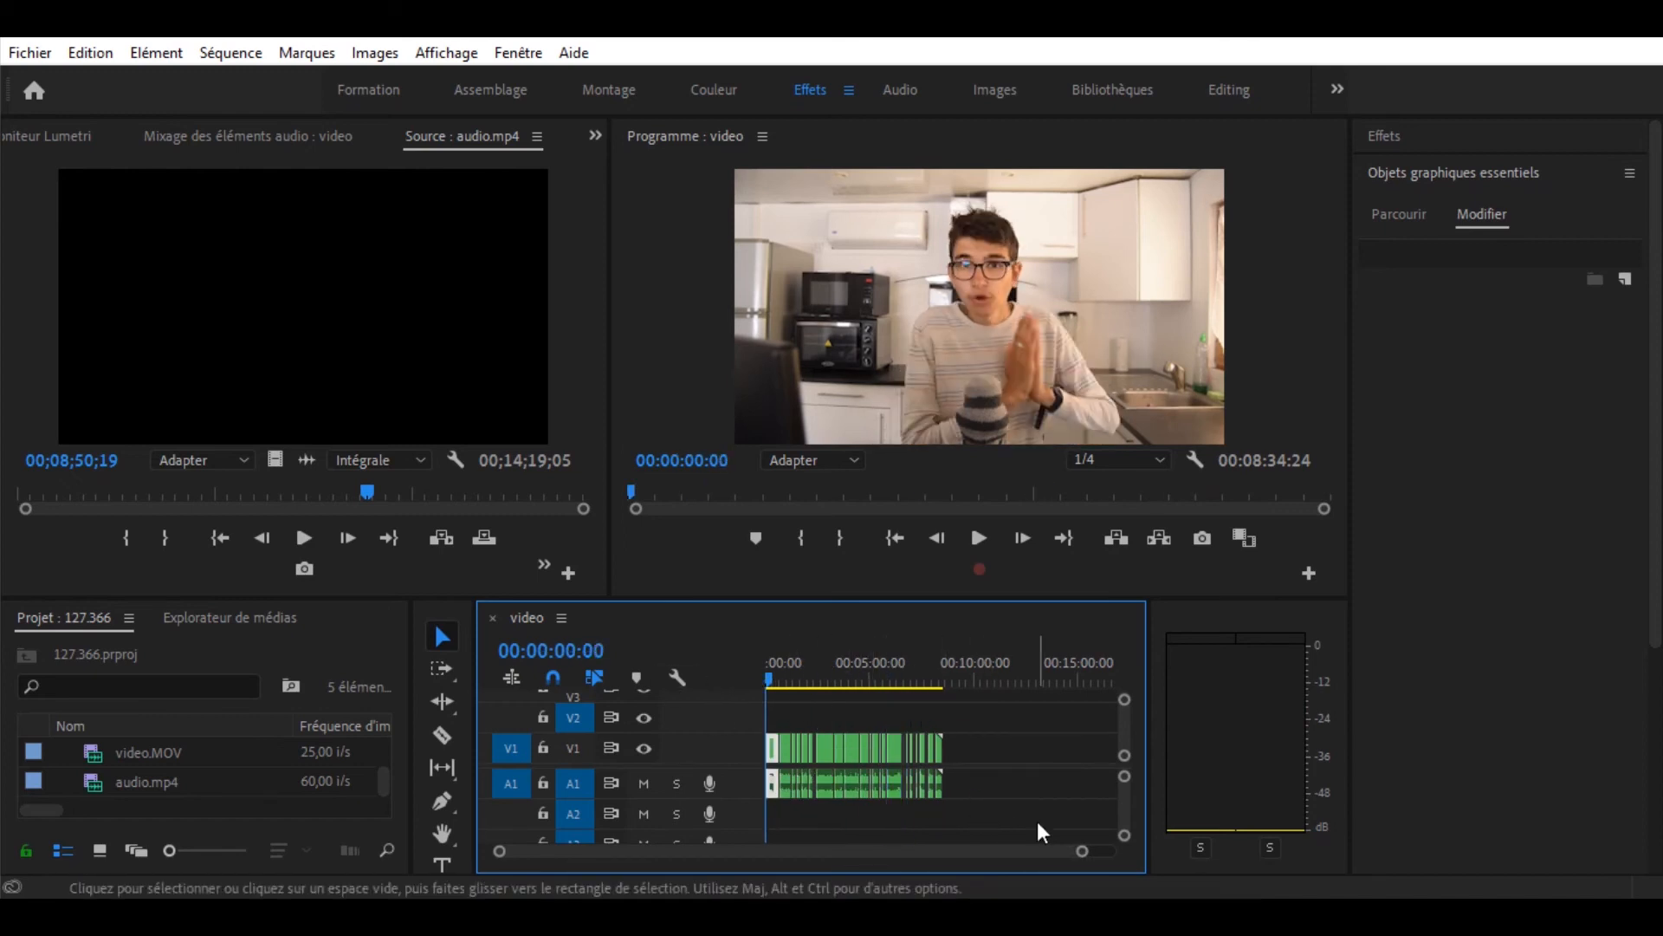
drag(1082, 850, 958, 846)
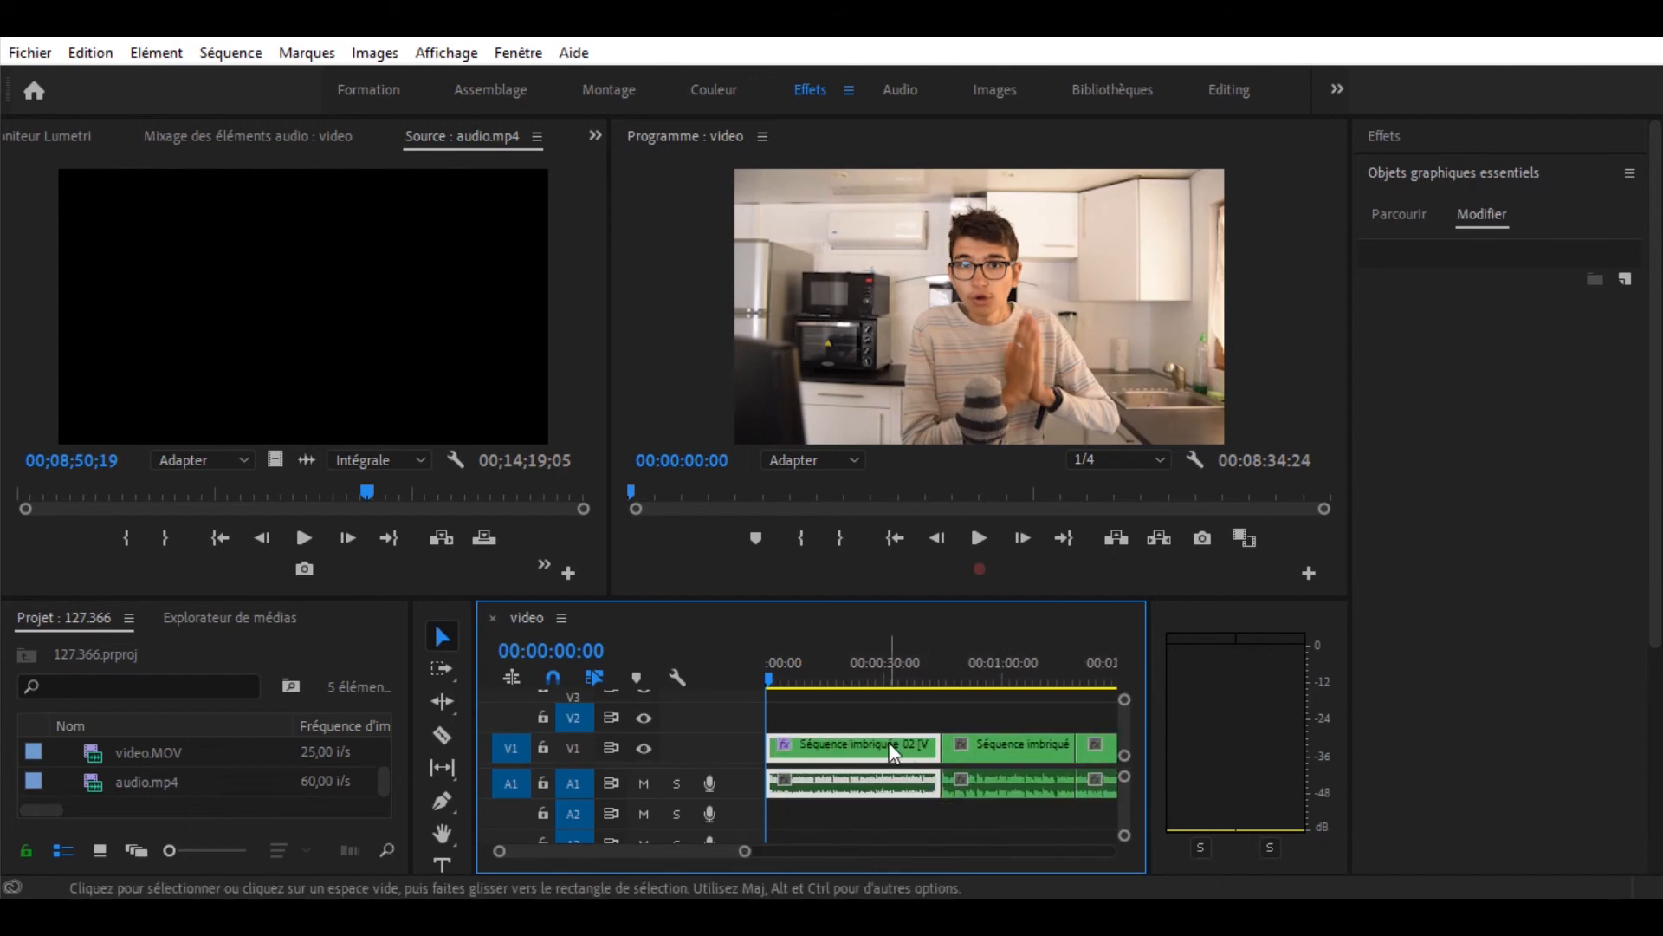
drag(745, 851, 1027, 852)
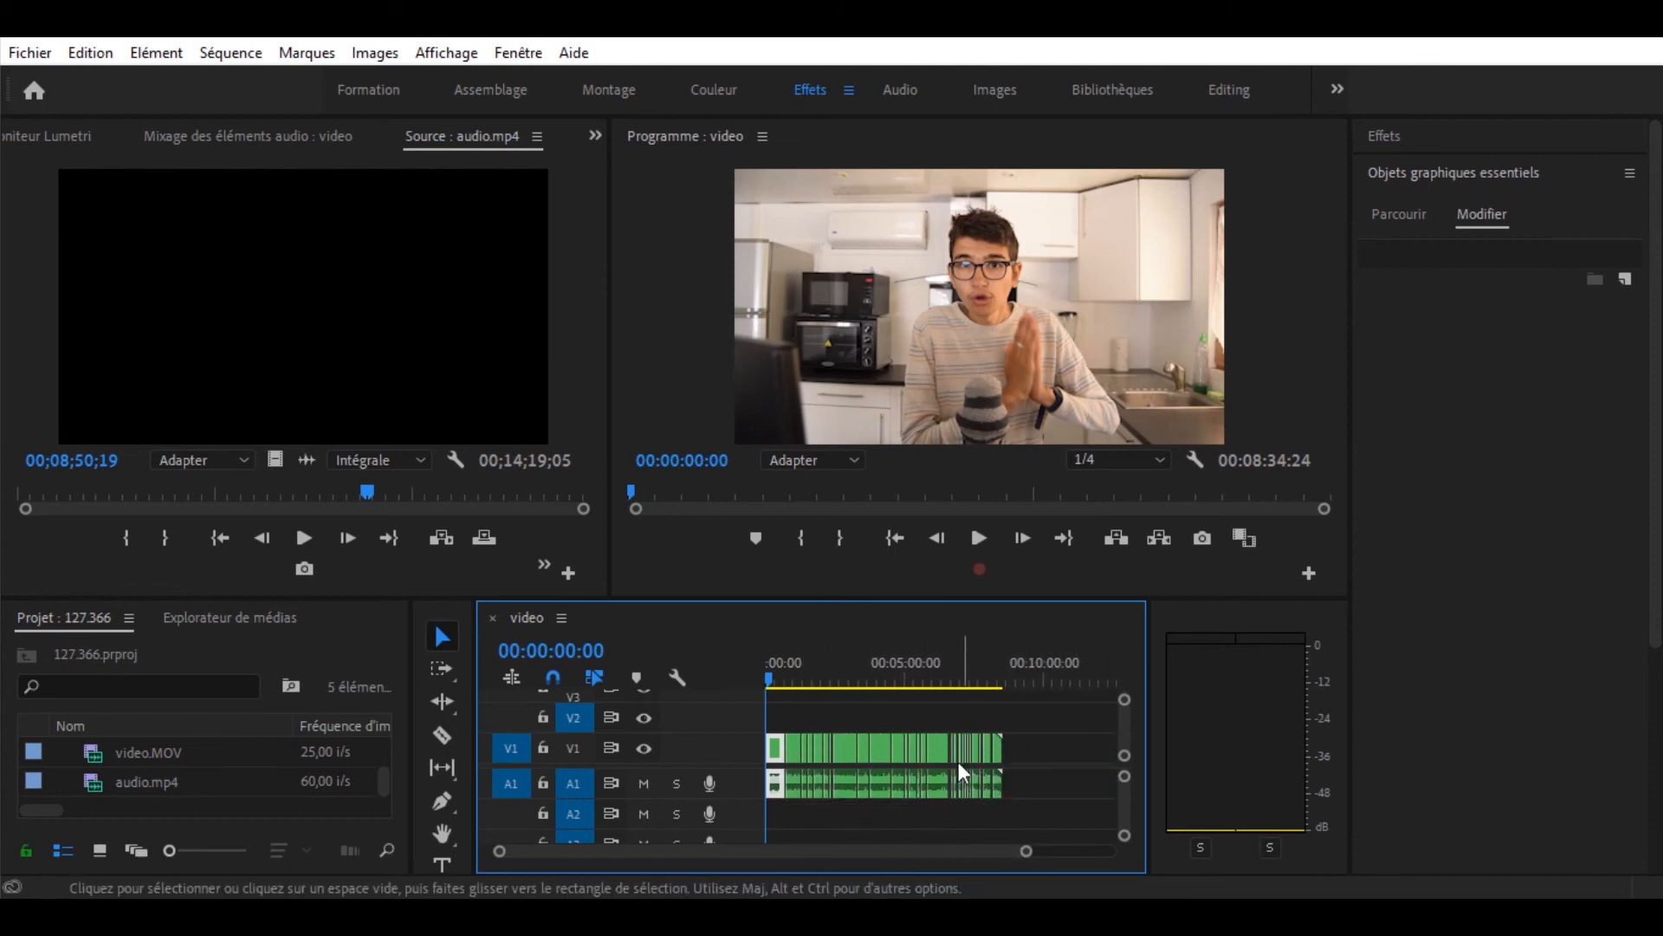
Play the end of the first clip from about 00:00:42 to locate where the introduction stops.
drag(1027, 851, 722, 854)
drag(802, 675, 986, 686)
click(988, 546)
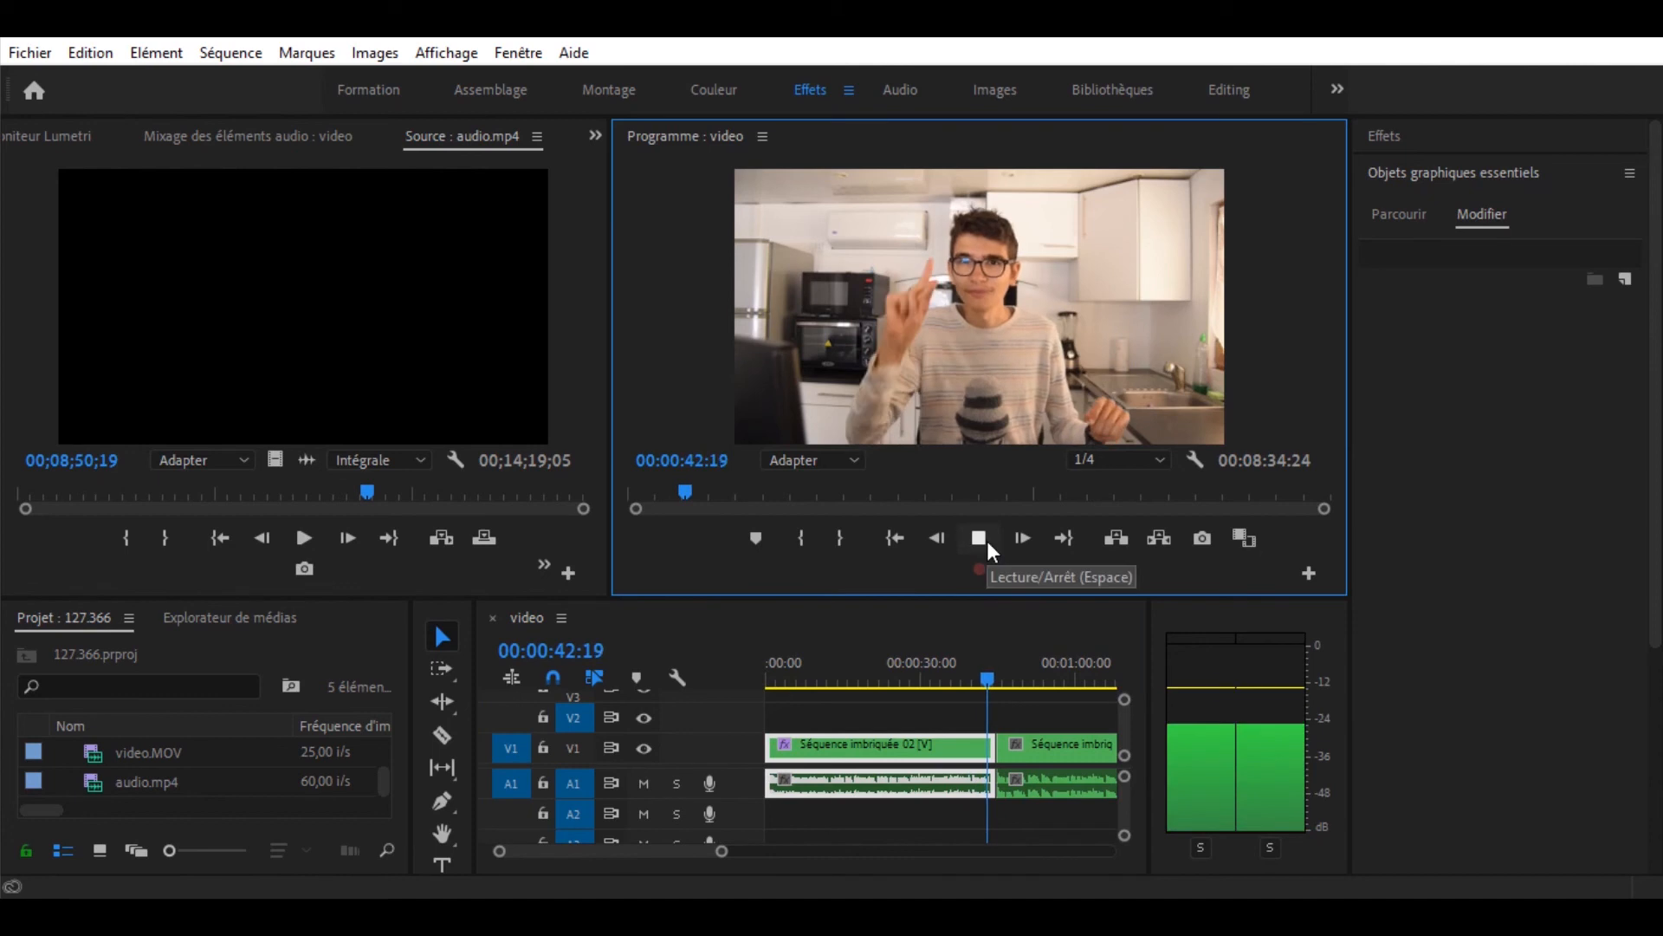
click(989, 546)
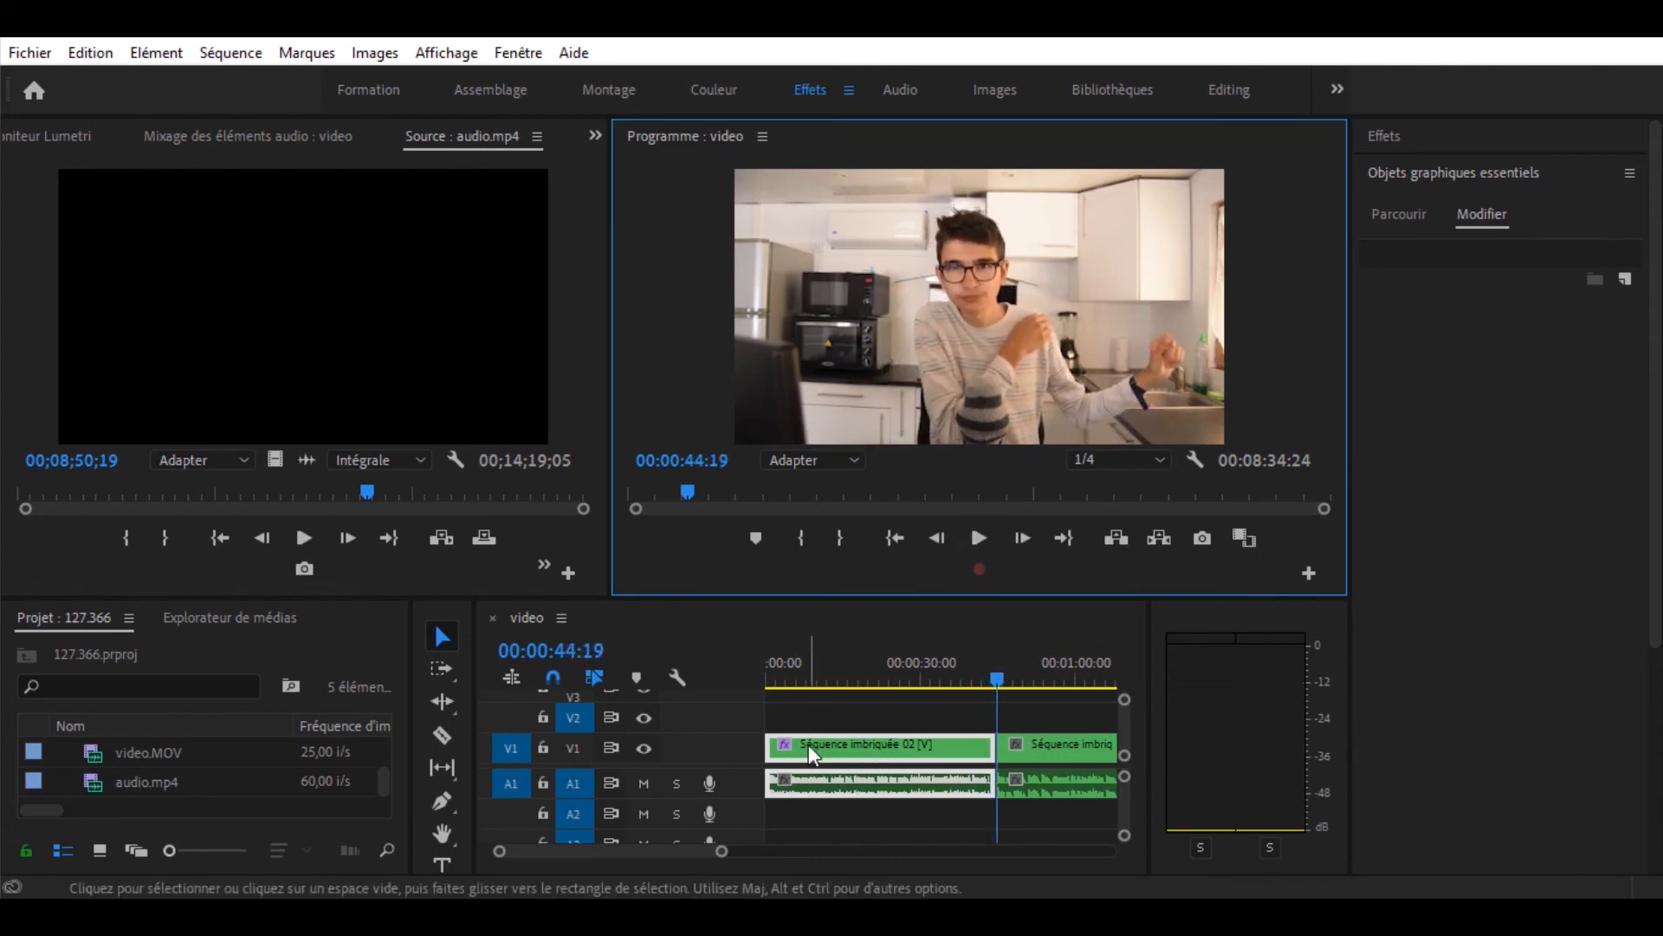
Open the nested sequence behind the first clip, inspect its full video.MOV content, and close it again.
drag(721, 851, 870, 865)
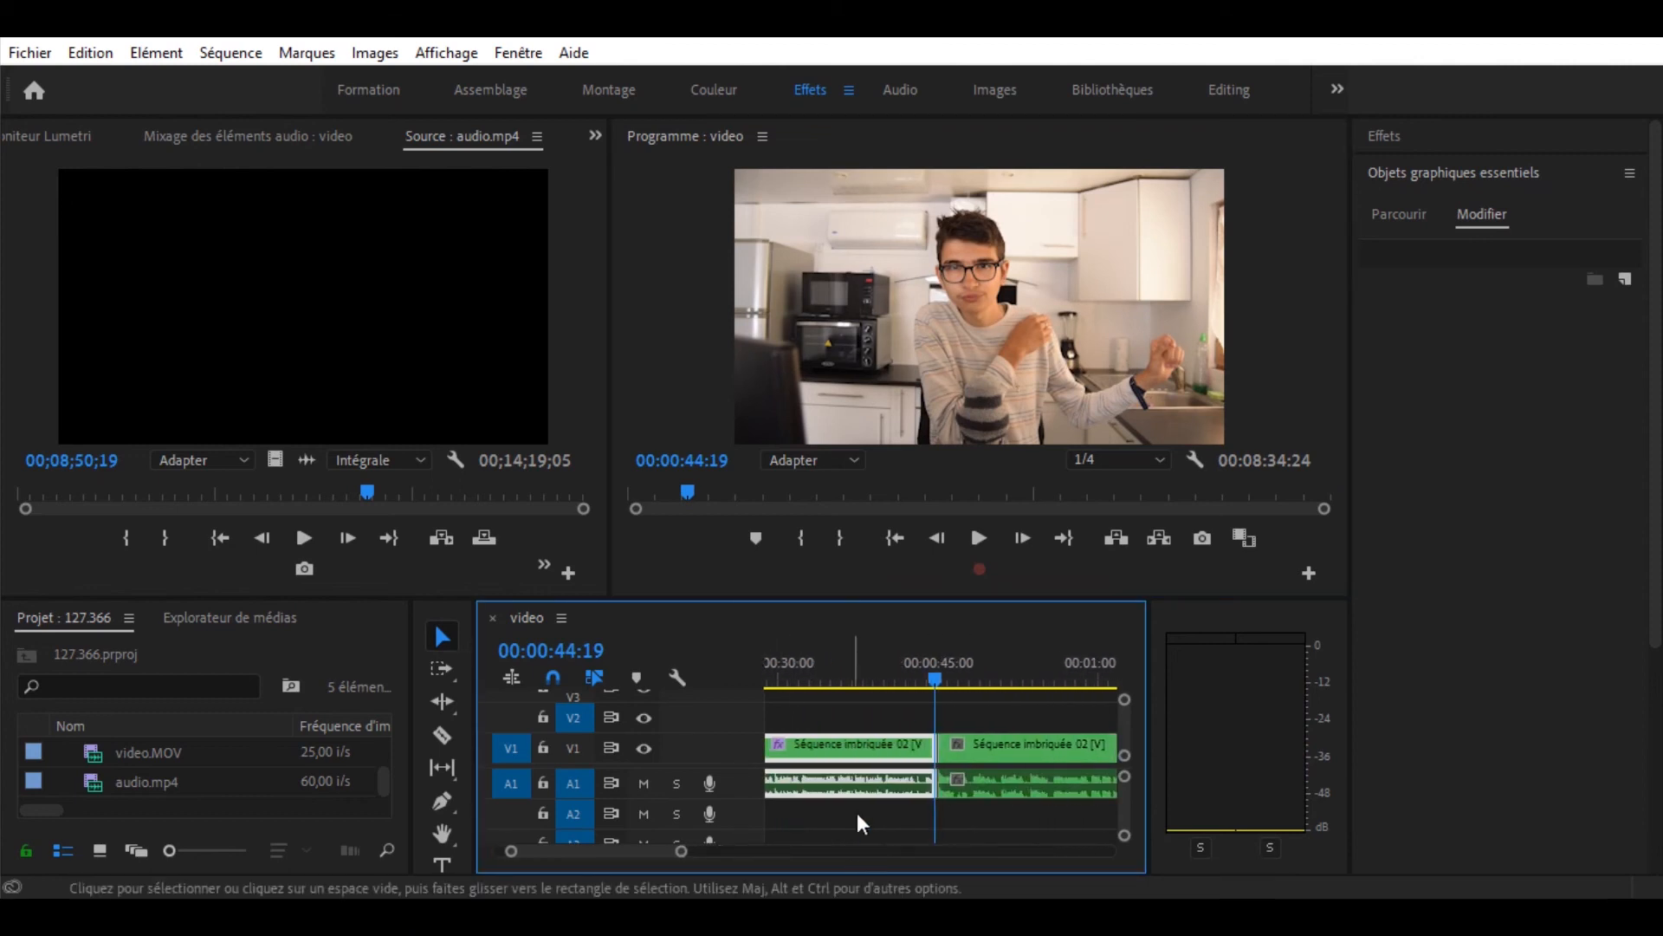
double_click(870, 745)
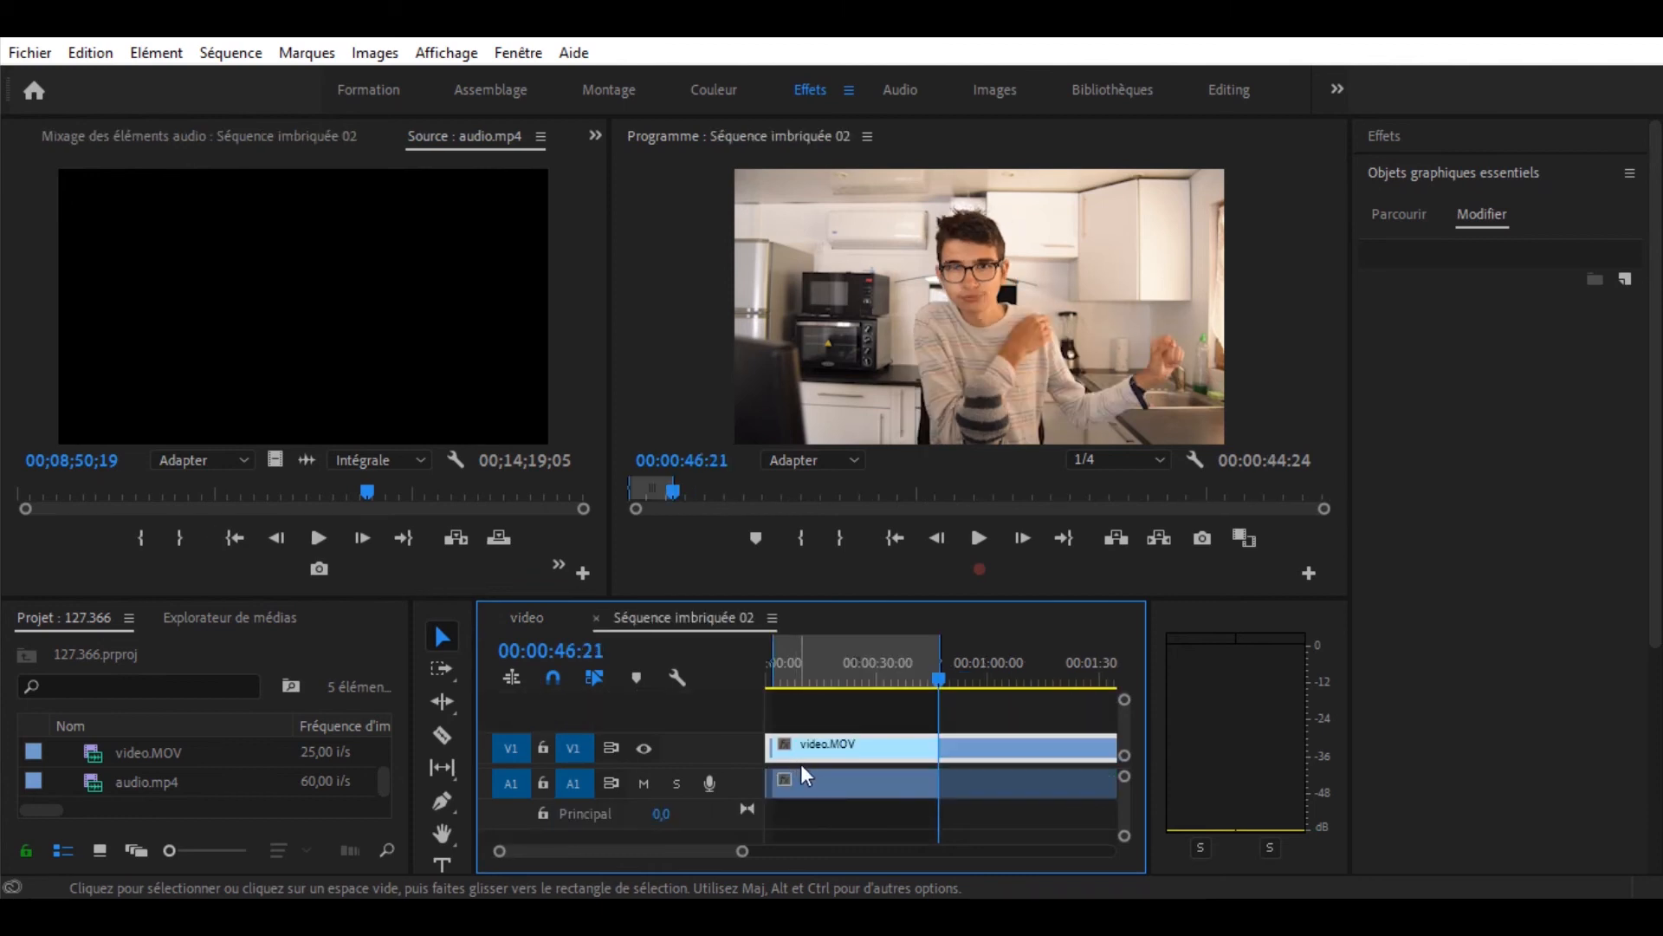
drag(743, 857, 1118, 858)
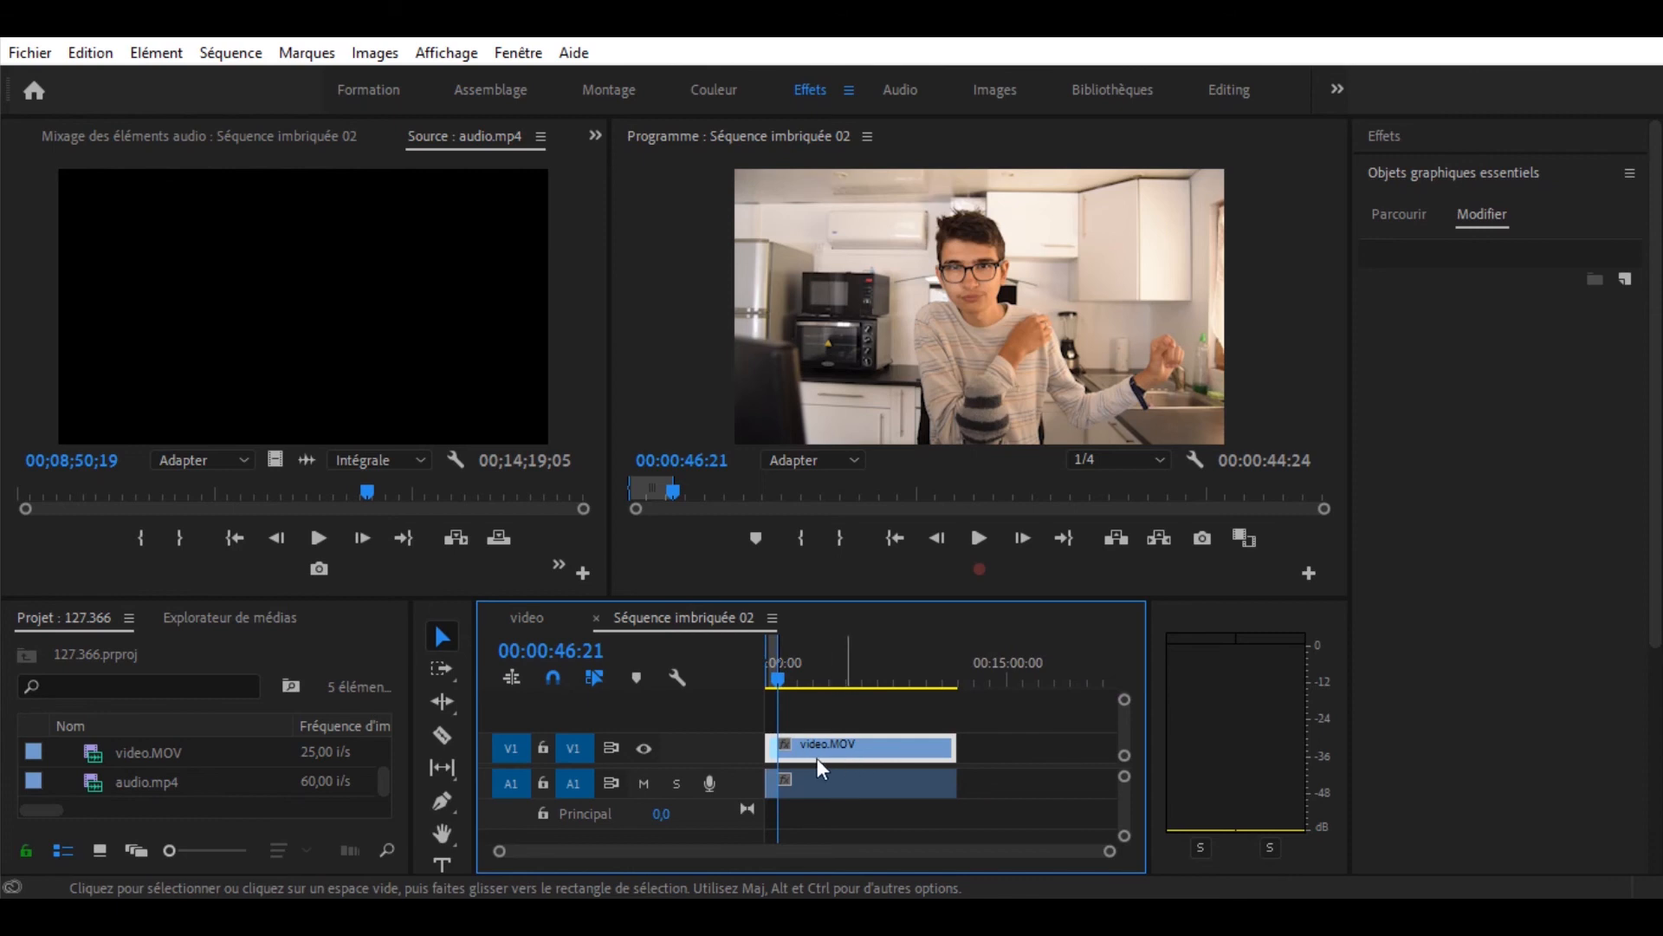
click(597, 618)
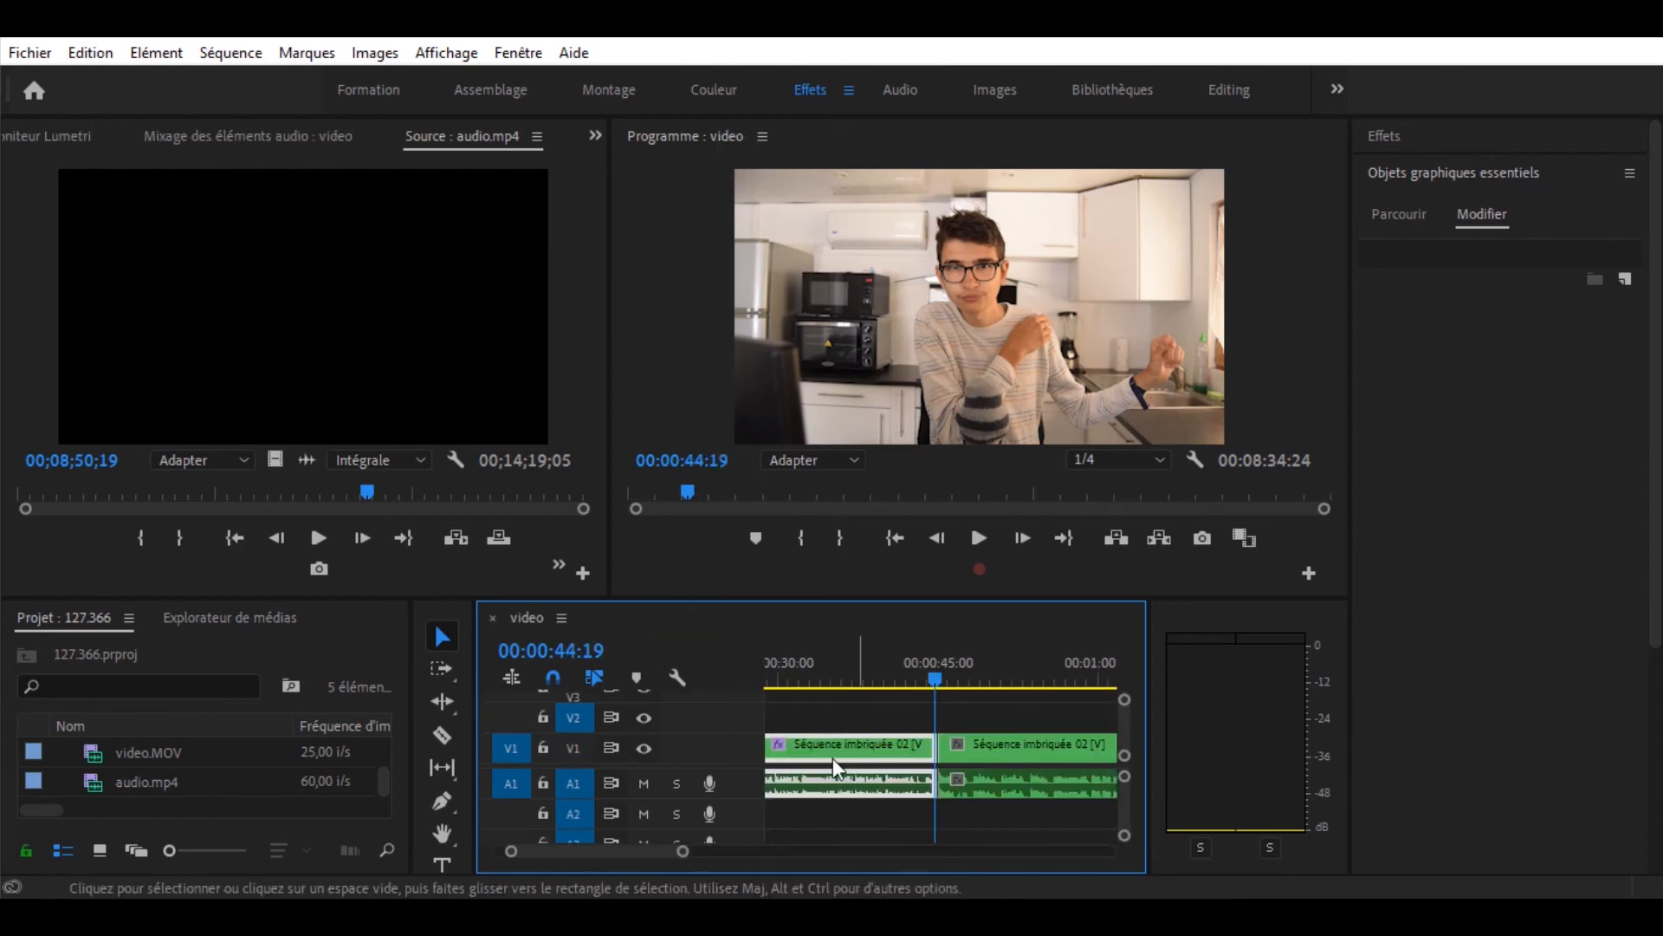
Nest the first clip of the video sequence under the name Intro.
drag(685, 858, 918, 857)
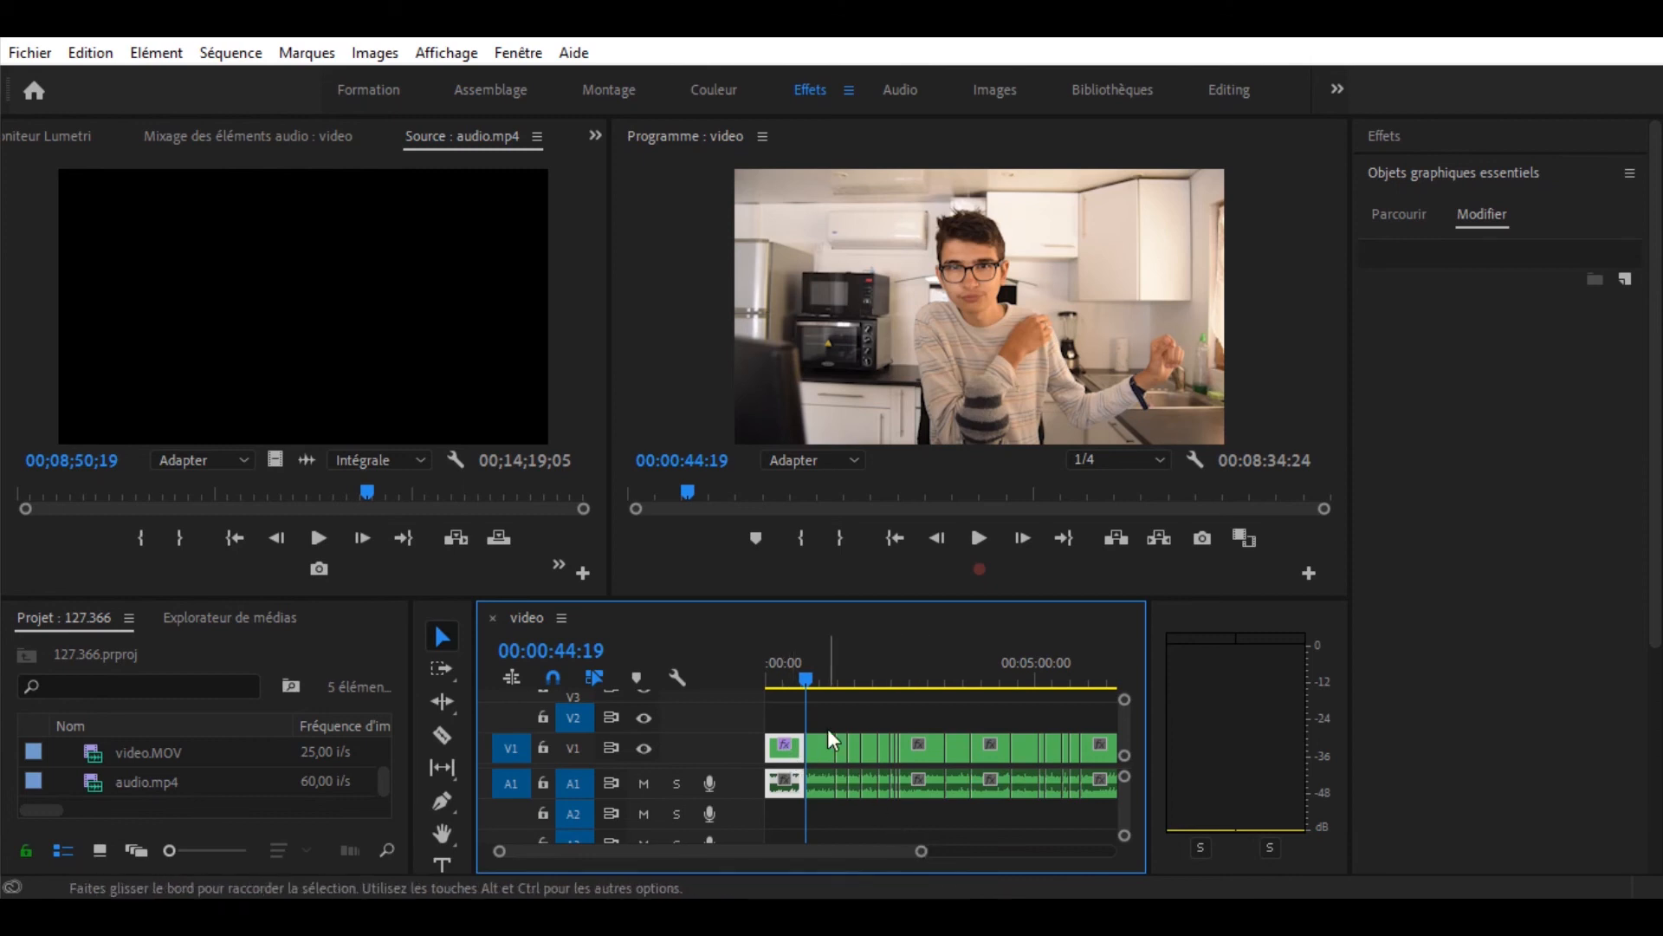
right_click(792, 747)
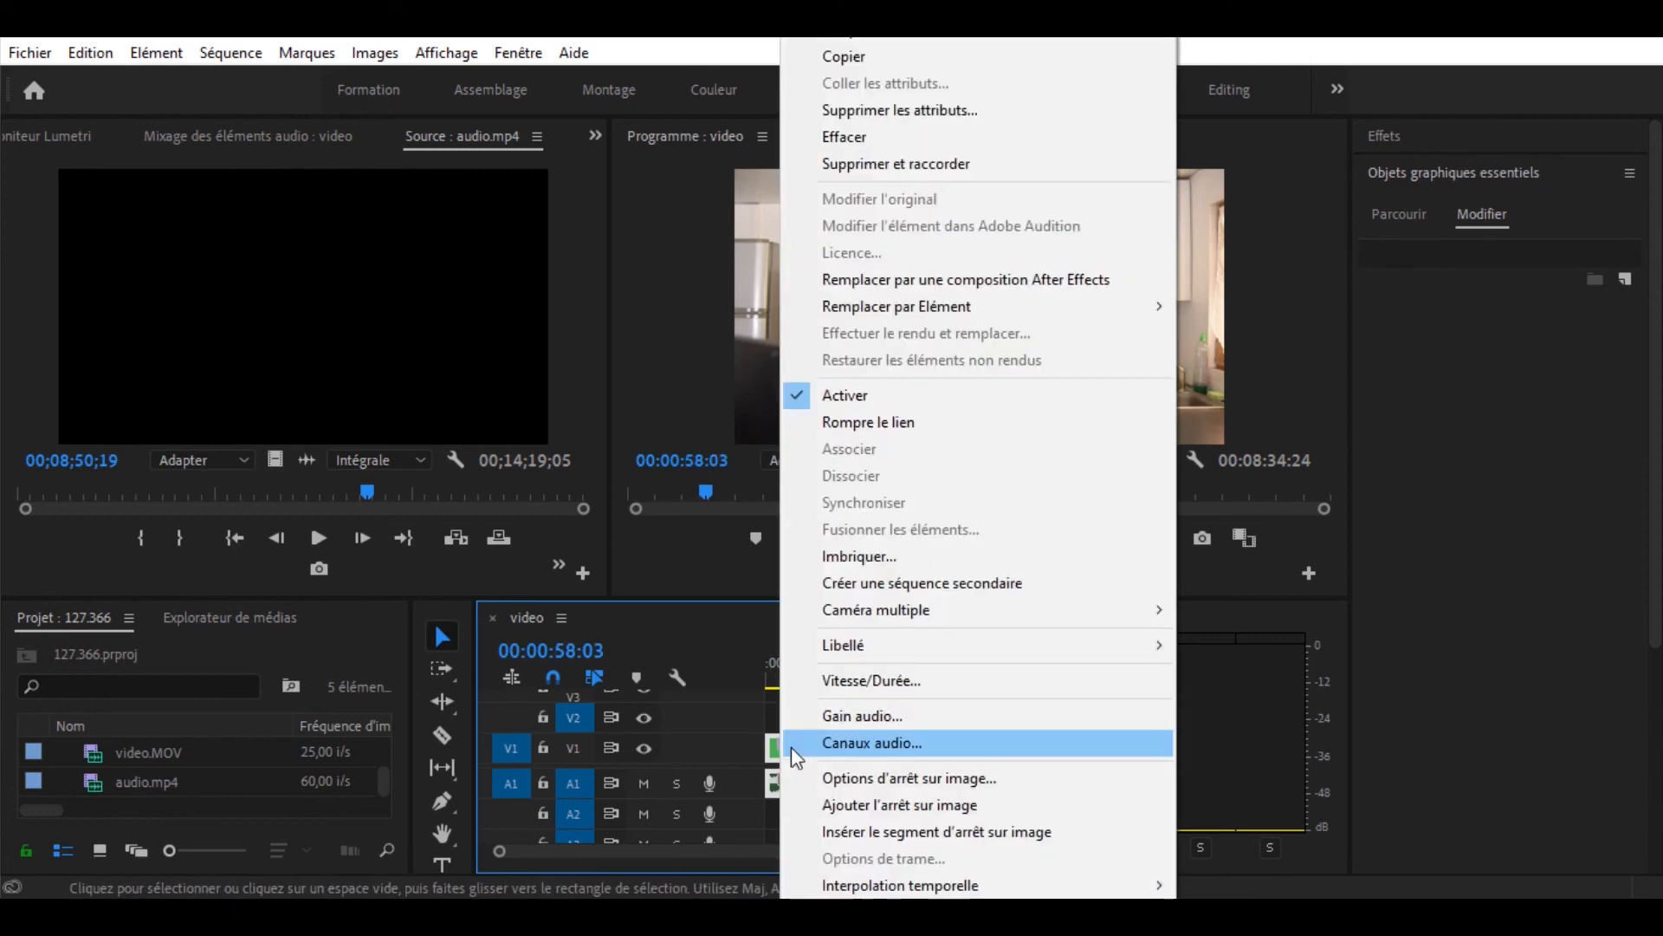
click(896, 560)
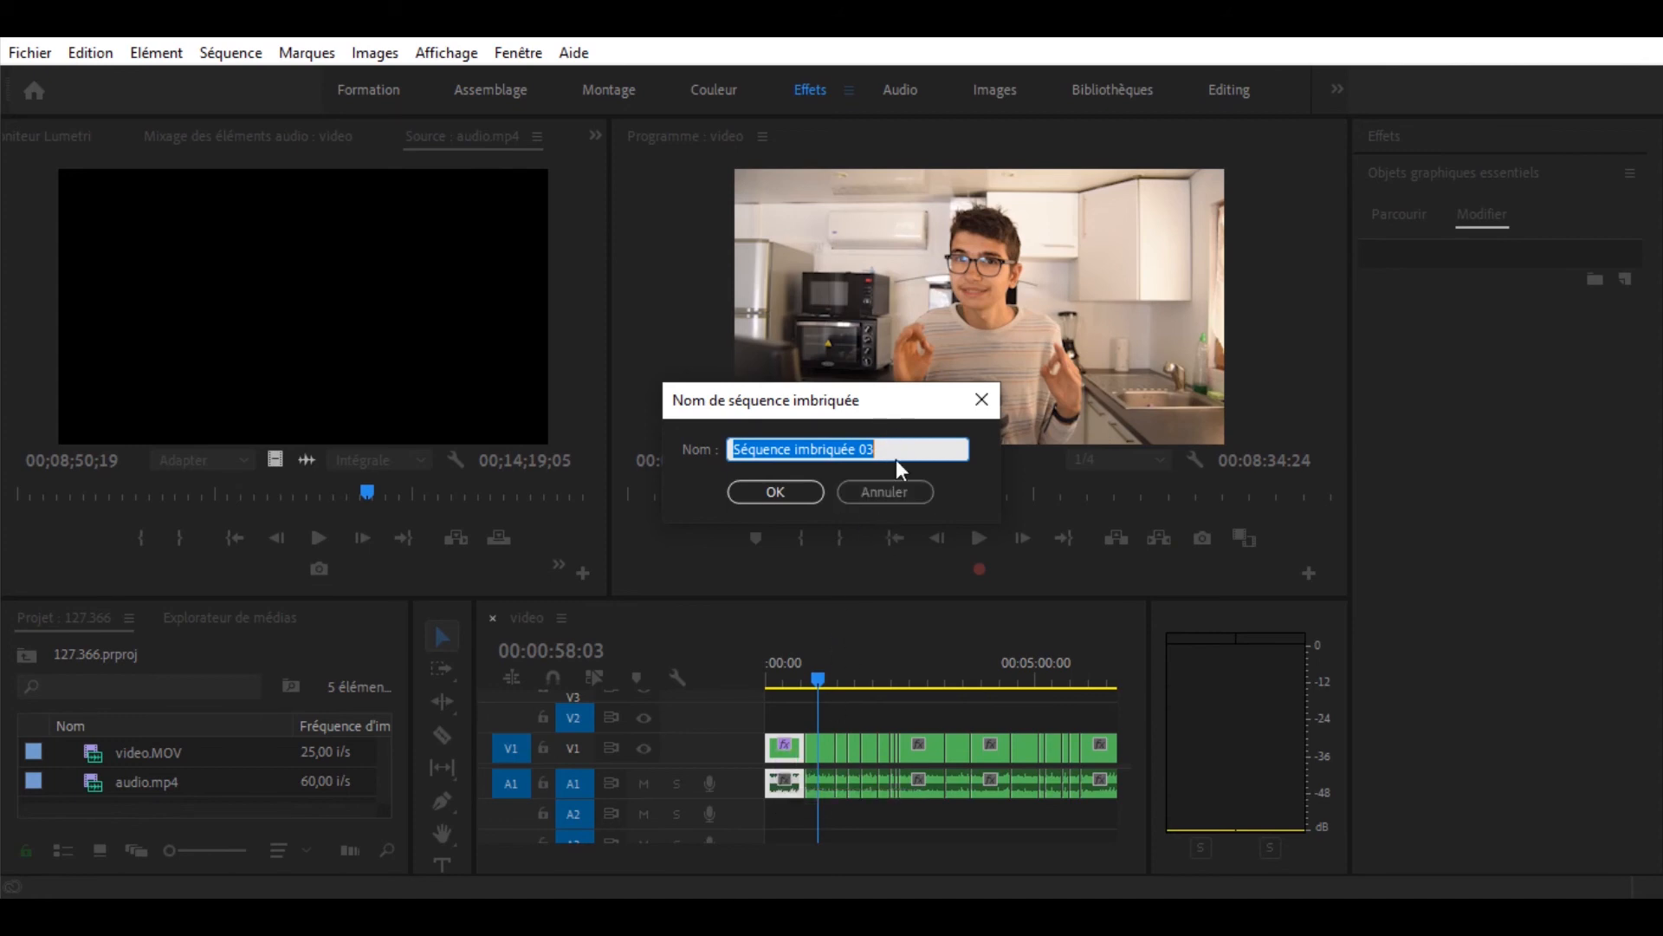
text(Intro)
key(Return)
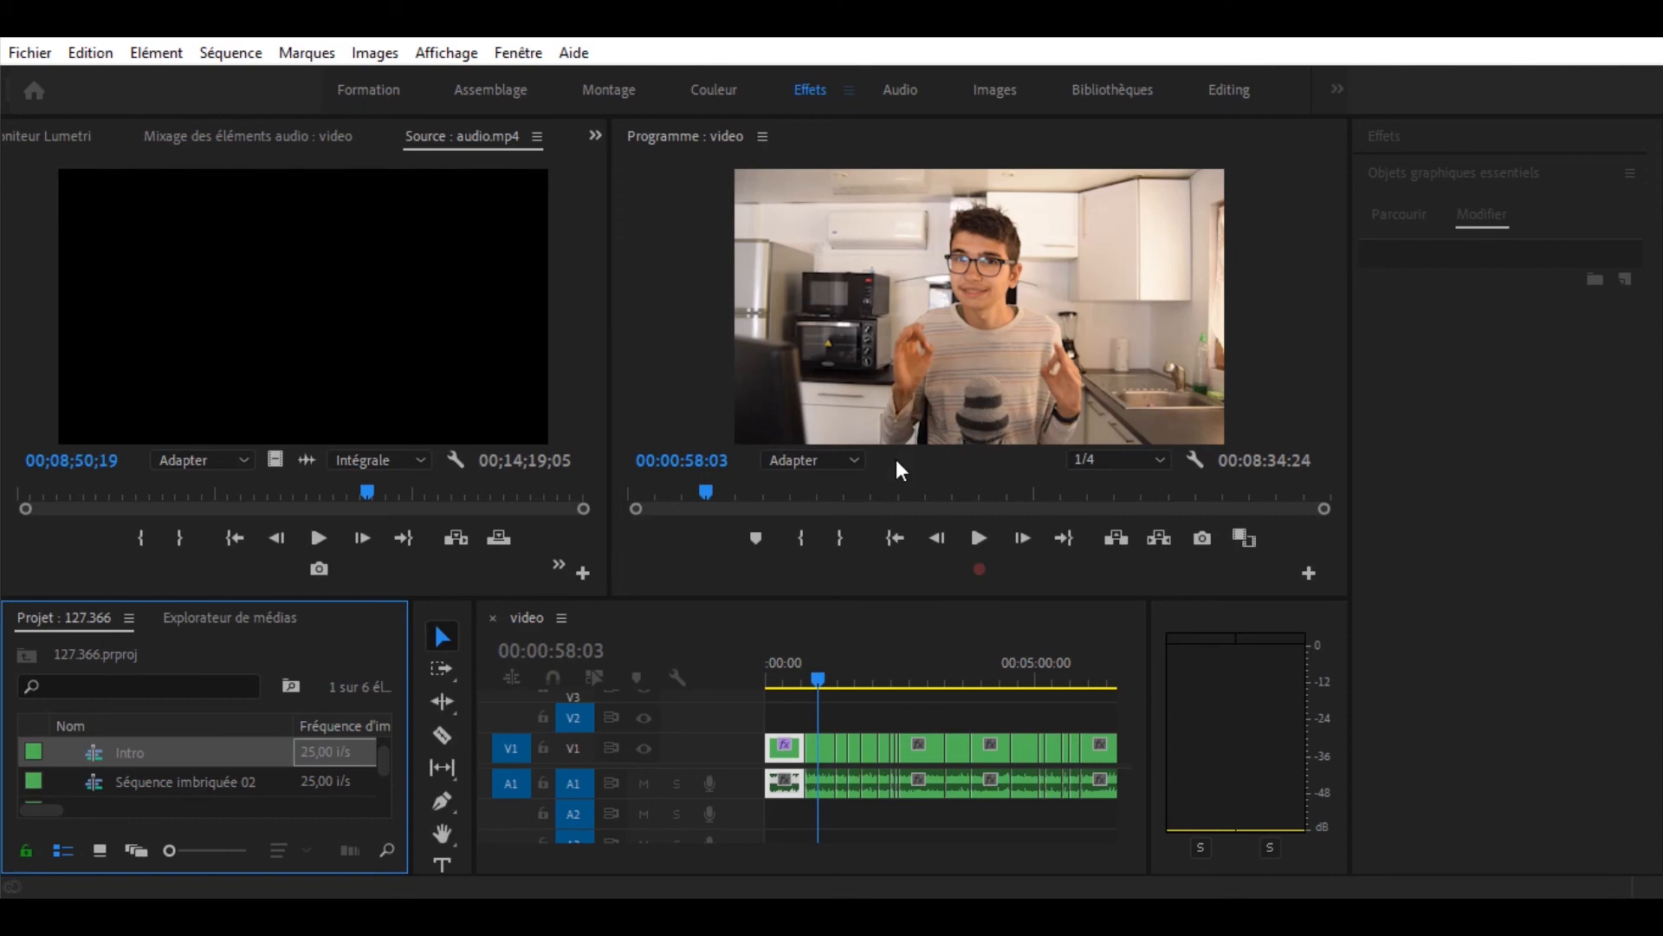
Scrub and play the last part of the video sequence to find where the outro begins, stopping at 00:08:11:17.
drag(818, 679, 732, 685)
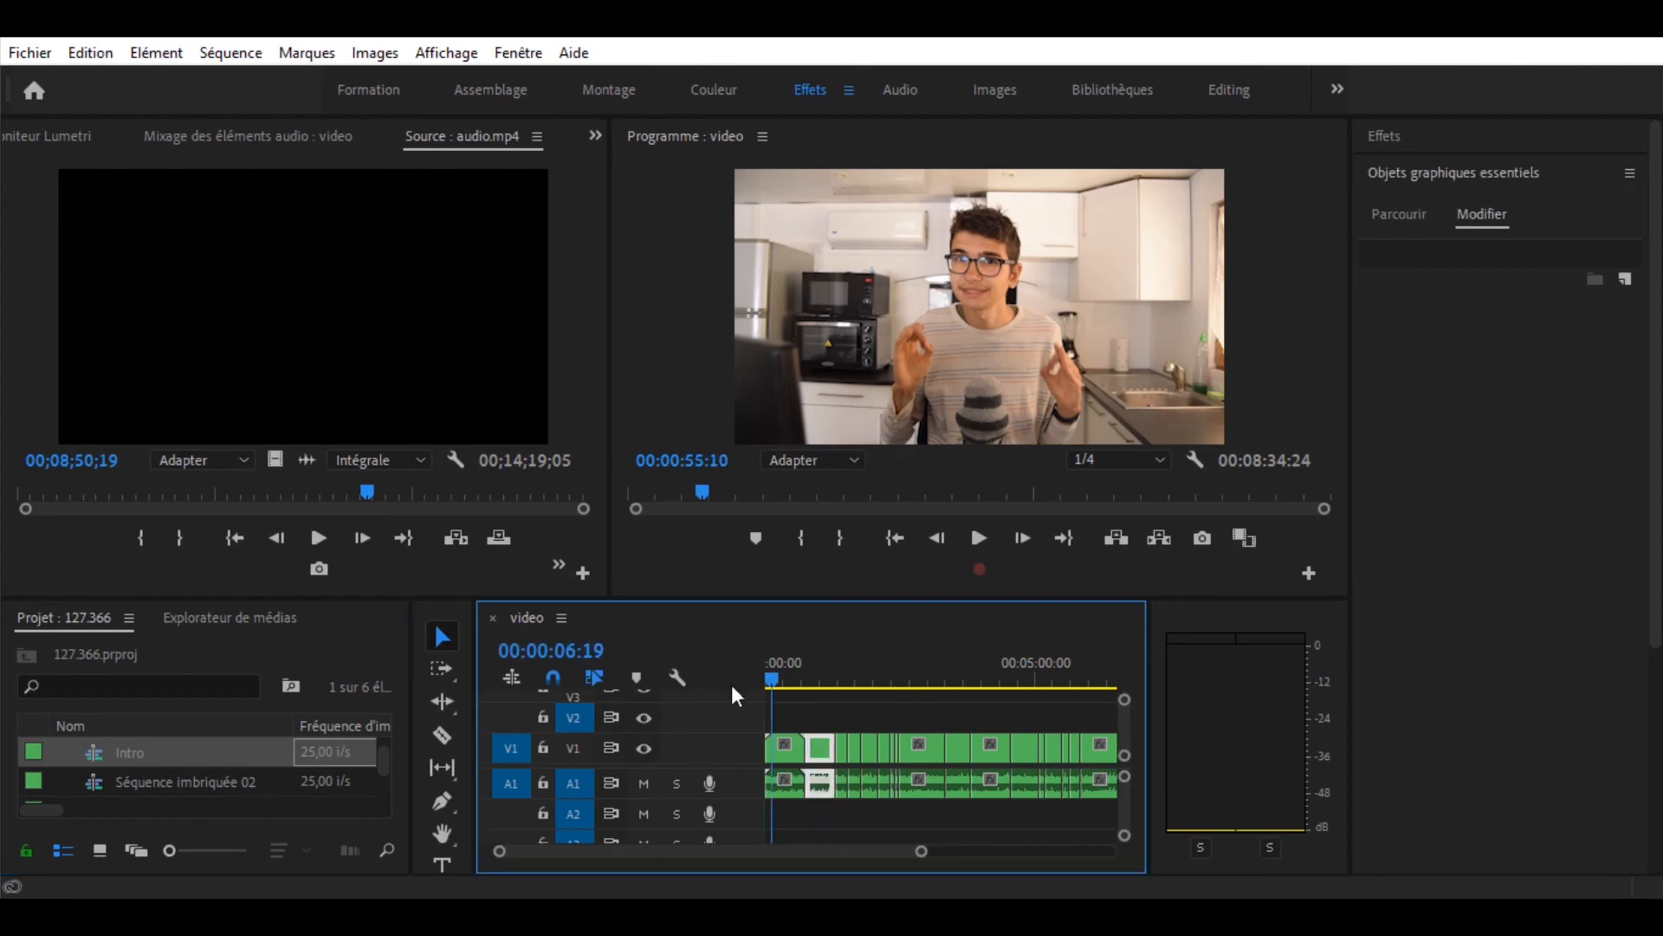
drag(921, 851, 1114, 866)
drag(785, 677, 929, 694)
drag(1096, 852, 908, 860)
drag(934, 676, 808, 674)
click(974, 537)
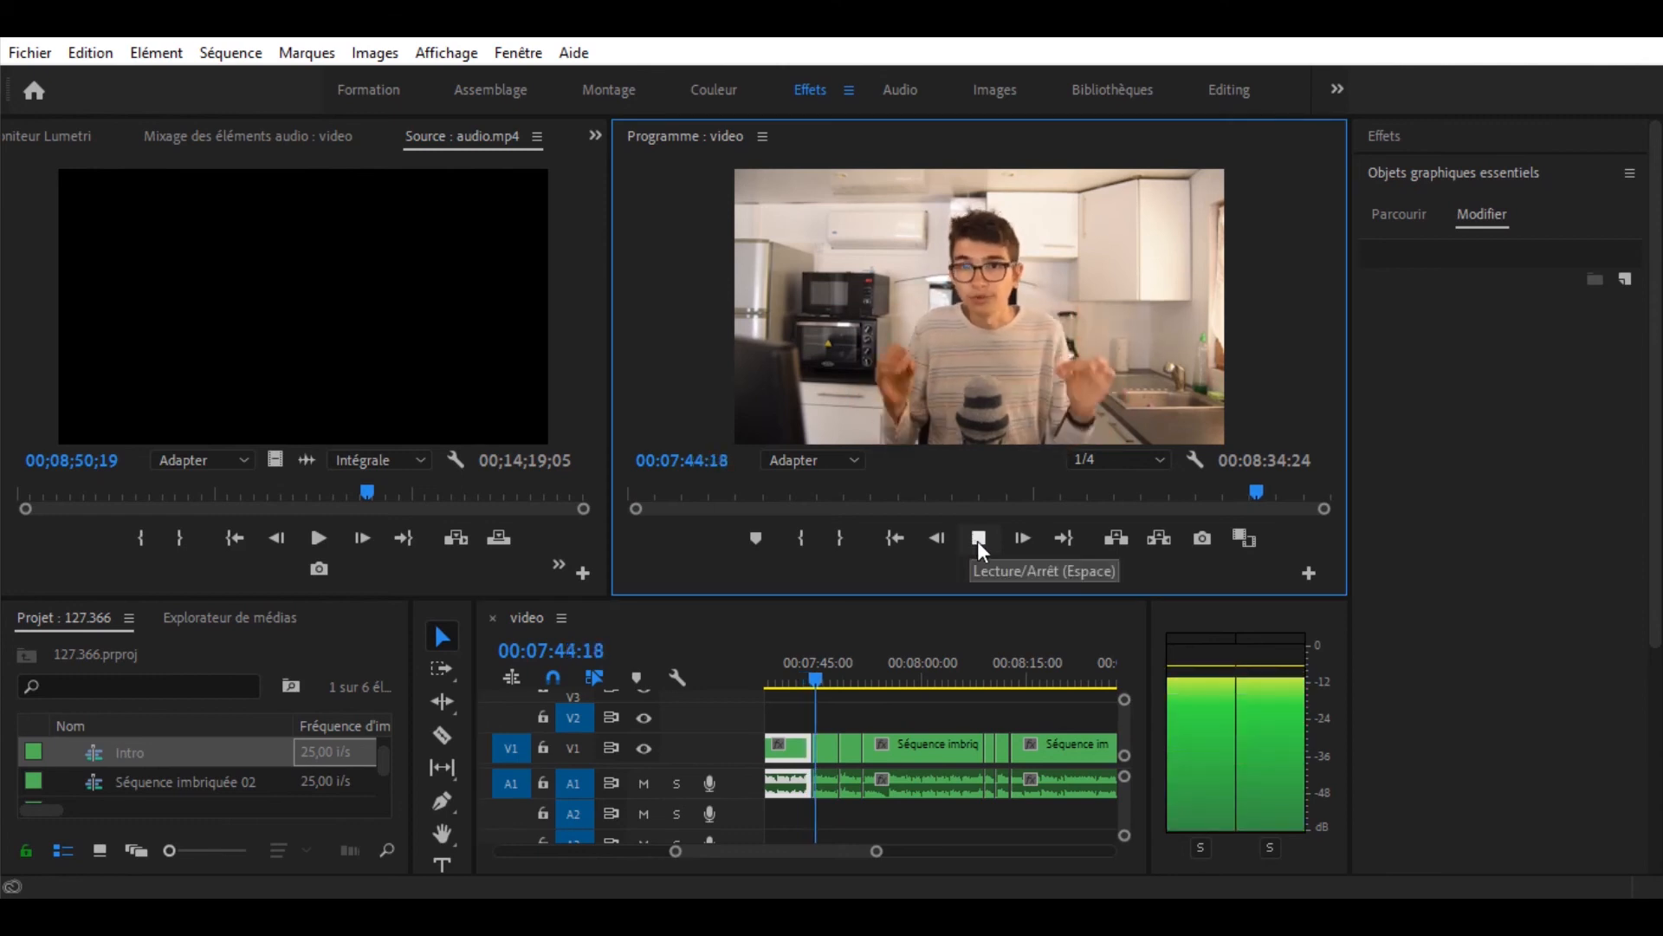
drag(865, 678, 861, 678)
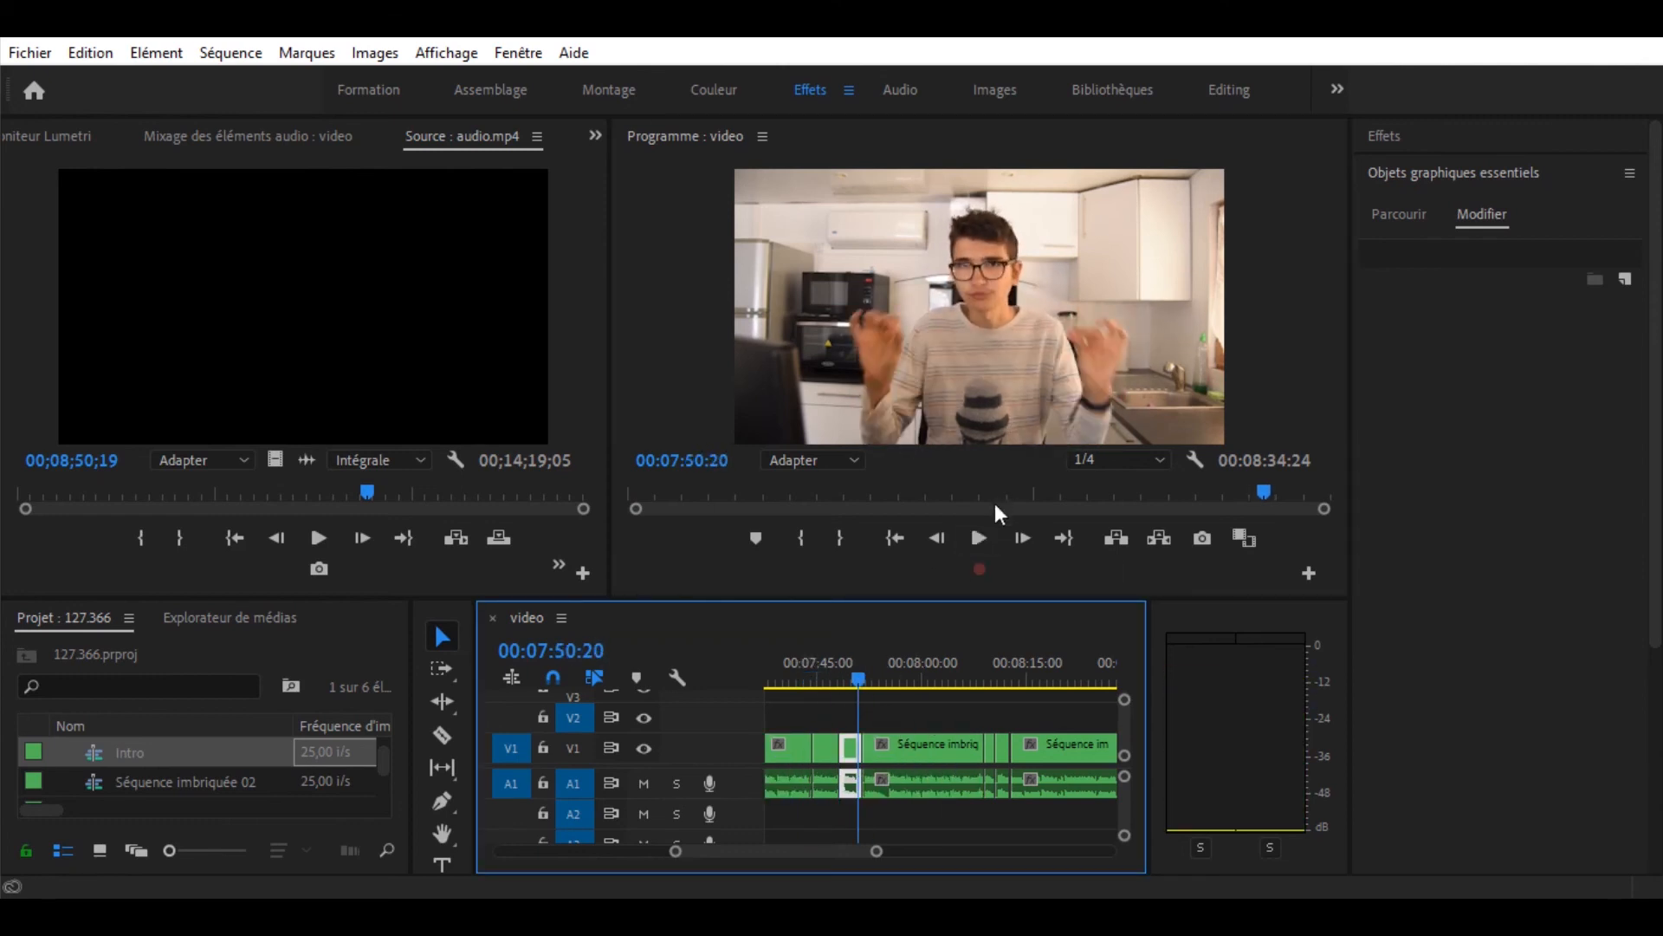
click(978, 536)
drag(870, 677, 981, 681)
click(983, 532)
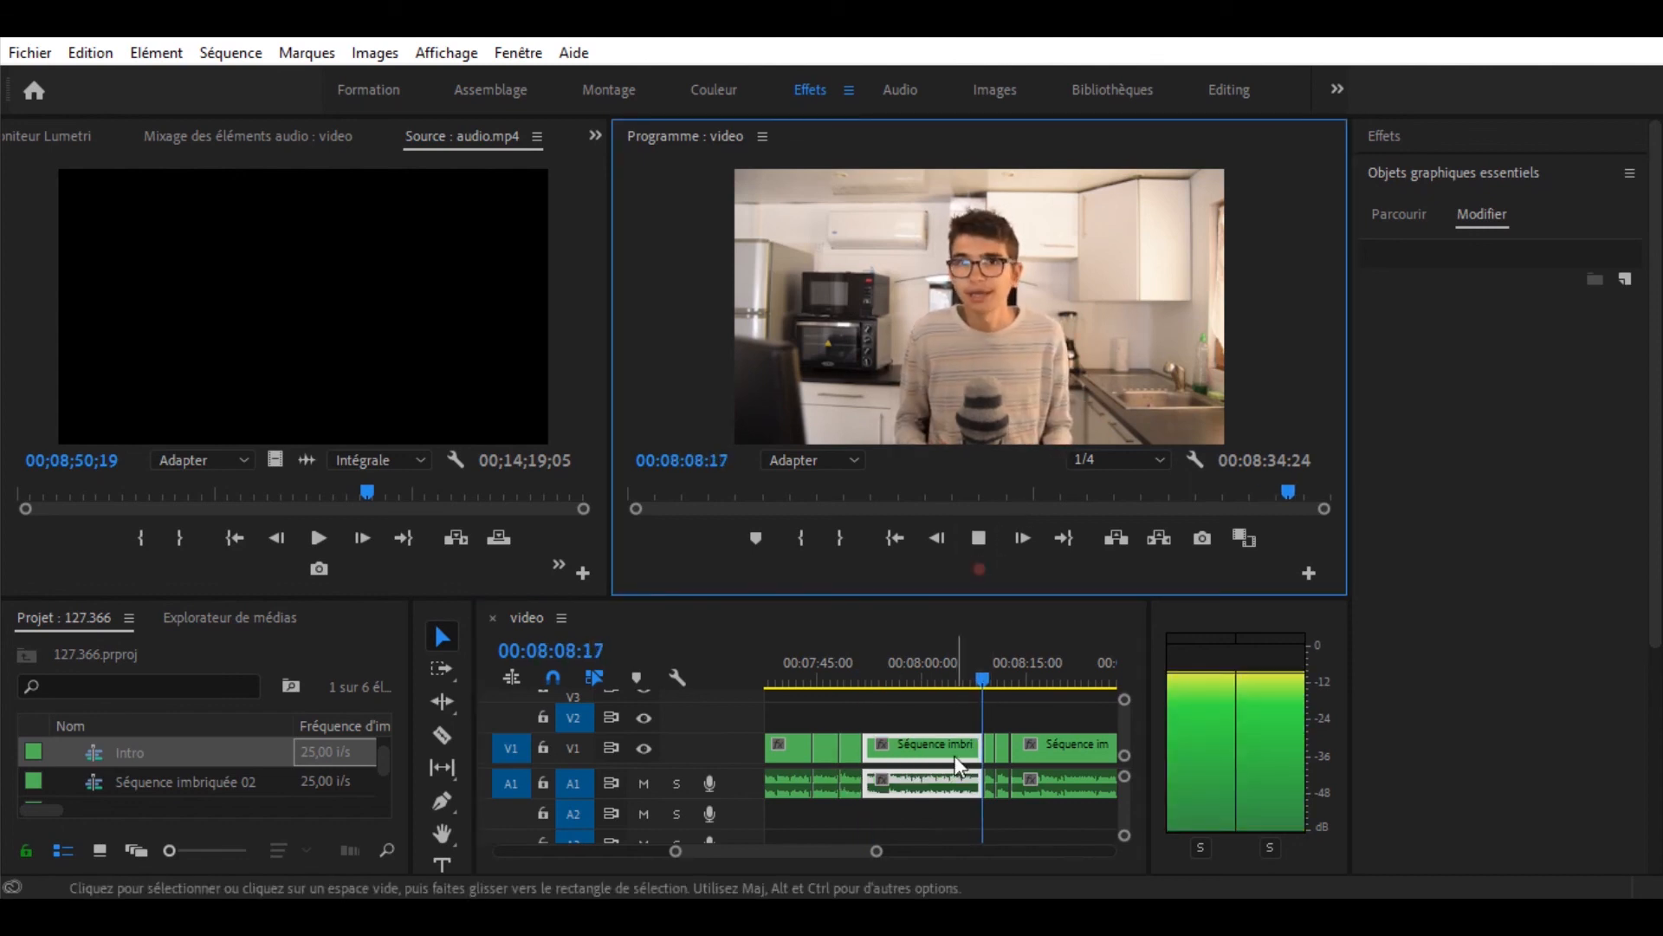
drag(877, 851, 841, 854)
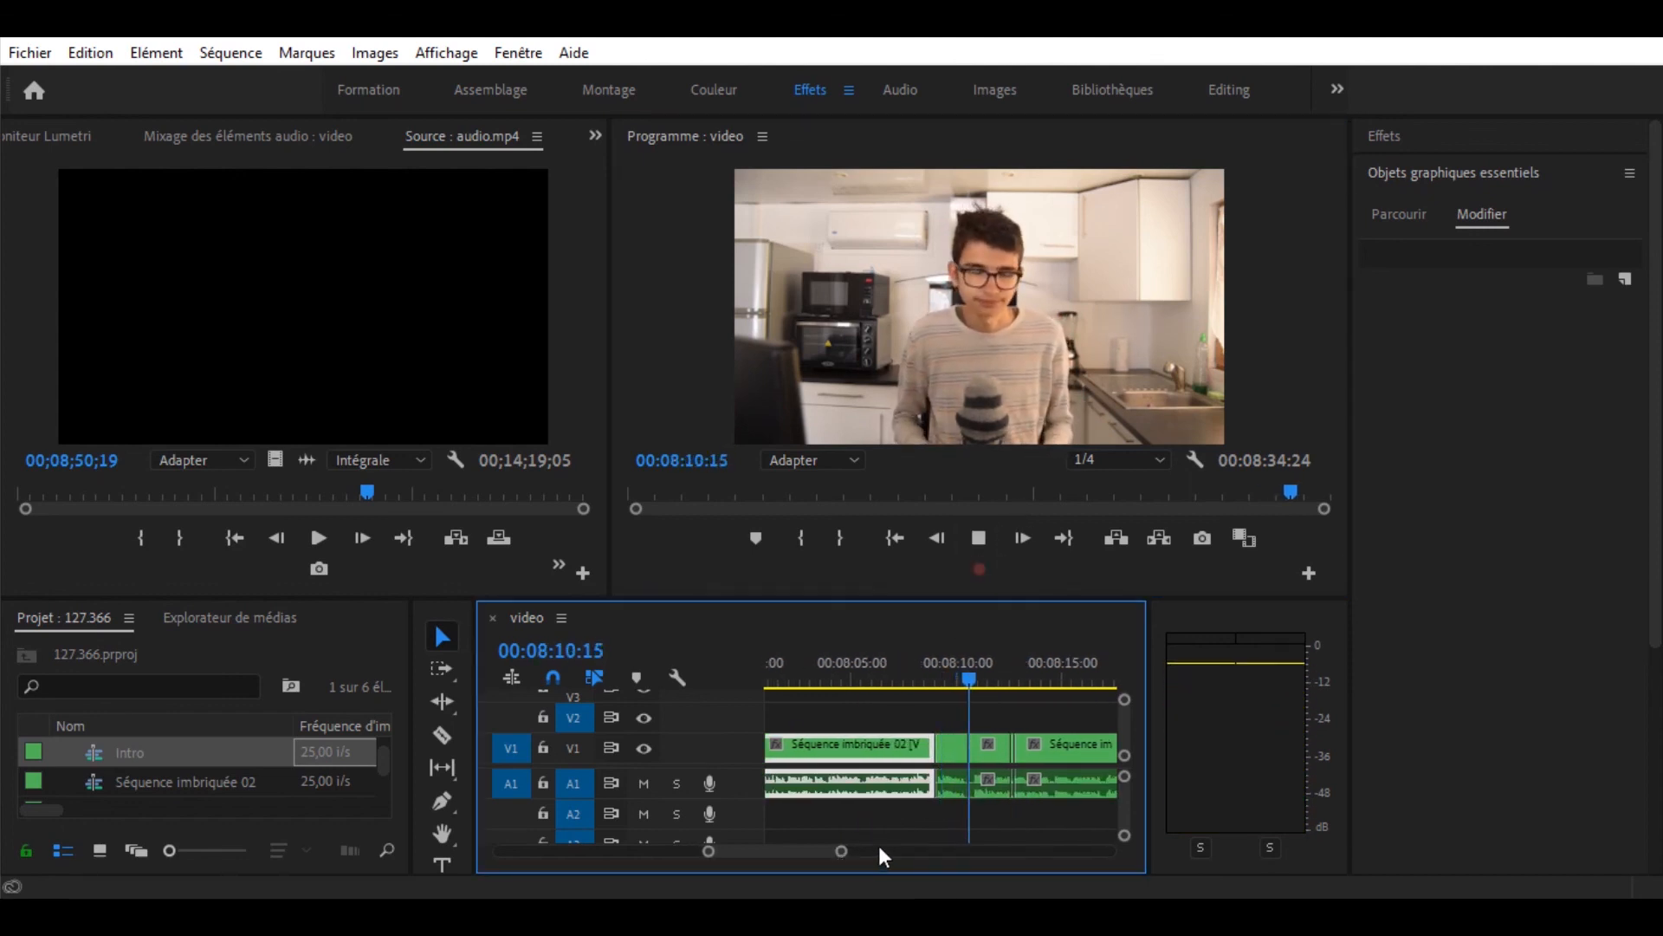
click(979, 538)
Nest the closing clips from 00:08:11:17 to the end of the sequence under the name Outro.
drag(841, 851, 908, 851)
drag(1053, 818, 943, 714)
text(nce imbriquée 04)
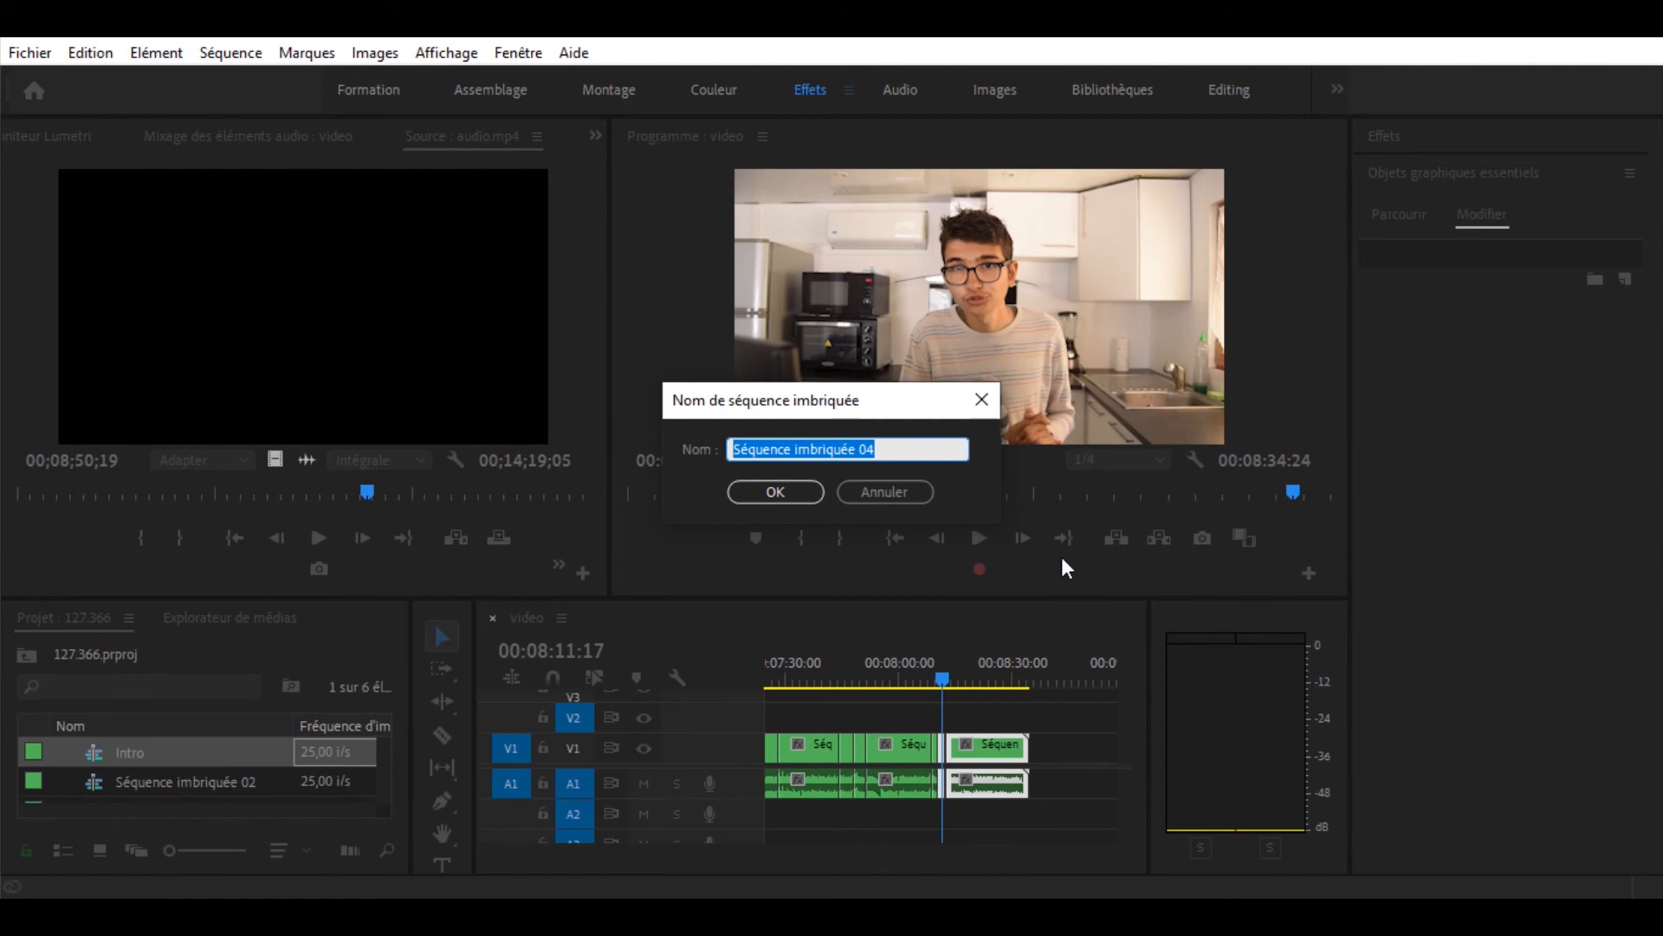
text(Outro)
key(Return)
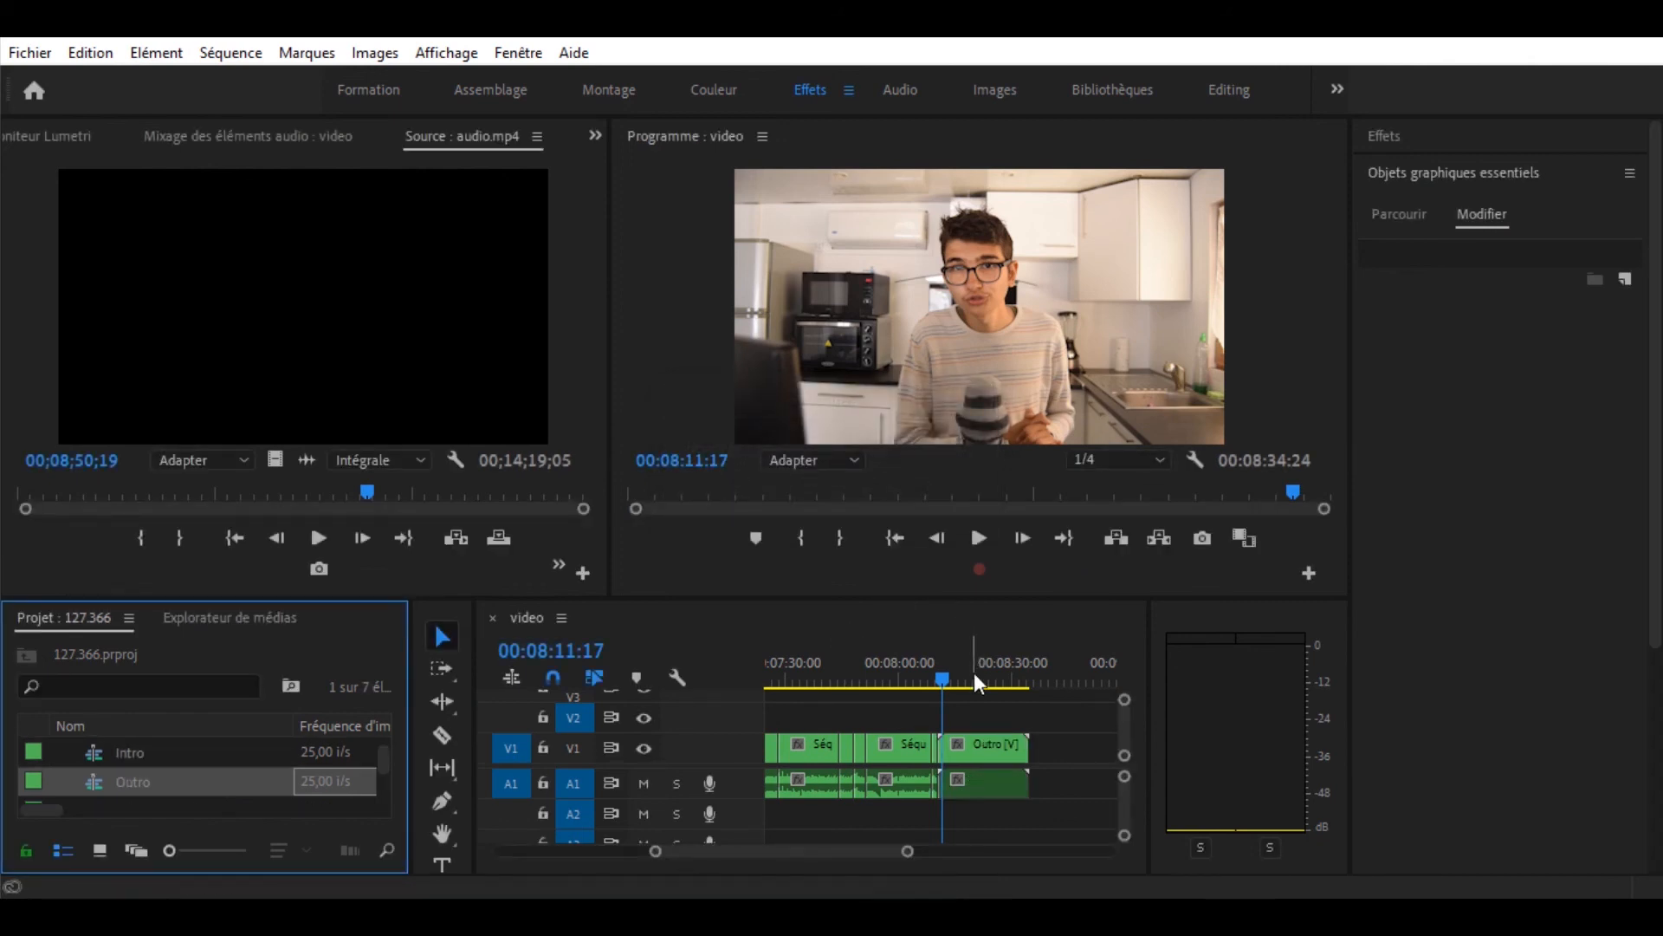
Play the beginning of the Outro clip to check it, stopping at 00:08:14:19.
click(949, 667)
key(space)
drag(908, 852, 1110, 851)
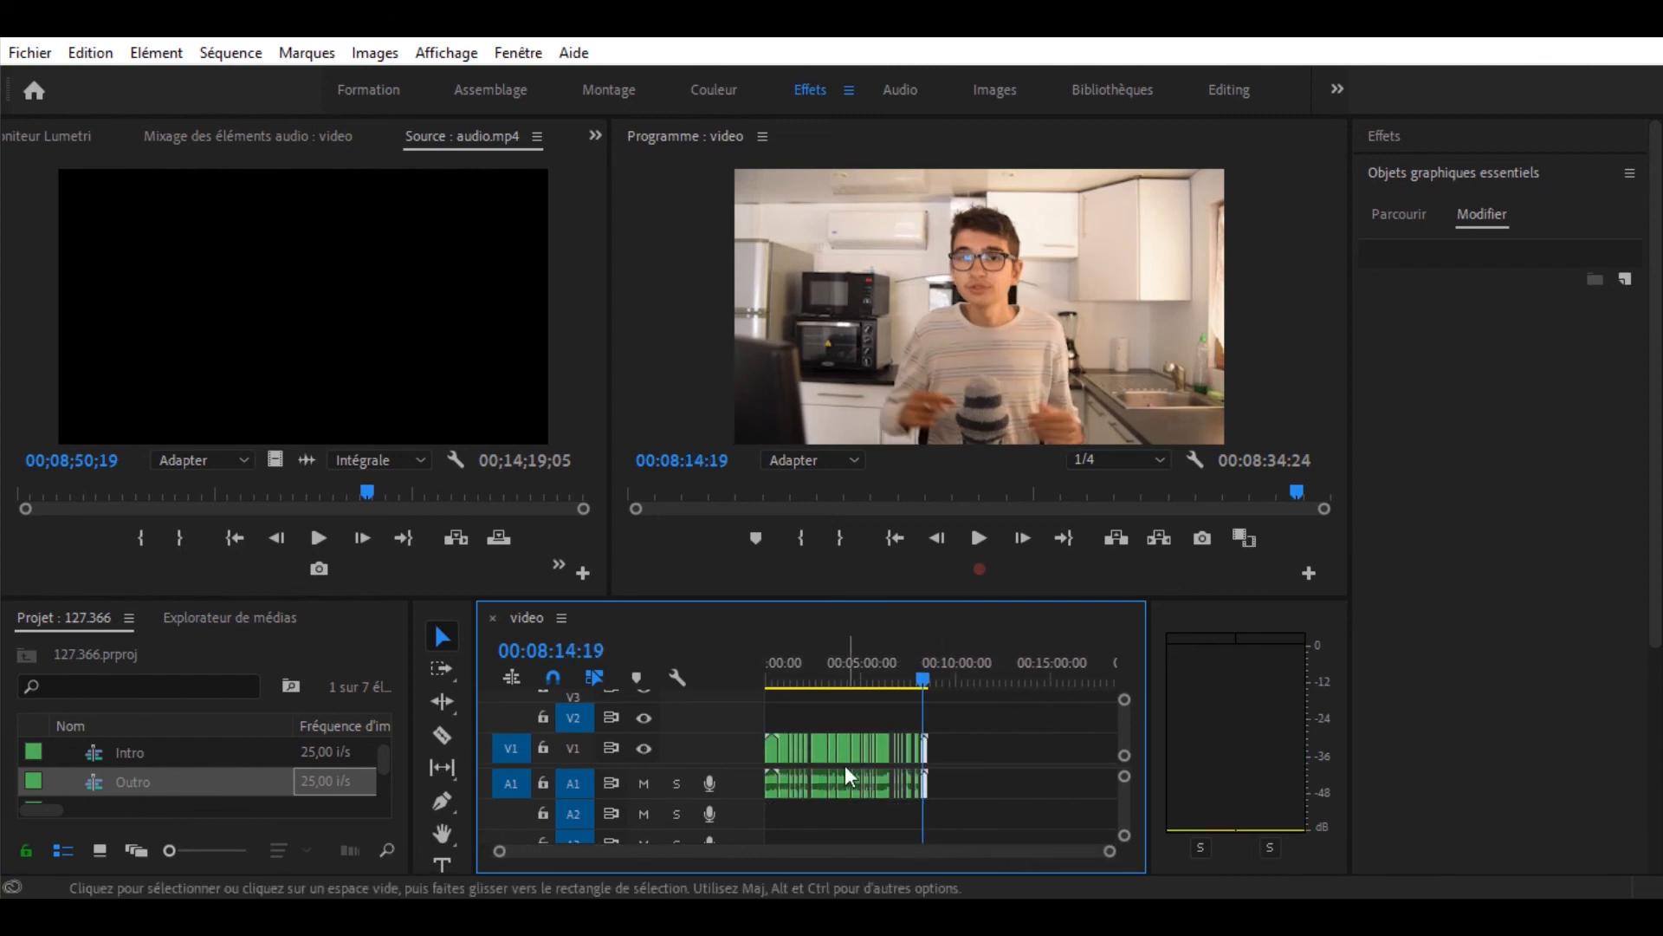
Nest all clips between the intro and the outro as Contenu Principale, and return the playhead to 00:00:00:00.
drag(782, 705, 928, 834)
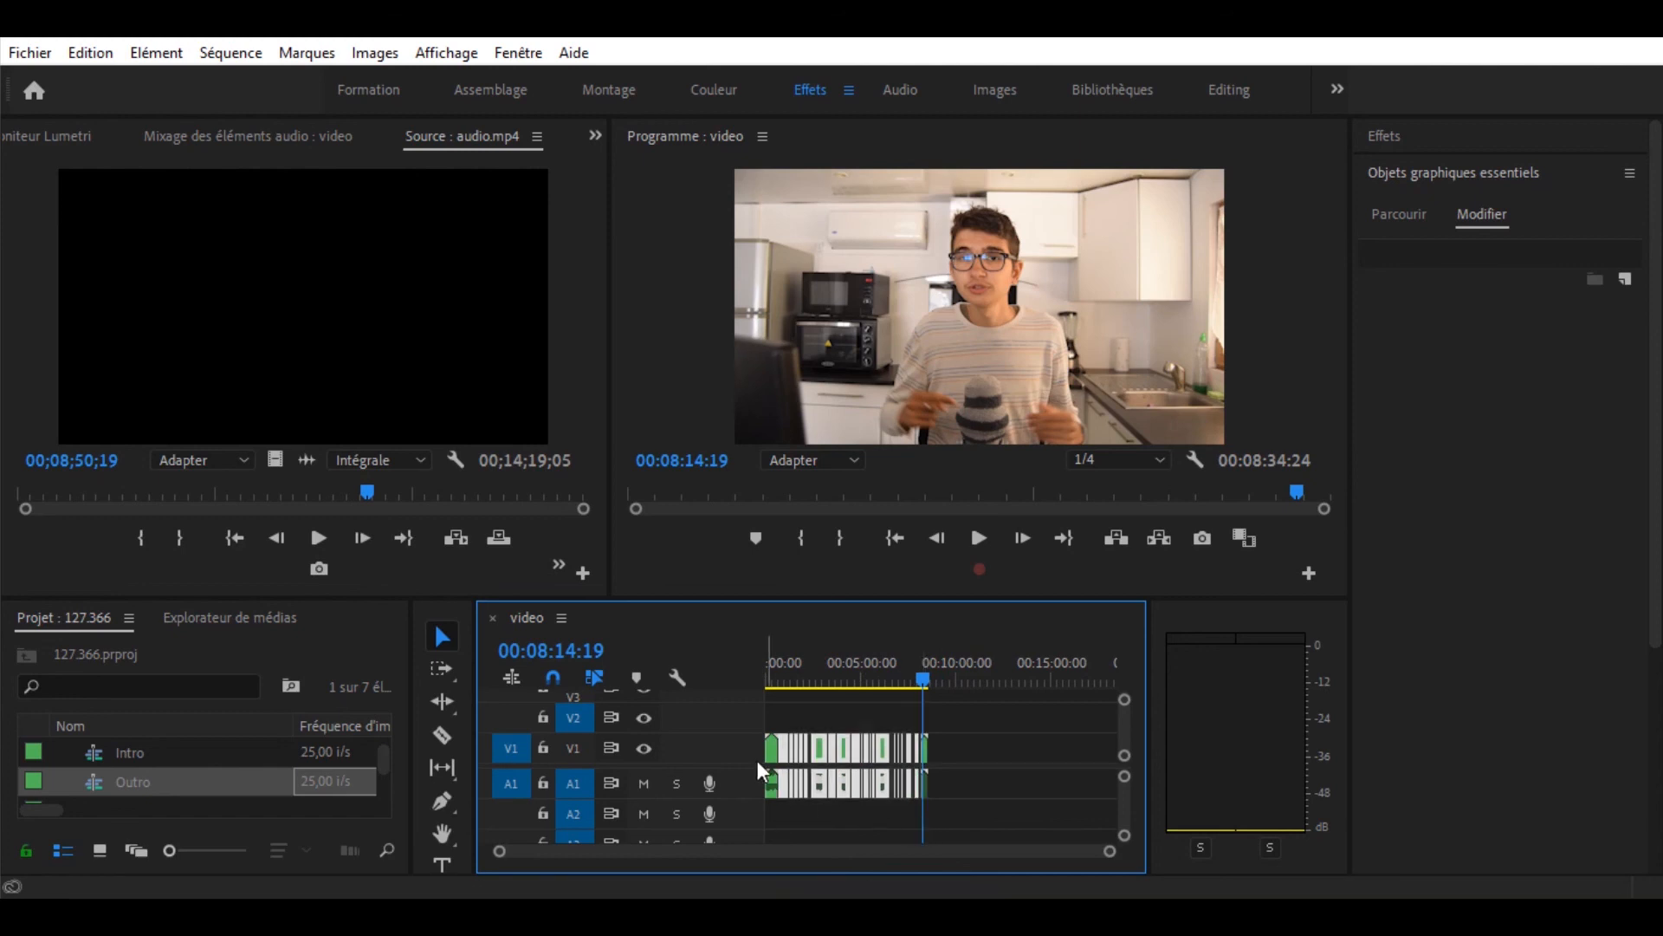
right_click(842, 747)
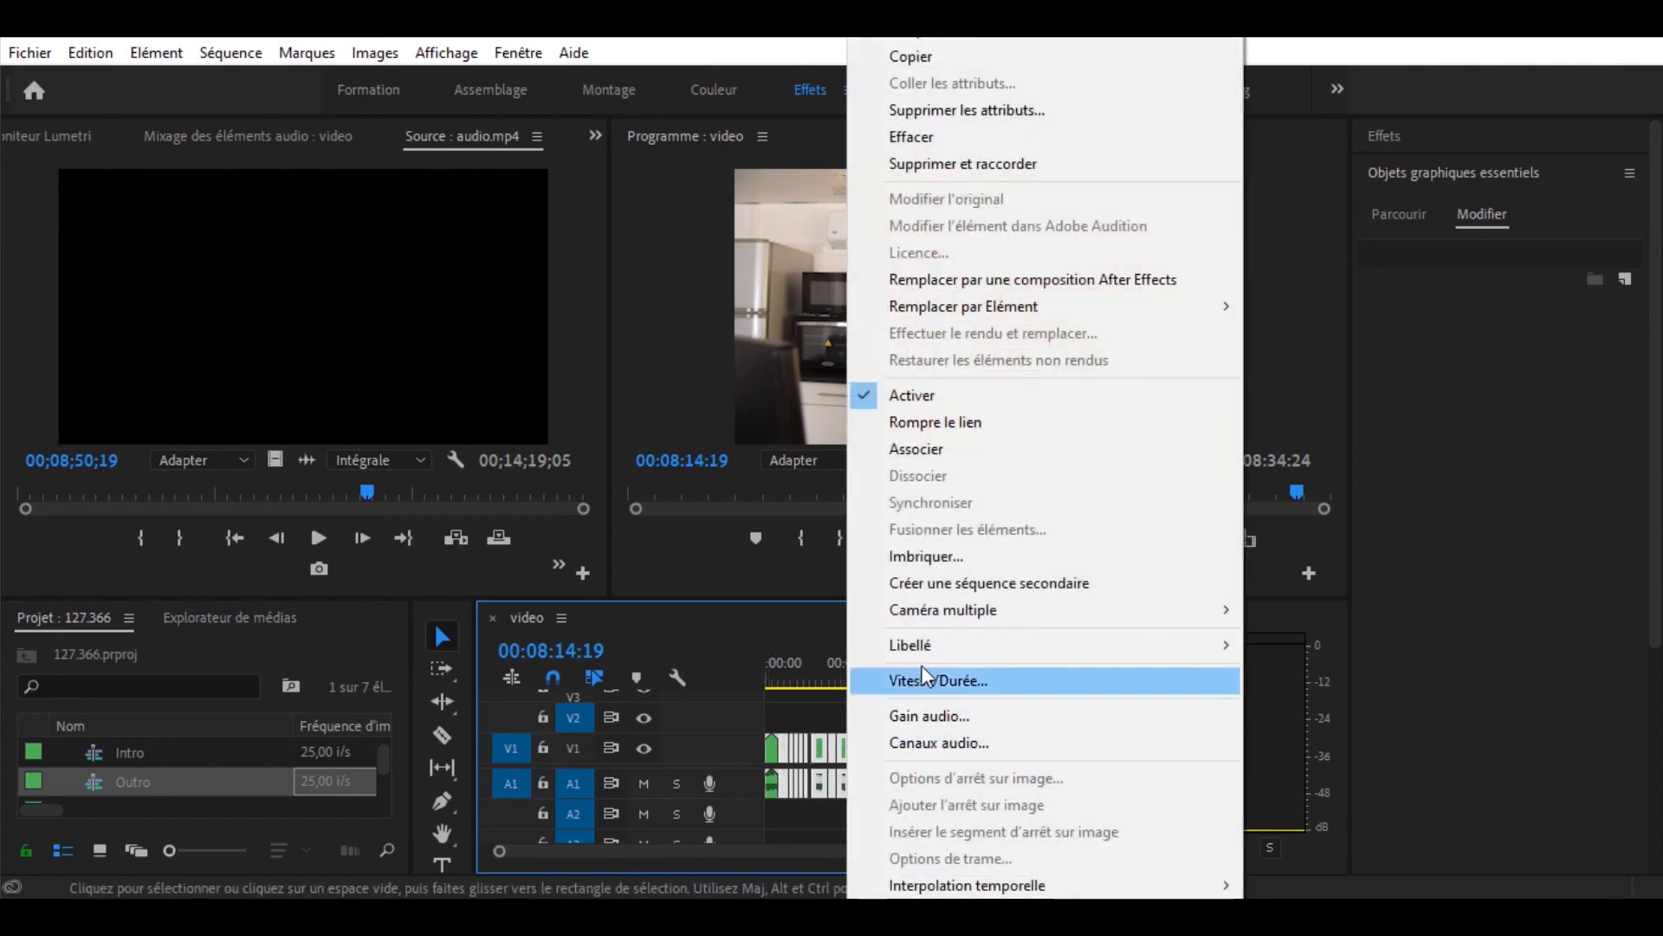
click(949, 559)
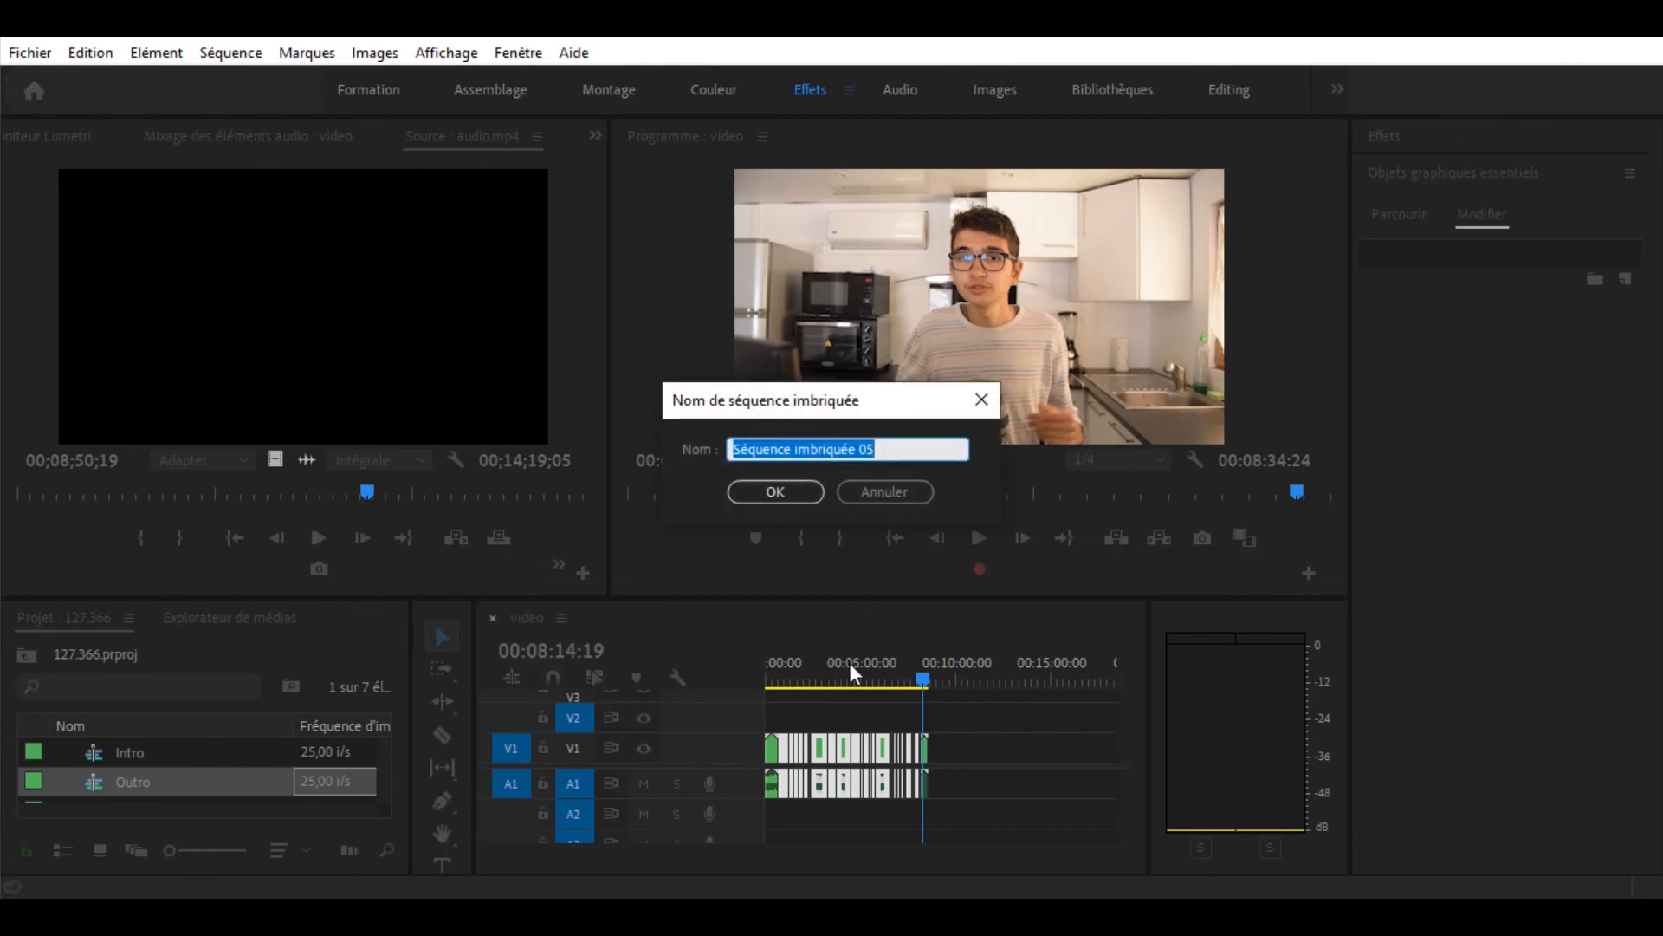
text(Contenu Principale)
key(Return)
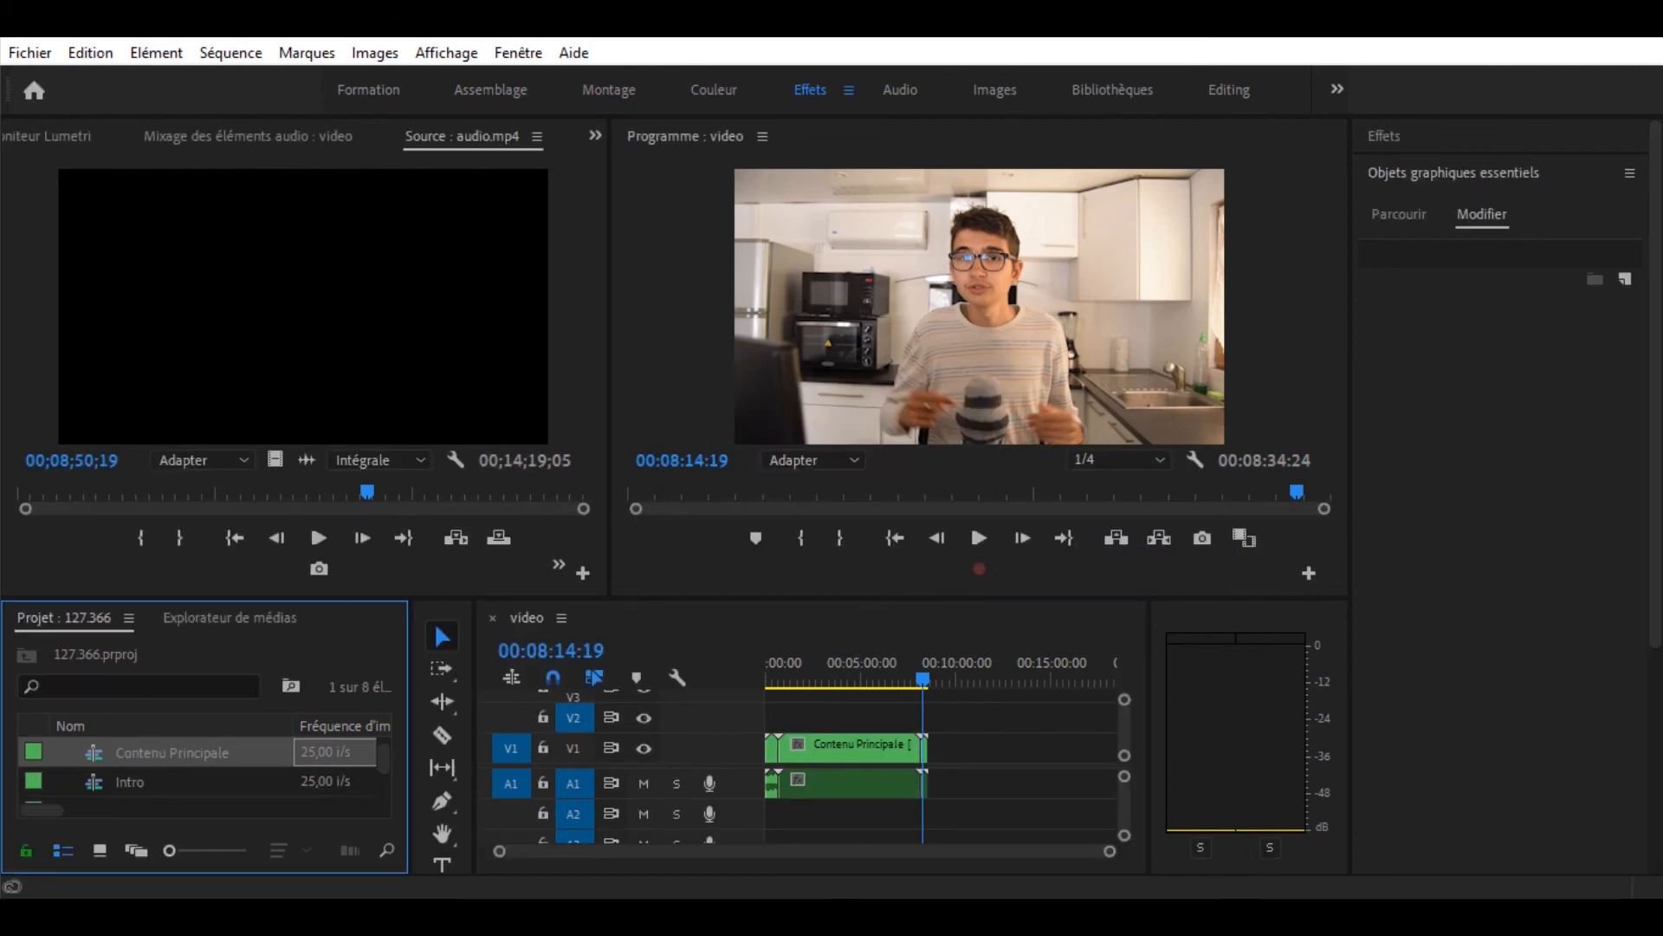
drag(910, 679, 679, 731)
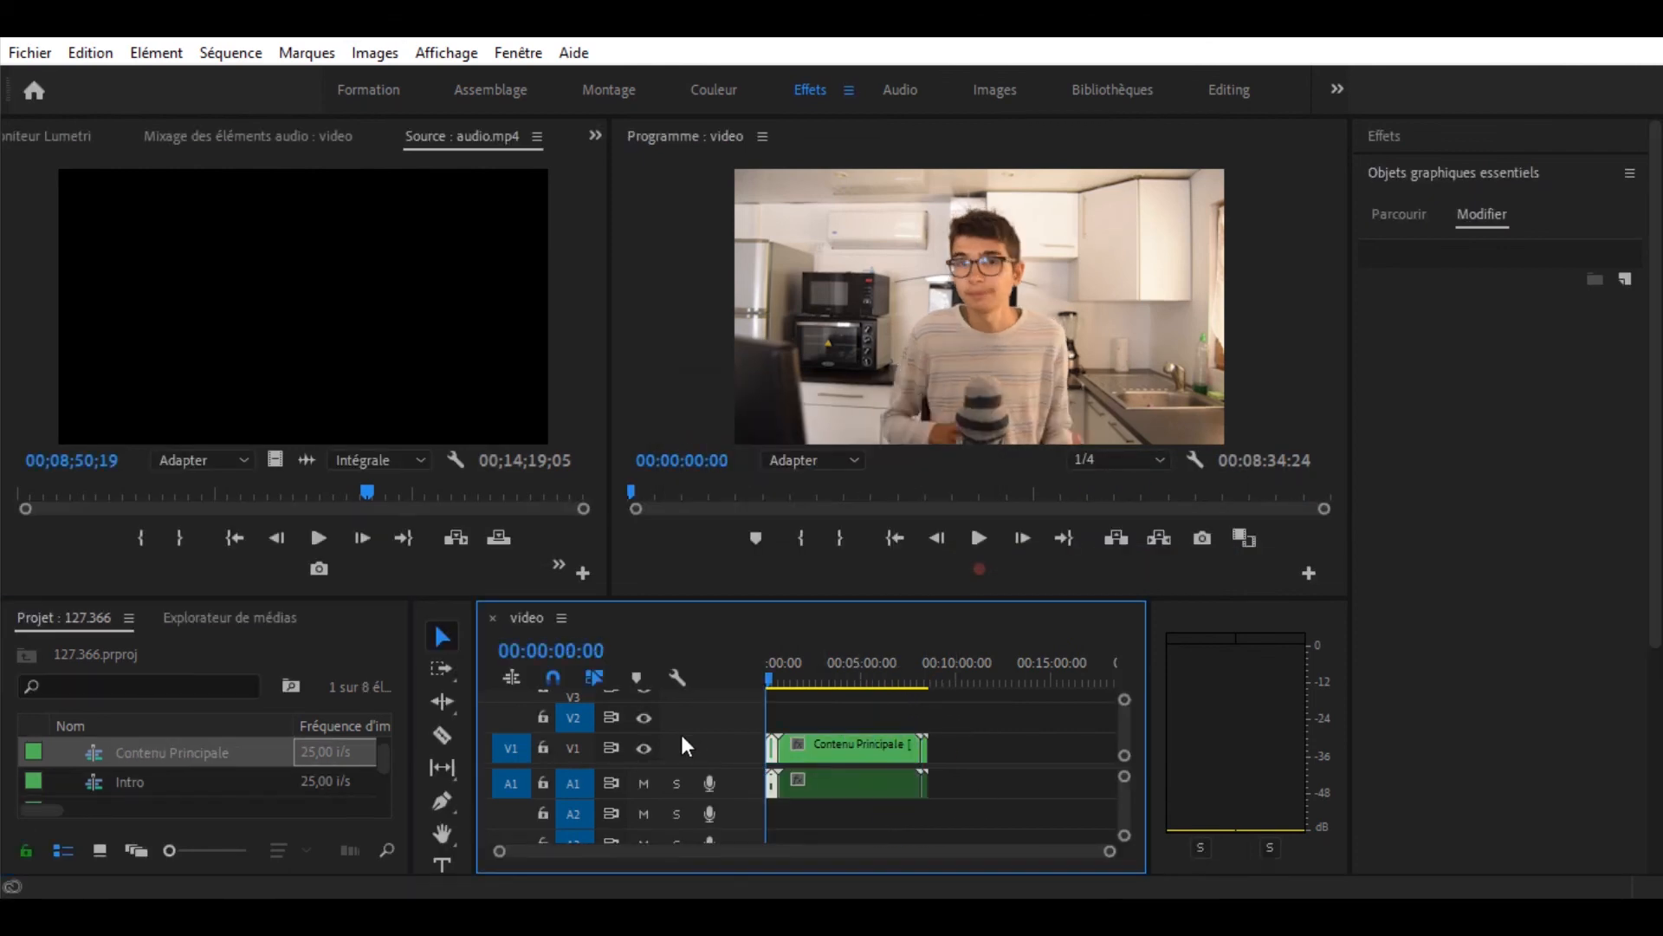
Open the Contenu Principale nested sequence and overlay 127.366.png on V2 above all its clips, spanning their full length.
drag(1110, 851, 1248, 891)
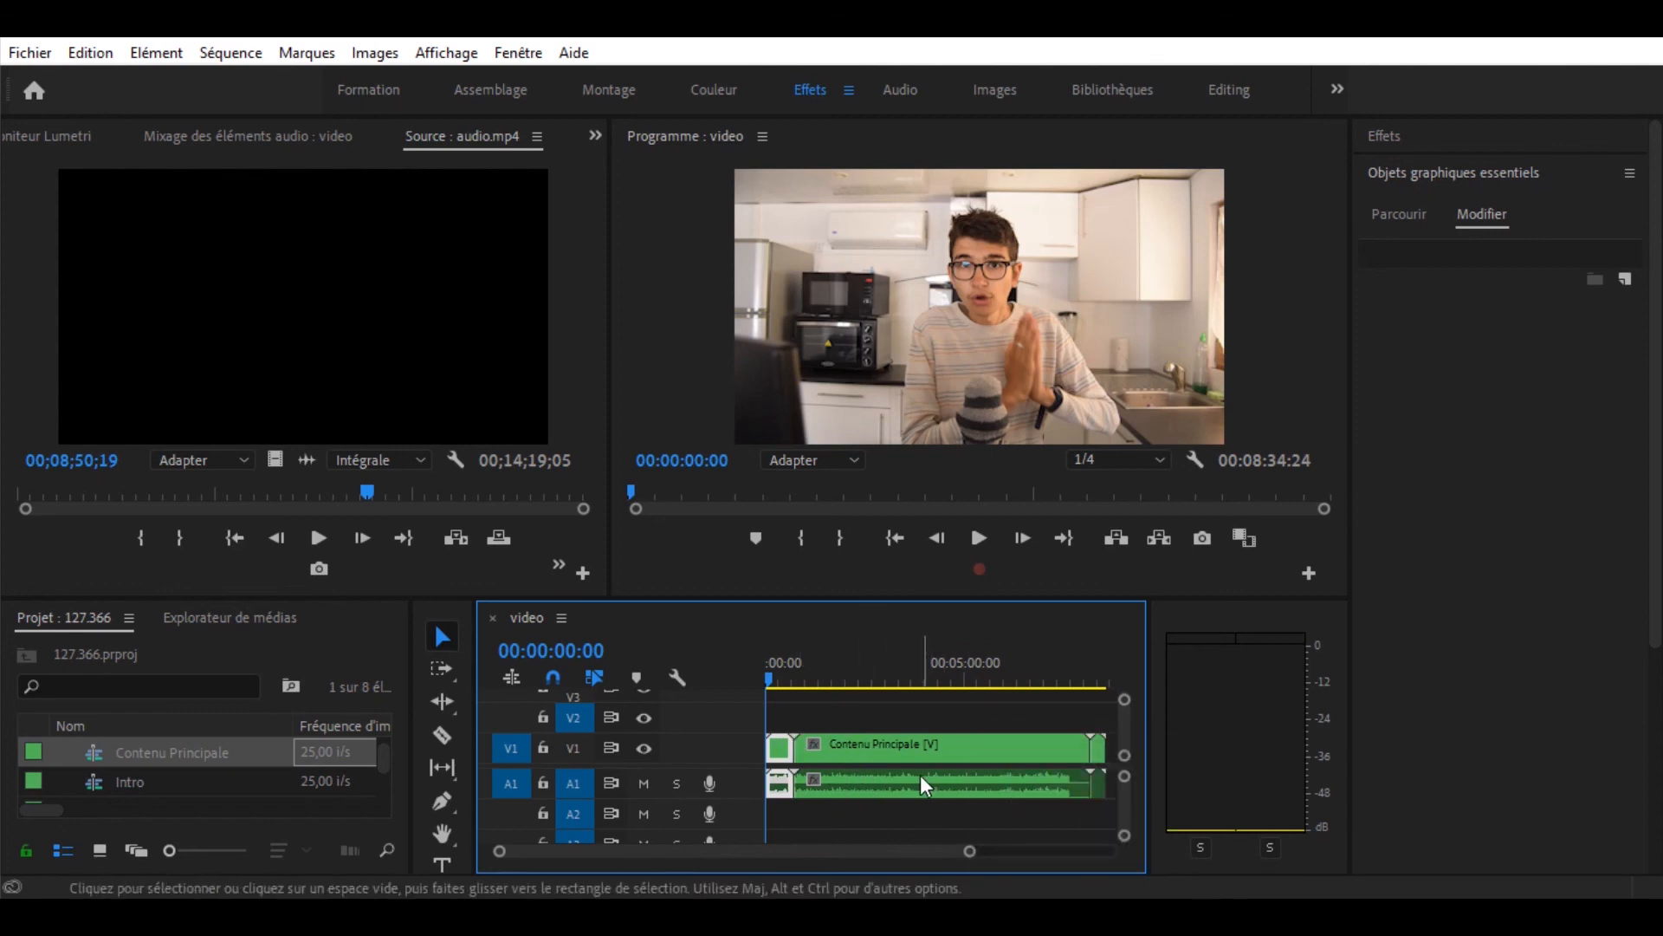
double_click(870, 751)
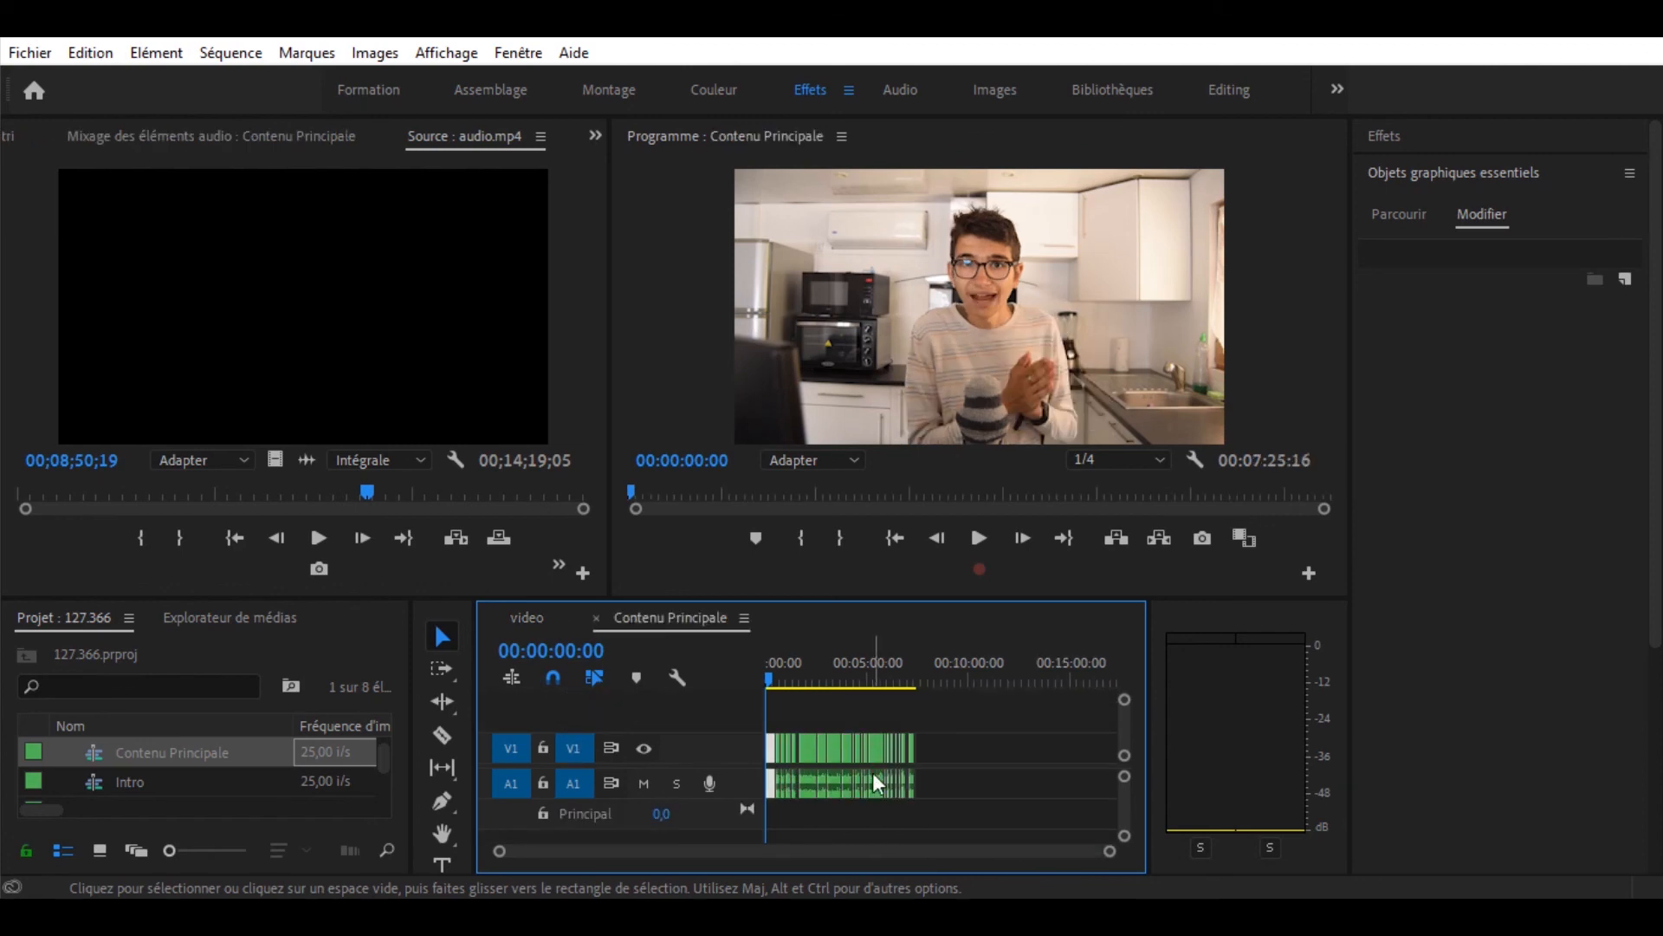
drag(1111, 852, 1004, 858)
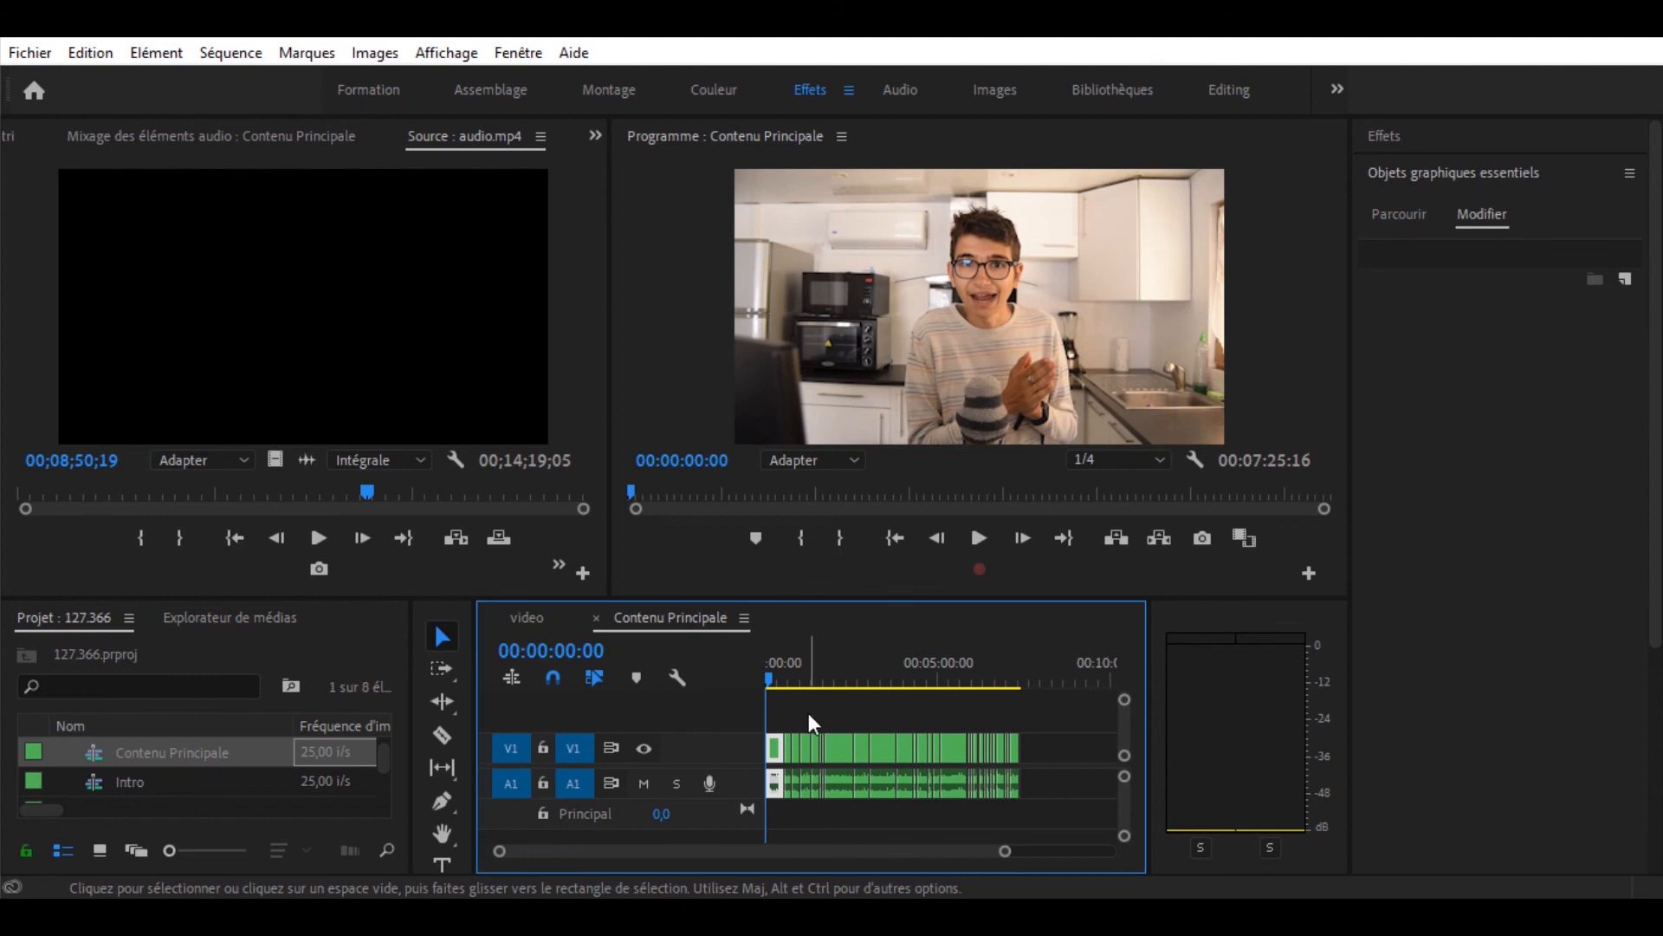
scroll(185, 780, down, 4)
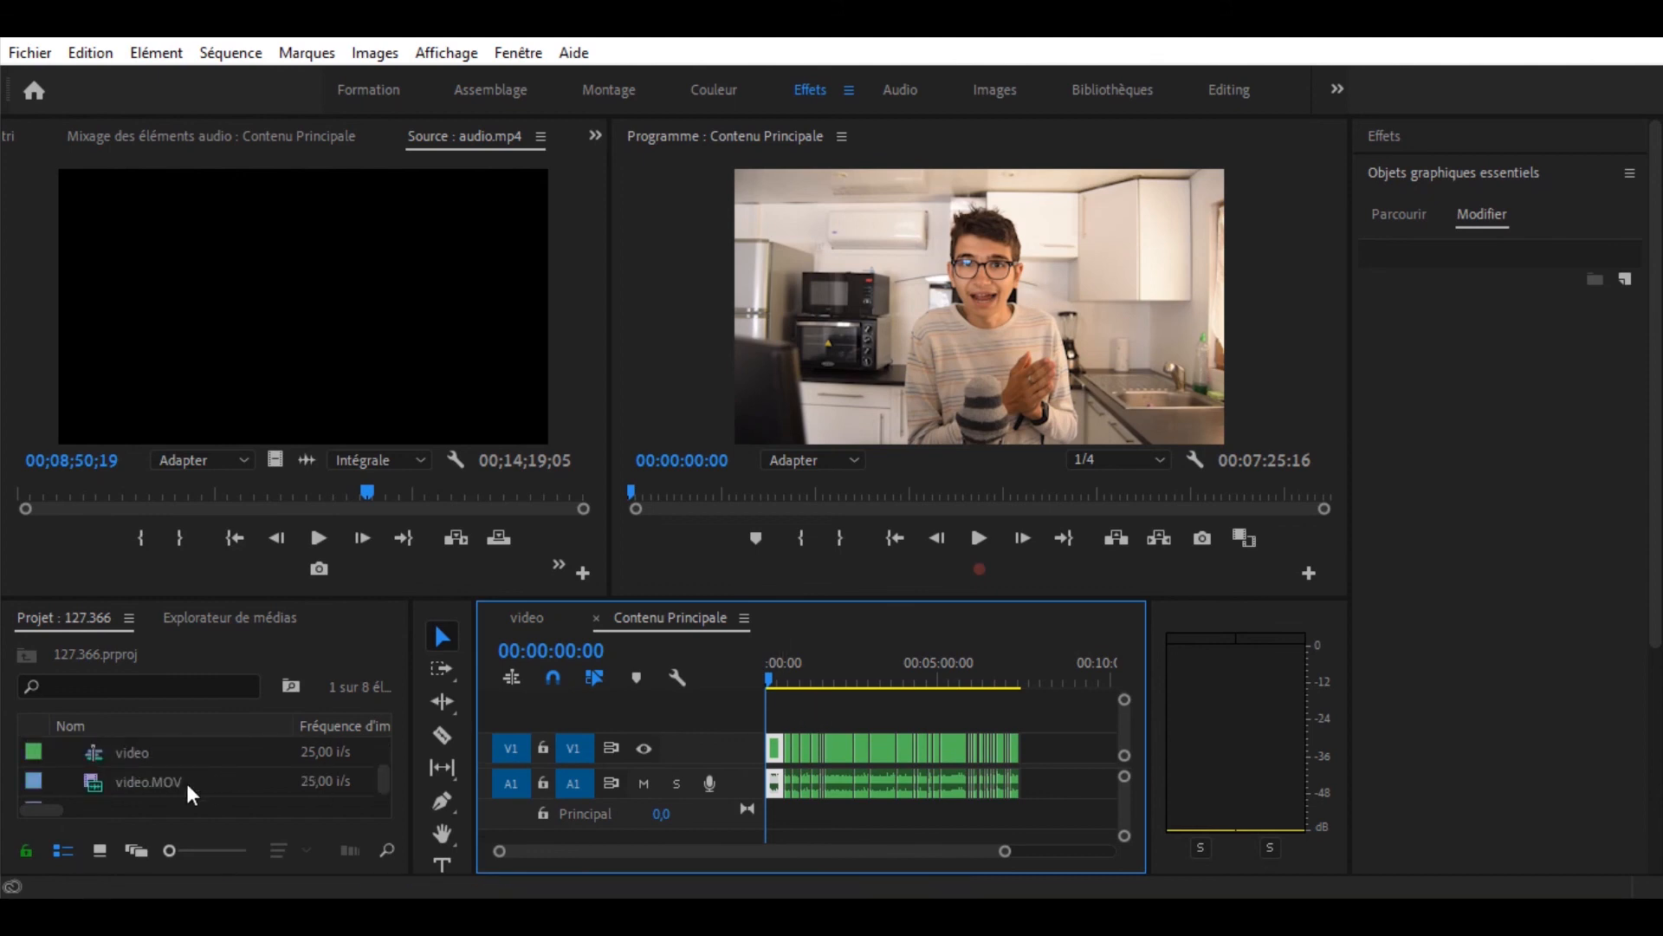
scroll(188, 783, up, 4)
drag(159, 752, 1022, 721)
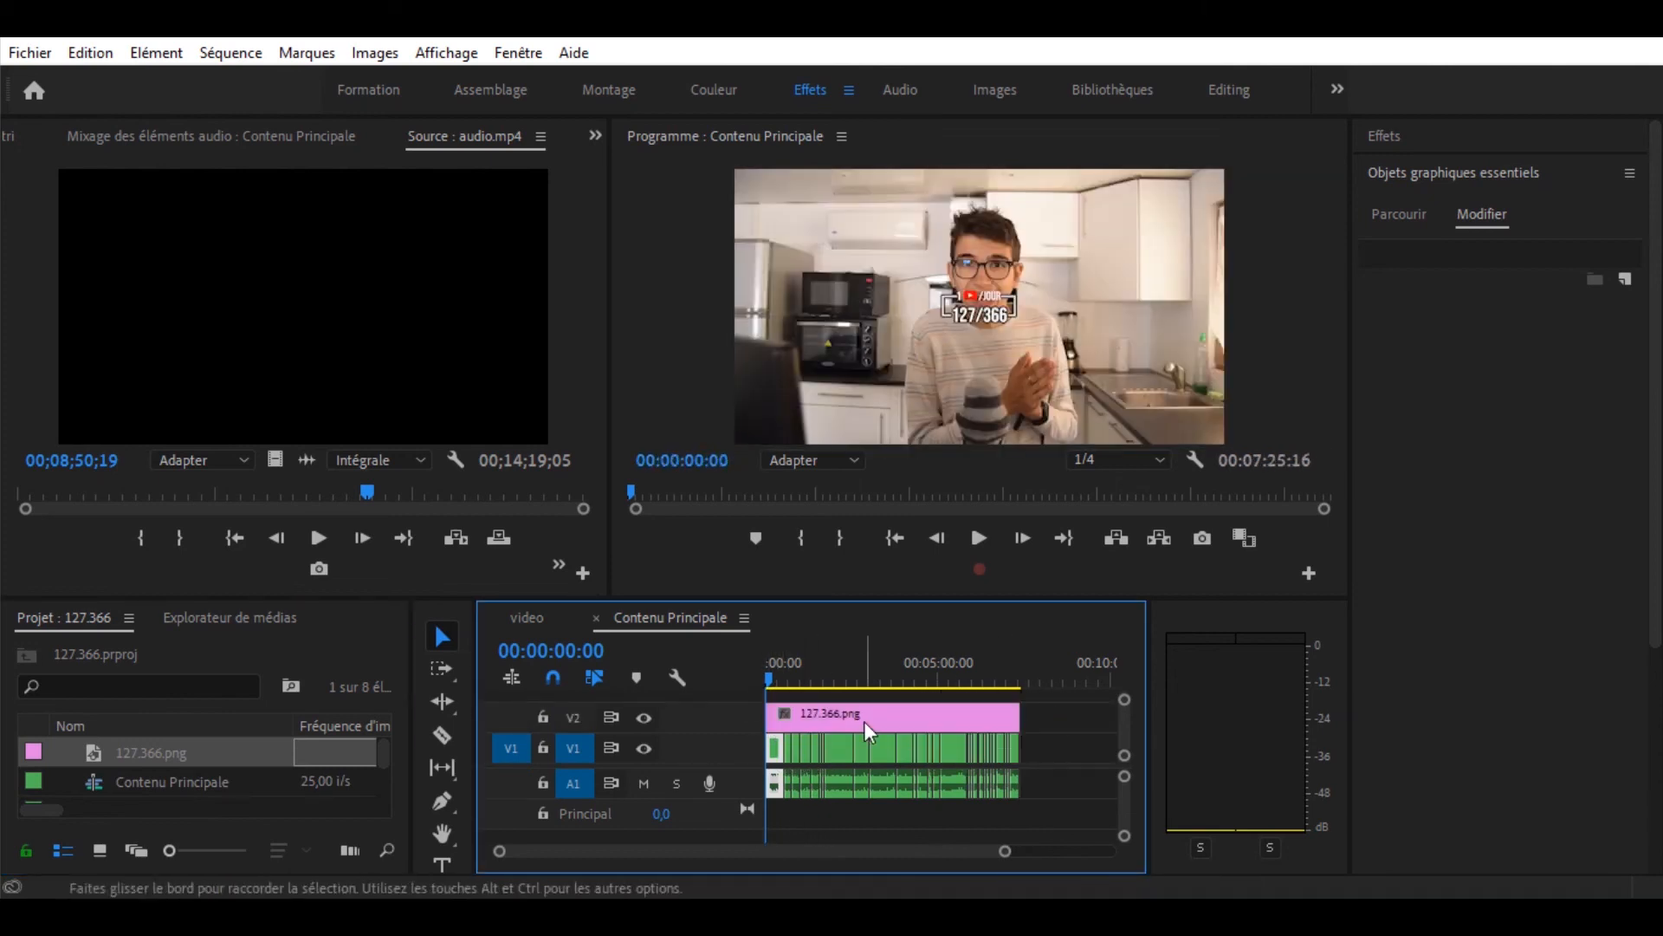
Check the image overlay at 00:01:00:13 in the video sequence, and return to the Contenu Principale sequence.
click(554, 616)
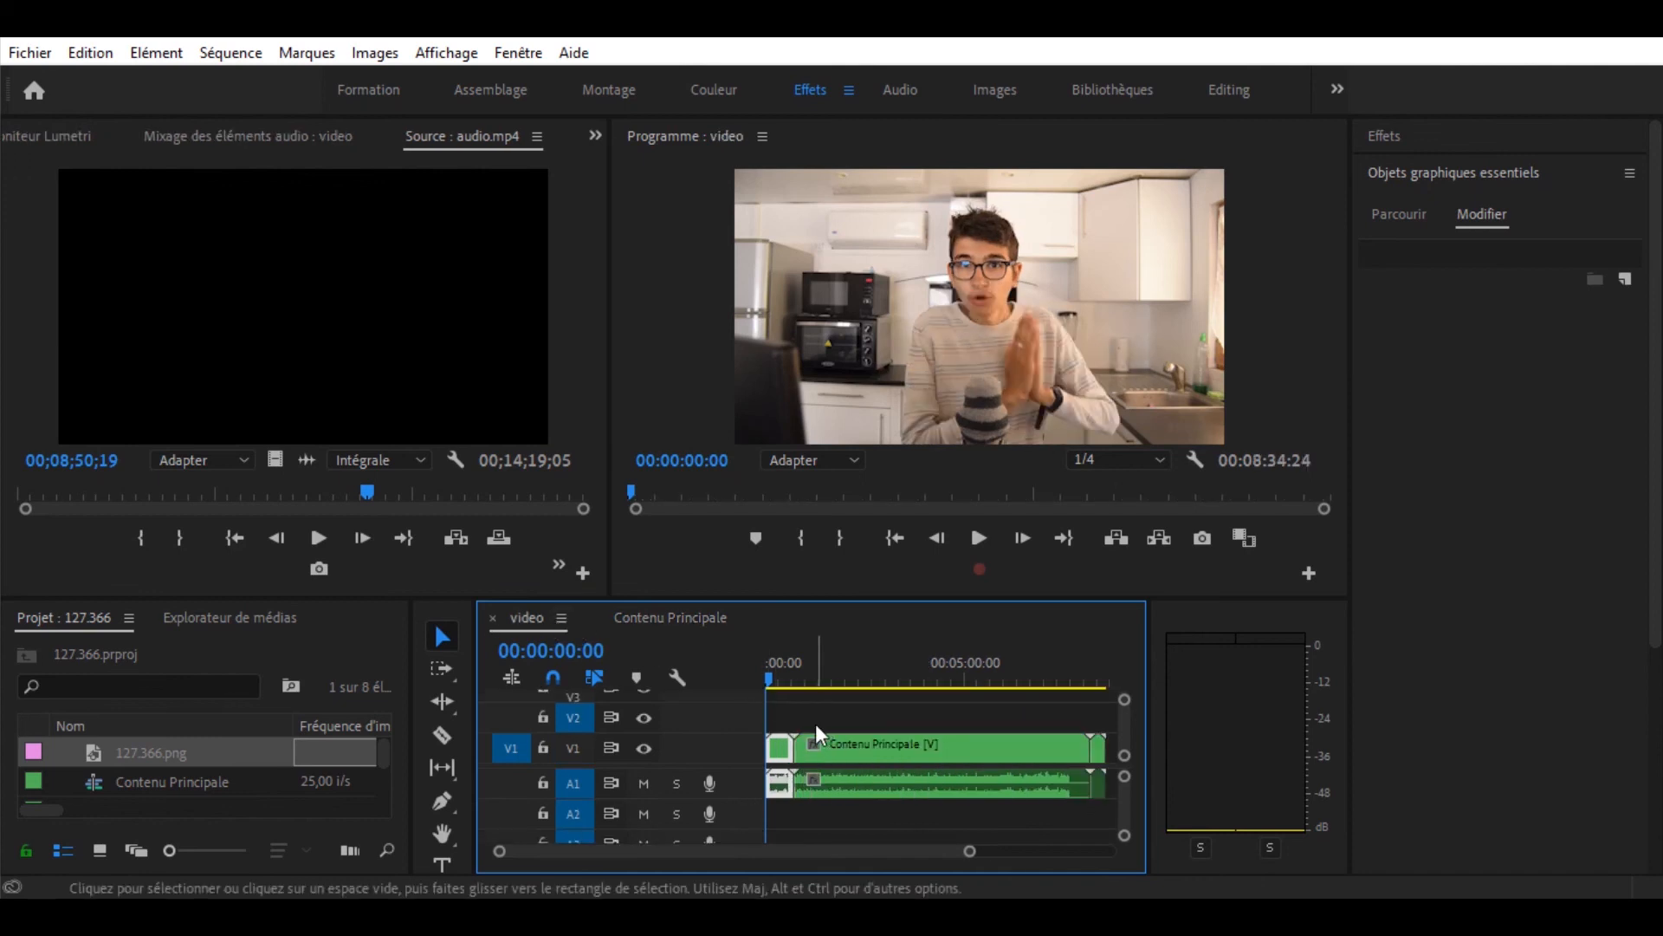
drag(782, 683, 807, 683)
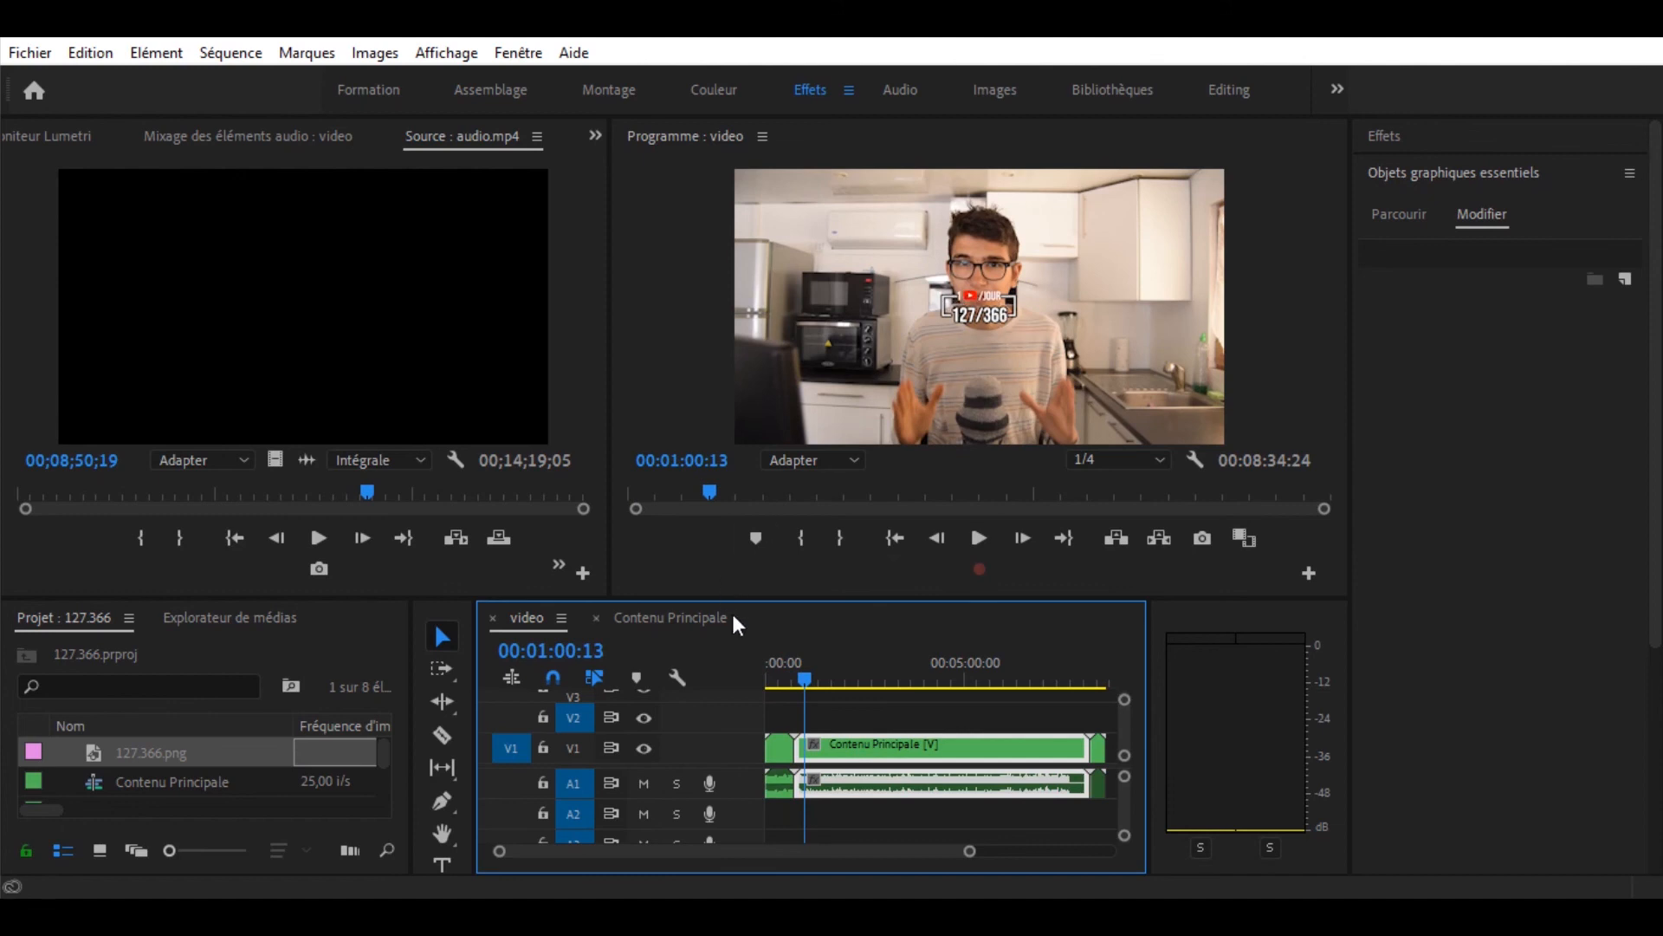
click(681, 616)
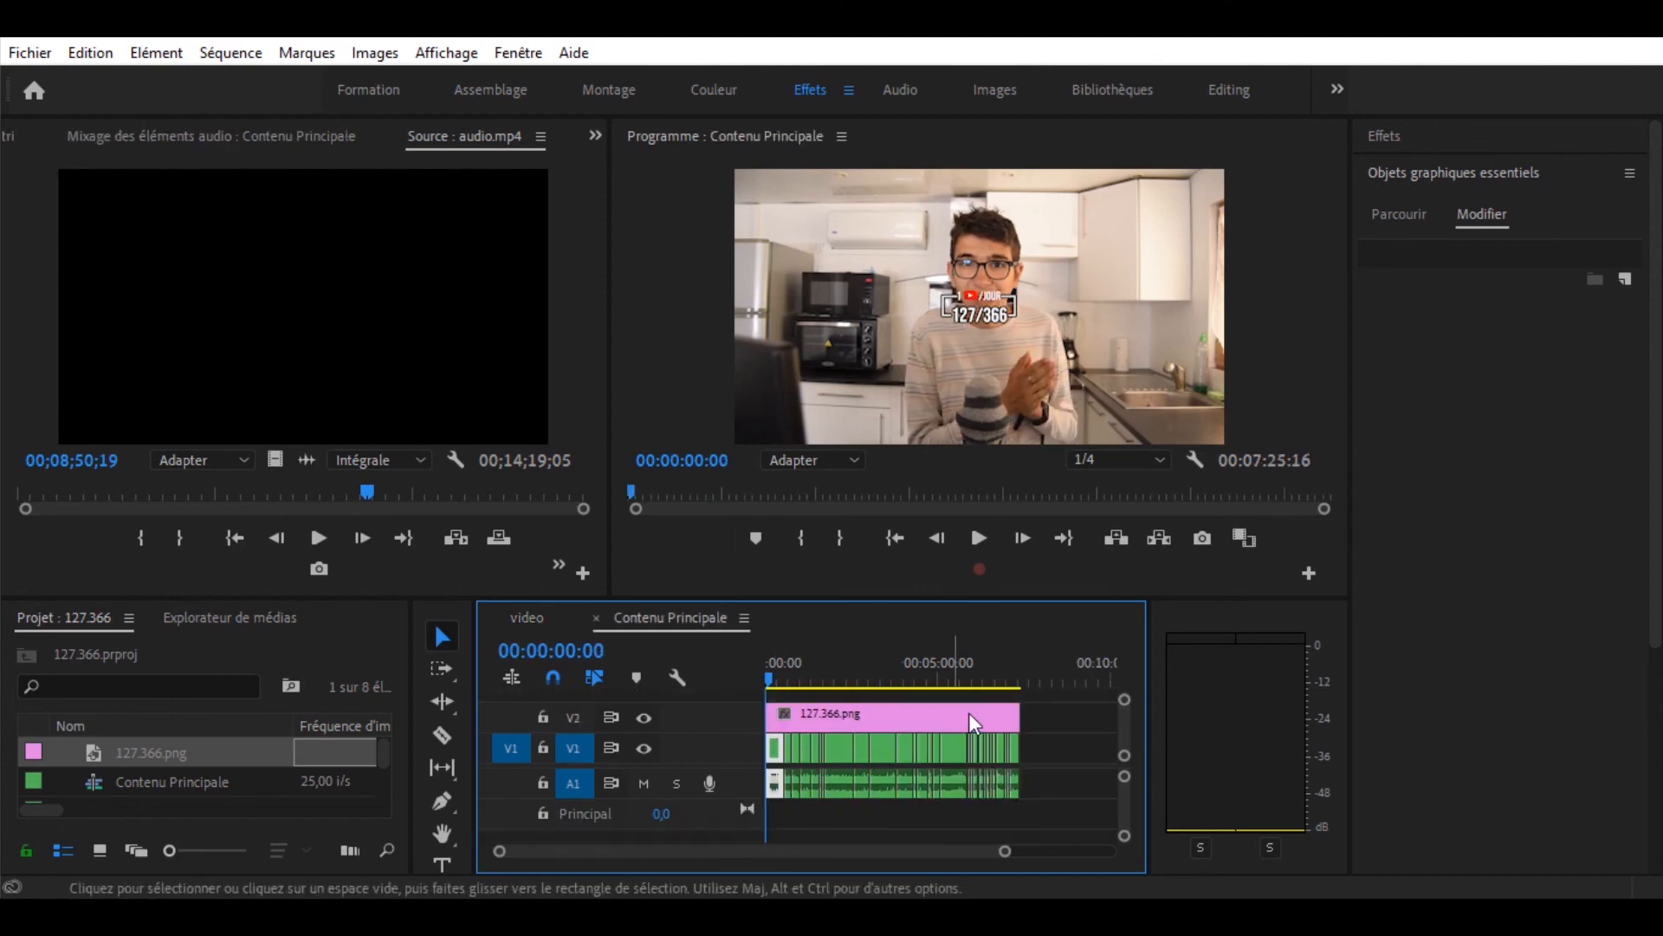
drag(1125, 734, 1136, 747)
View the Intro nested sequence at 00:00:07:08, look at Contenu Principale again, and return to the video sequence.
click(538, 621)
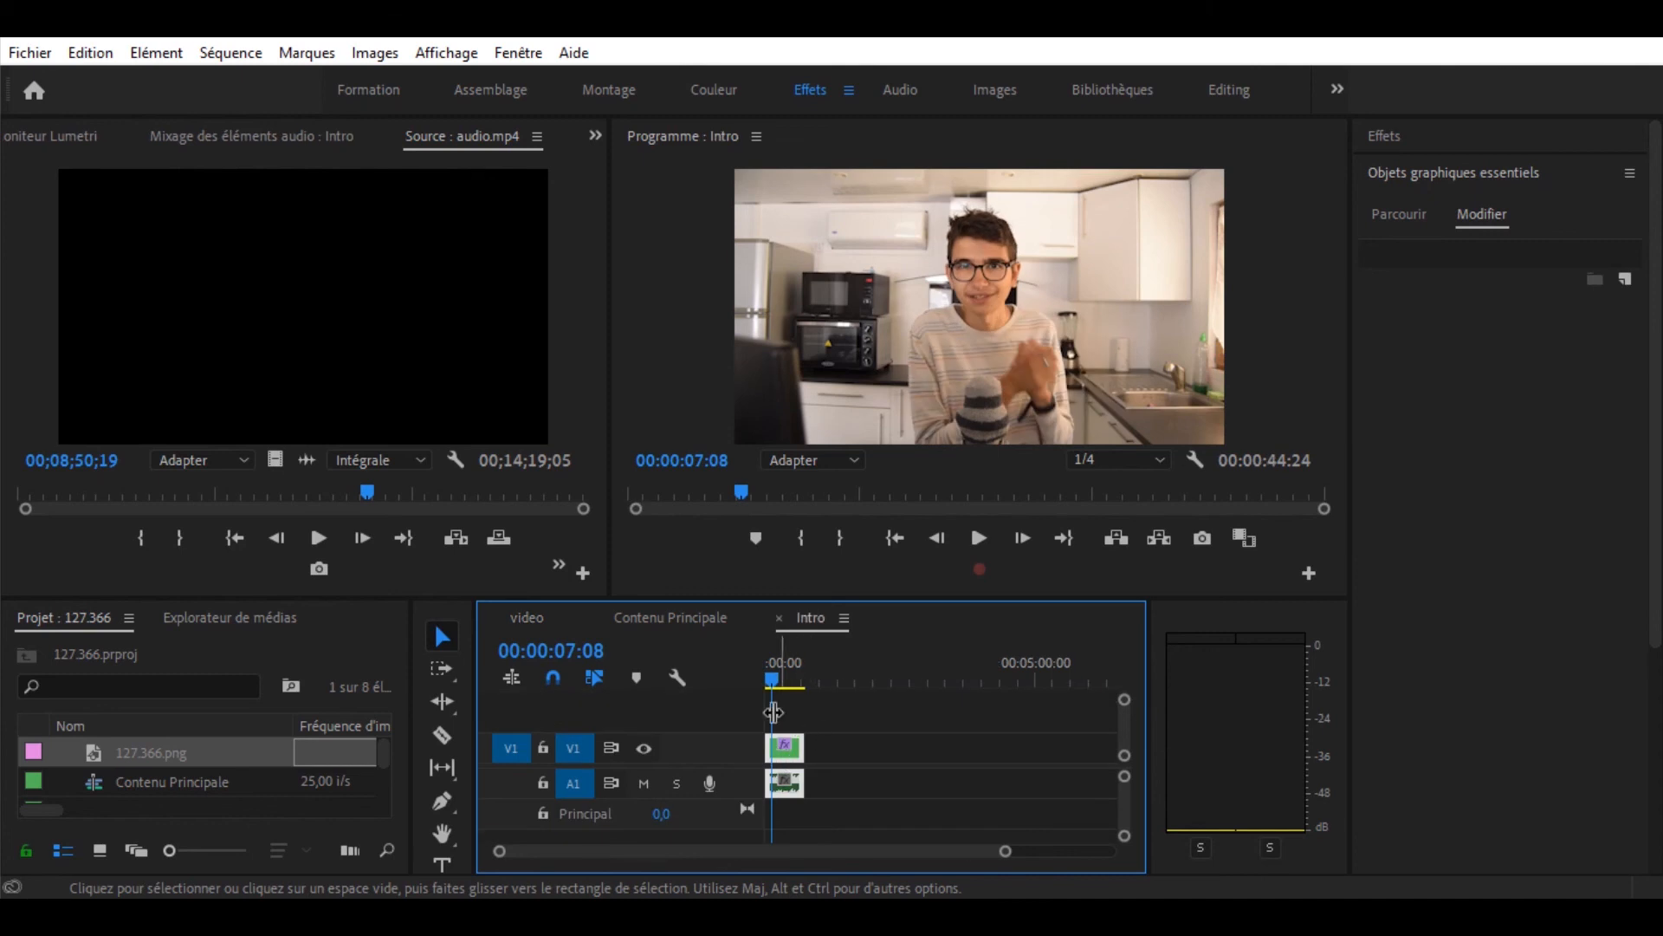
click(679, 621)
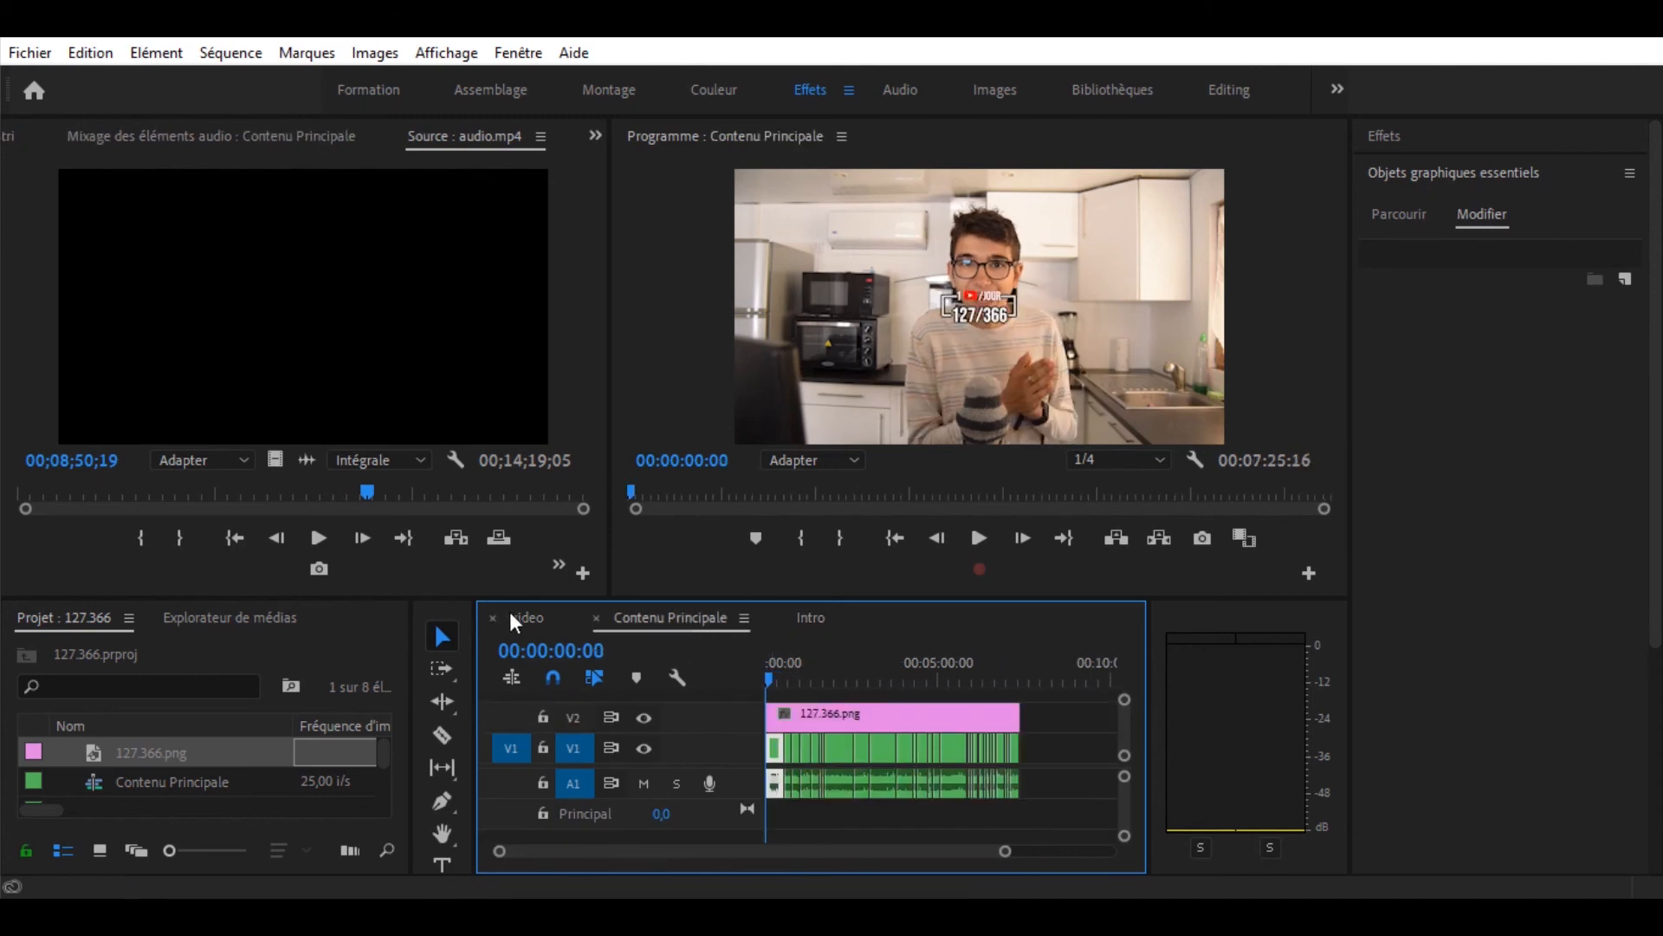
click(533, 616)
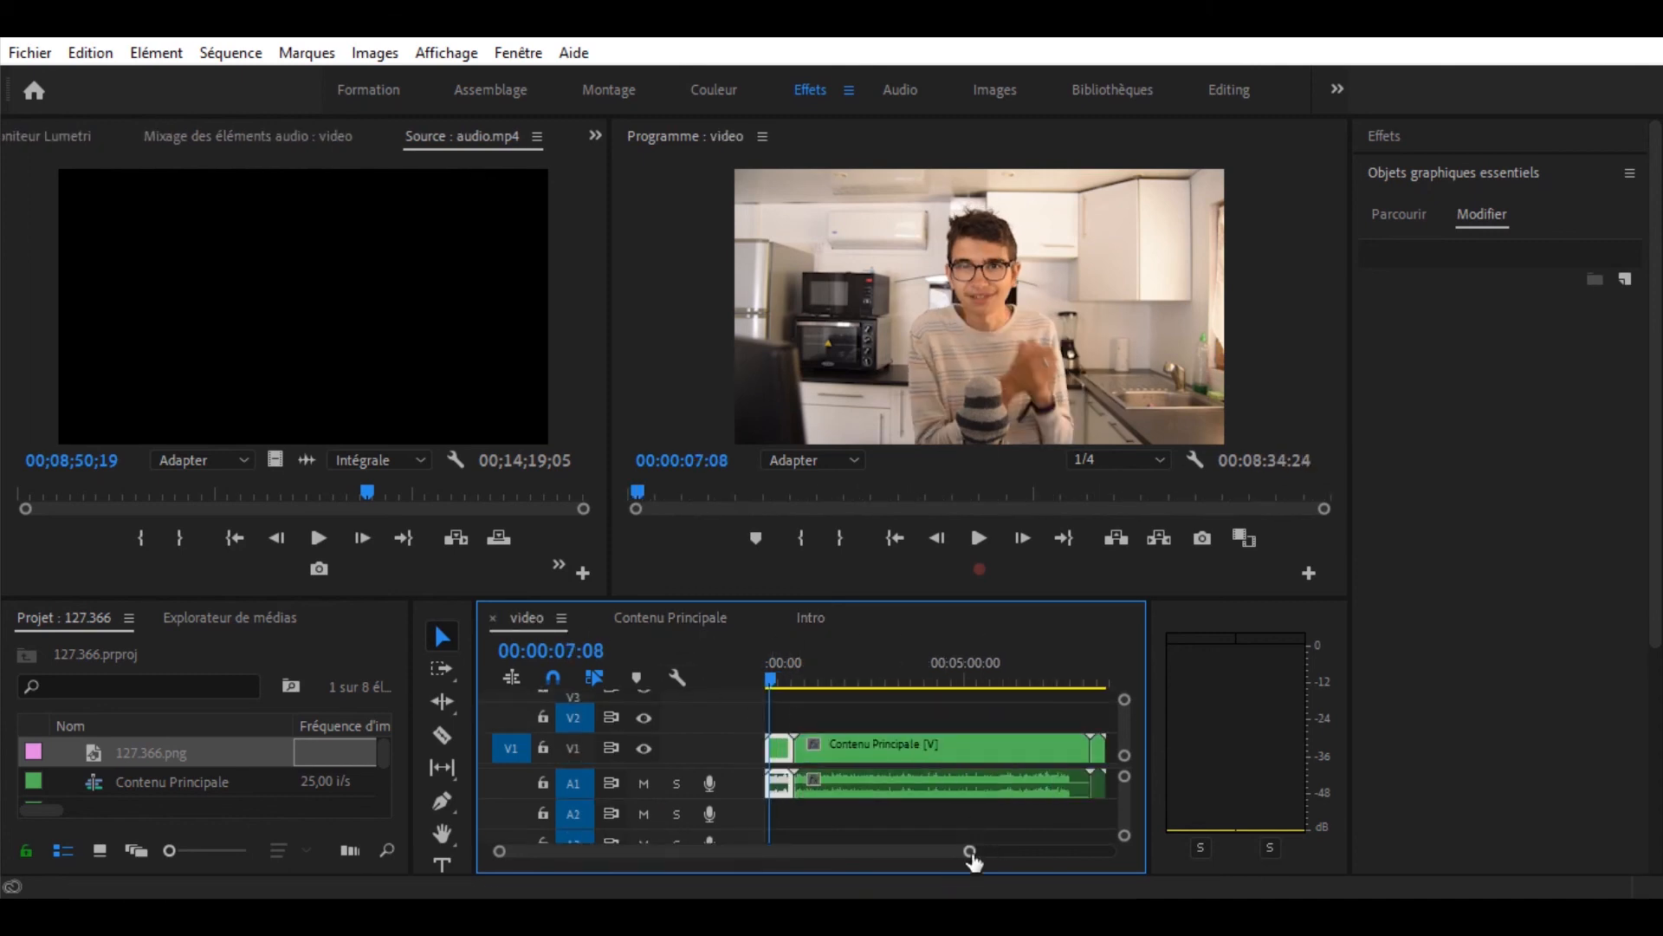
drag(970, 851, 1051, 851)
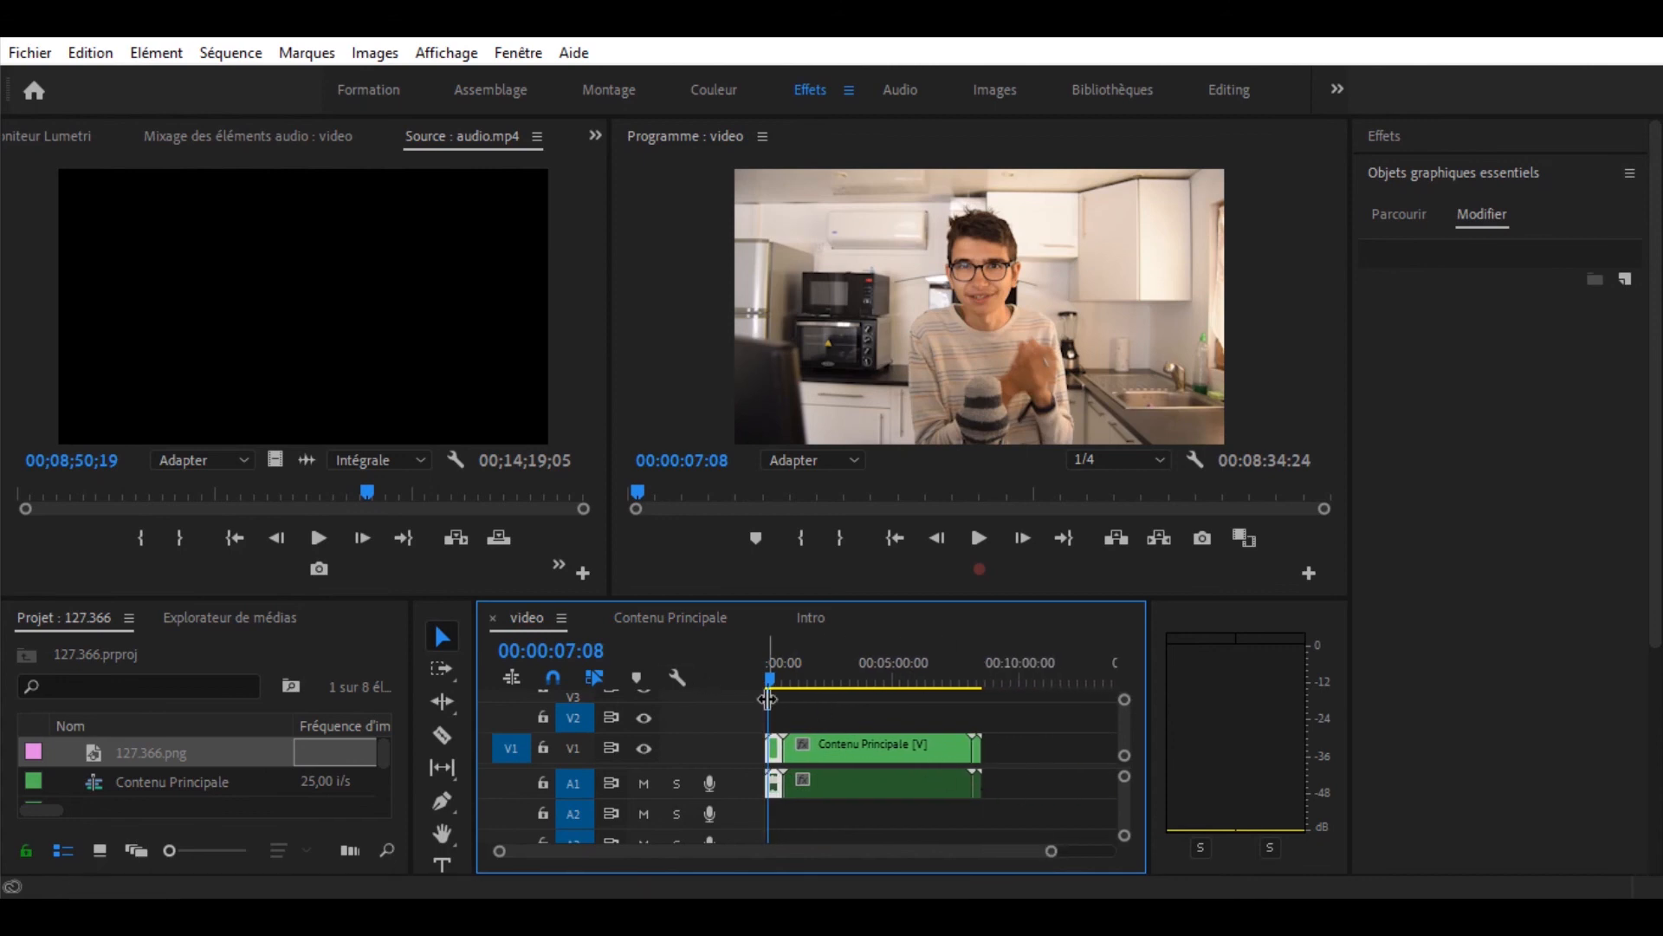
click(30, 53)
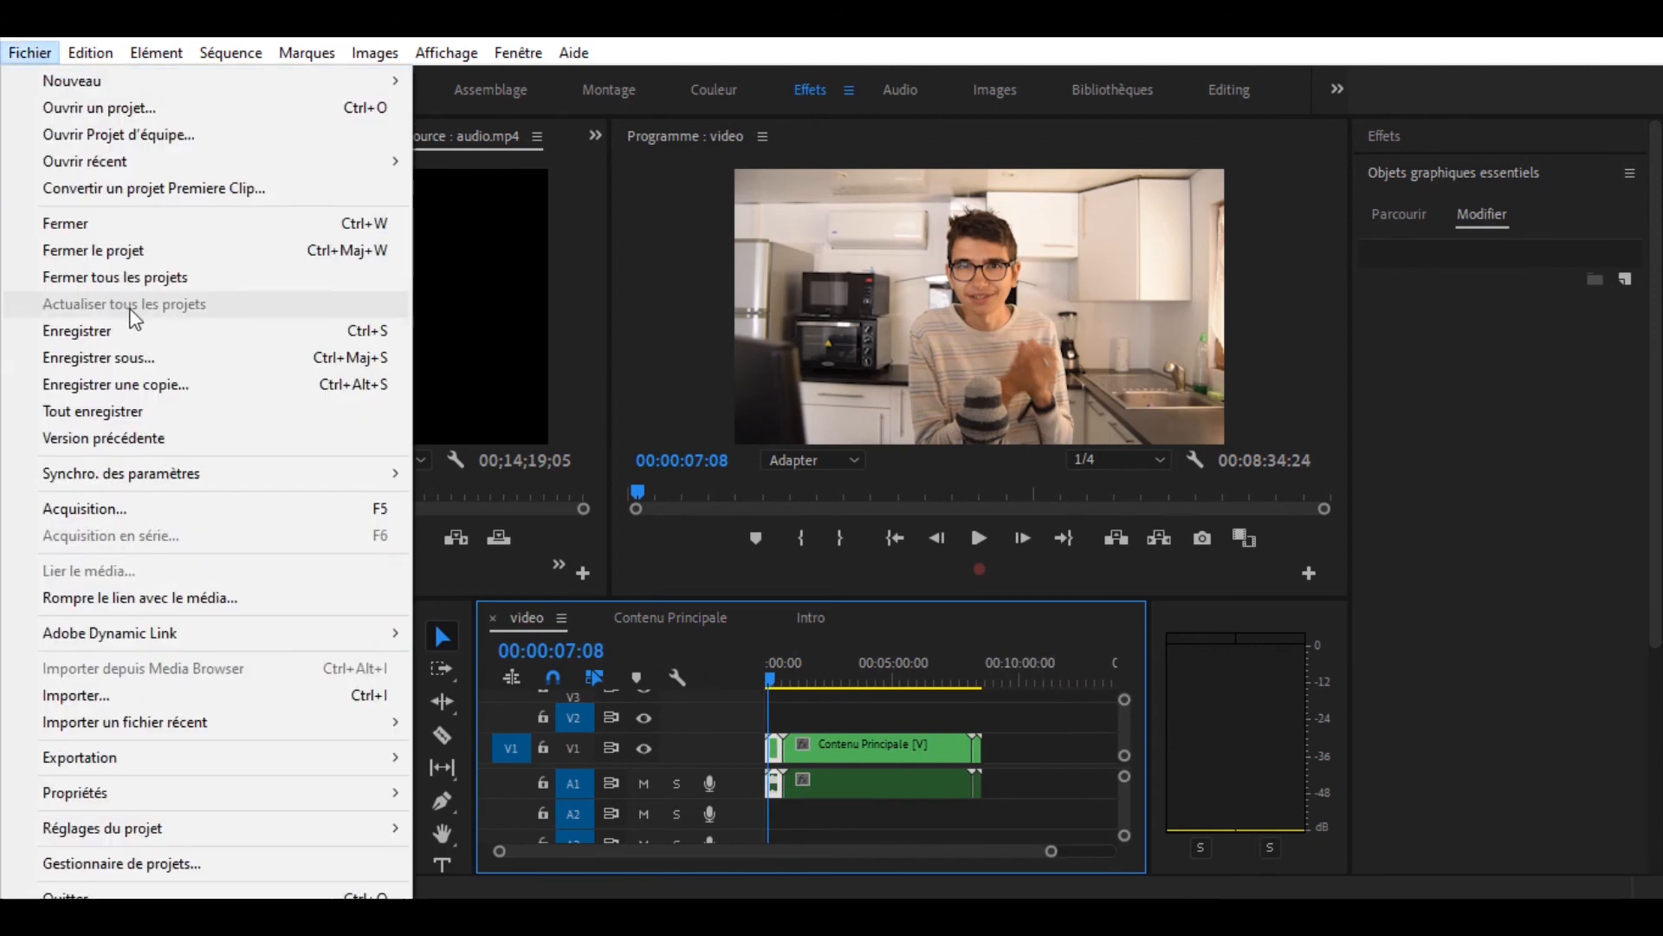
click(683, 355)
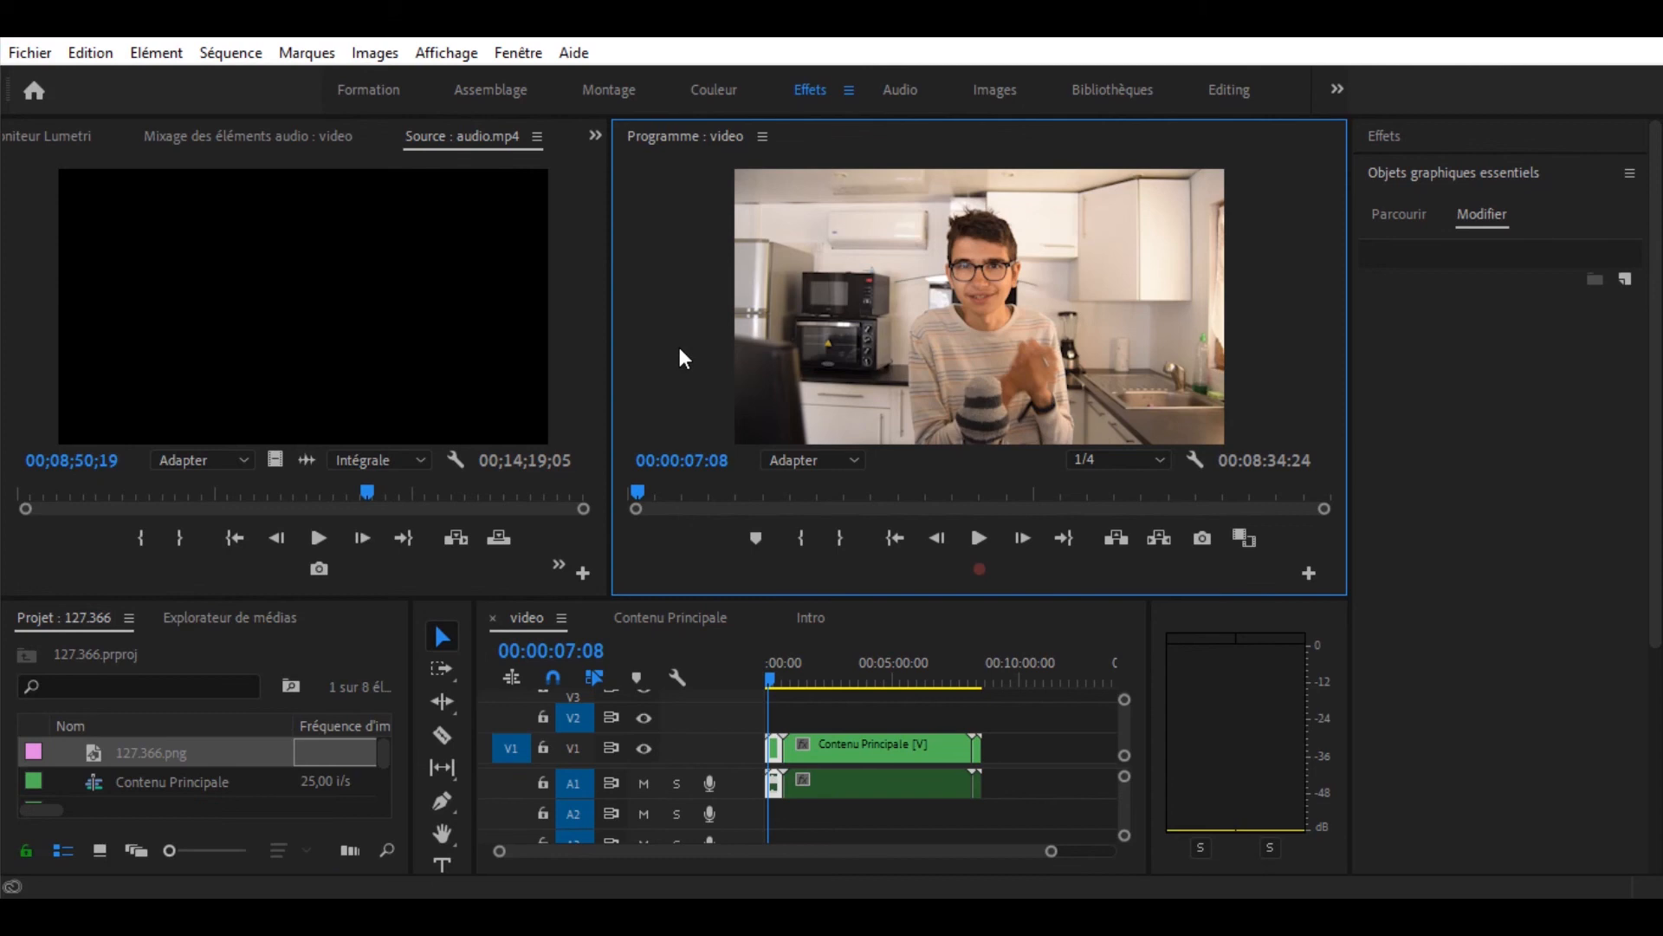